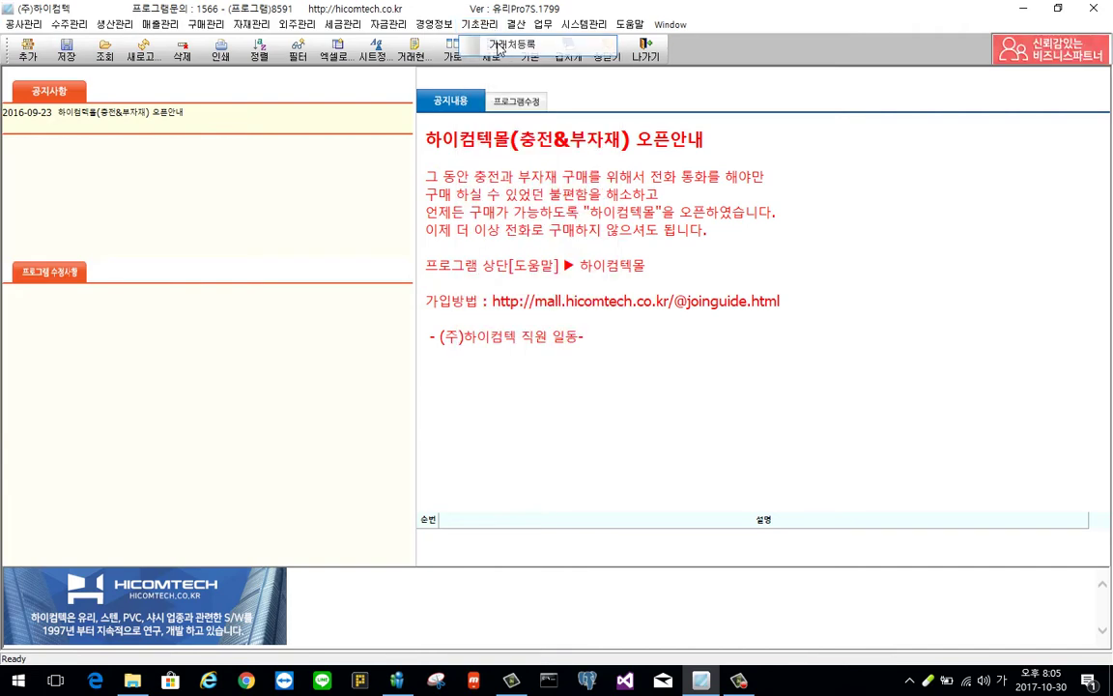
{"action": "right_click", "coordinate": [323, 226]}
{"action": "left_click", "coordinate": [360, 235]}
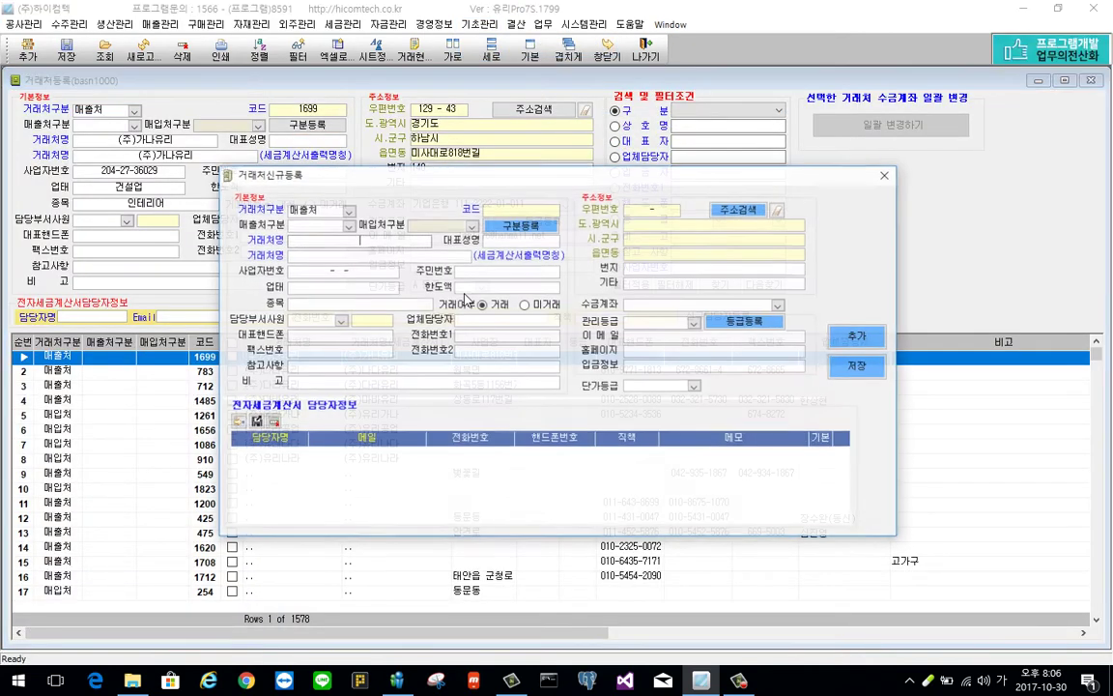
{"action": "left_click", "coordinate": [347, 227]}
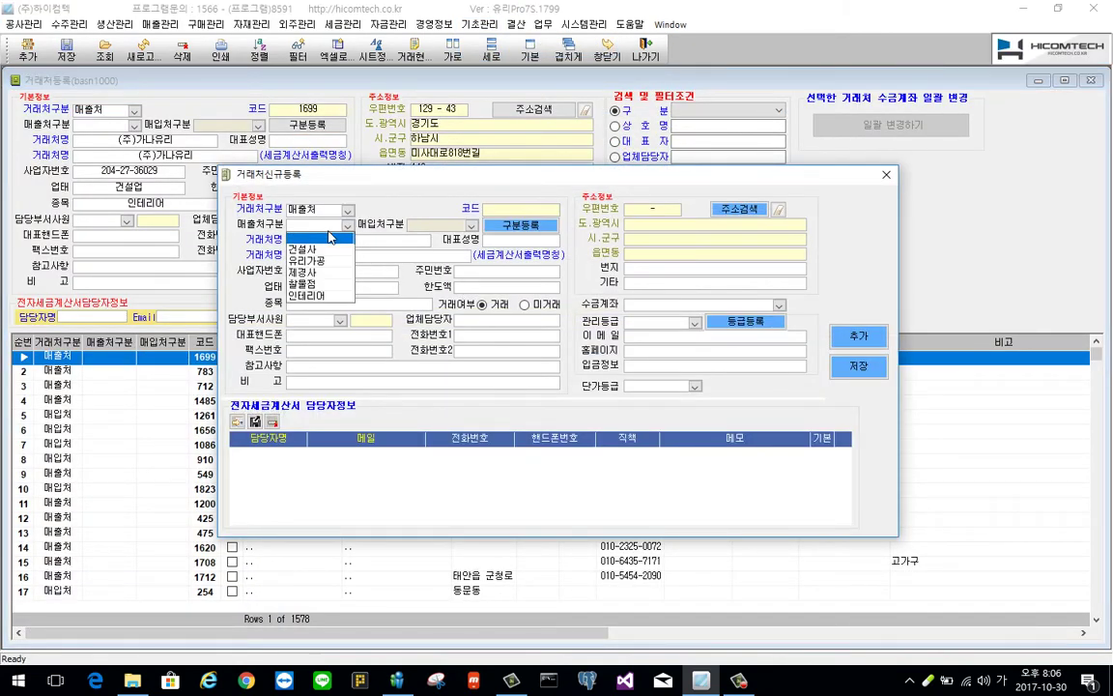
{"action": "left_click", "coordinate": [315, 250]}
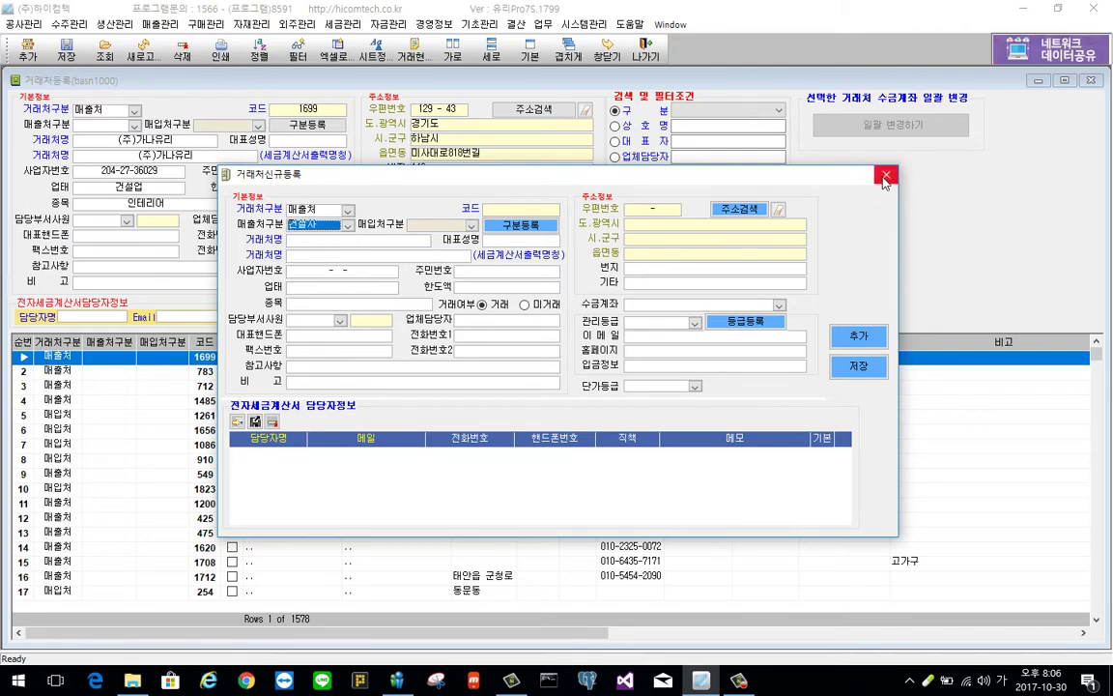
{"action": "key", "text": "Escape"}
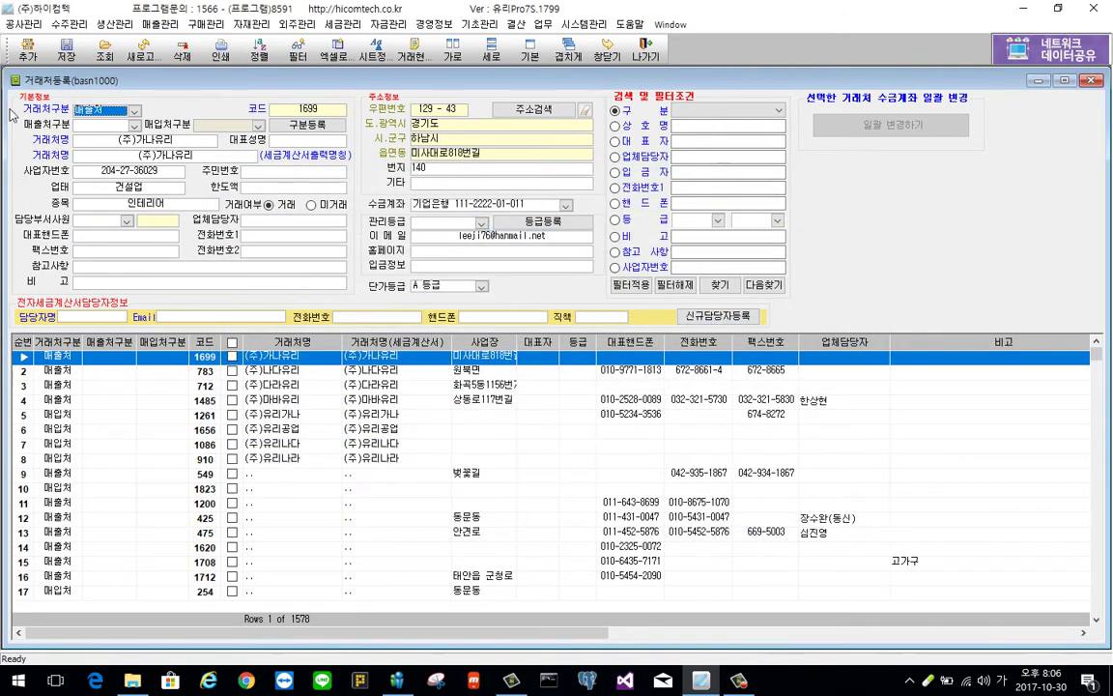
Open the construction company status window (건설사현황) and view the construction progress for 하이컴텍 건설테스트
{"action": "left_click", "coordinate": [23, 23]}
{"action": "left_click", "coordinate": [49, 46]}
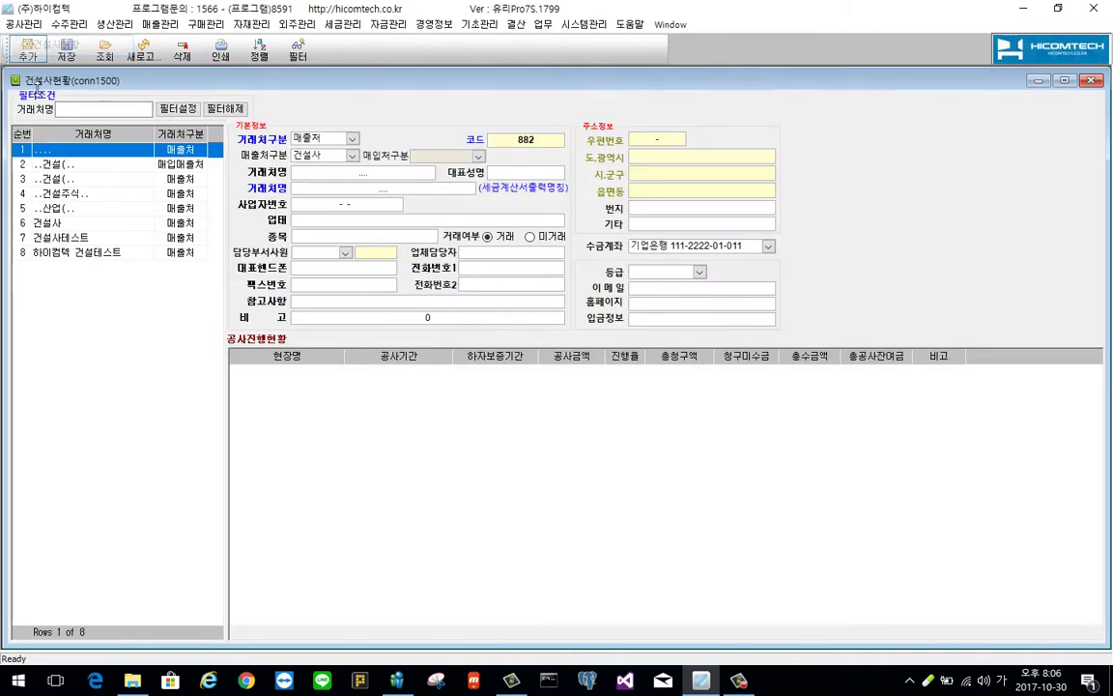
{"action": "left_click", "coordinate": [113, 237]}
{"action": "left_click", "coordinate": [114, 255]}
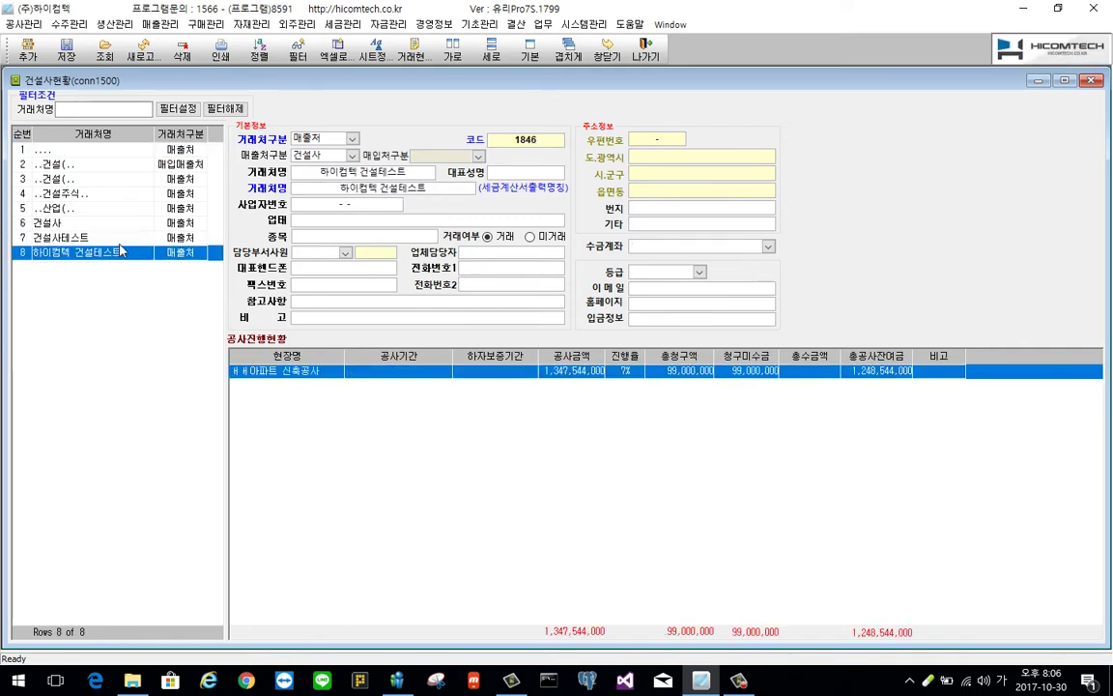
Look through the details and construction progress of the other listed construction companies, ending on 하이컴텍 건설테스트
{"action": "left_click", "coordinate": [110, 237]}
{"action": "left_click", "coordinate": [114, 222]}
{"action": "left_click", "coordinate": [159, 194]}
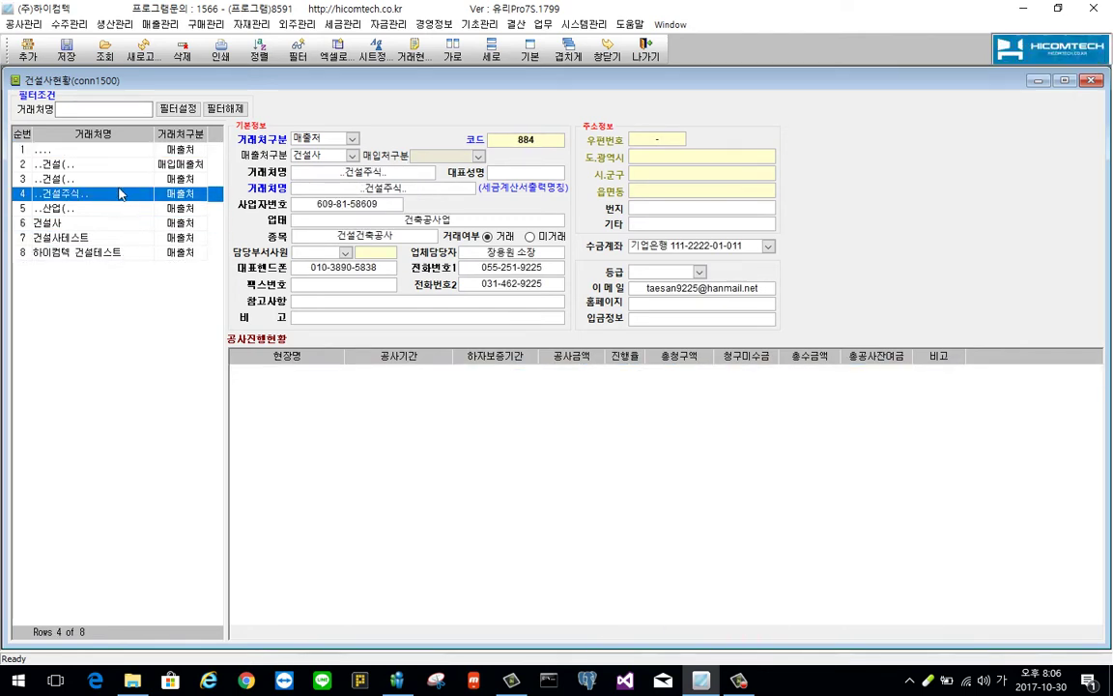
{"action": "left_click", "coordinate": [140, 179]}
{"action": "left_click", "coordinate": [116, 164]}
{"action": "left_click", "coordinate": [106, 194]}
{"action": "left_click", "coordinate": [99, 207]}
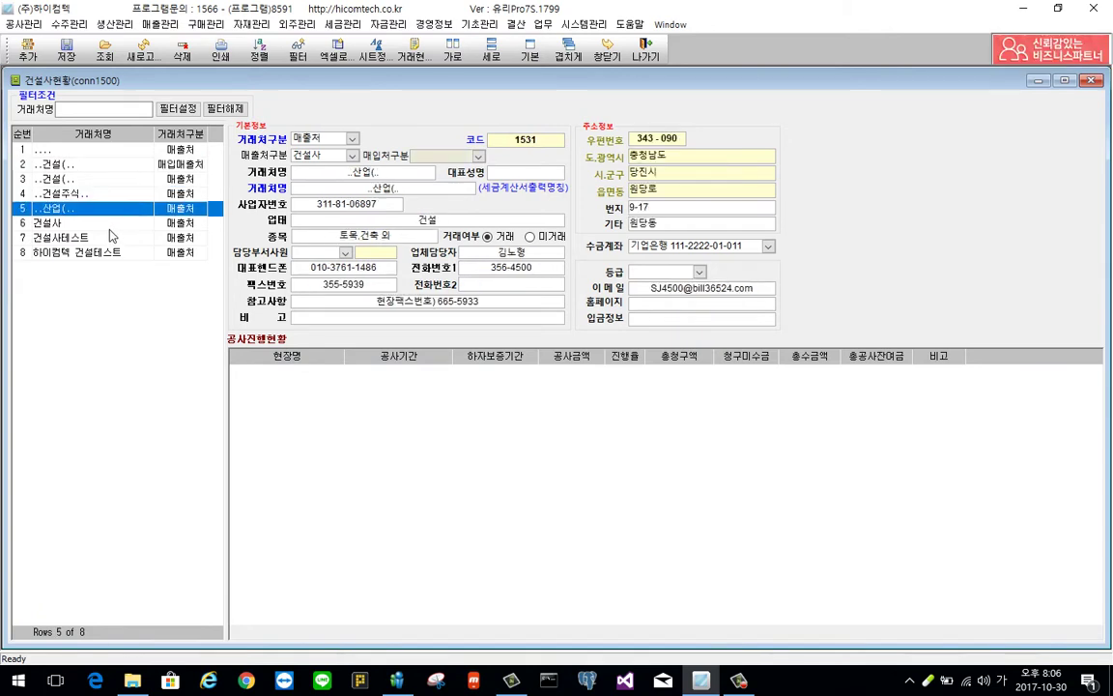
{"action": "left_click", "coordinate": [97, 237]}
{"action": "left_click", "coordinate": [106, 253]}
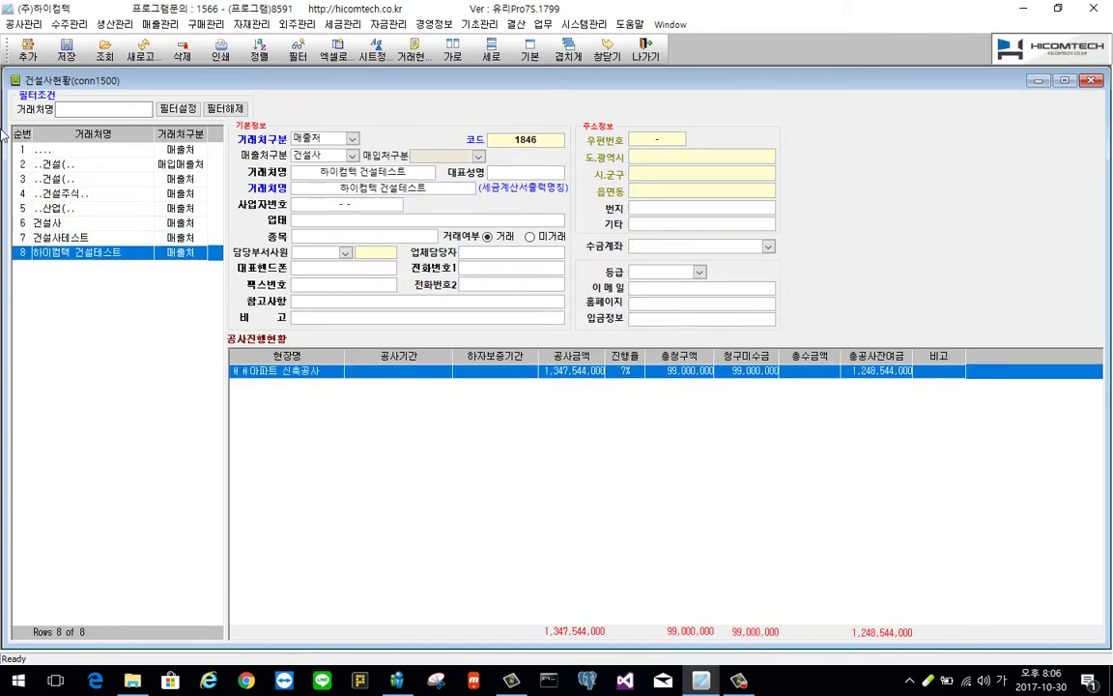
Open site briefing registration (현설등록) and add a new blank record
{"action": "left_click", "coordinate": [23, 24]}
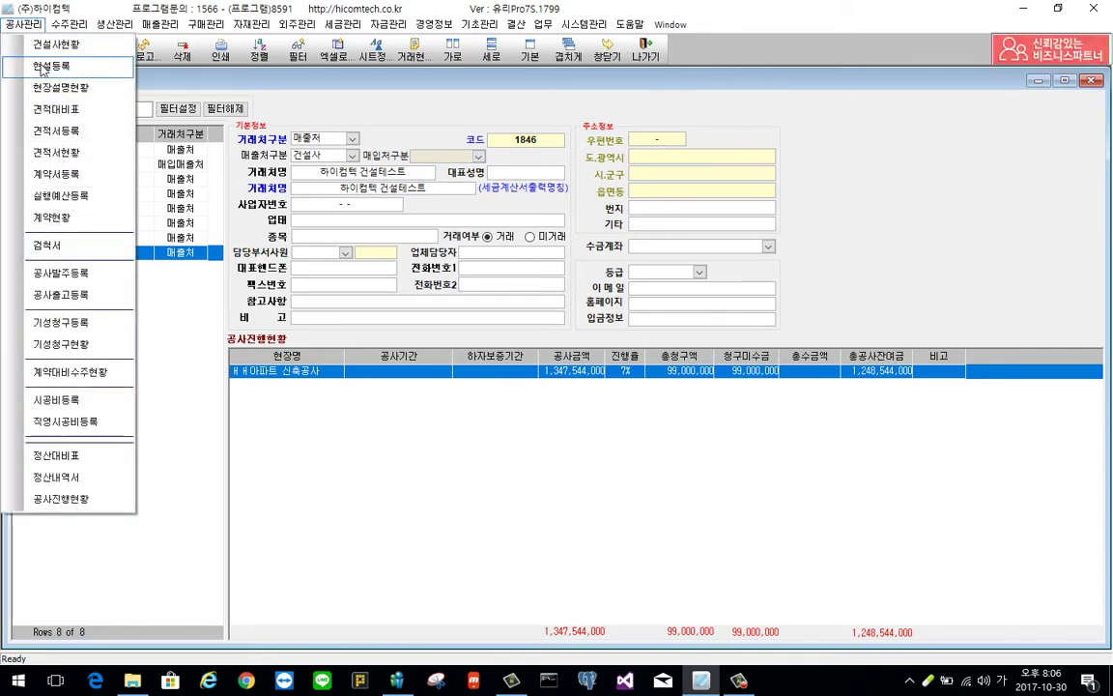
{"action": "left_click", "coordinate": [48, 65]}
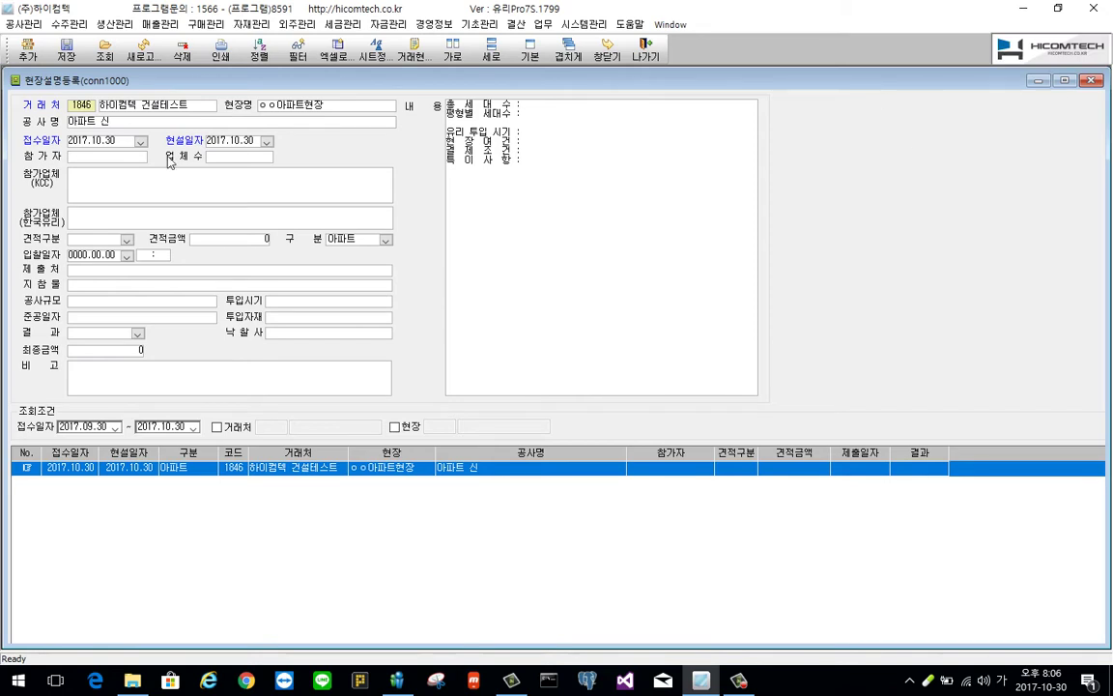
{"action": "right_click", "coordinate": [281, 204]}
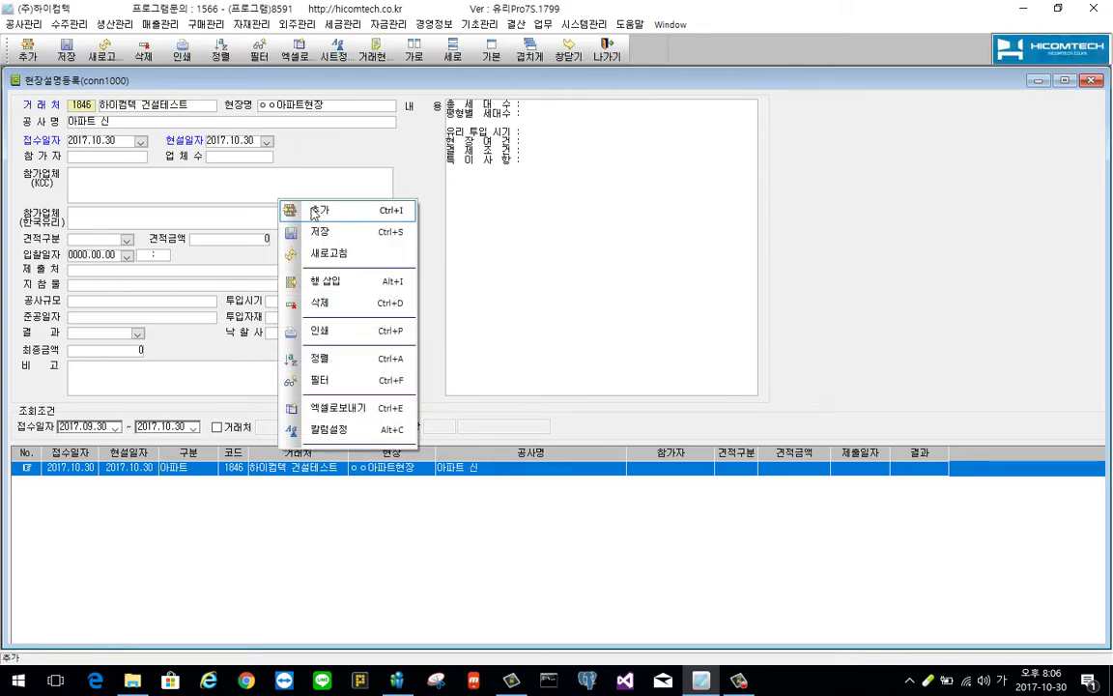
{"action": "left_click", "coordinate": [314, 213]}
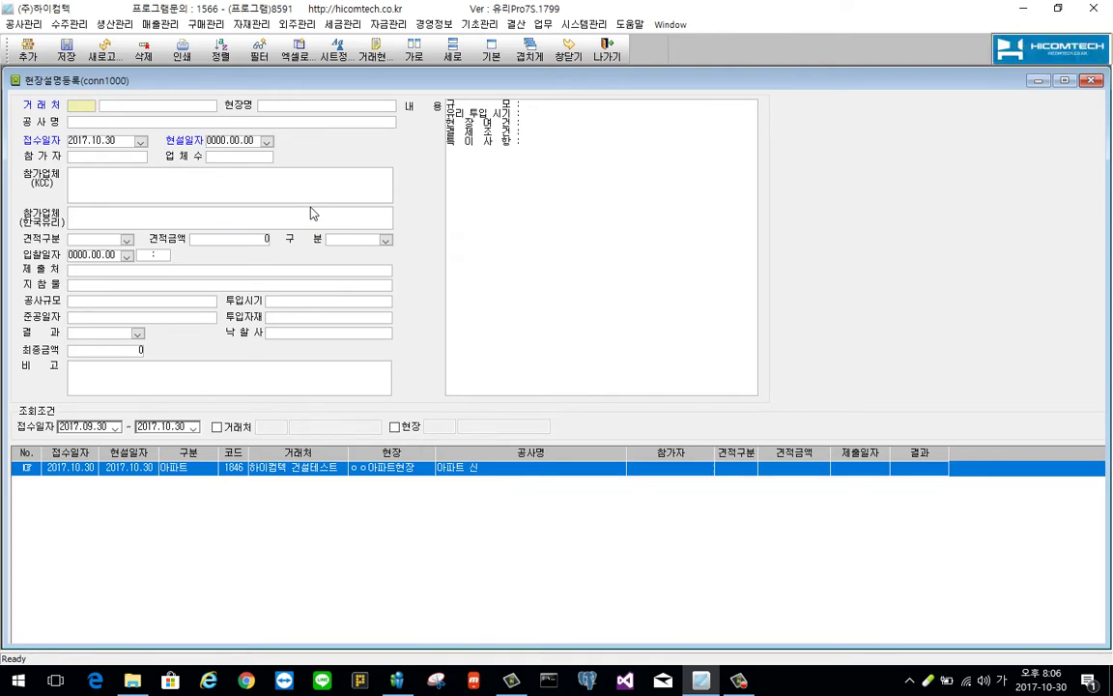
Search the clients for 건설, then search again with ..건설(.. and assign the seventh match as the record's client
{"action": "type", "text": "ㅔㄹ"}
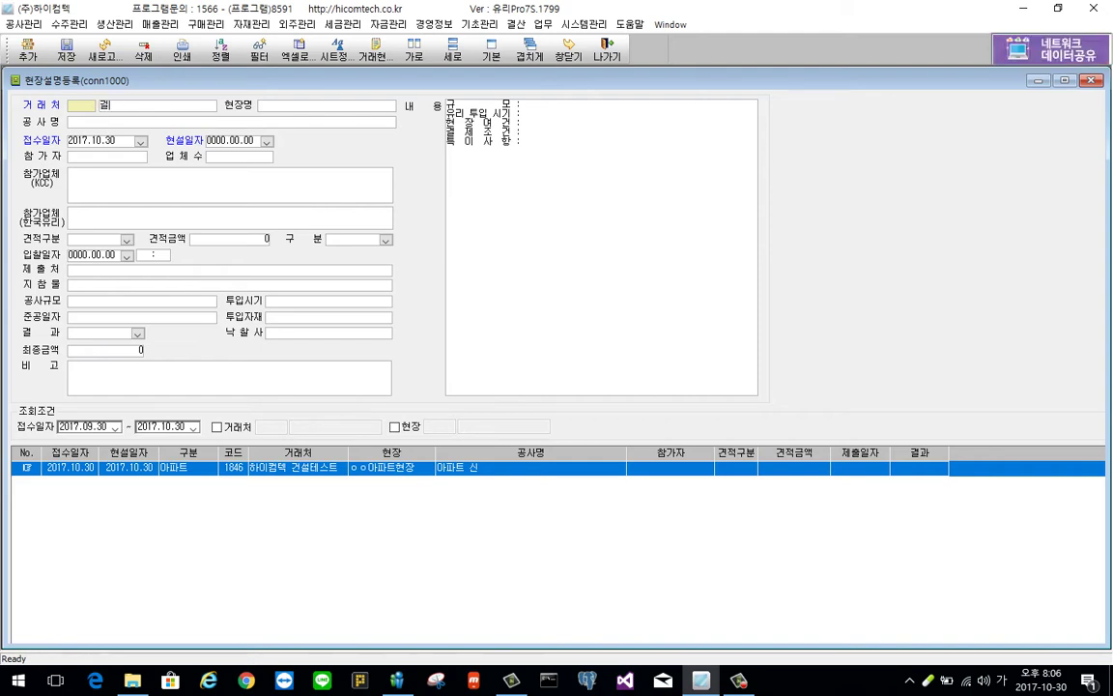
{"action": "type", "text": "건설"}
{"action": "key", "text": "Return"}
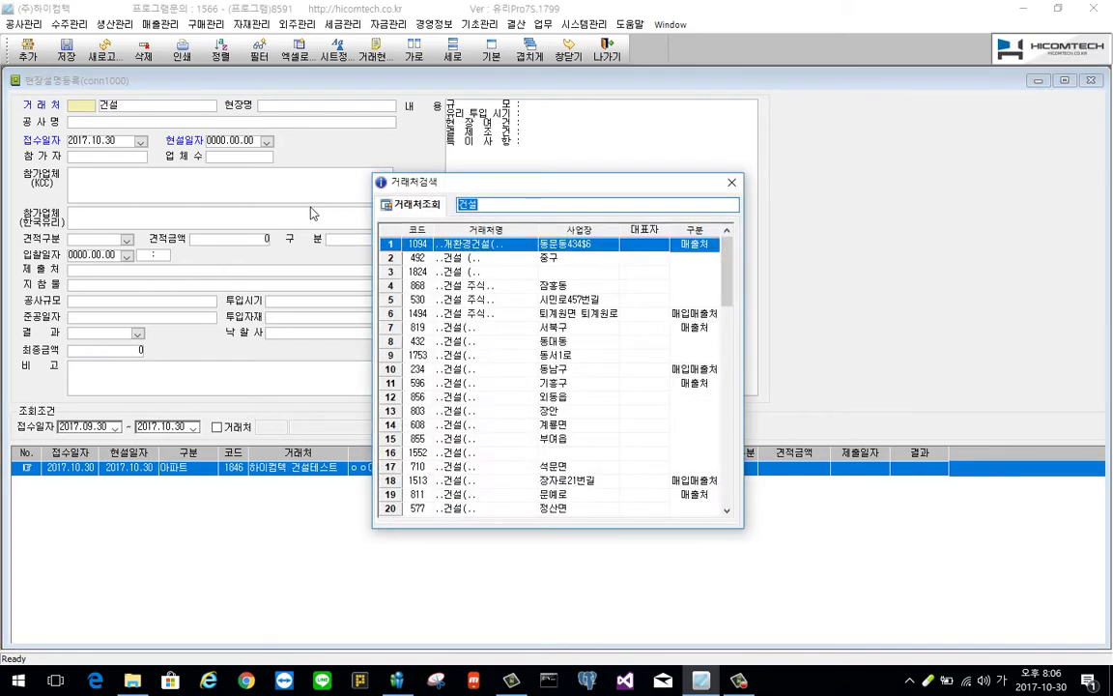
{"action": "key", "text": "Down"}
{"action": "key", "text": "Down"}
{"action": "key", "text": "Down"}
{"action": "key", "text": "Down"}
{"action": "key", "text": "Down"}
{"action": "key", "text": "Down"}
{"action": "key", "text": "Return"}
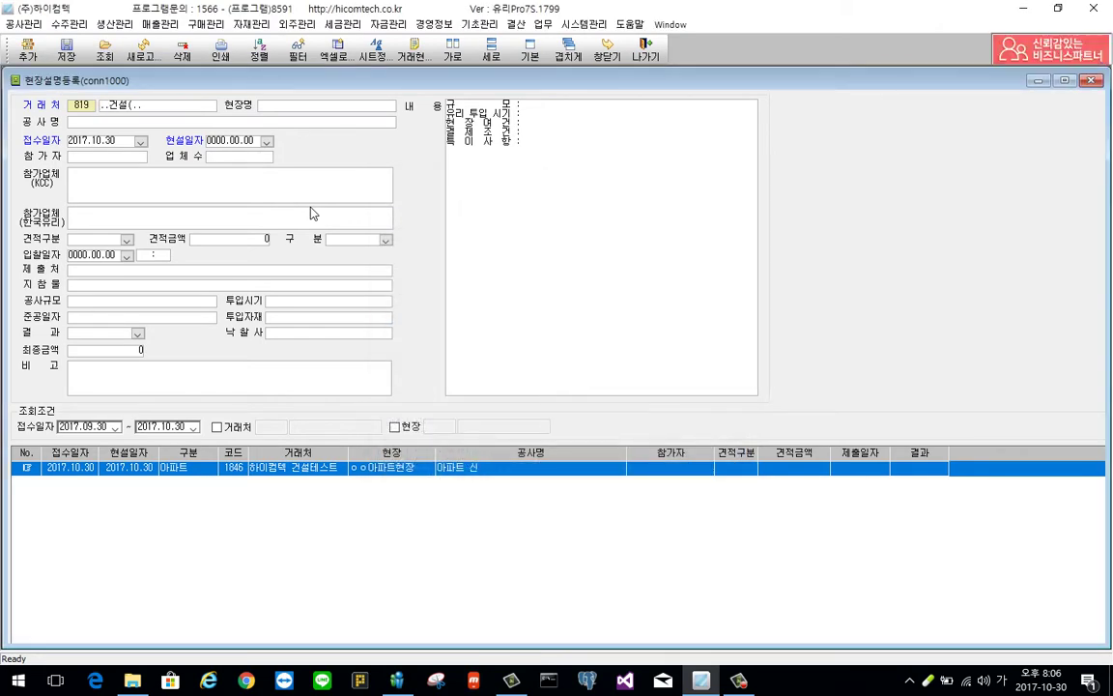
{"action": "key", "text": "Return"}
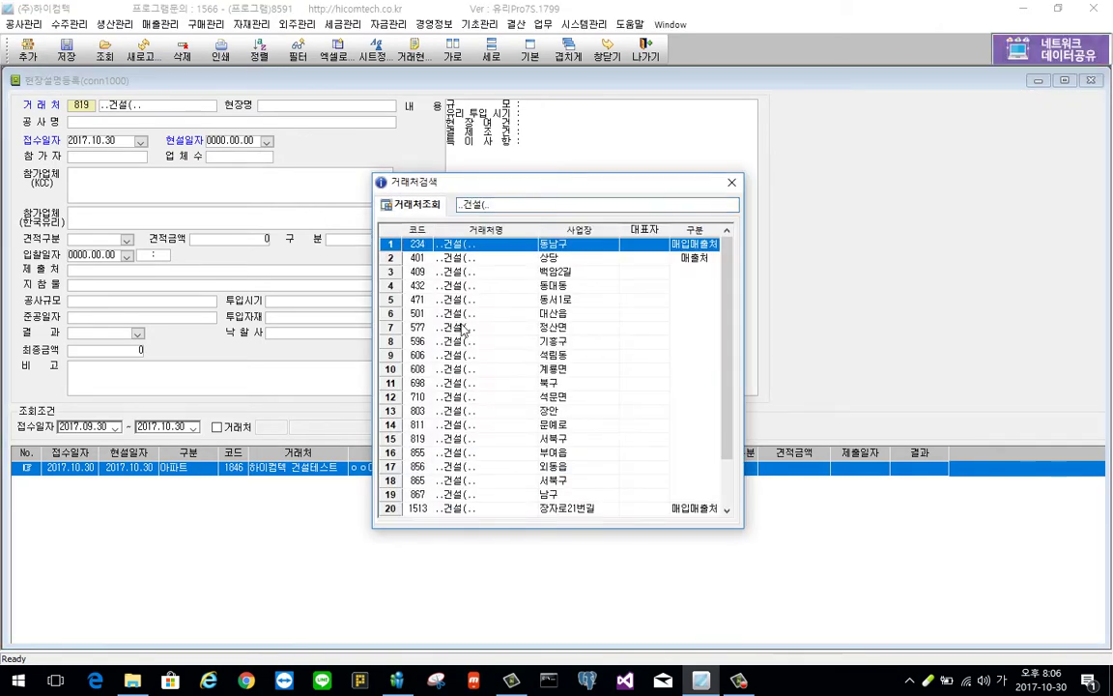
{"action": "double_click", "coordinate": [482, 327]}
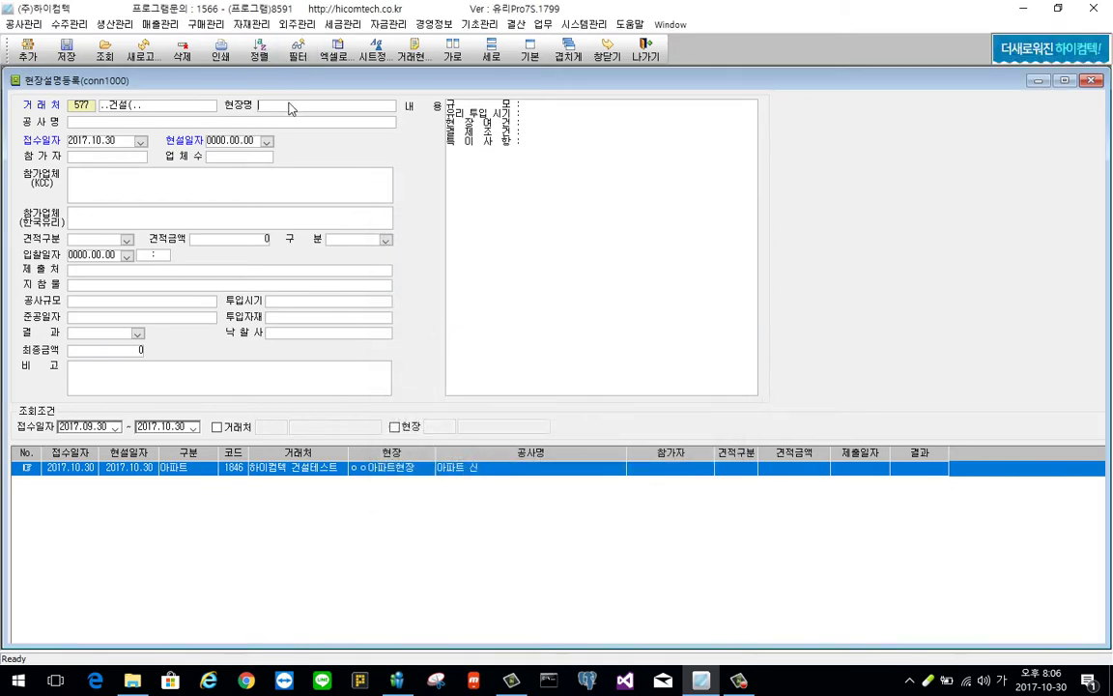
Enter 가산동 오피스텔 as the site name (현장명) and 11111 as the construction name (공사명)
{"action": "type", "text": "가산ㄷ"}
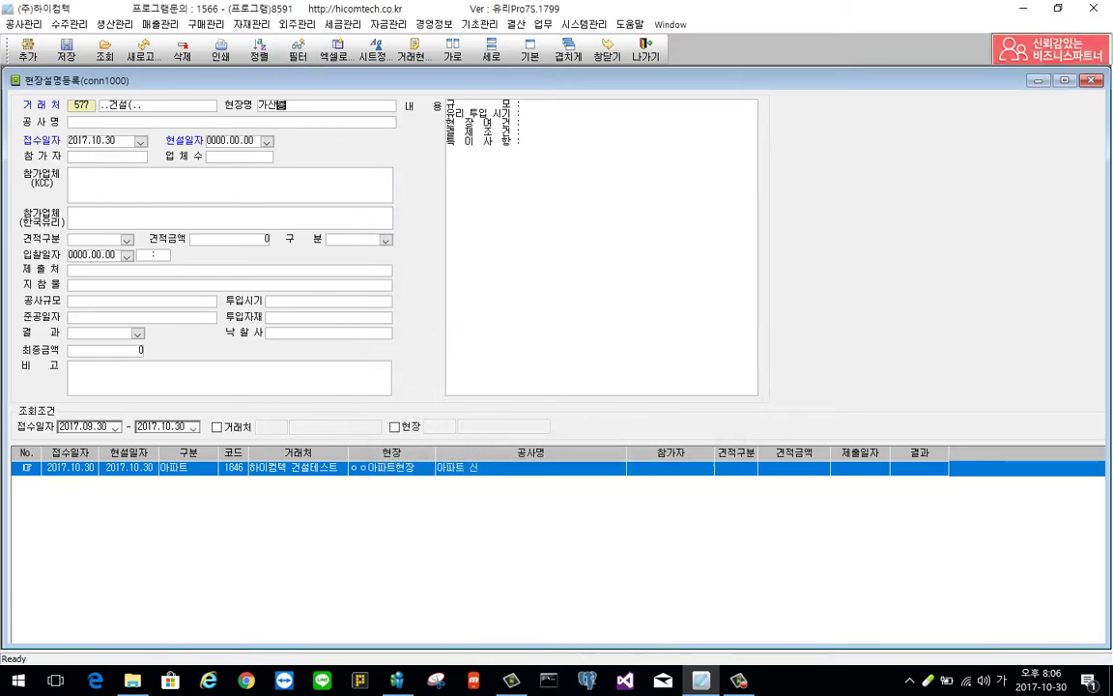
{"action": "type", "text": "동 오피스텔"}
{"action": "key", "text": "Return"}
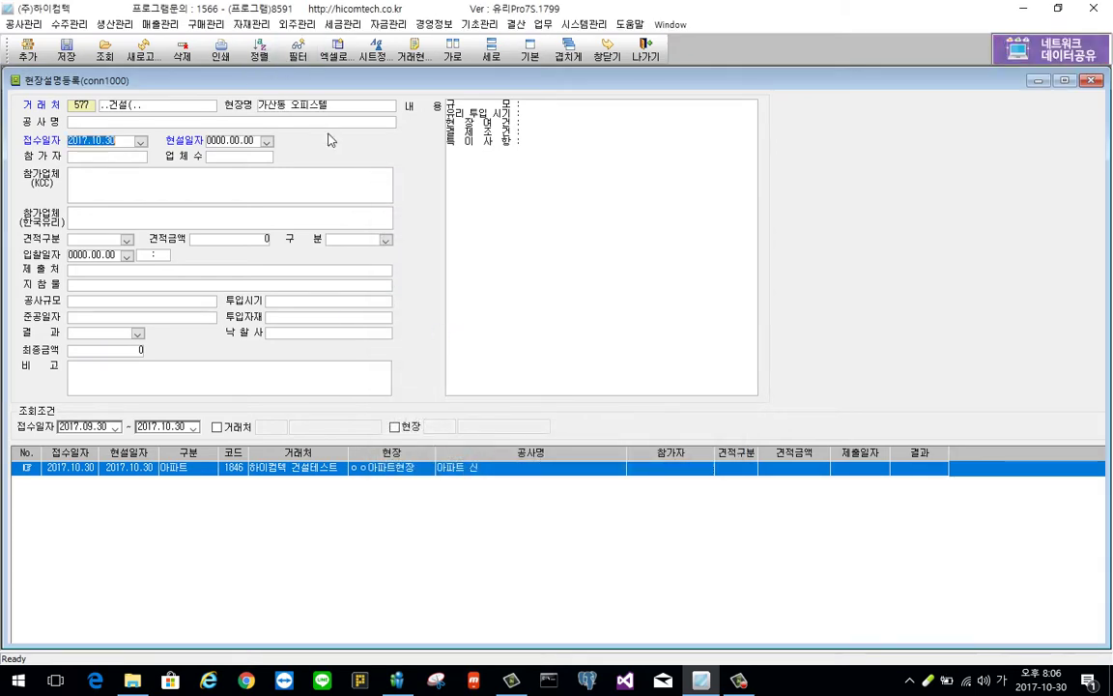
{"action": "left_click", "coordinate": [132, 121]}
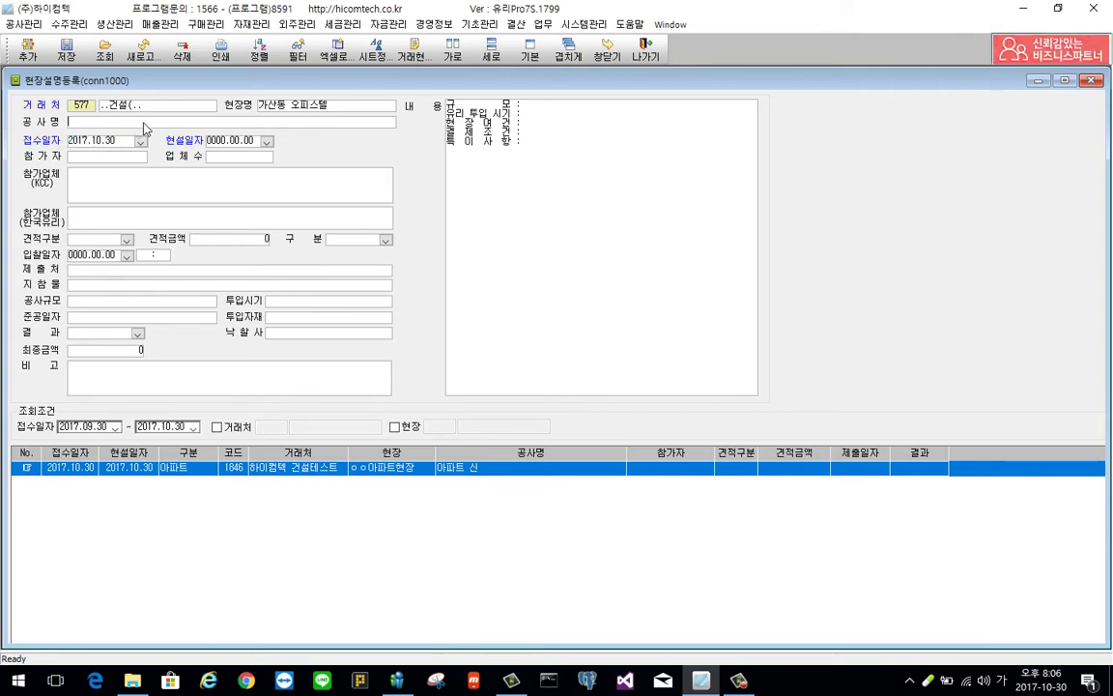
{"action": "type", "text": "11111"}
Set the site briefing date (현설일자) to 2017.10.30 and save the record
{"action": "left_click", "coordinate": [267, 141]}
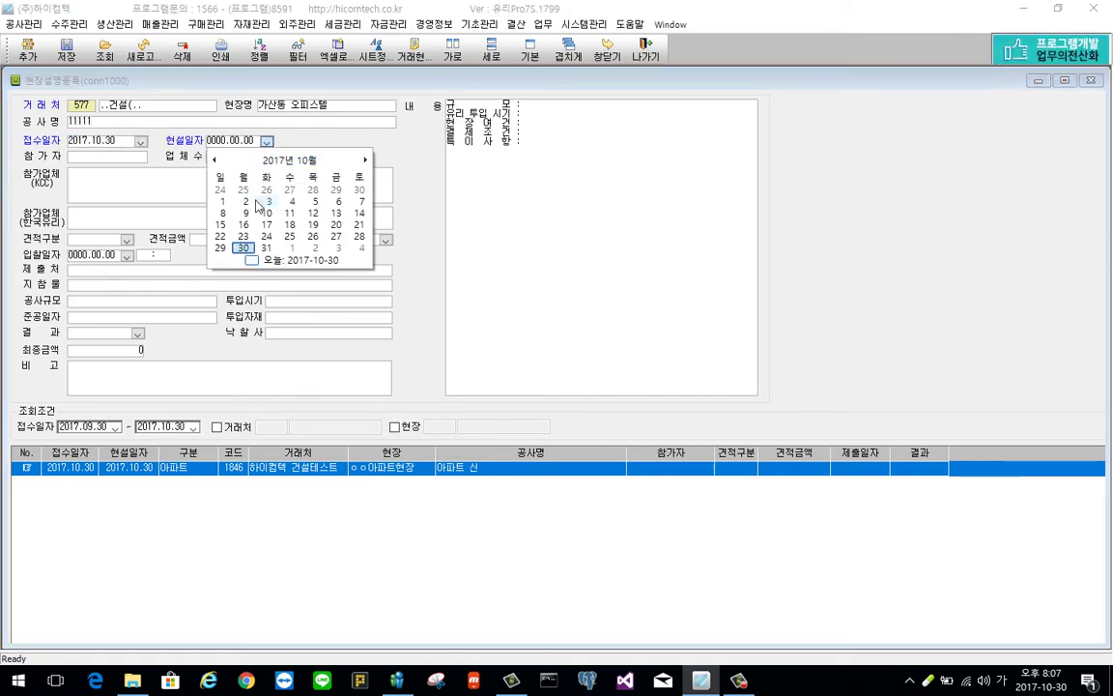
{"action": "left_click", "coordinate": [249, 250]}
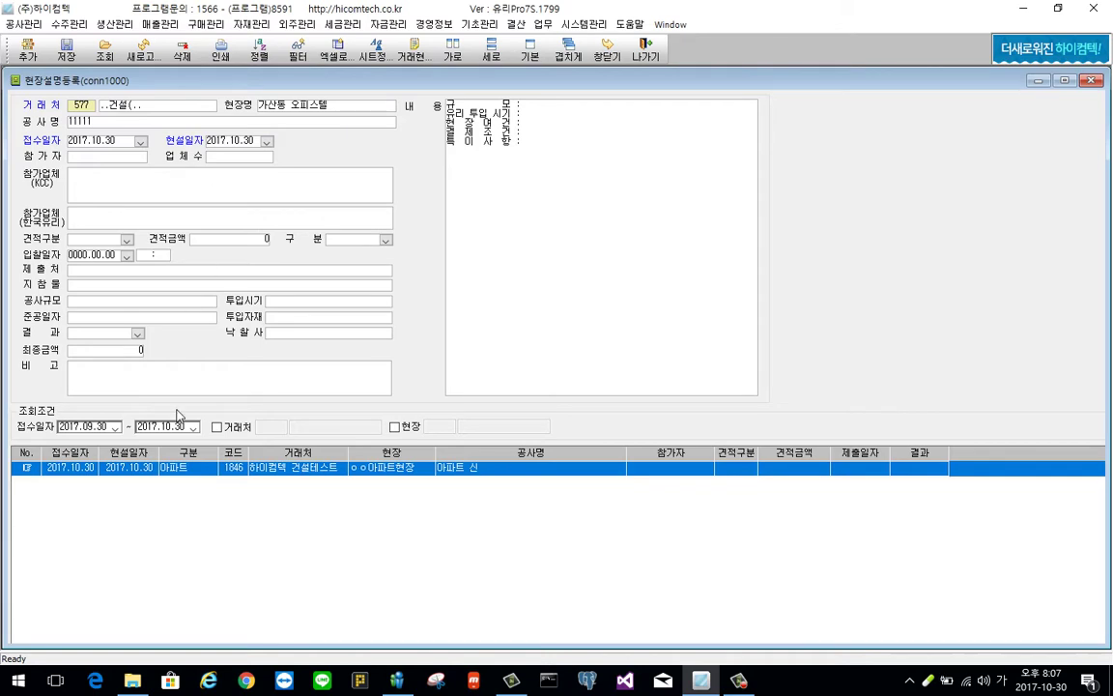
{"action": "right_click", "coordinate": [416, 220]}
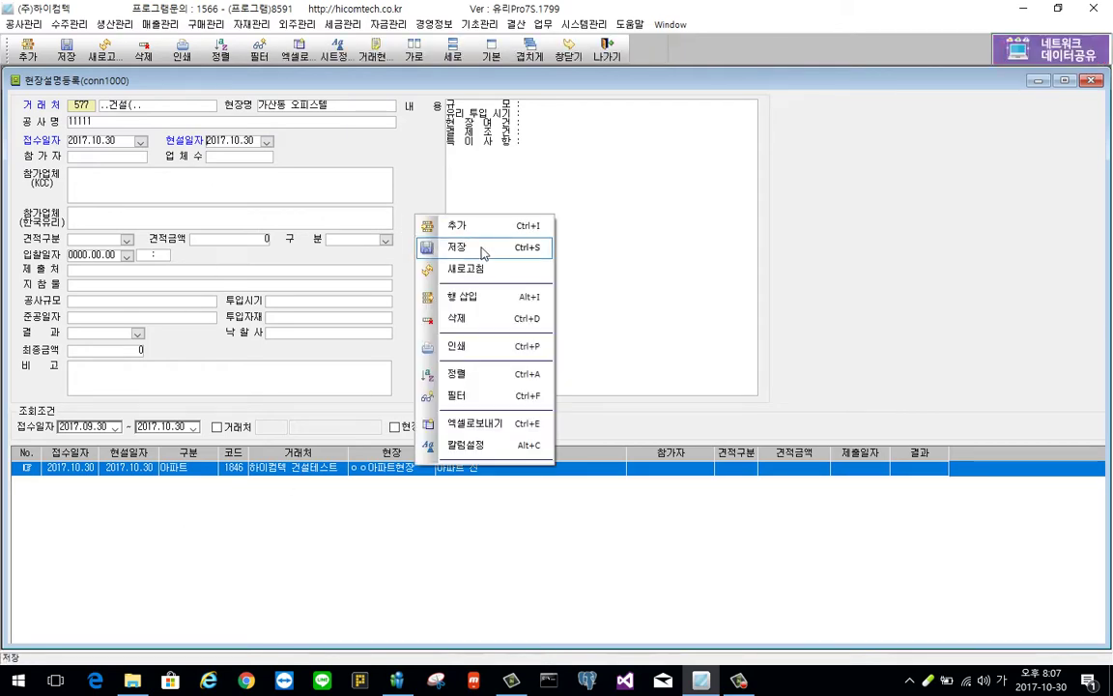
{"action": "left_click", "coordinate": [461, 244]}
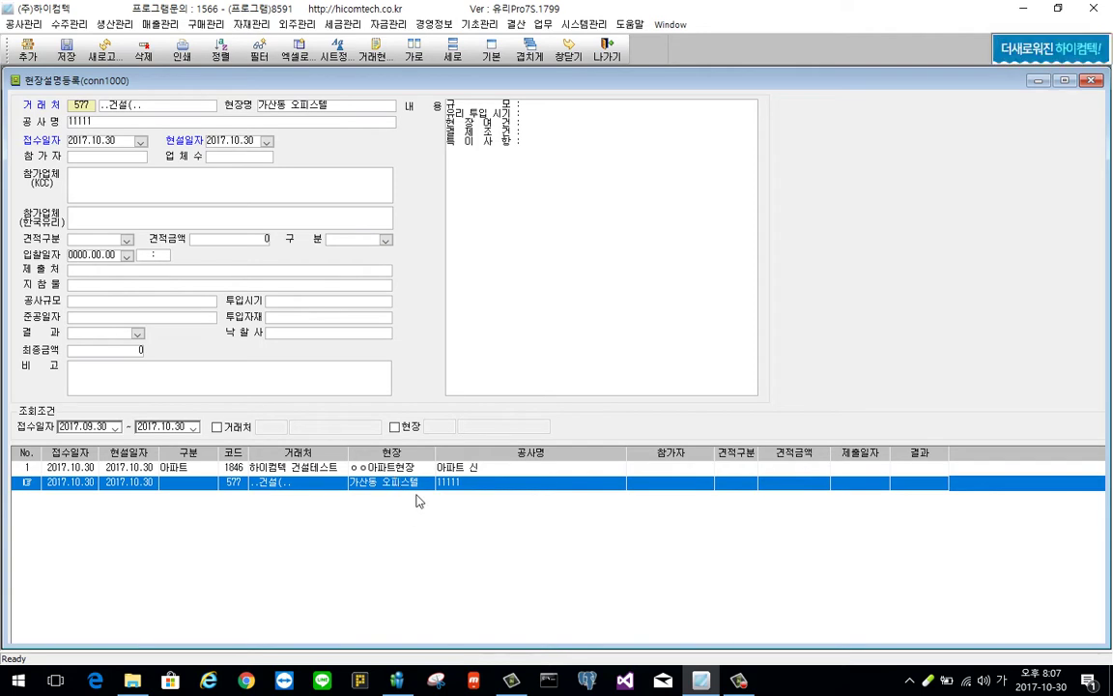
Open the estimate comparison table (견적대비표) and set its client to 하이컴텍 건설테스트
{"action": "left_click", "coordinate": [24, 23]}
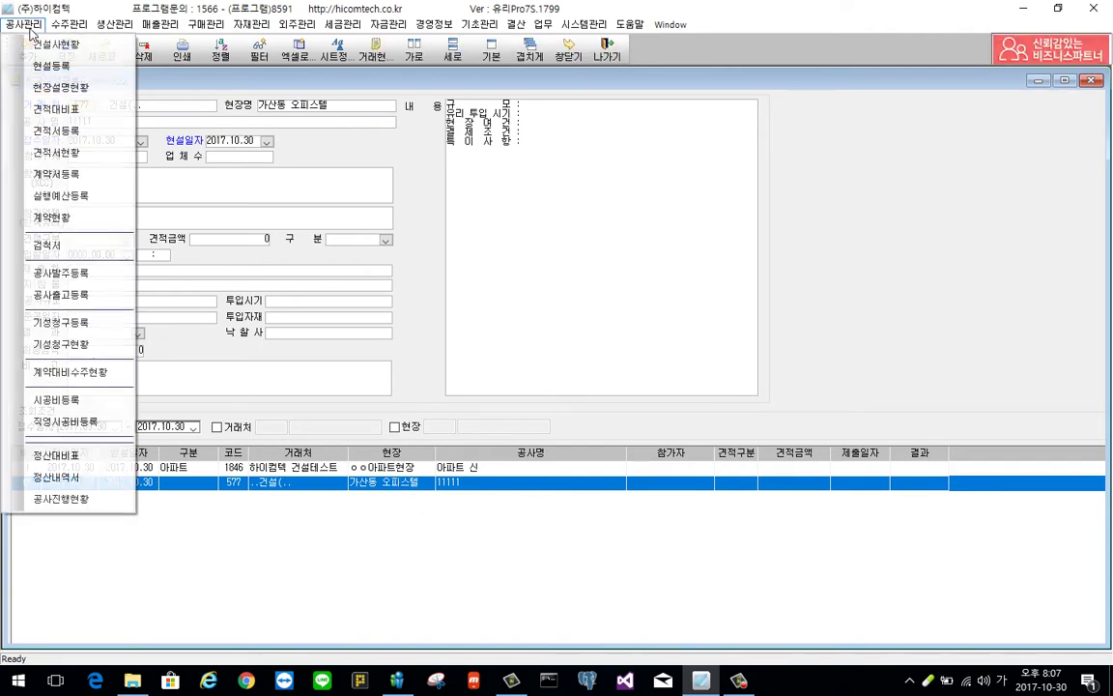
{"action": "left_click", "coordinate": [88, 113]}
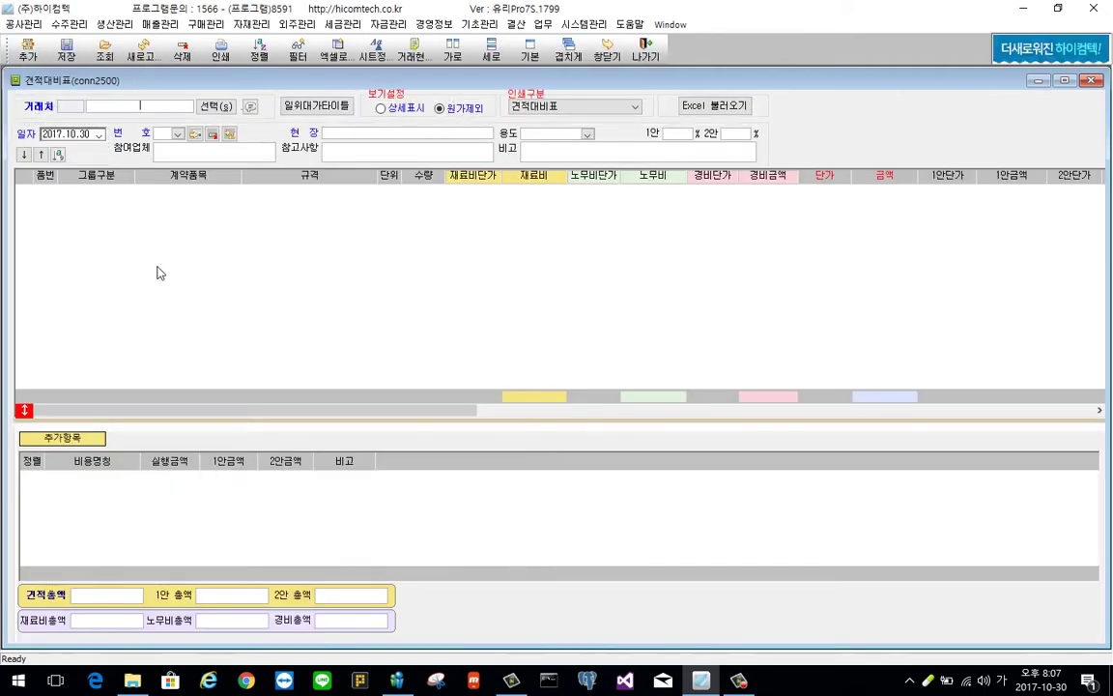
{"action": "type", "text": "하이컴테"}
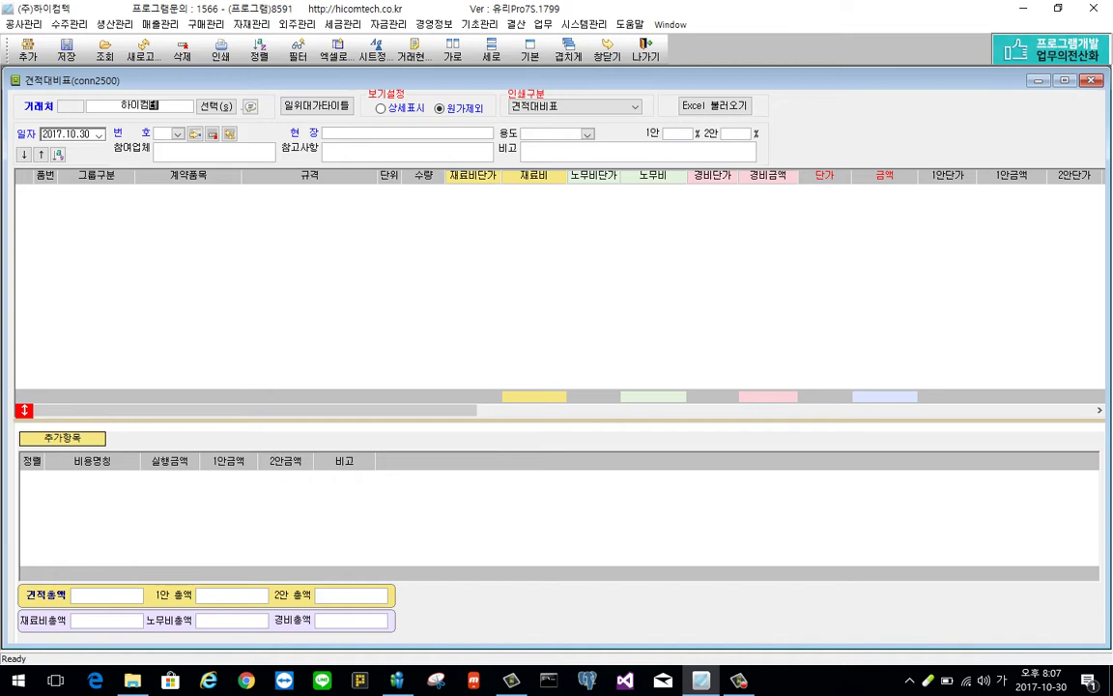
{"action": "key", "text": "Return"}
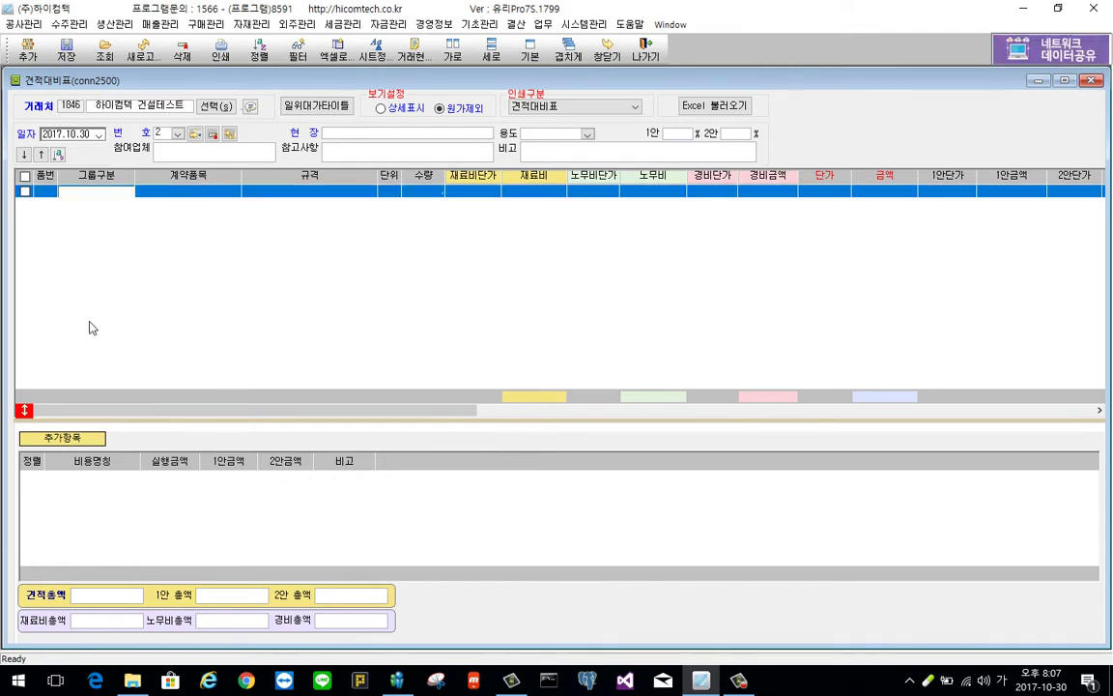
Enter 가산동오피스텔 as the comparison table's site and set its purpose (용도) to 입찰
{"action": "left_click", "coordinate": [370, 134]}
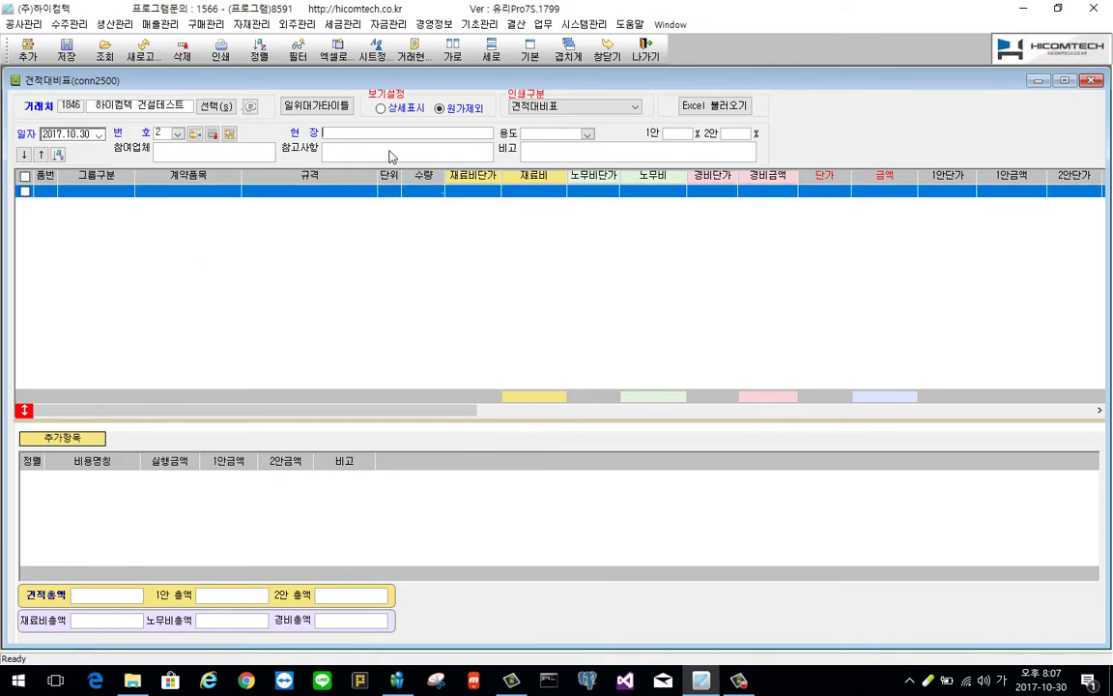
{"action": "type", "text": "가산동오"}
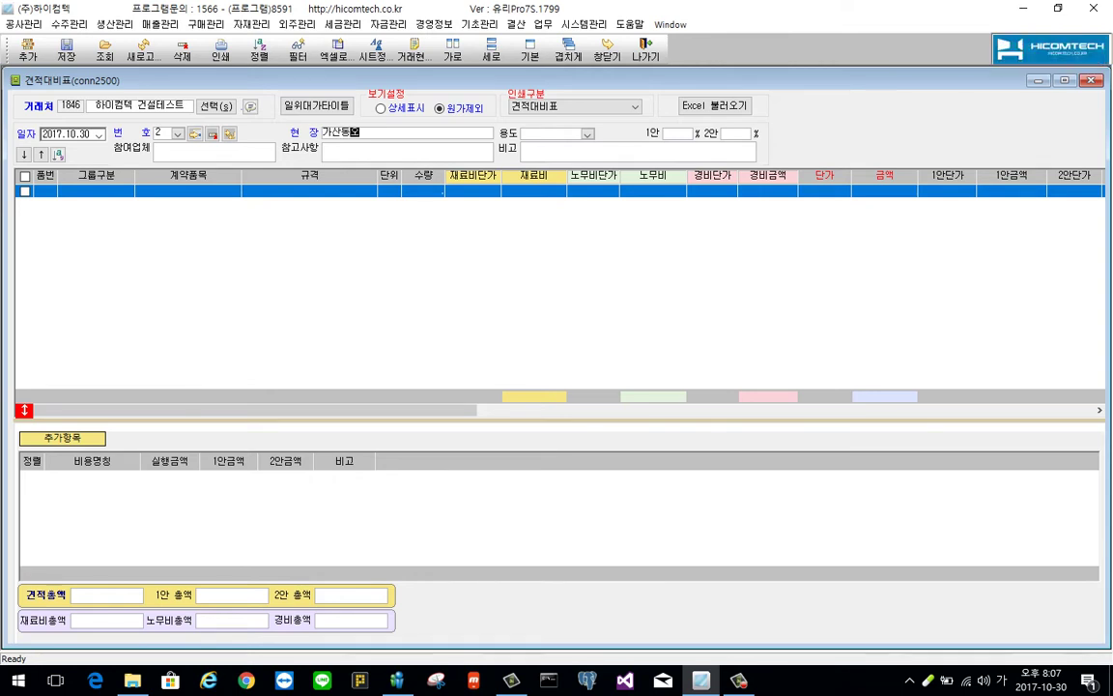
{"action": "type", "text": "피스텔"}
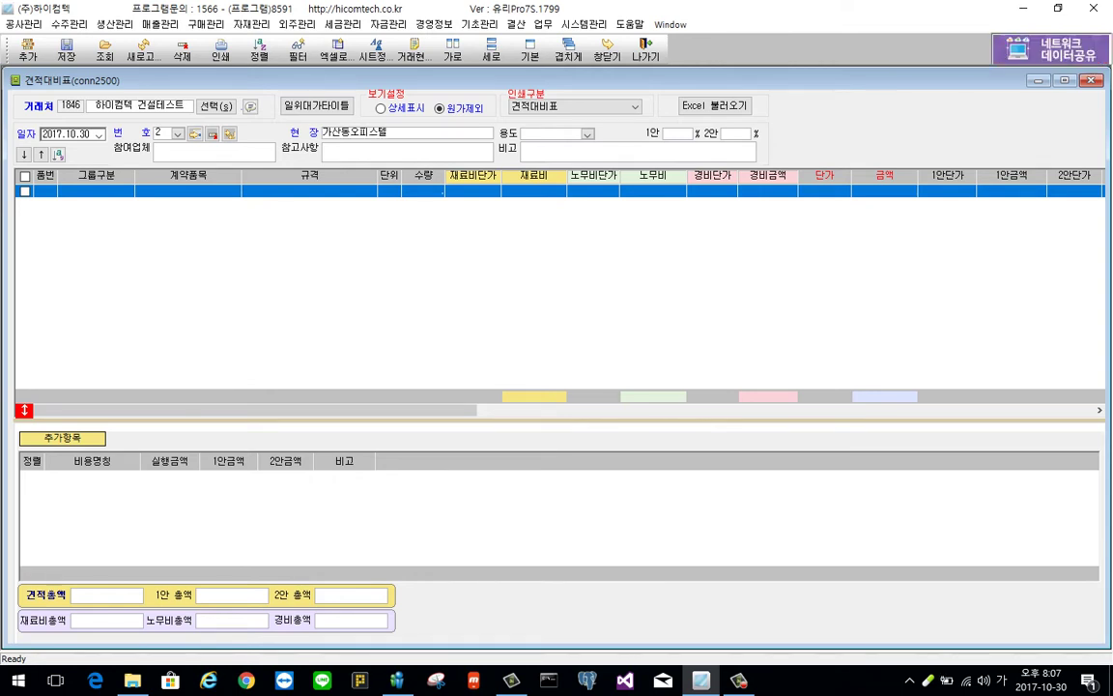
{"action": "key", "text": "Tab"}
{"action": "left_click", "coordinate": [556, 133]}
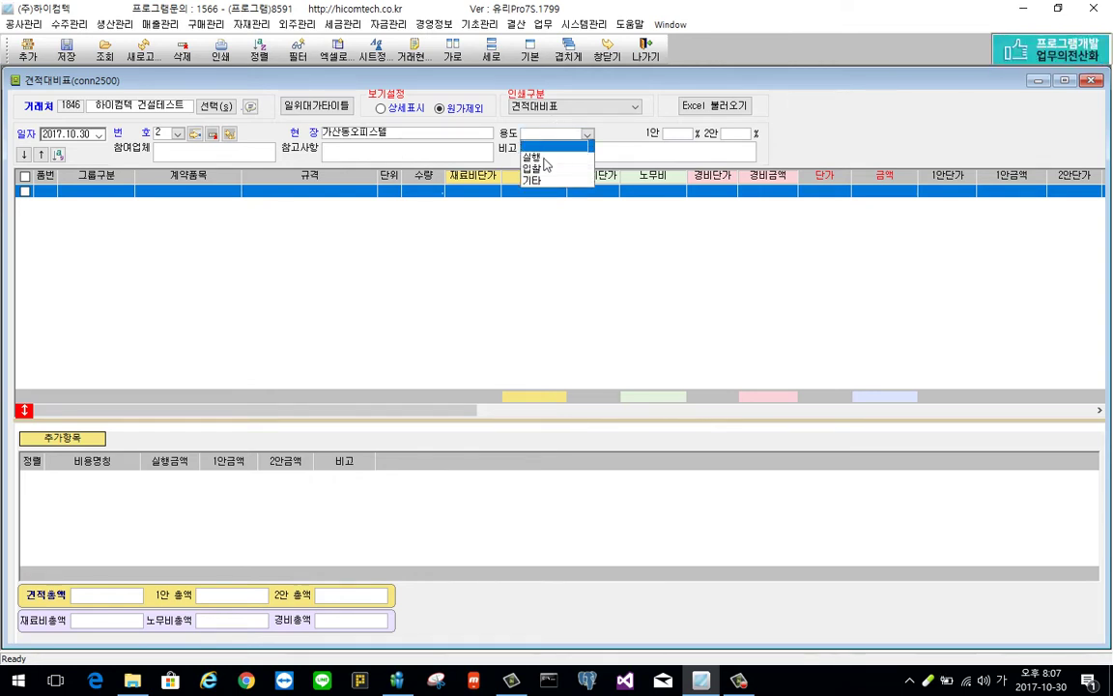
{"action": "left_click", "coordinate": [541, 150]}
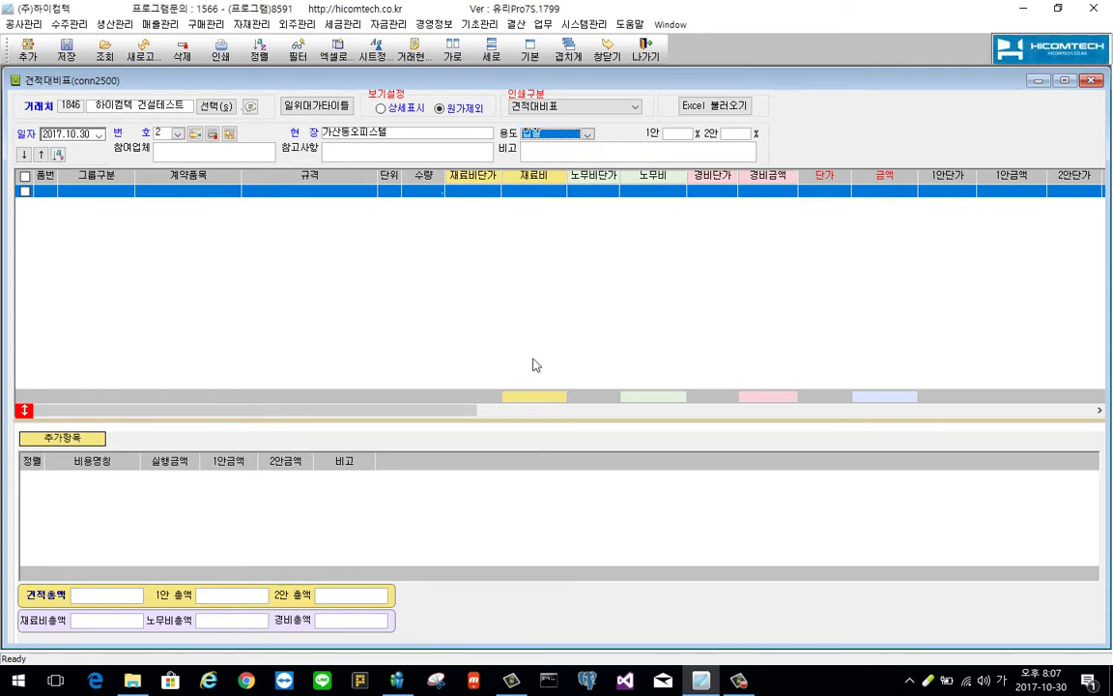
{"action": "left_click", "coordinate": [103, 192]}
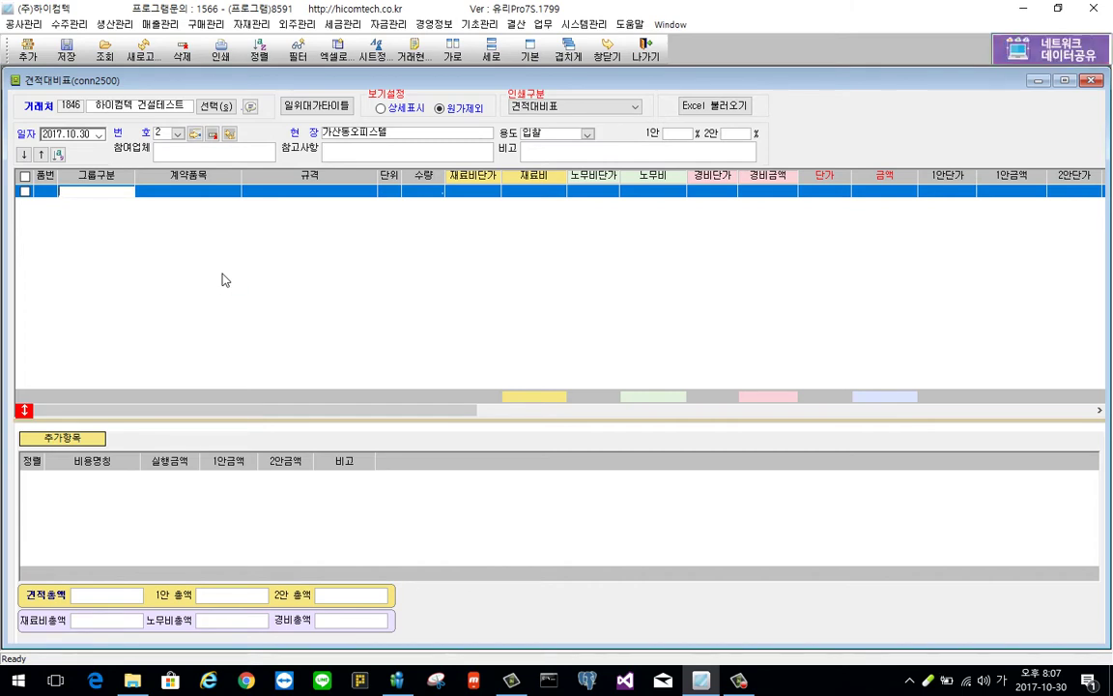
Fill the first estimate row with group (그룹구분) 유리공사, contract item (계약품목) 복층유리 and specification (규격) 16T양강
{"action": "type", "text": "유리공사"}
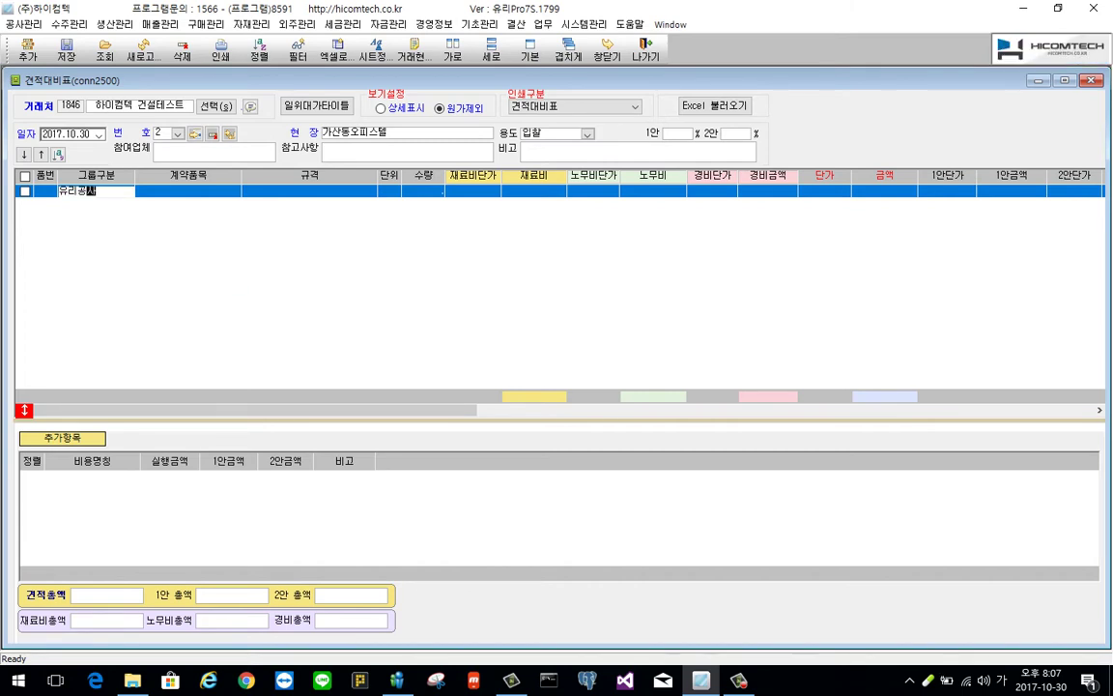
{"action": "key", "text": "Return"}
{"action": "type", "text": "복층유리"}
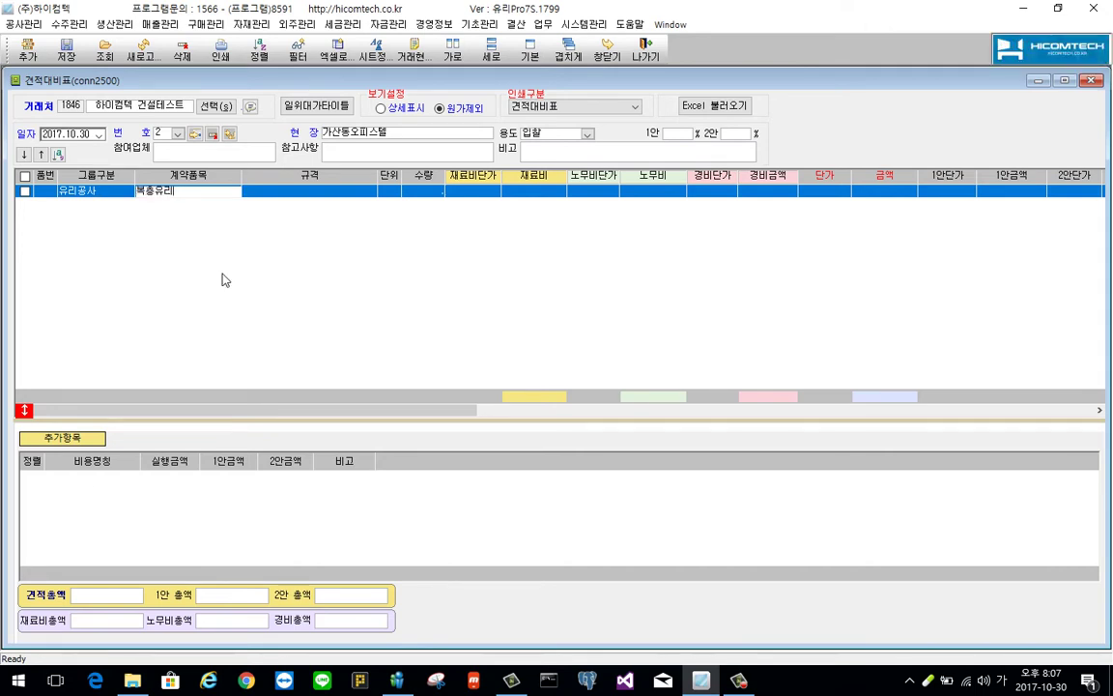
{"action": "key", "text": "Return"}
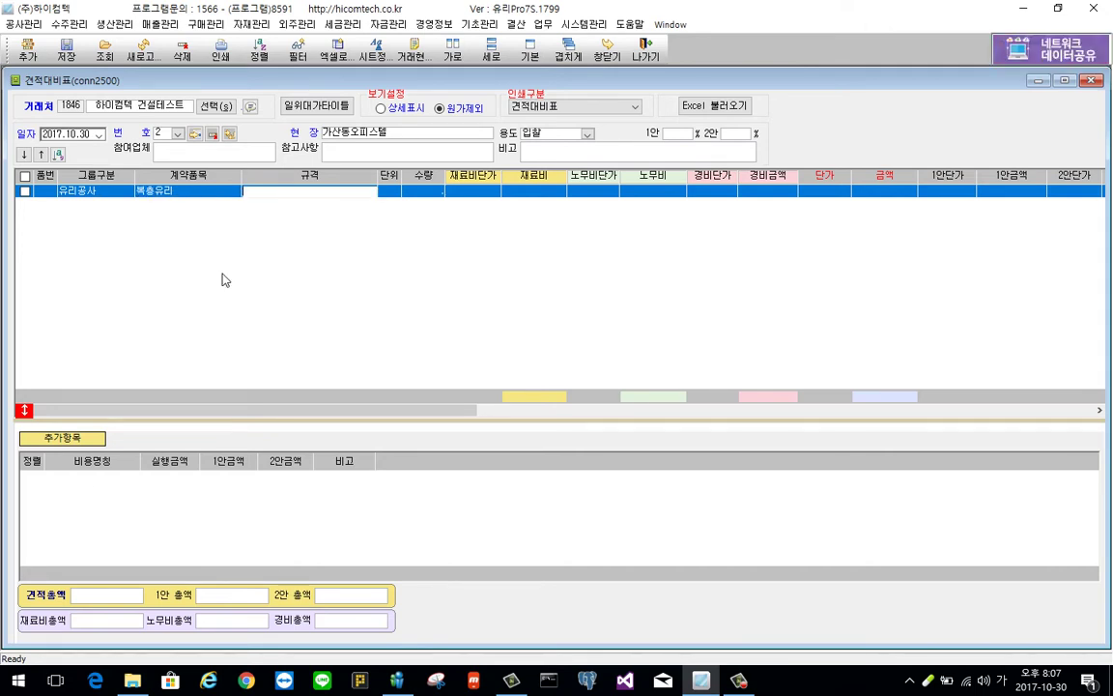
{"action": "type", "text": "16T"}
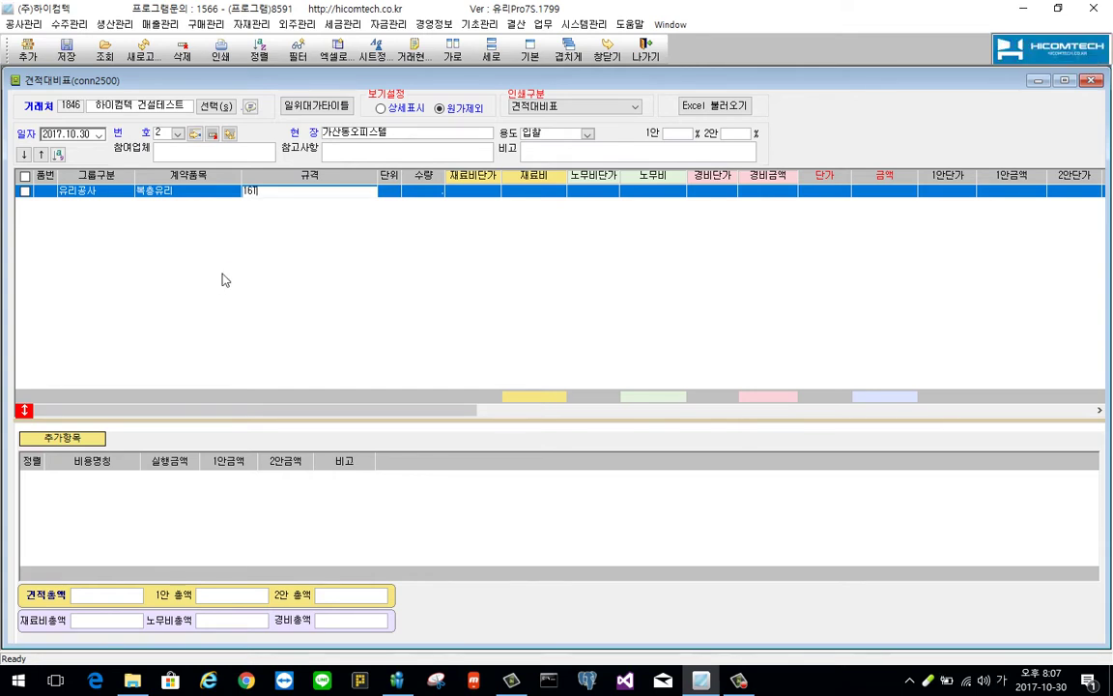
{"action": "key", "text": "Tab"}
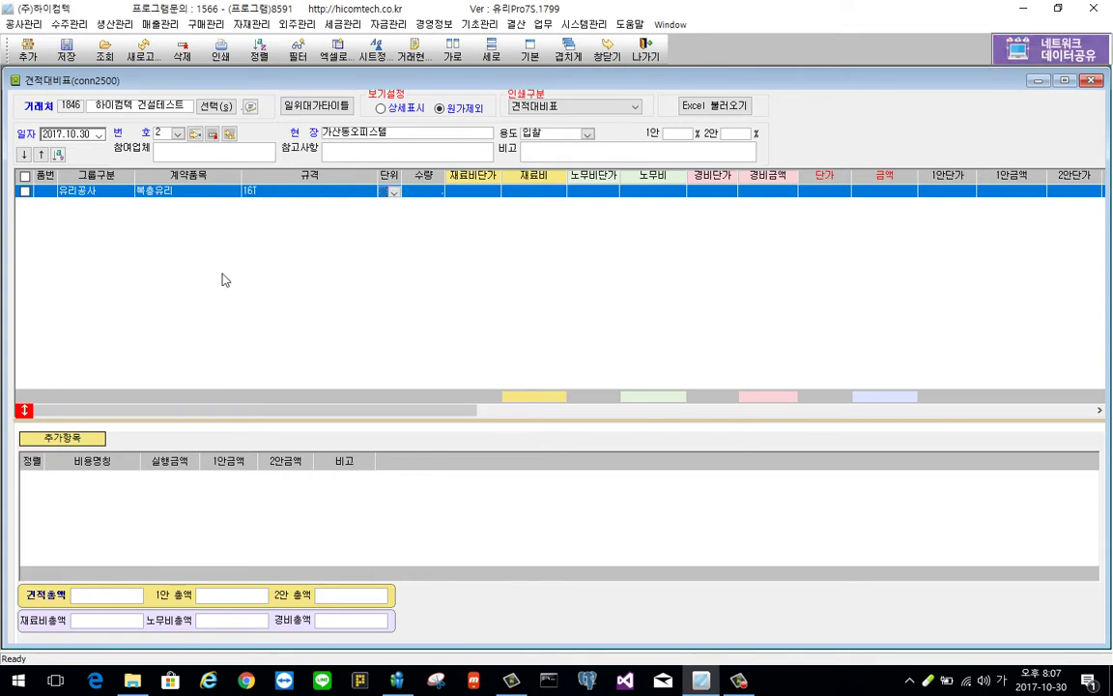
{"action": "key", "text": "shift+Tab"}
{"action": "type", "text": "강화"}
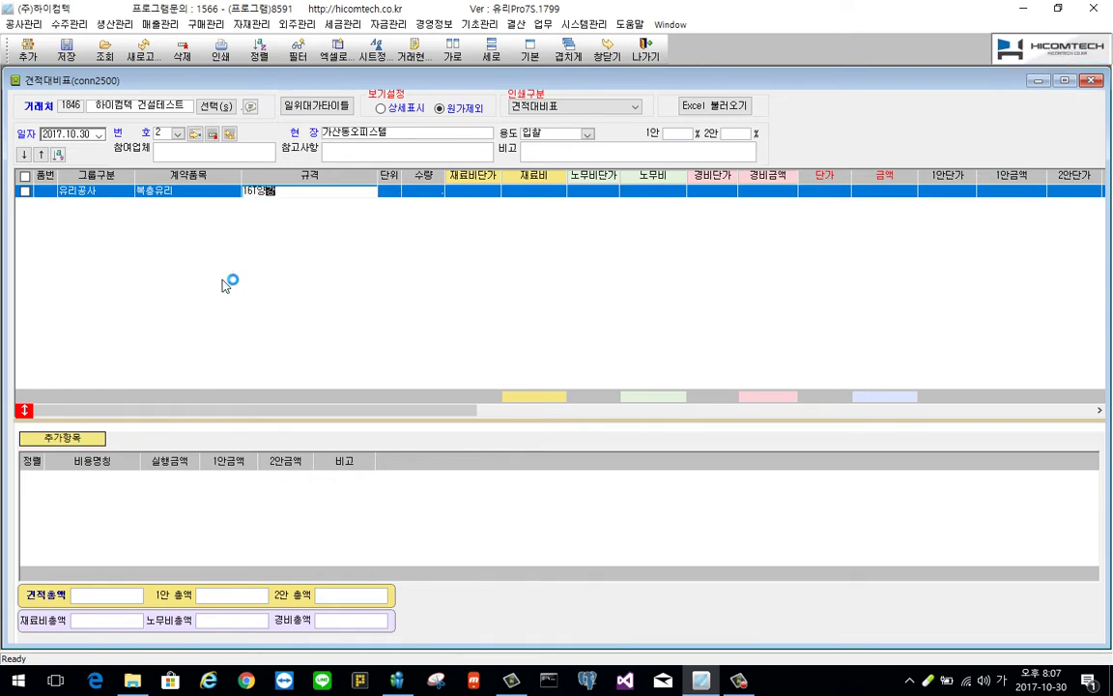
{"action": "key", "text": "Tab"}
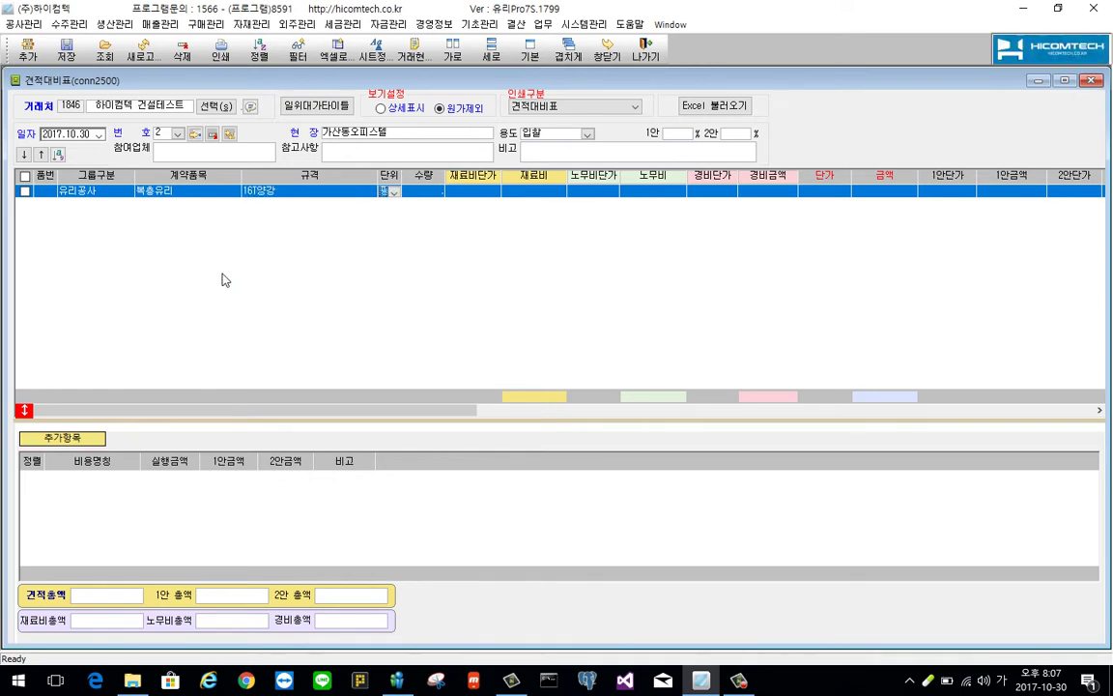
Set the 16T양강 row to unit m², quantity 8,500, material unit price (재료비단가) 35,000 and labor unit price (노무비단가) 20,000
{"action": "key", "text": "Tab"}
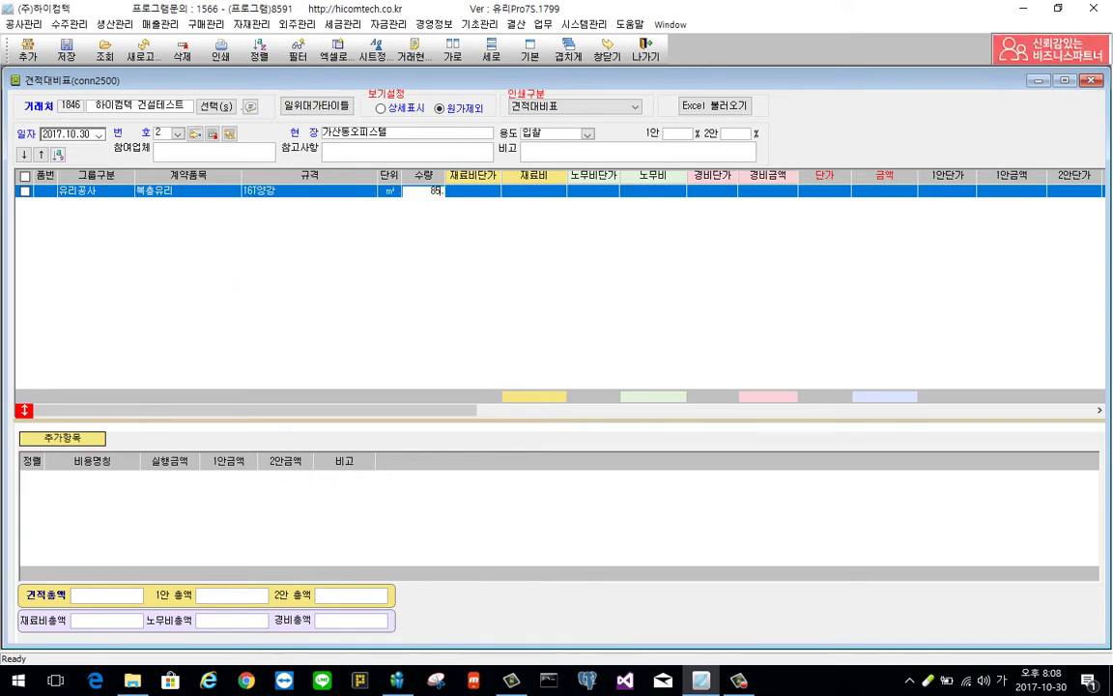
{"action": "type", "text": "8.5"}
{"action": "key", "text": "Tab"}
{"action": "type", "text": "35,"}
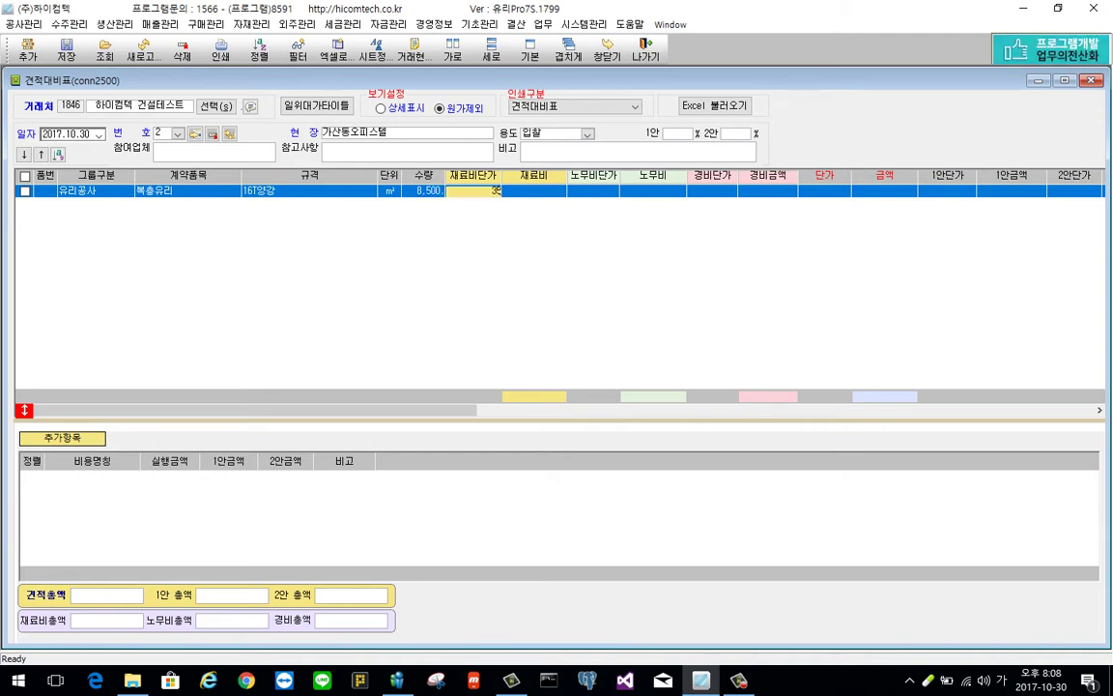
{"action": "type", "text": "000"}
{"action": "key", "text": "Tab"}
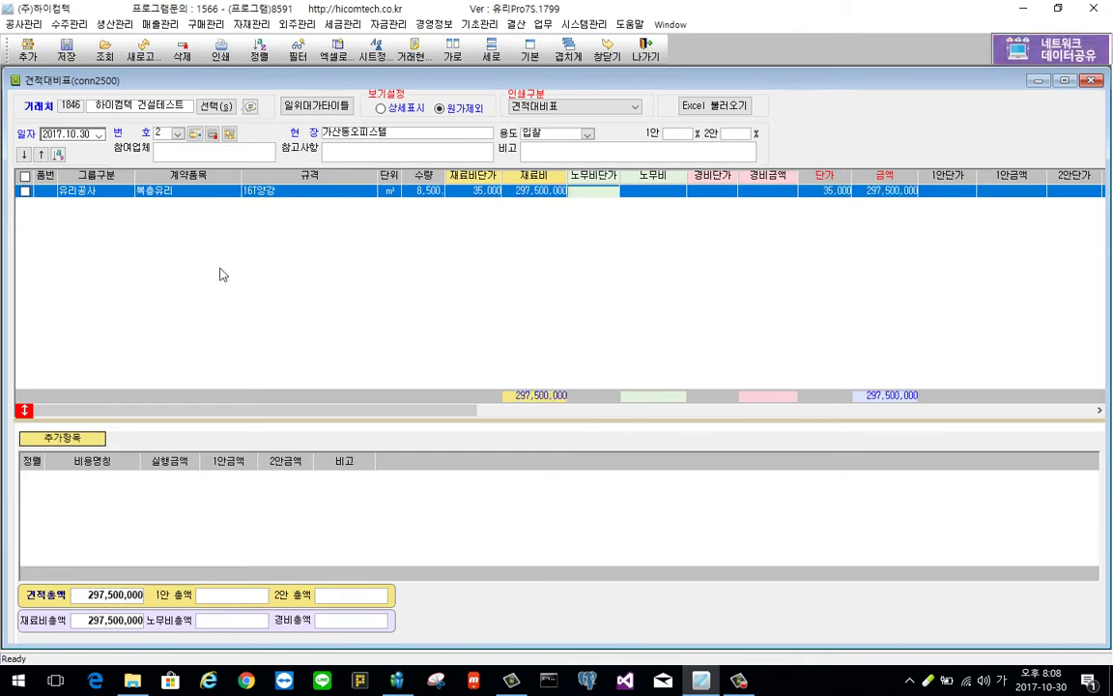
{"action": "type", "text": "20,000"}
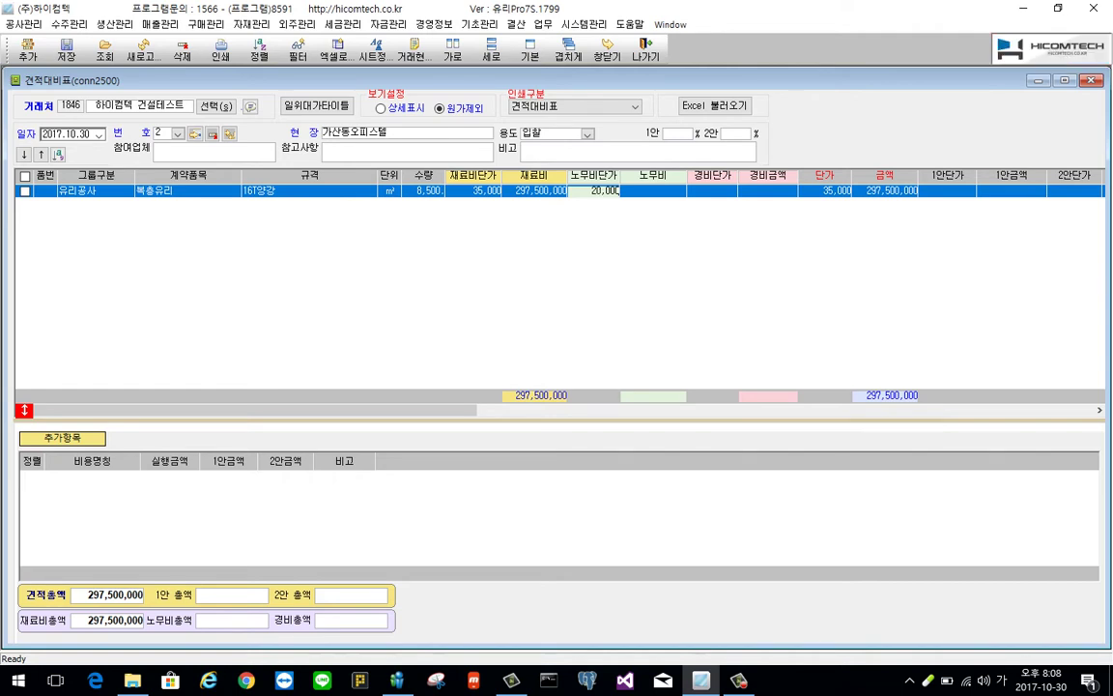
{"action": "key", "text": "Tab"}
Add a second 유리공사 복층유리 row with specification 22T칼라양강 and unit m²
{"action": "right_click", "coordinate": [299, 239]}
{"action": "left_click", "coordinate": [343, 248]}
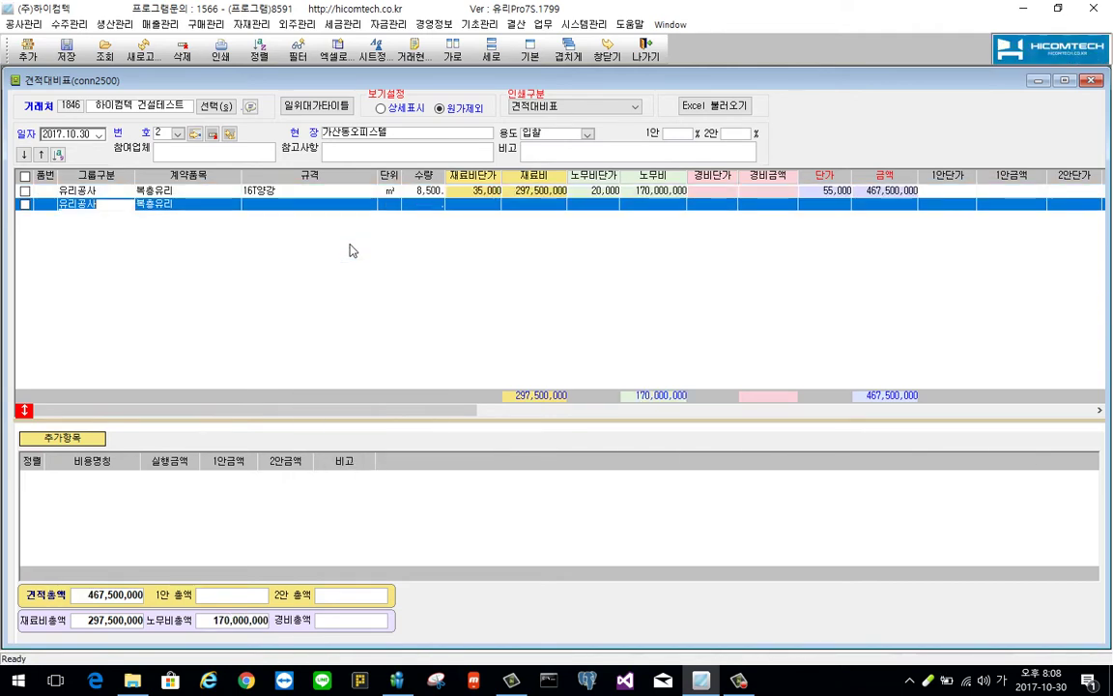
{"action": "type", "text": "22"}
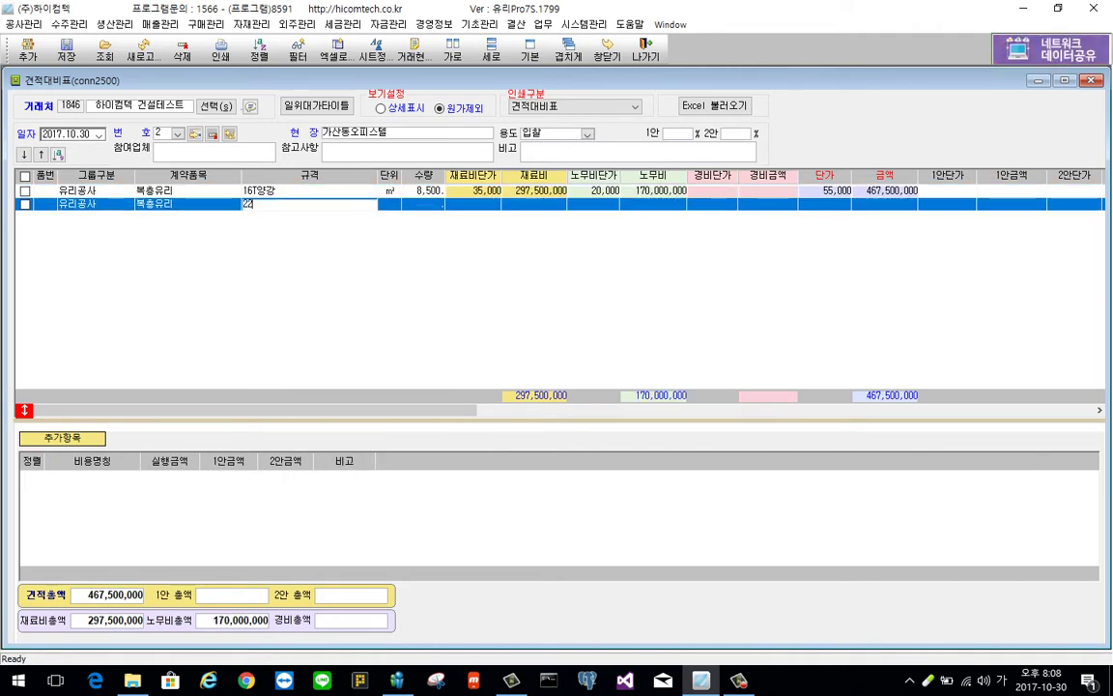
{"action": "type", "text": "T"}
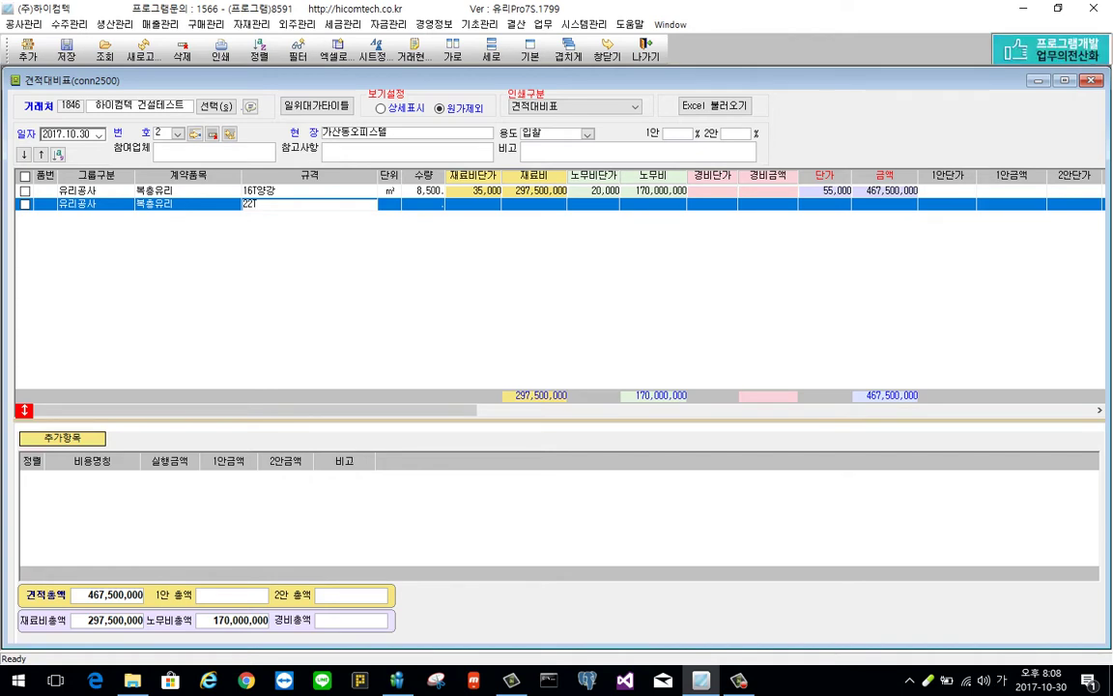
{"action": "type", "text": "ㄱ"}
{"action": "type", "text": "라강화"}
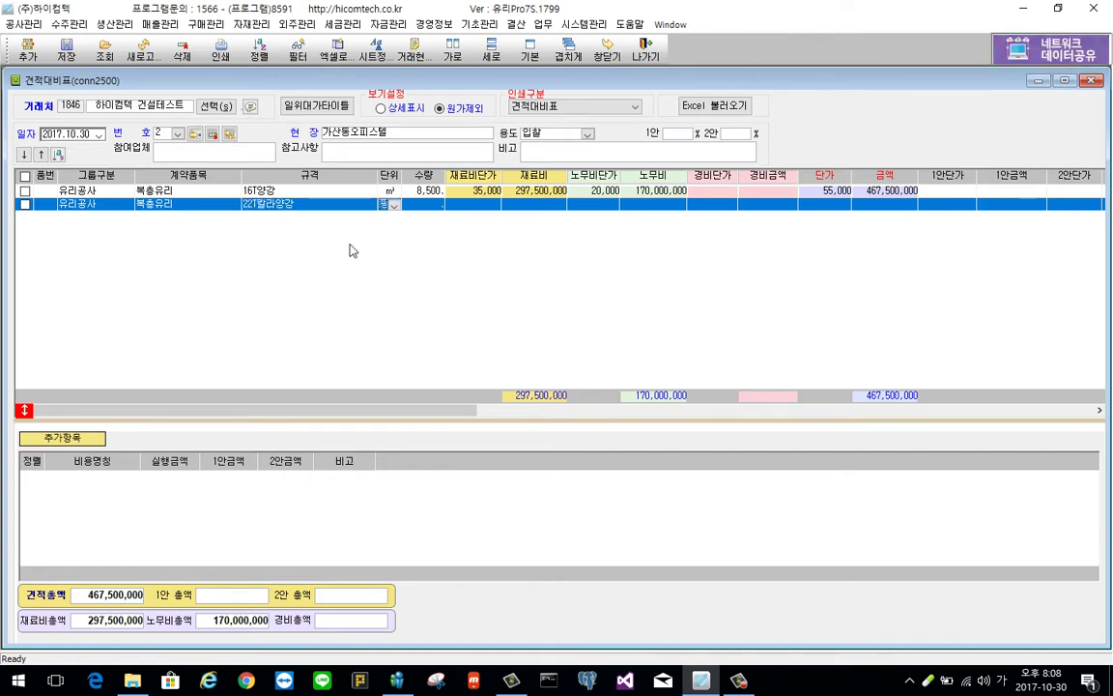
{"action": "key", "text": "Return"}
Set the 22T칼라양강 row's quantity to 8,000, material unit price to 40,000 and labor unit price to 22,000
{"action": "type", "text": "8000"}
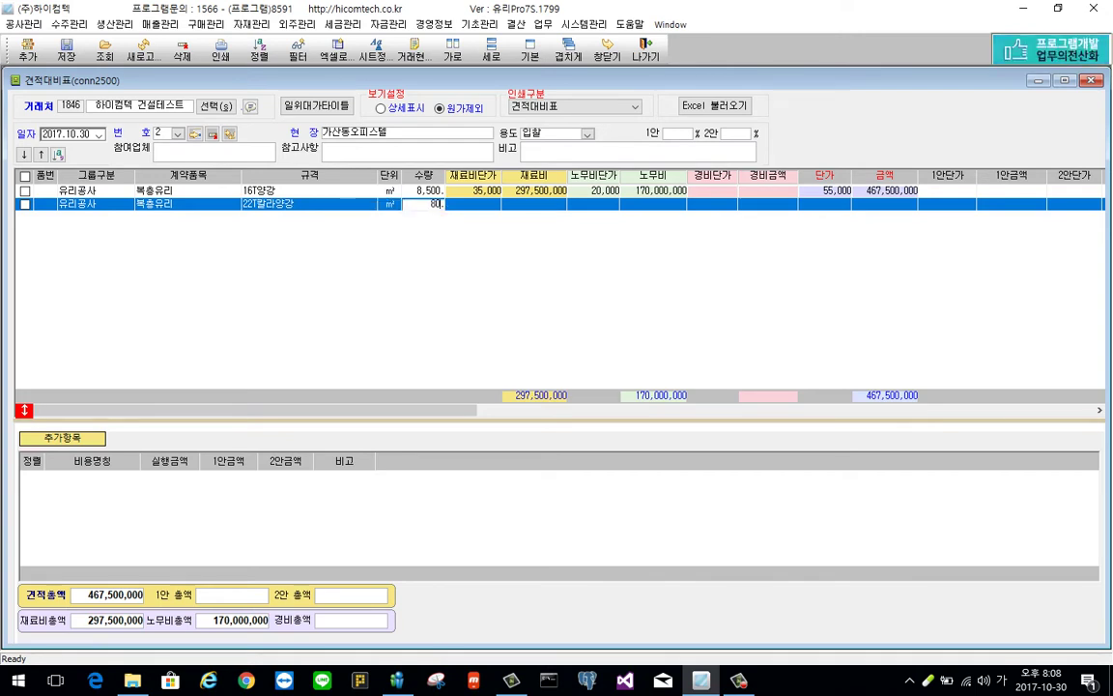
{"action": "key", "text": "Return"}
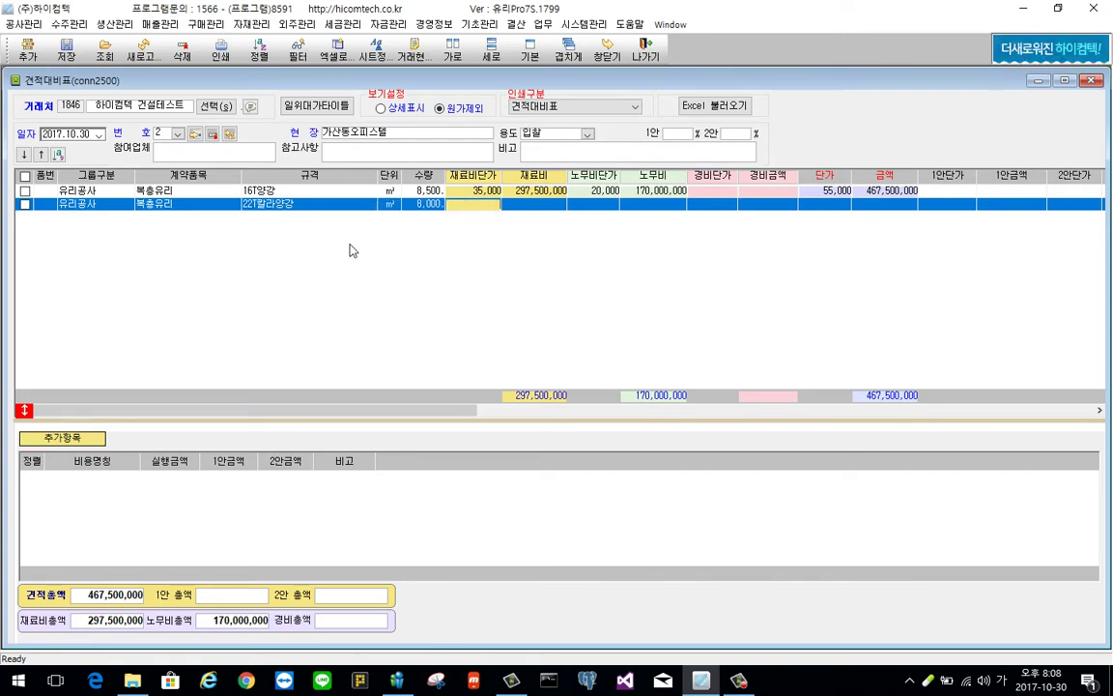
{"action": "type", "text": "40,000"}
{"action": "key", "text": "Return"}
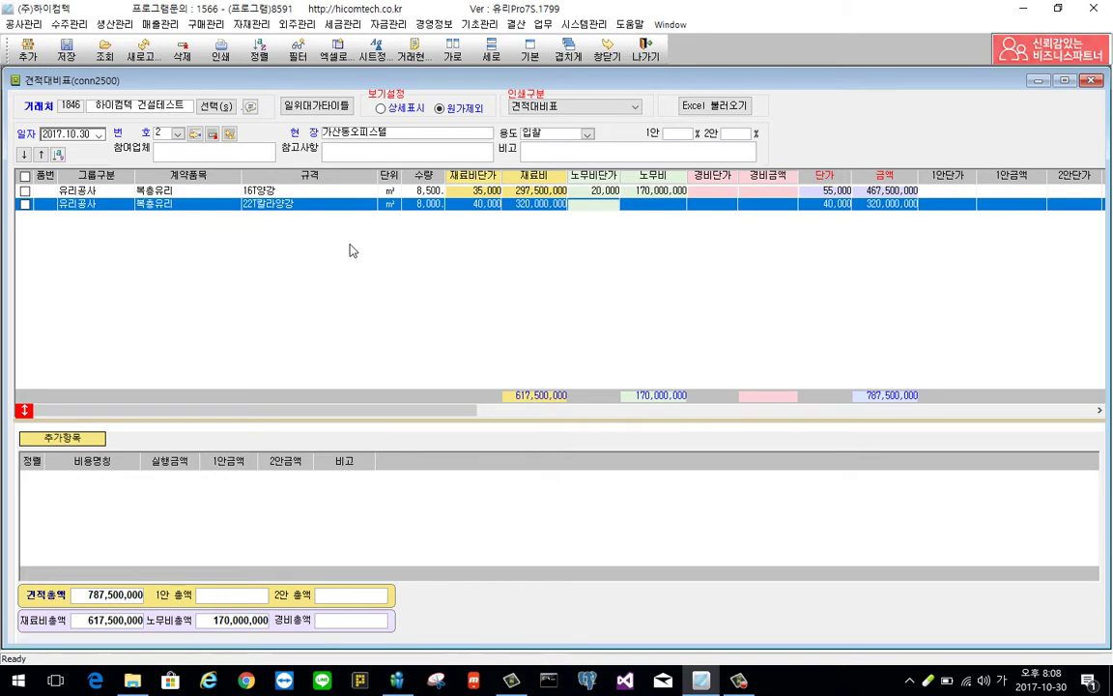
{"action": "type", "text": "22,000"}
{"action": "key", "text": "Return"}
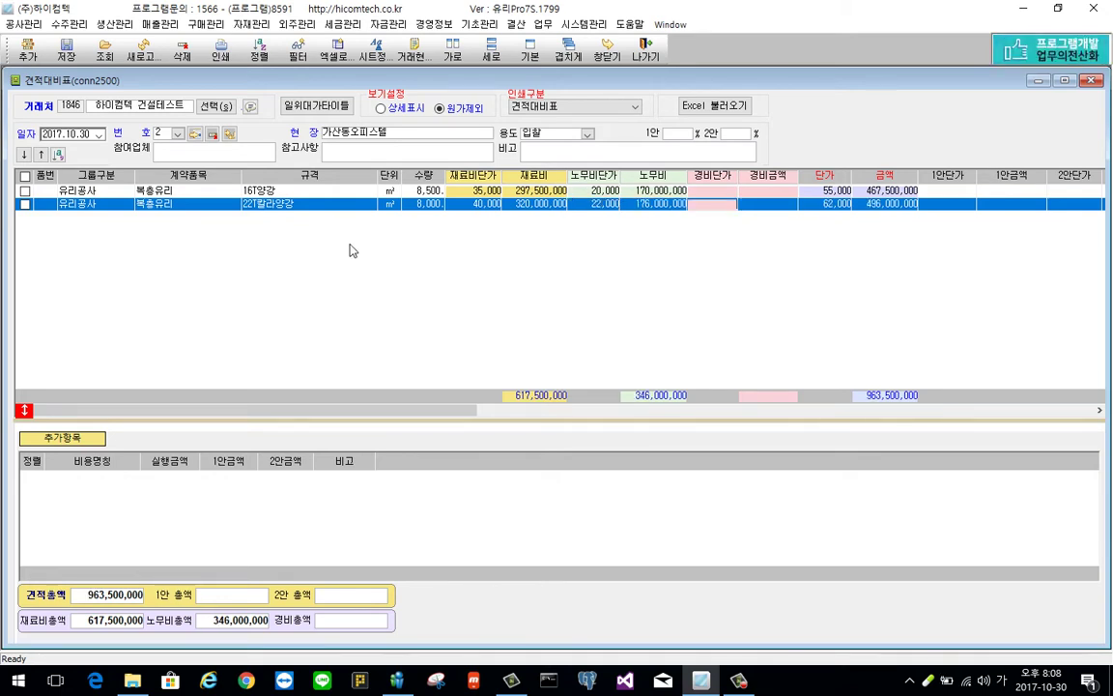
Add a third 유리공사 row with contract item 강화유리, specification 10T블루 and unit m²
{"action": "right_click", "coordinate": [269, 253]}
{"action": "left_click", "coordinate": [336, 262]}
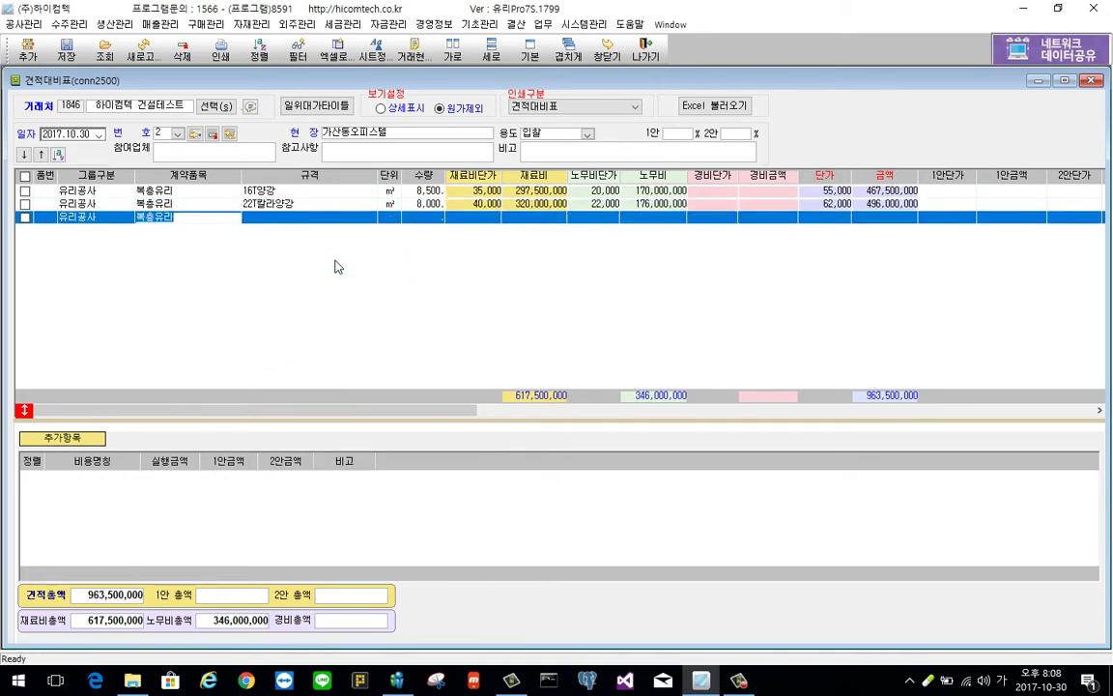
{"action": "type", "text": "강화유리"}
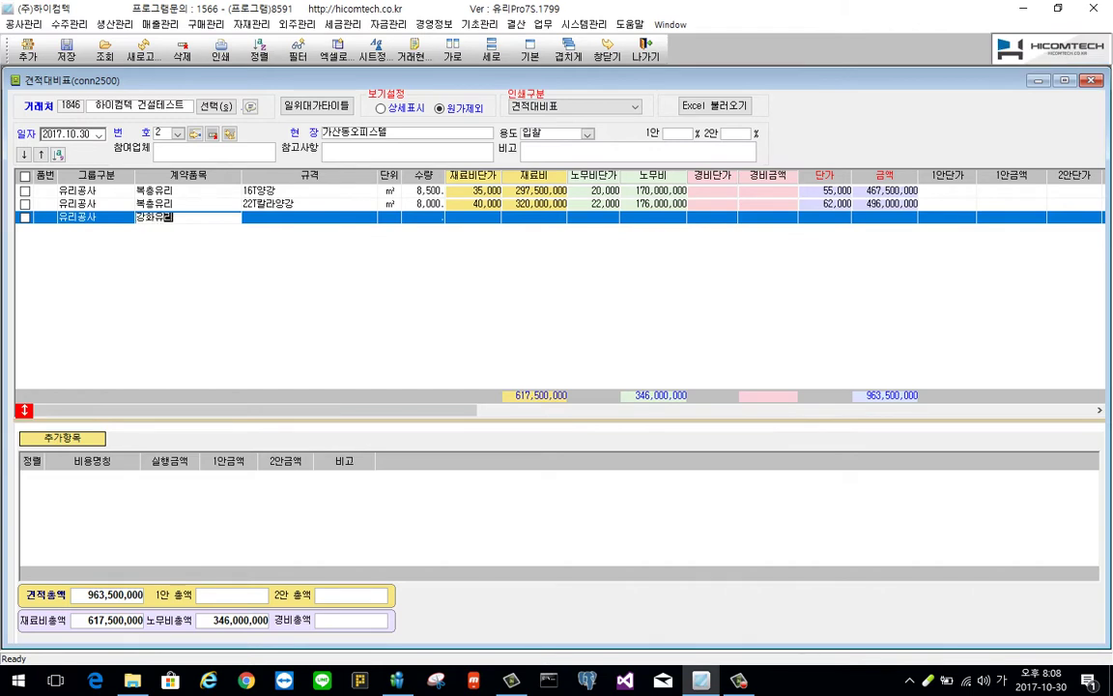
{"action": "key", "text": "Return"}
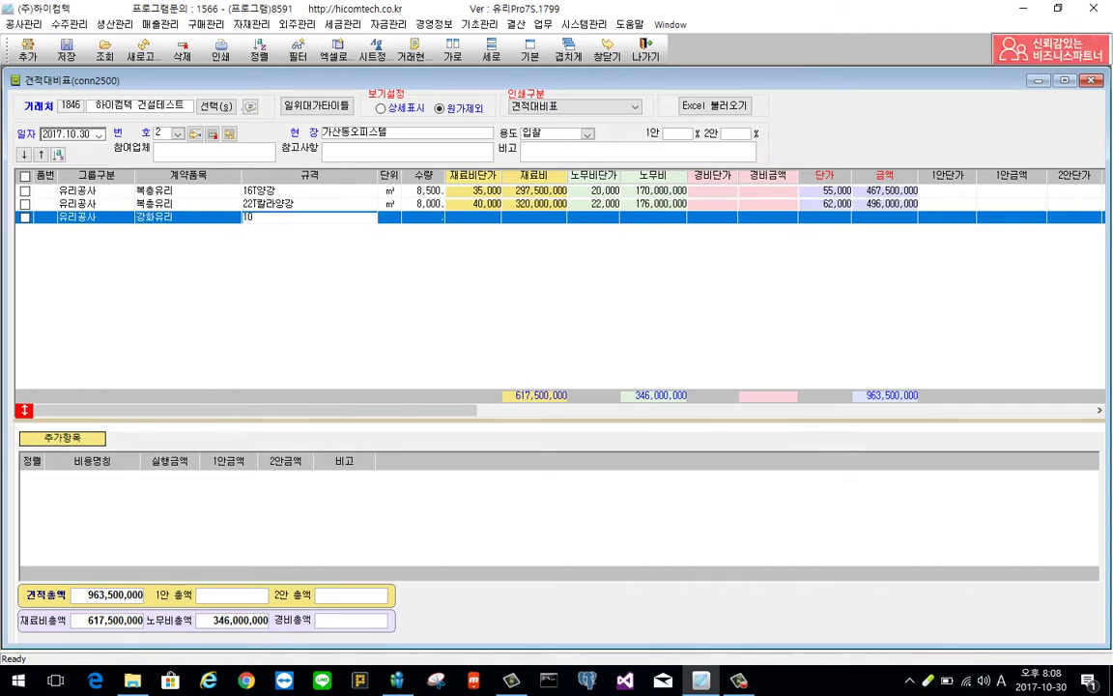
{"action": "type", "text": "T블루"}
{"action": "key", "text": "Return"}
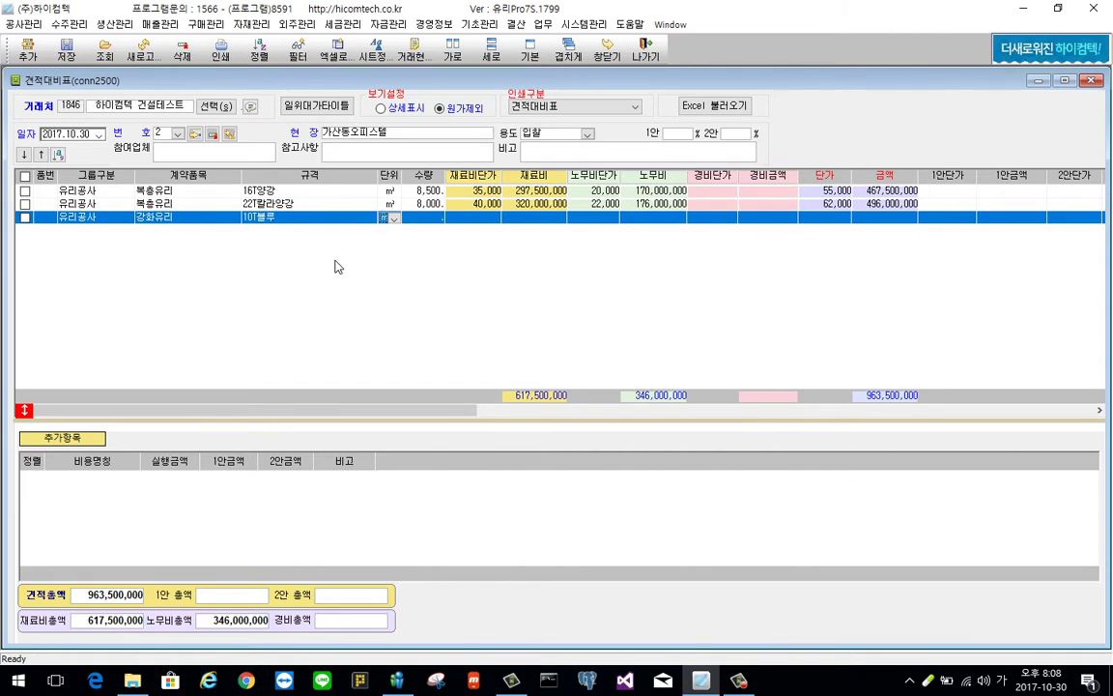
{"action": "key", "text": "Return"}
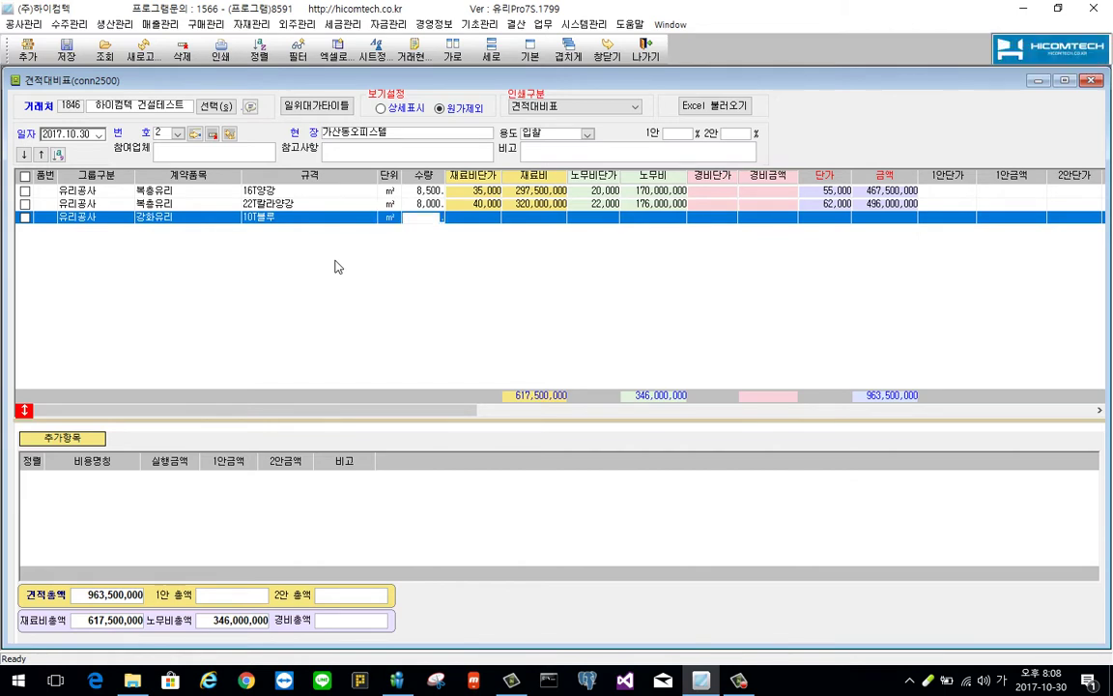
Set the 10T블루 row's quantity to 1,000, material unit price to 15,000 and labor unit price to 10,000, and save the table
{"action": "type", "text": "1000"}
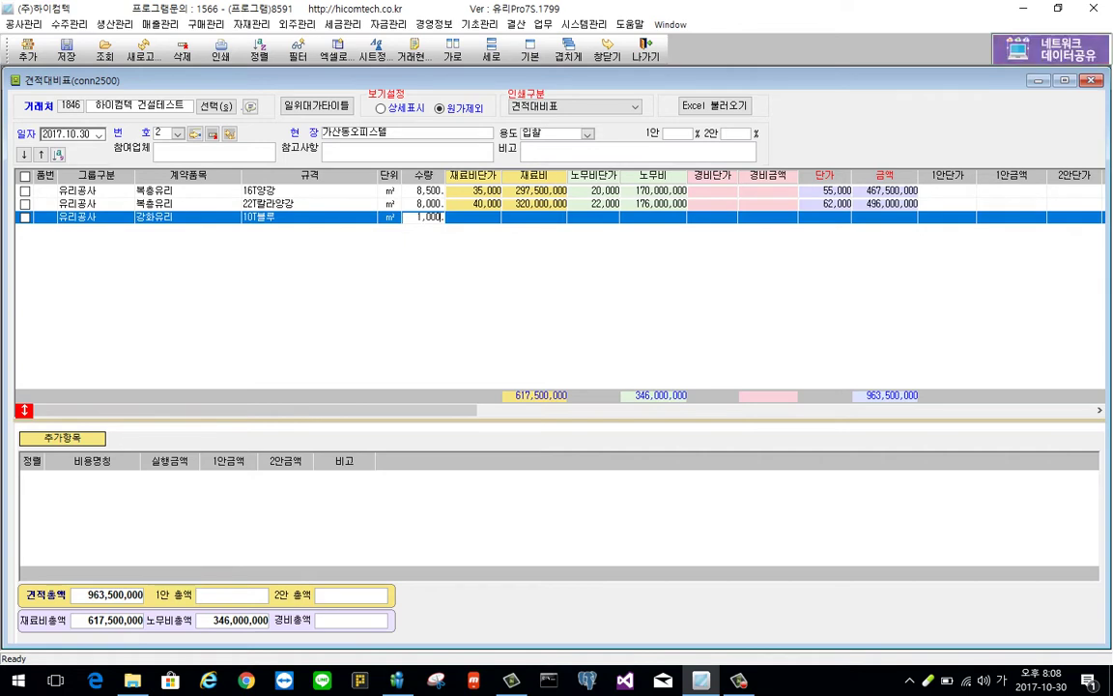
{"action": "key", "text": "Return"}
{"action": "type", "text": "15,00"}
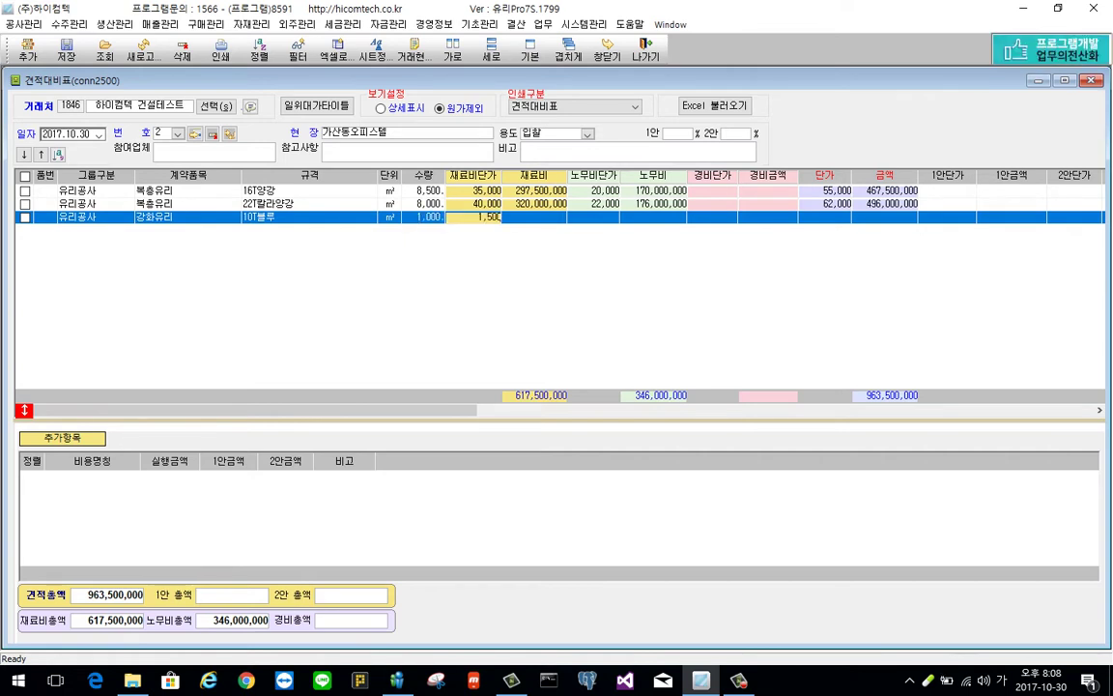
{"action": "type", "text": "0"}
{"action": "key", "text": "Return"}
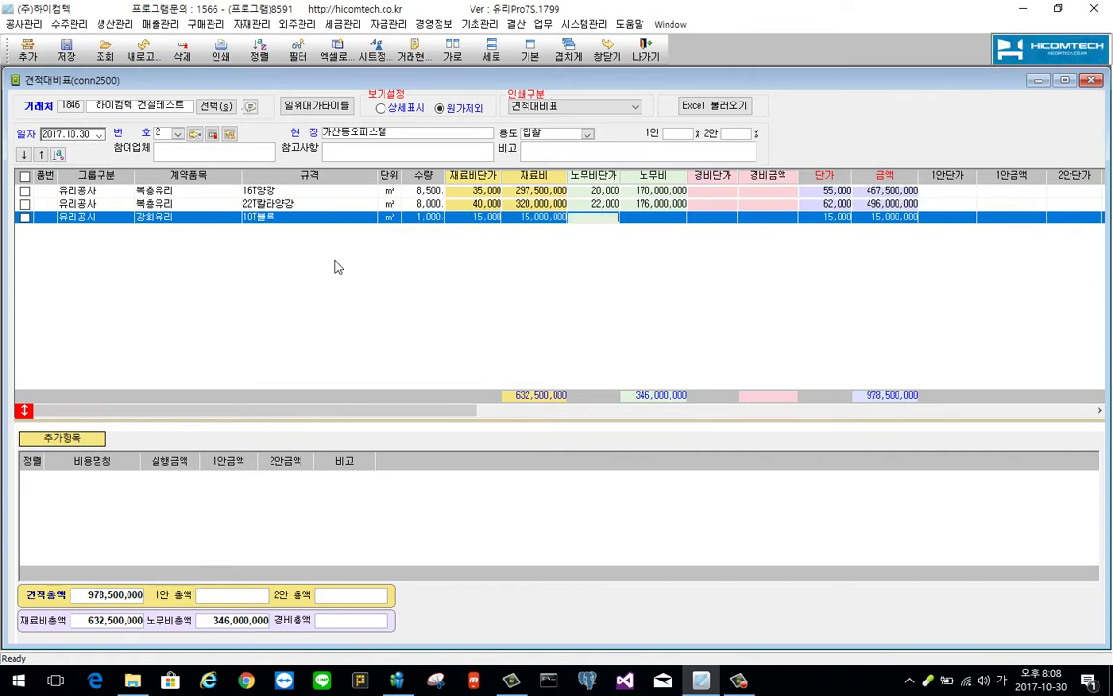
{"action": "type", "text": "10,000"}
{"action": "key", "text": "Return"}
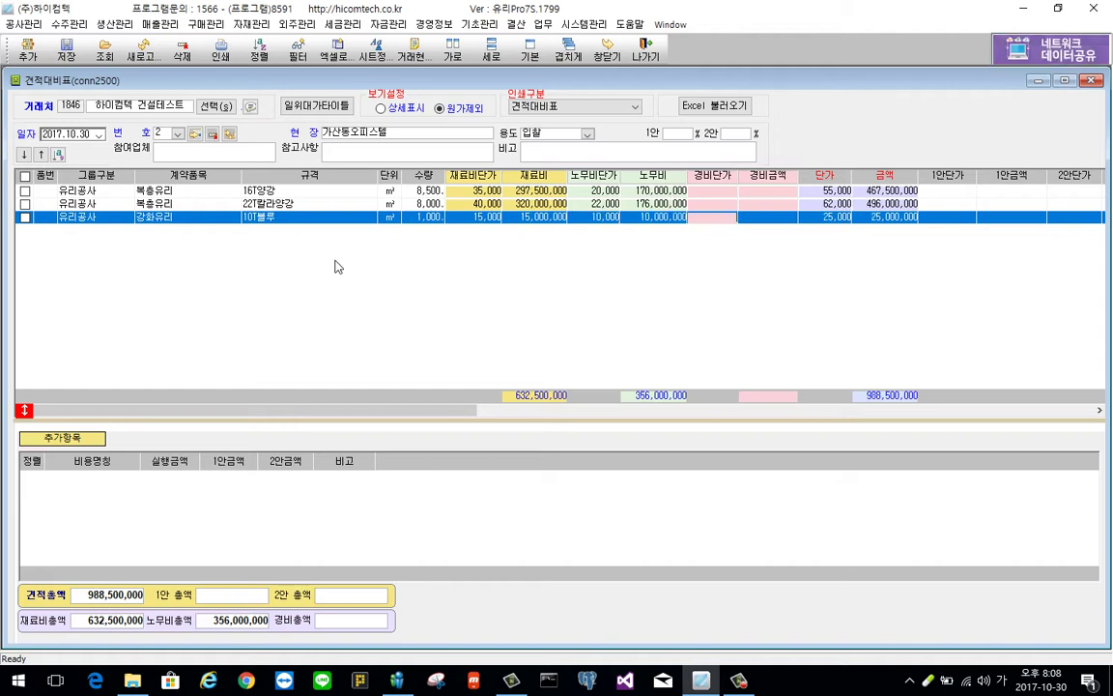
{"action": "right_click", "coordinate": [294, 243]}
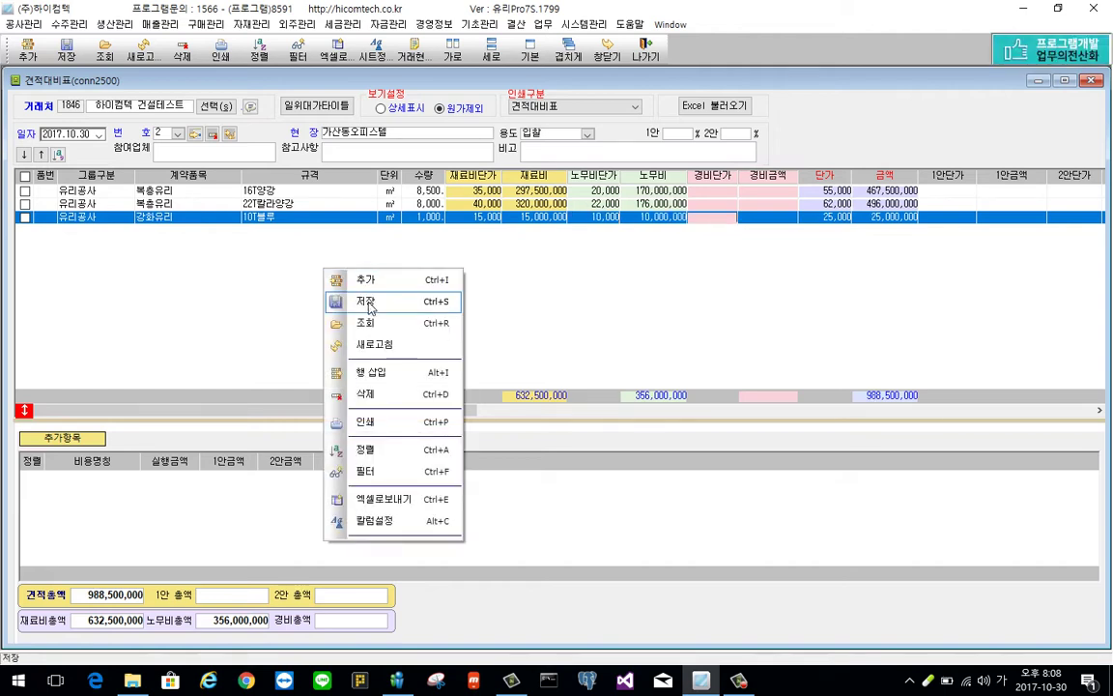
{"action": "left_click", "coordinate": [332, 271]}
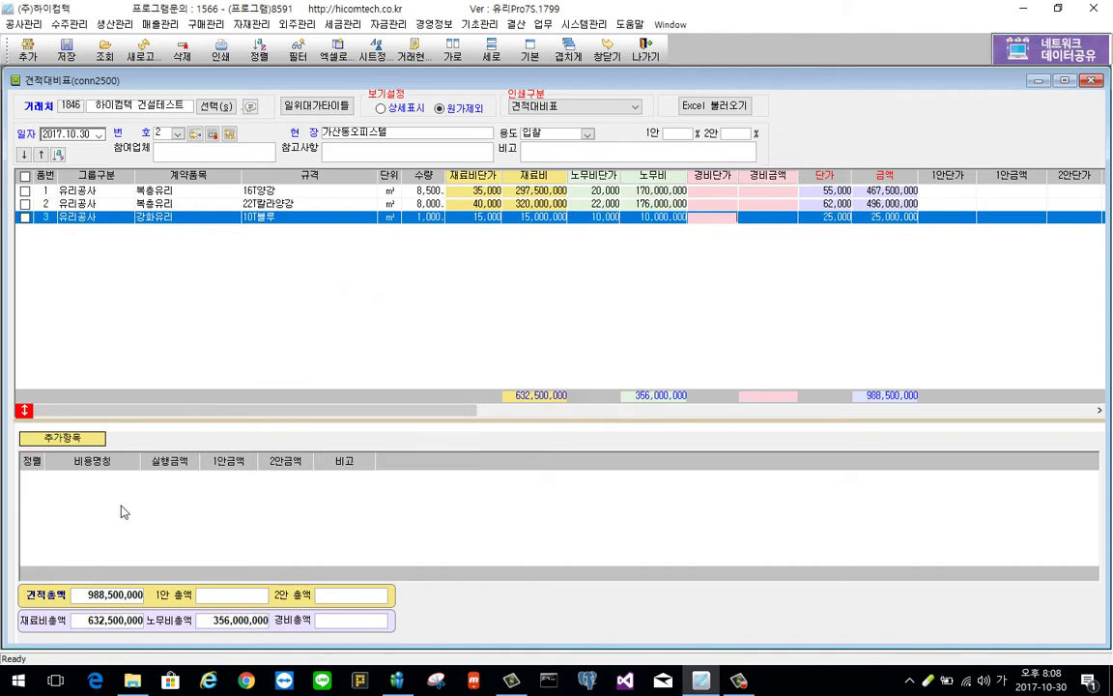
Add an additional cost item (추가항목) named 4대보험 with an execution amount (실행금액) of 2,000,000 and save it
{"action": "right_click", "coordinate": [124, 232]}
{"action": "left_click", "coordinate": [183, 245]}
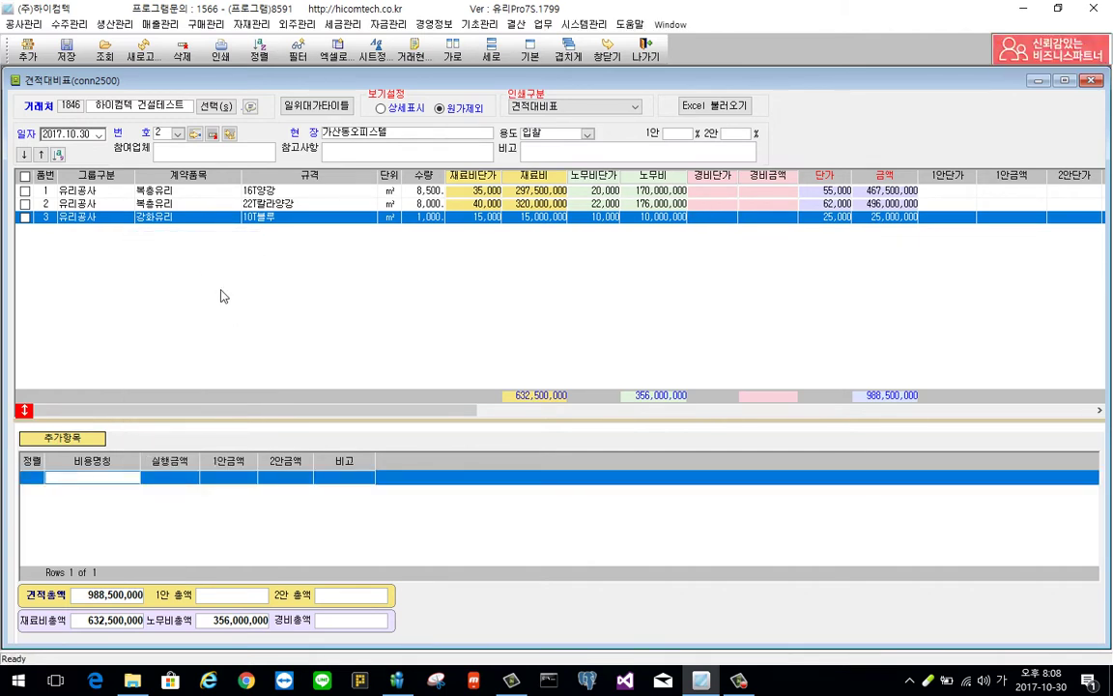
{"action": "type", "text": "4대보험"}
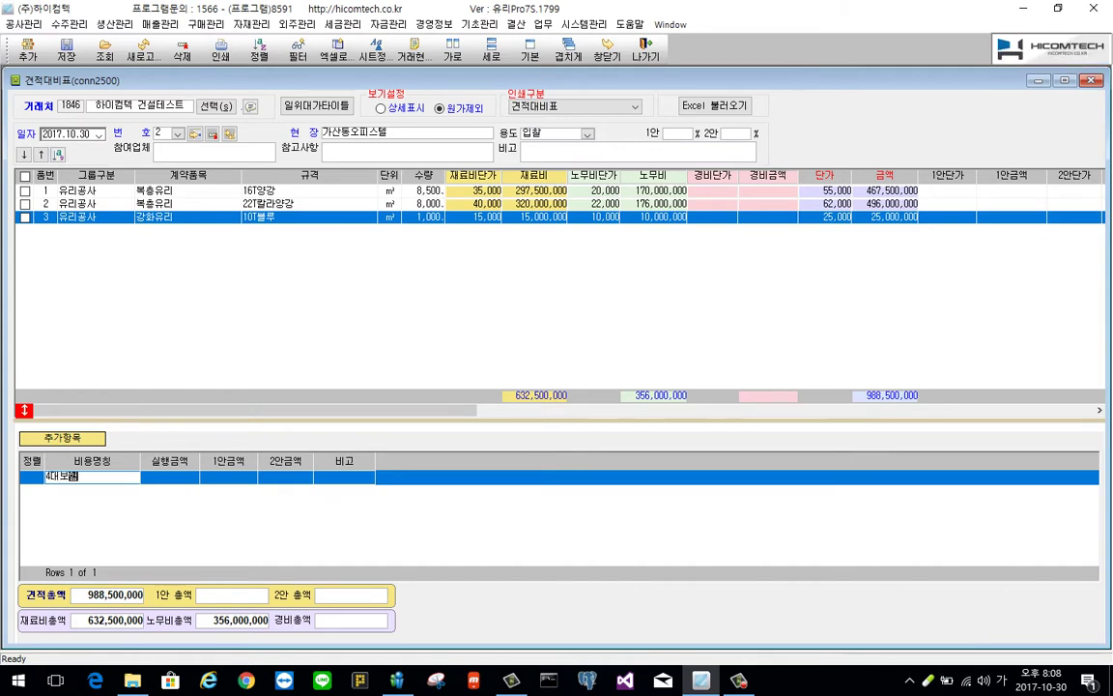
{"action": "key", "text": "Return"}
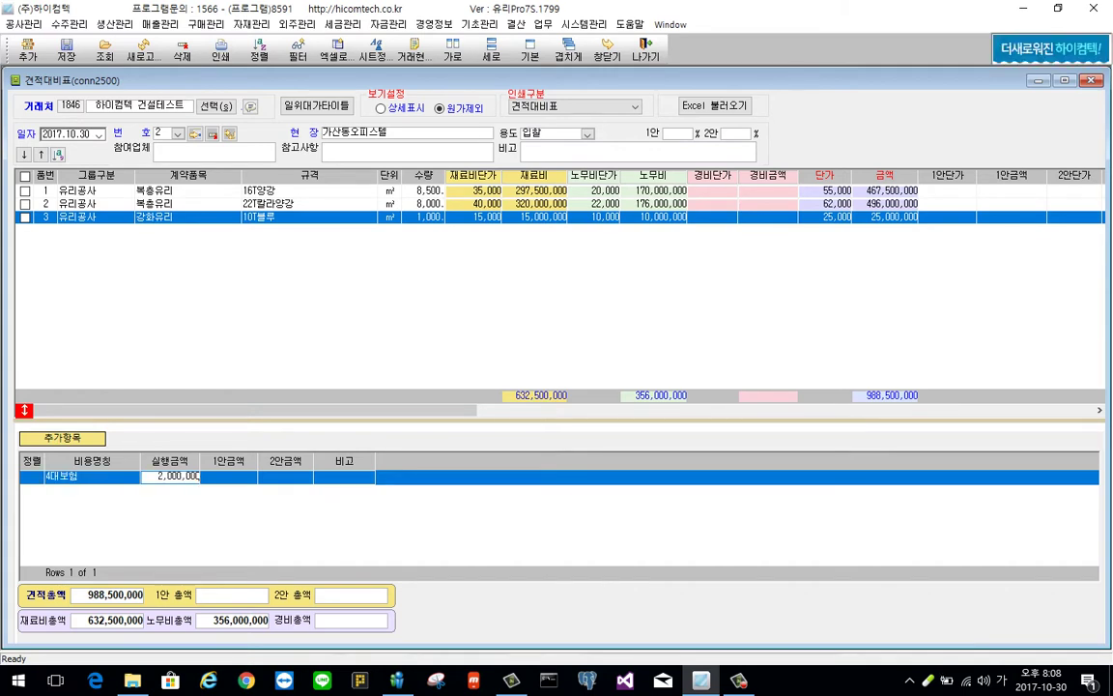
{"action": "key", "text": "Return"}
{"action": "right_click", "coordinate": [221, 290]}
{"action": "left_click", "coordinate": [305, 325]}
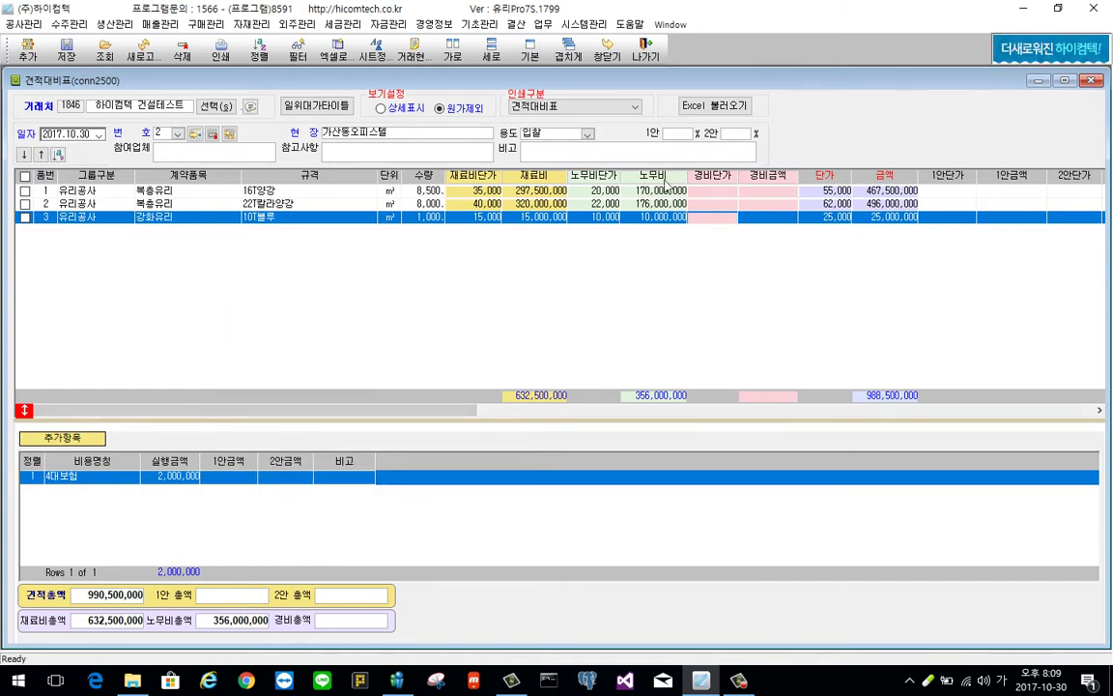
Set the comparison table's alternative rates to 110% for 1안 and 120% for 2안
{"action": "left_click", "coordinate": [674, 135]}
{"action": "type", "text": "110"}
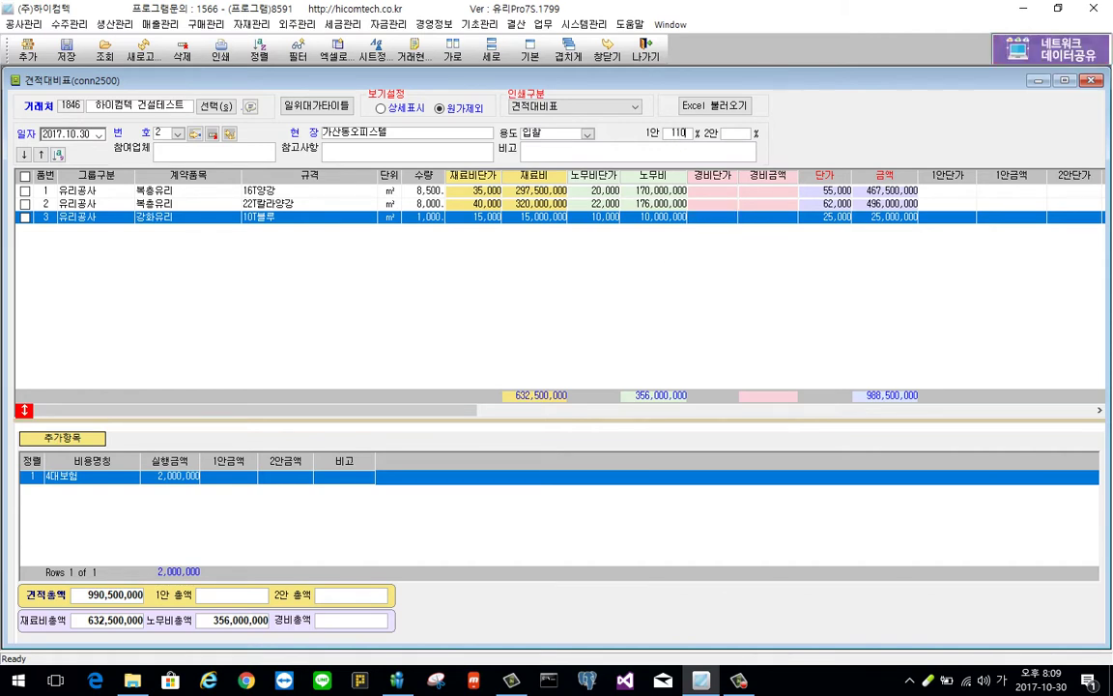
{"action": "key", "text": "Return"}
{"action": "type", "text": "120"}
{"action": "key", "text": "Return"}
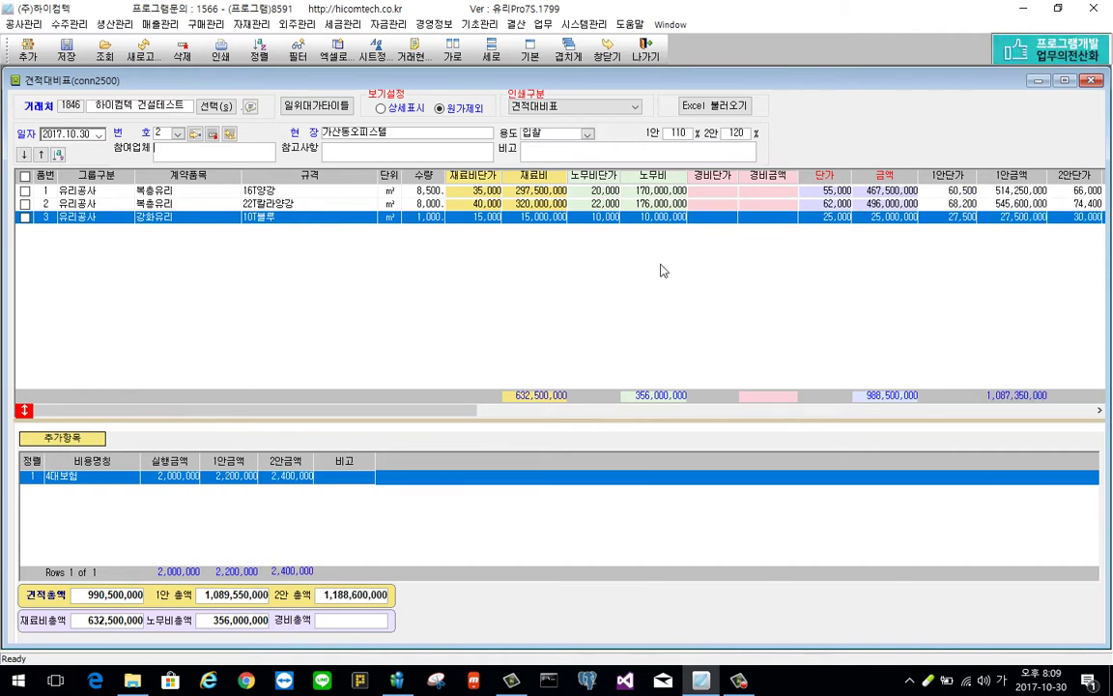
Preview the printout of the estimate comparison table (견적대비표), then close the preview
{"action": "right_click", "coordinate": [505, 242]}
{"action": "left_click", "coordinate": [580, 280]}
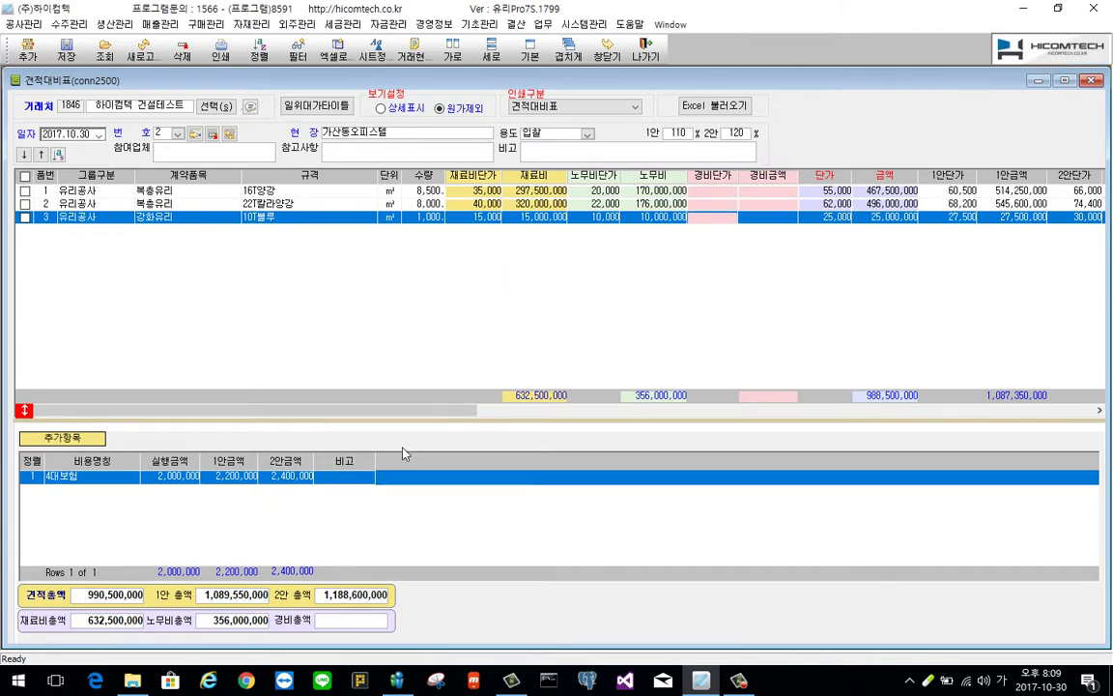
{"action": "left_click_drag", "start_coordinate": [623, 416], "coordinate": [356, 286]}
{"action": "right_click", "coordinate": [430, 237]}
{"action": "left_click", "coordinate": [488, 462]}
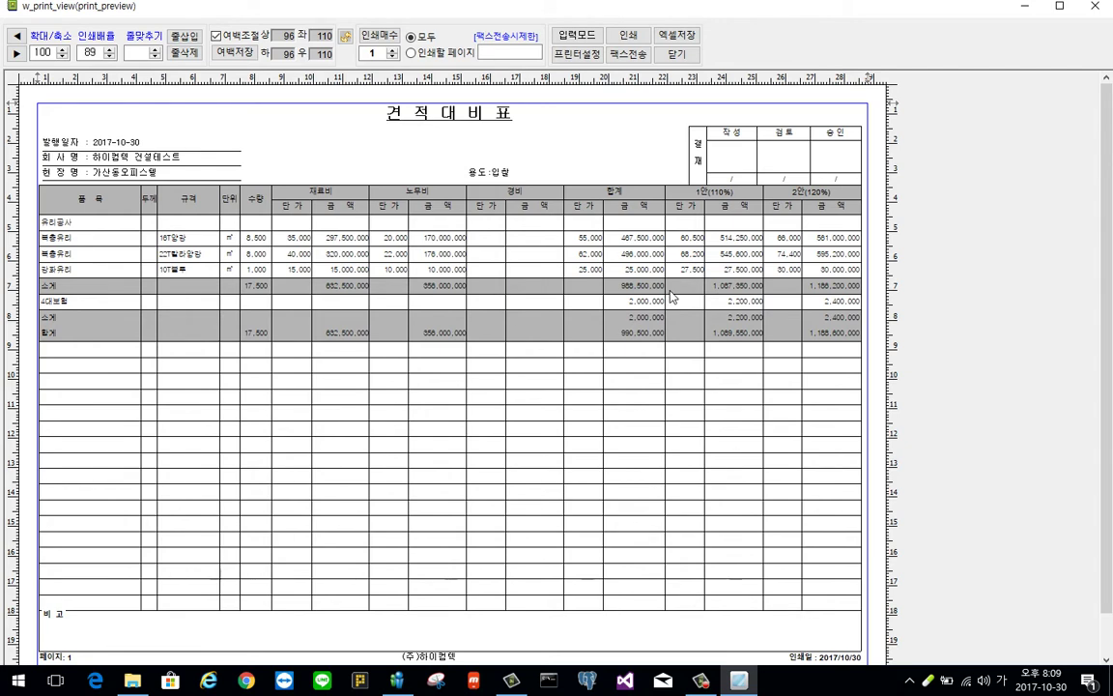
{"action": "left_click", "coordinate": [673, 56]}
Open estimate registration (견적서등록) and load the 가산동오피스텔 comparison table with the 1안 rate
{"action": "left_click", "coordinate": [23, 24]}
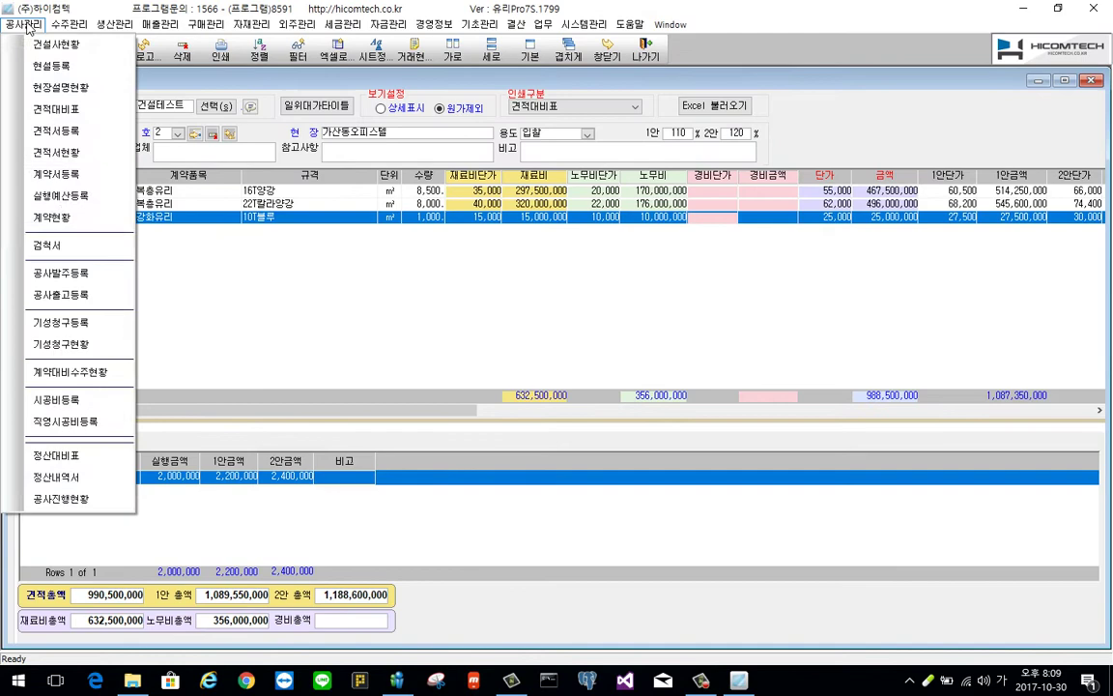
{"action": "left_click", "coordinate": [77, 152]}
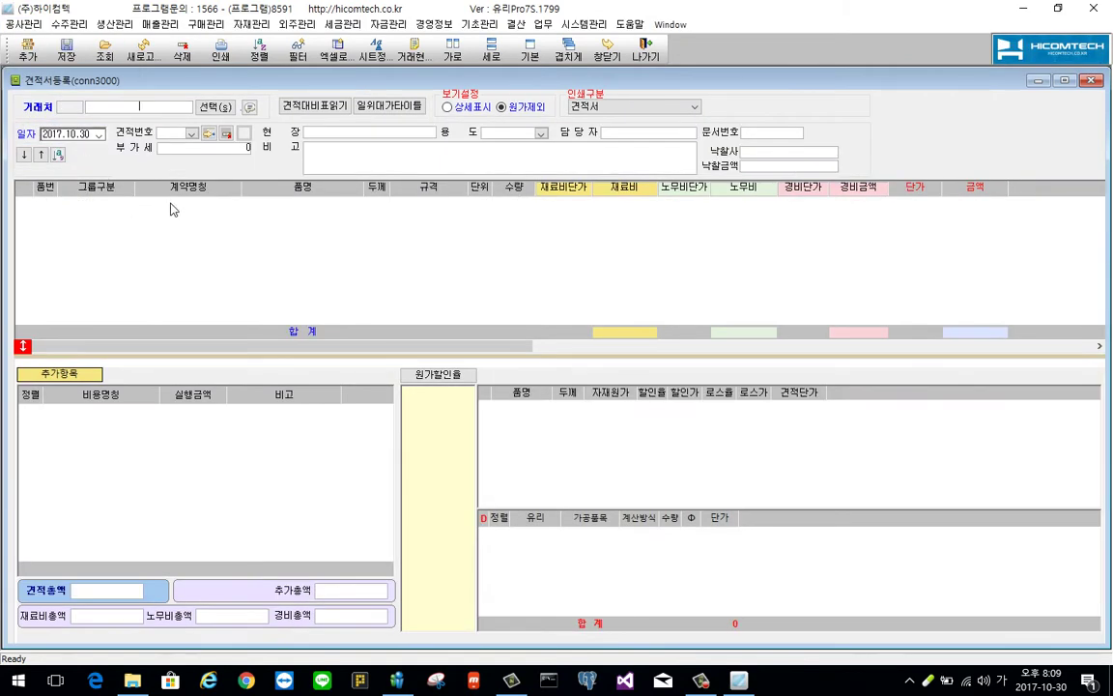
{"action": "left_click", "coordinate": [328, 106]}
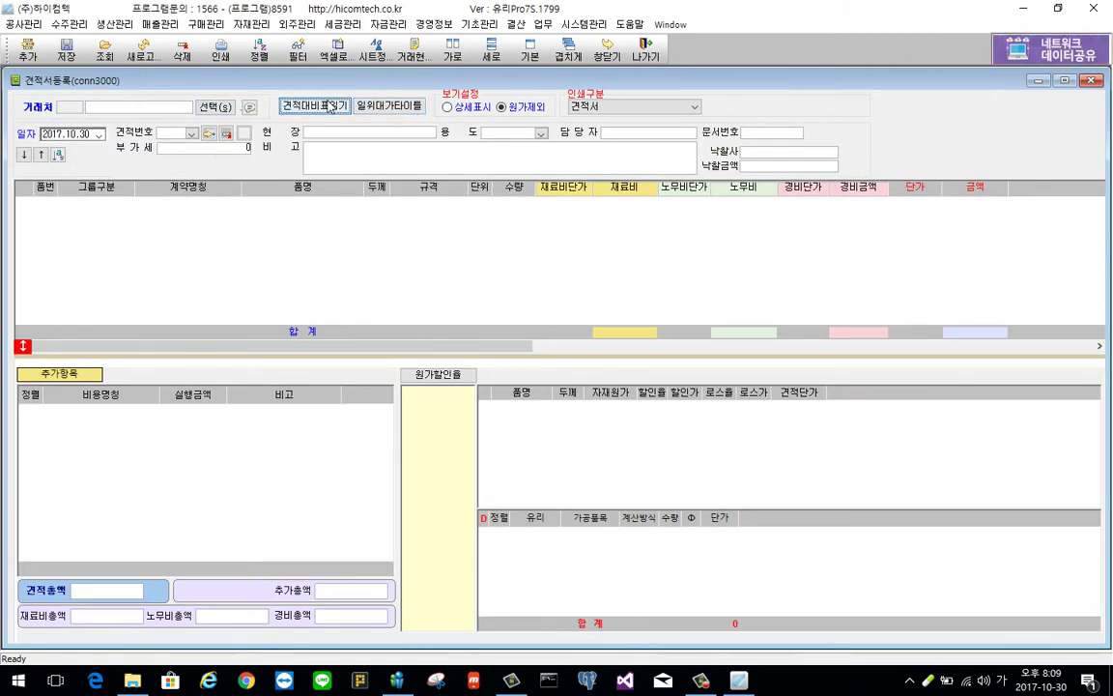
{"action": "double_click", "coordinate": [442, 216]}
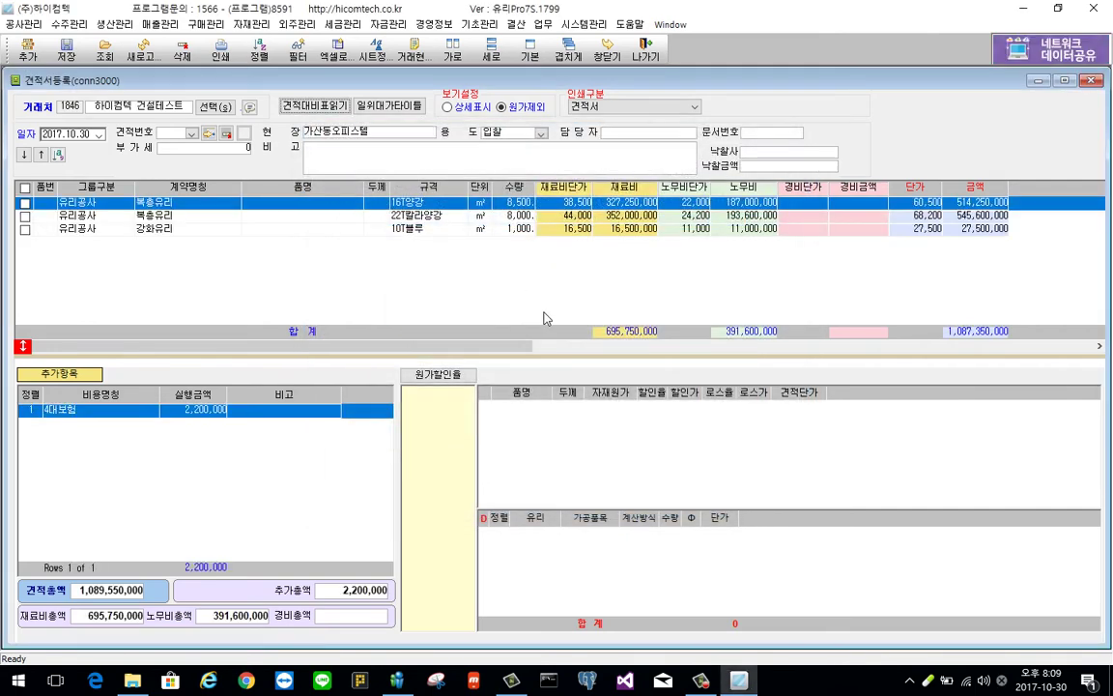
{"action": "left_click", "coordinate": [311, 104]}
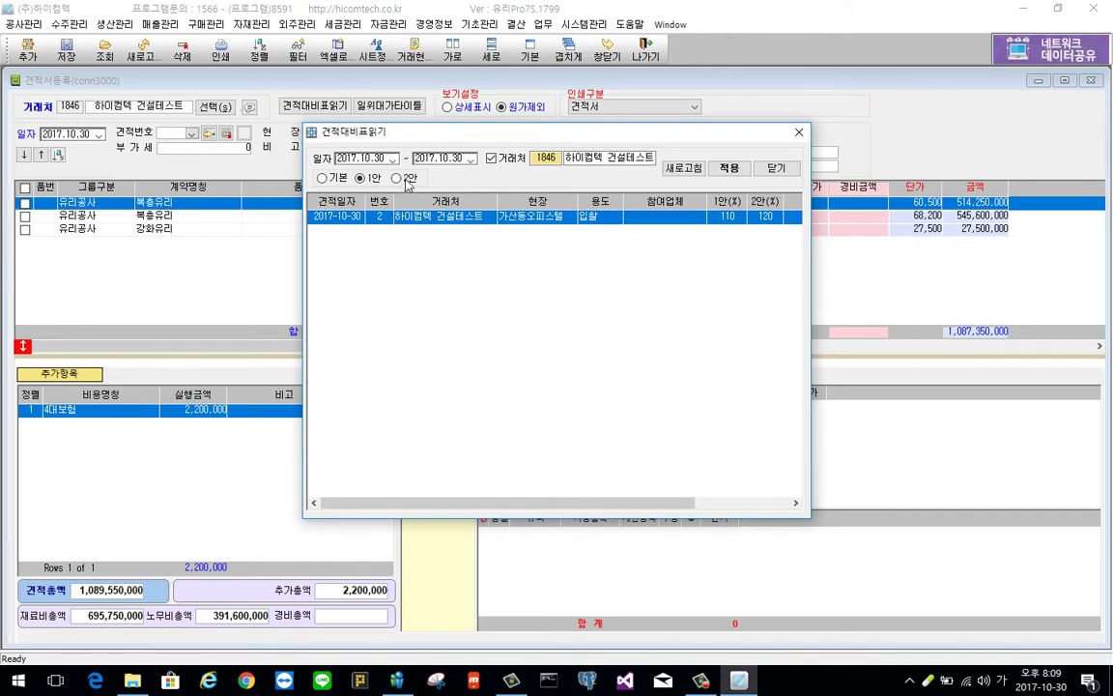
{"action": "left_click", "coordinate": [798, 133]}
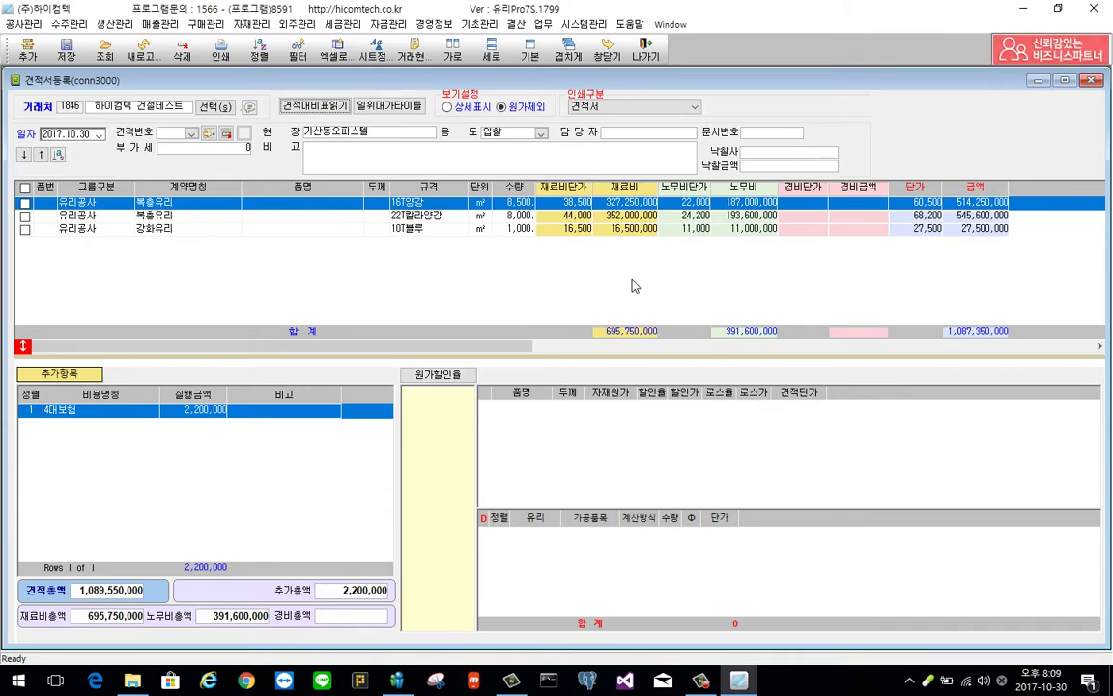
Search products for ㅌㅌ and assign 5투명+5투명(6A) as the product name (품명) of the 16T양강 row
{"action": "left_click", "coordinate": [269, 204]}
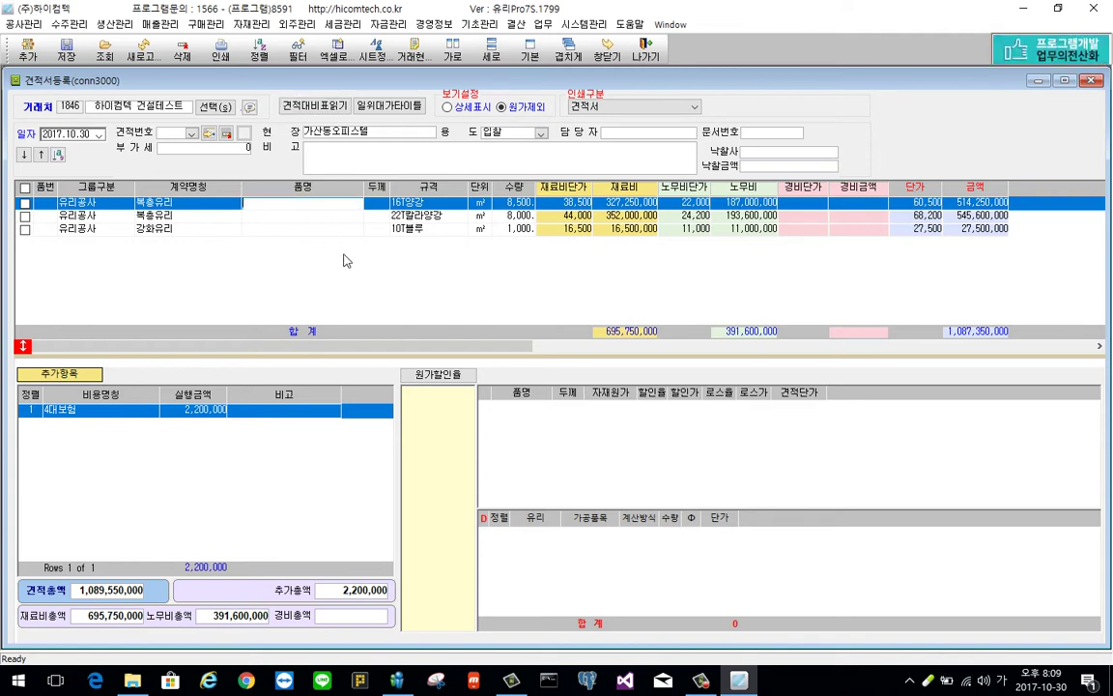
{"action": "type", "text": "ㅌㅌ"}
{"action": "key", "text": "Return"}
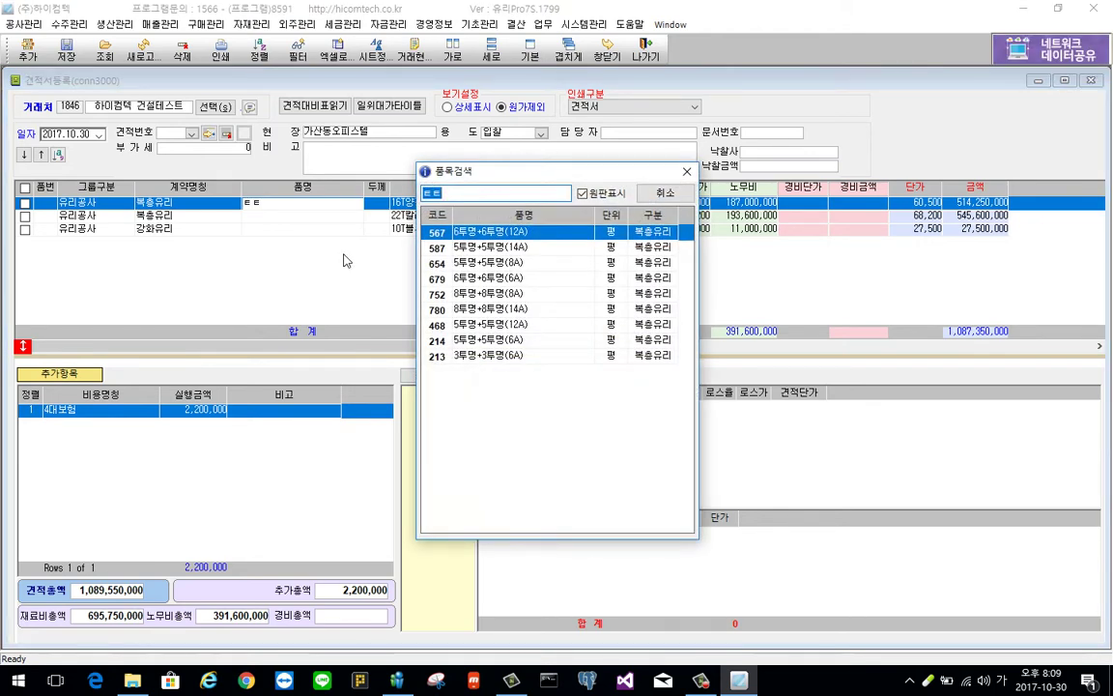
{"action": "key", "text": "Down"}
{"action": "key", "text": "Down"}
{"action": "key", "text": "Down"}
{"action": "key", "text": "Down"}
{"action": "key", "text": "Down"}
{"action": "key", "text": "Down"}
{"action": "key", "text": "Down"}
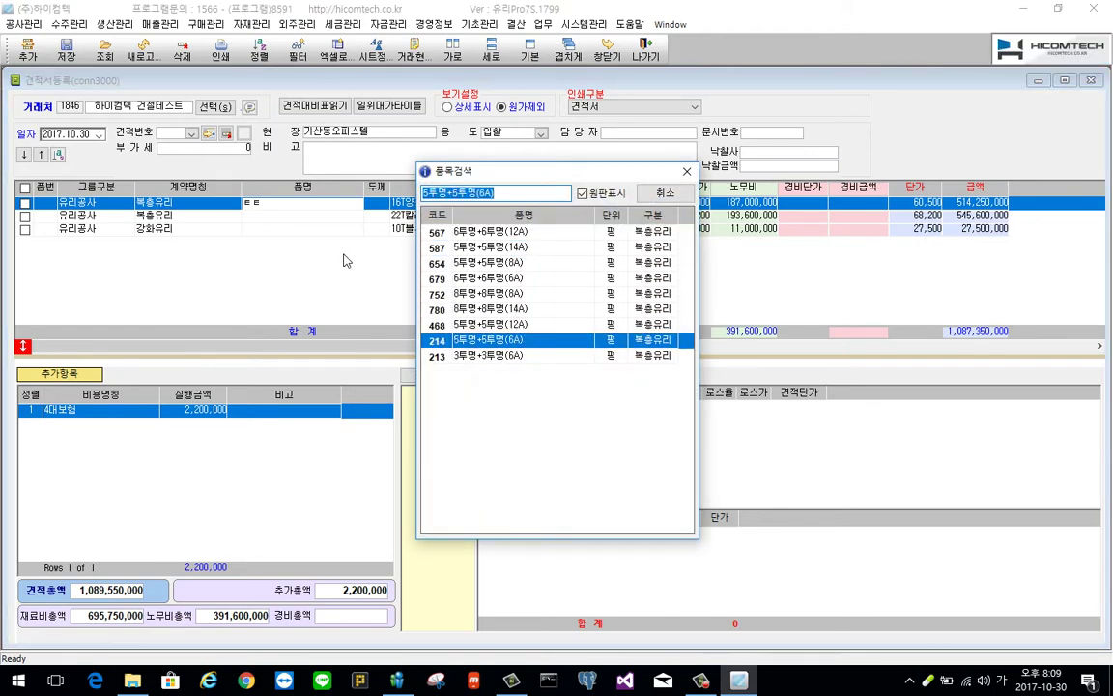
{"action": "key", "text": "Return"}
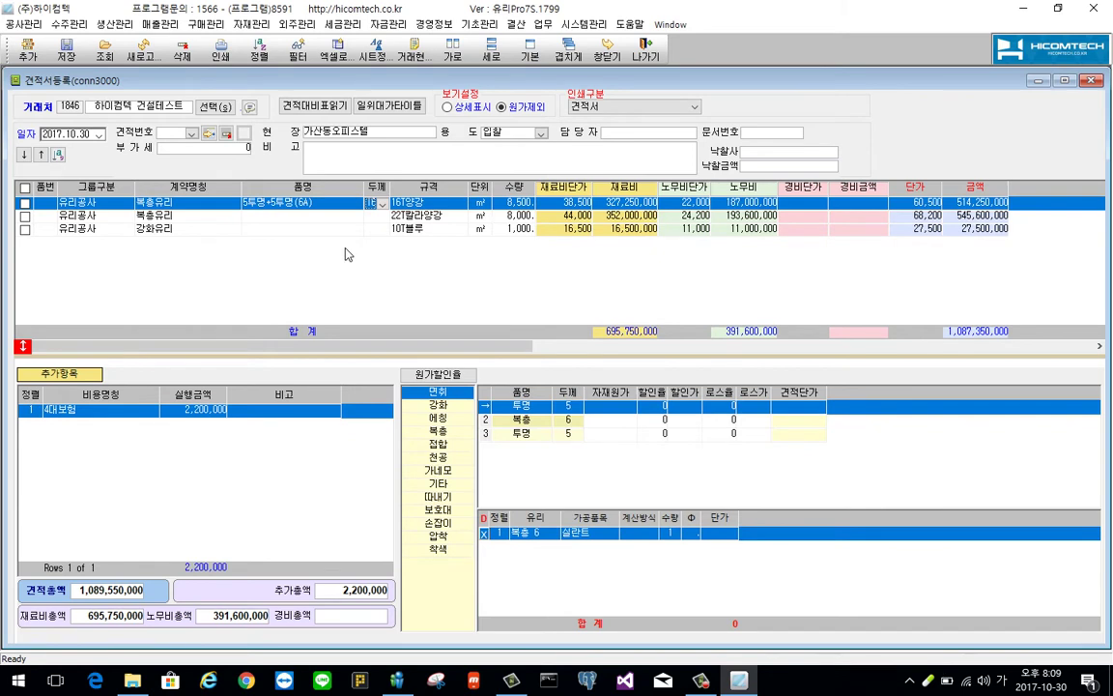
Set the material cost (자재원가) of both 투명 5 layers of the 16T양강 row to 700
{"action": "key", "text": "shift+Tab"}
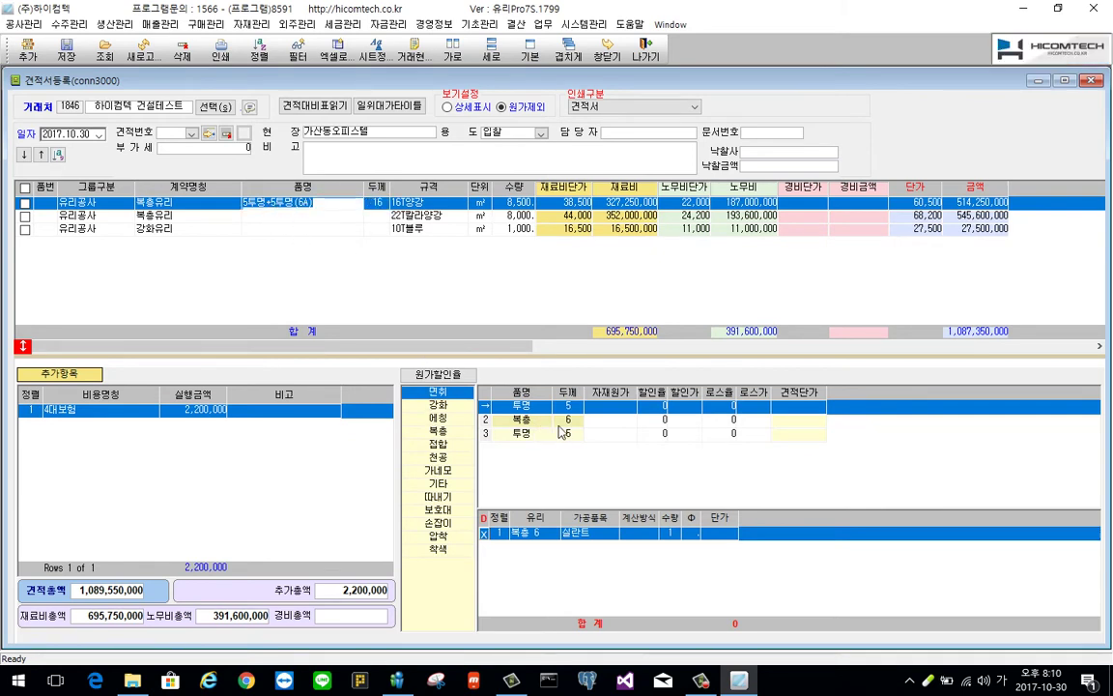
{"action": "key", "text": "Tab"}
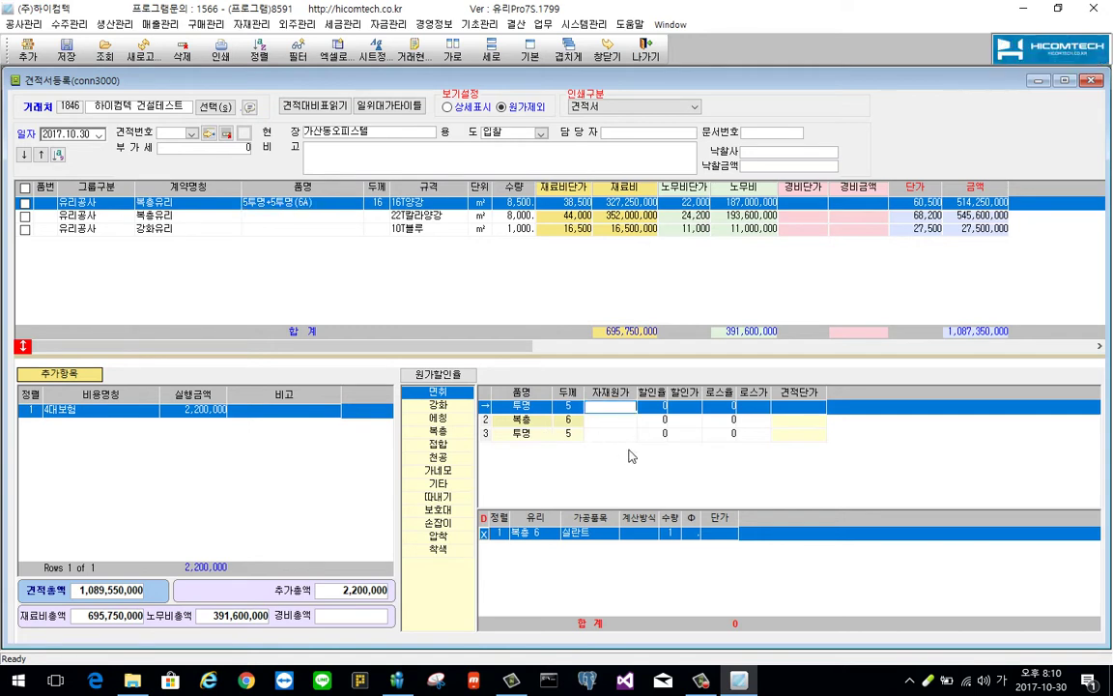
{"action": "type", "text": "7,000"}
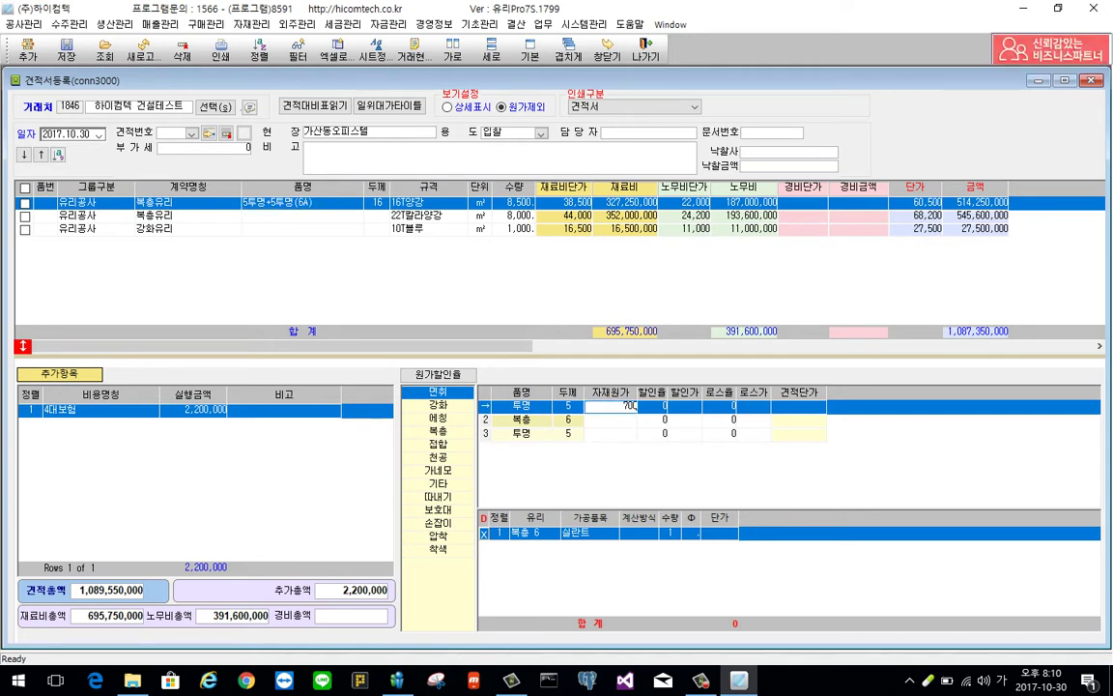
{"action": "key", "text": "Return"}
{"action": "left_click", "coordinate": [623, 435]}
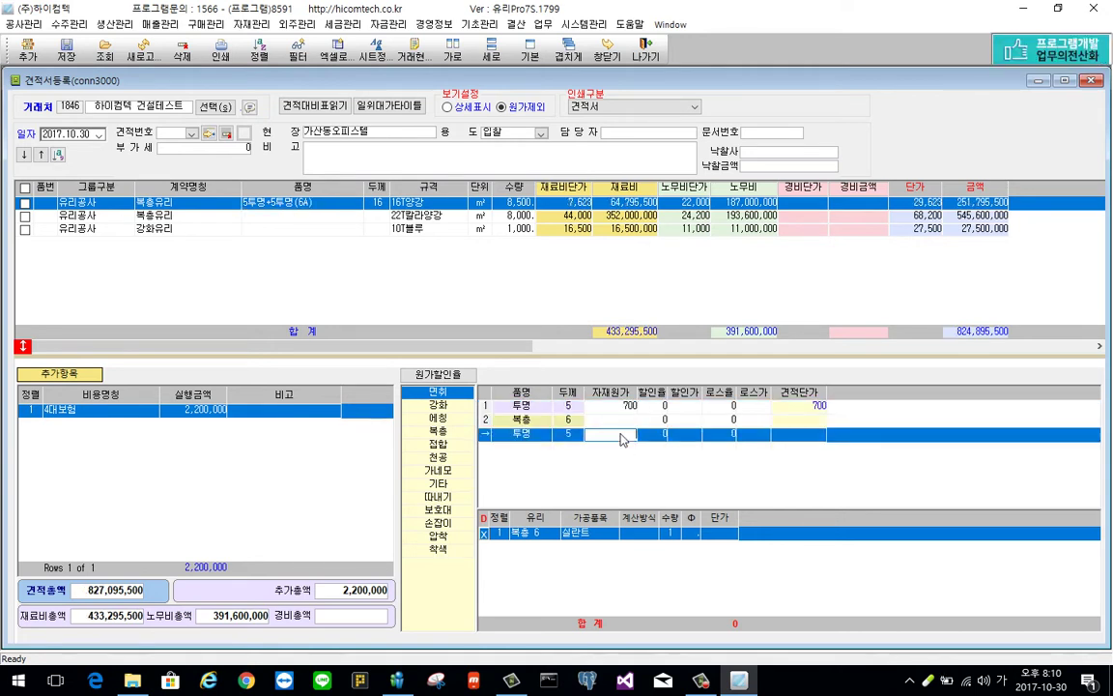
{"action": "type", "text": "700"}
{"action": "key", "text": "Return"}
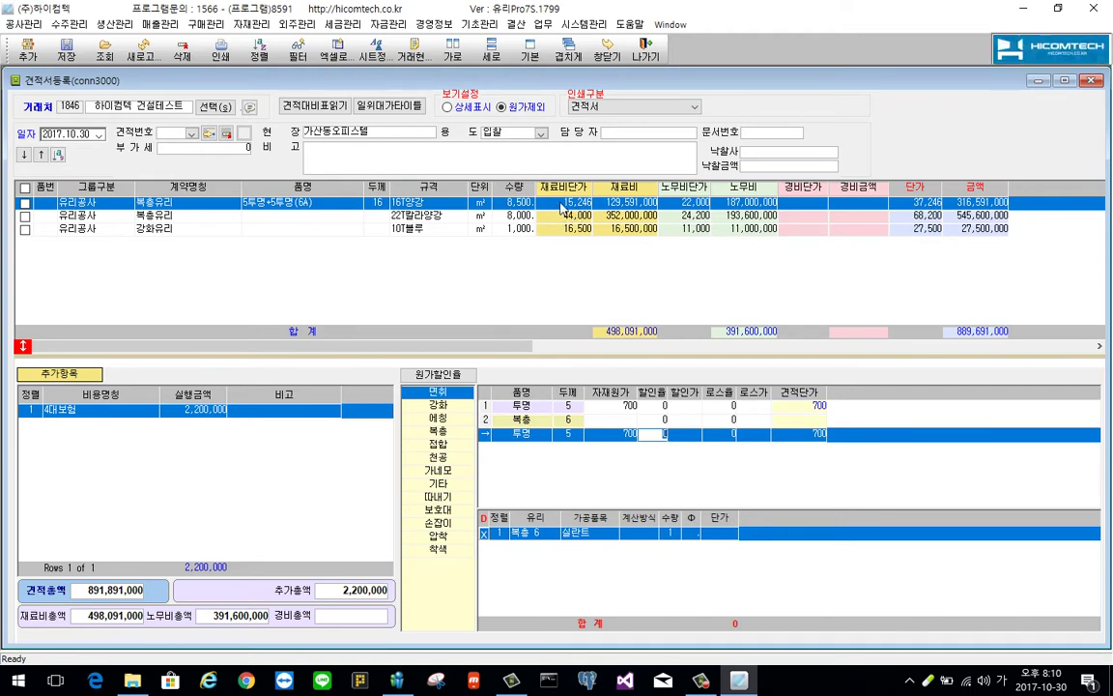
View the item registration (품목등록) window and close it
{"action": "left_click", "coordinate": [434, 24]}
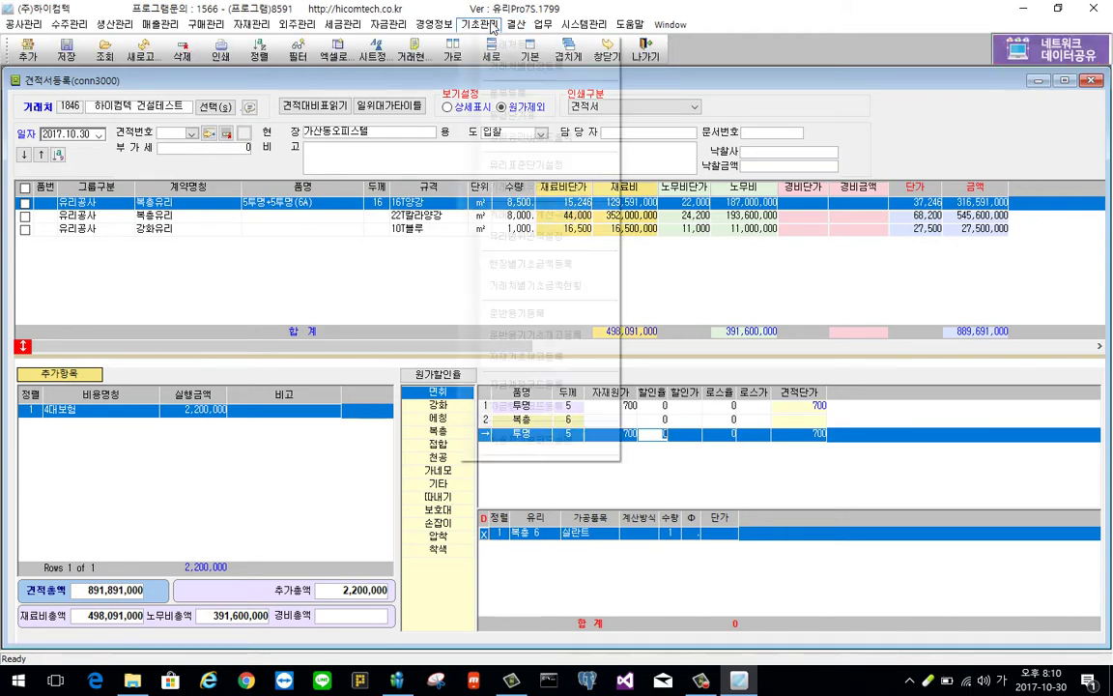
{"action": "left_click", "coordinate": [519, 91]}
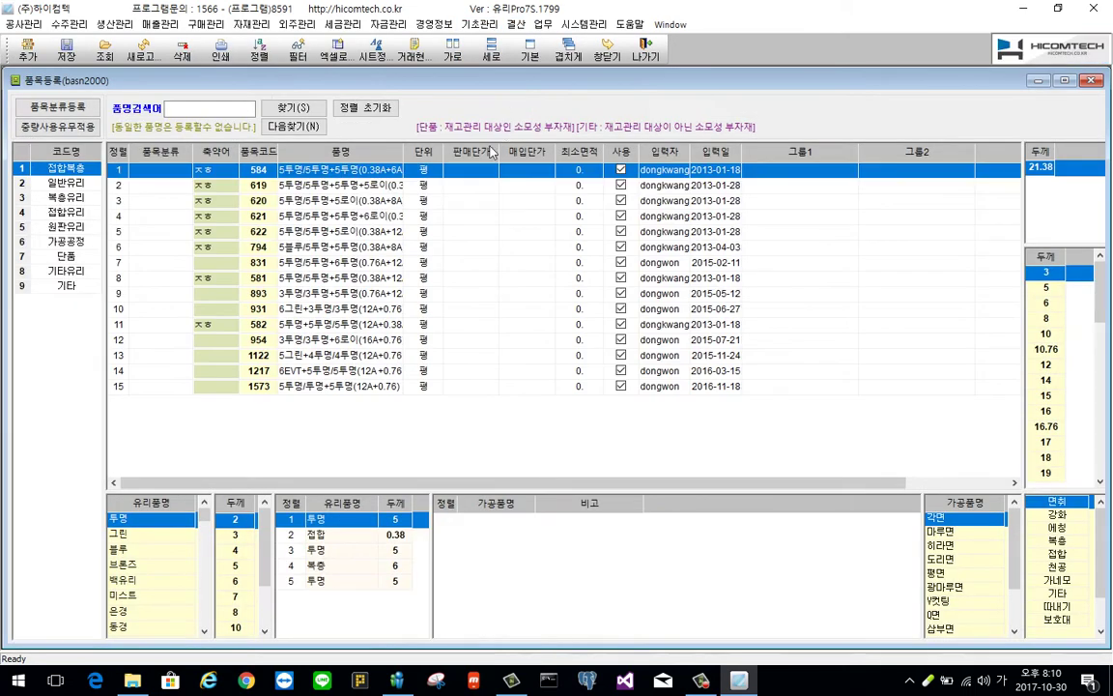
{"action": "left_click", "coordinate": [1090, 82]}
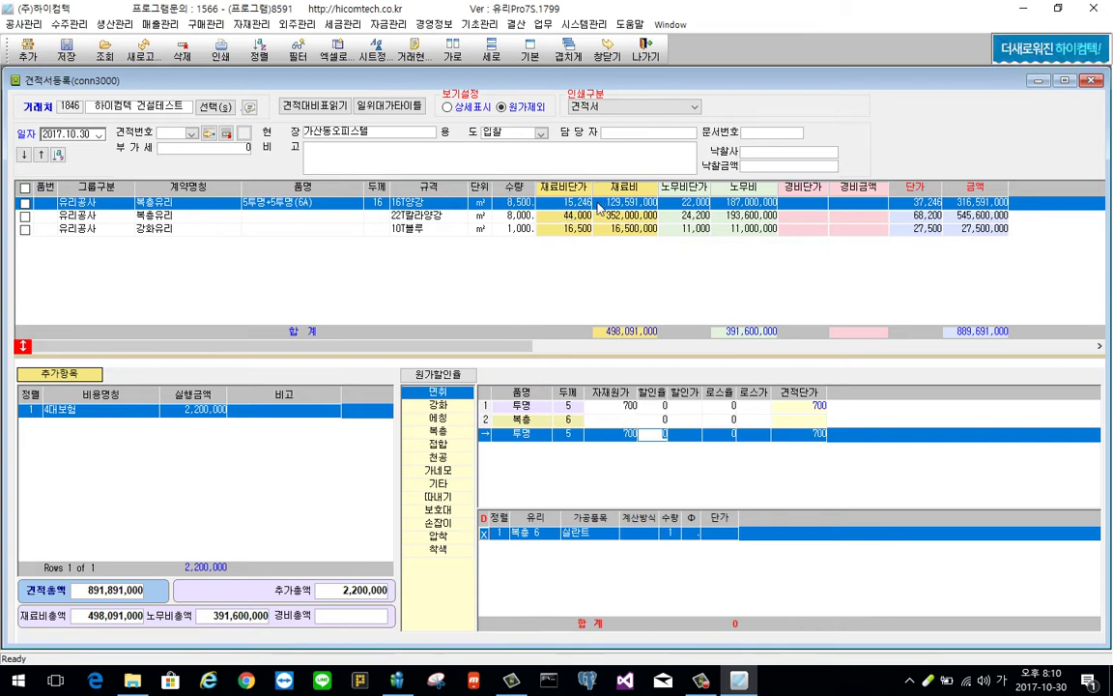
Add tempering (강화) processing to both 투명 5 layers of the 16T양강 row
{"action": "left_click", "coordinate": [527, 407]}
{"action": "left_click", "coordinate": [445, 407]}
{"action": "left_click", "coordinate": [522, 433]}
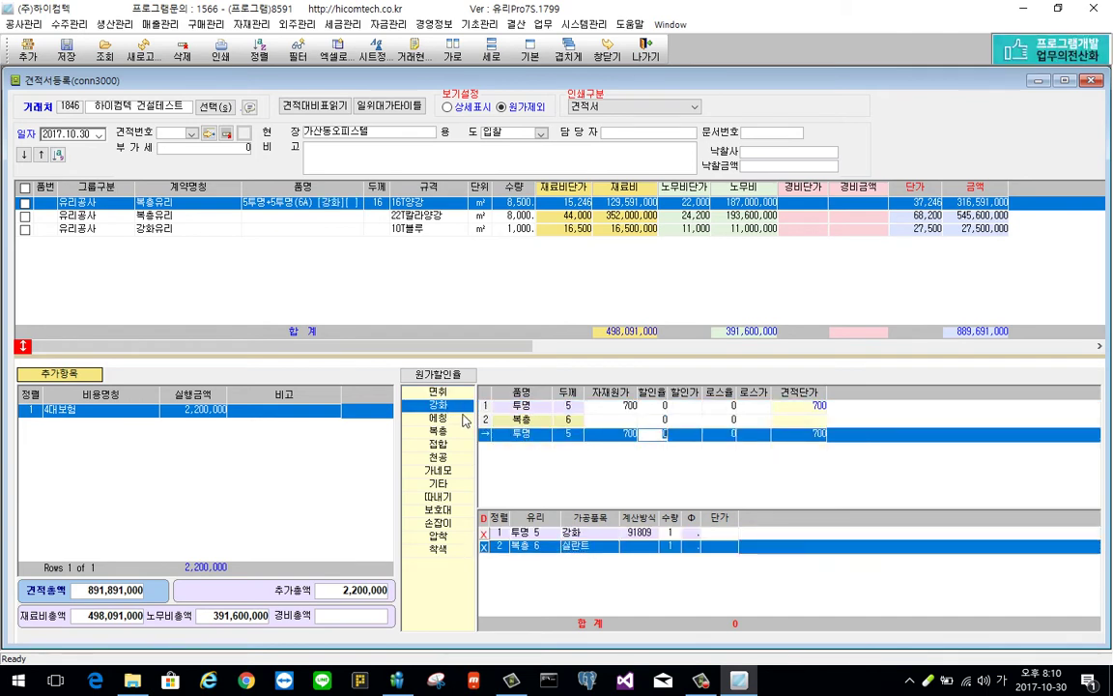
{"action": "left_click", "coordinate": [439, 405]}
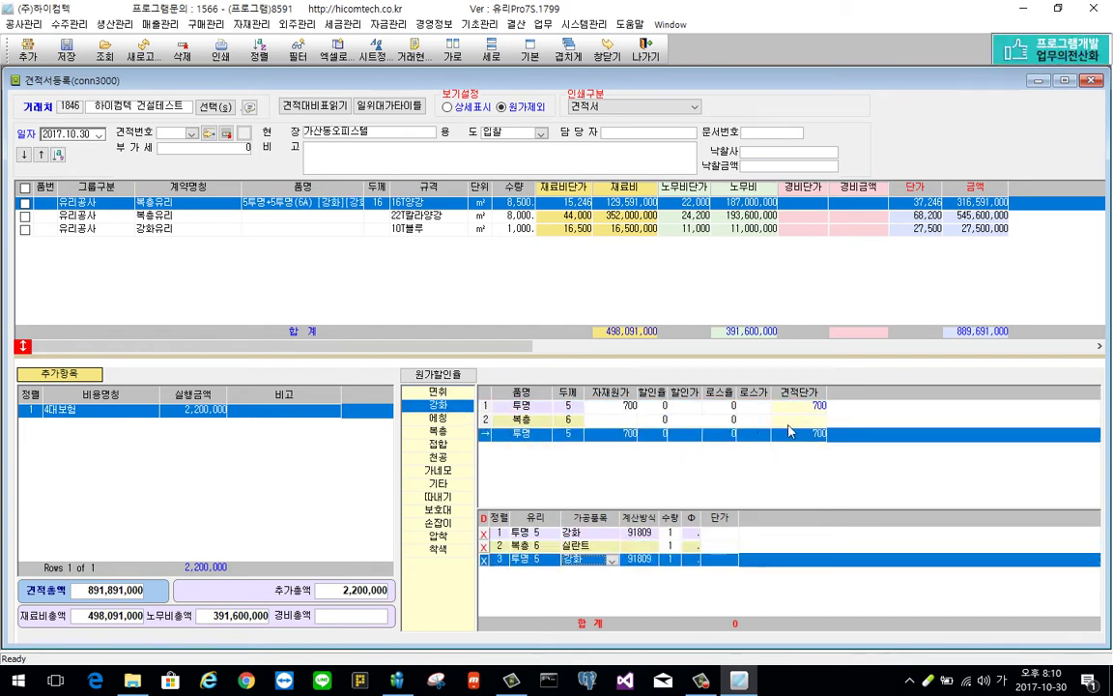
Set the 16T양강 row's processing unit prices to 200 for each 강화 entry and 1,200 for 실란트
{"action": "left_click", "coordinate": [715, 533]}
{"action": "type", "text": "20"}
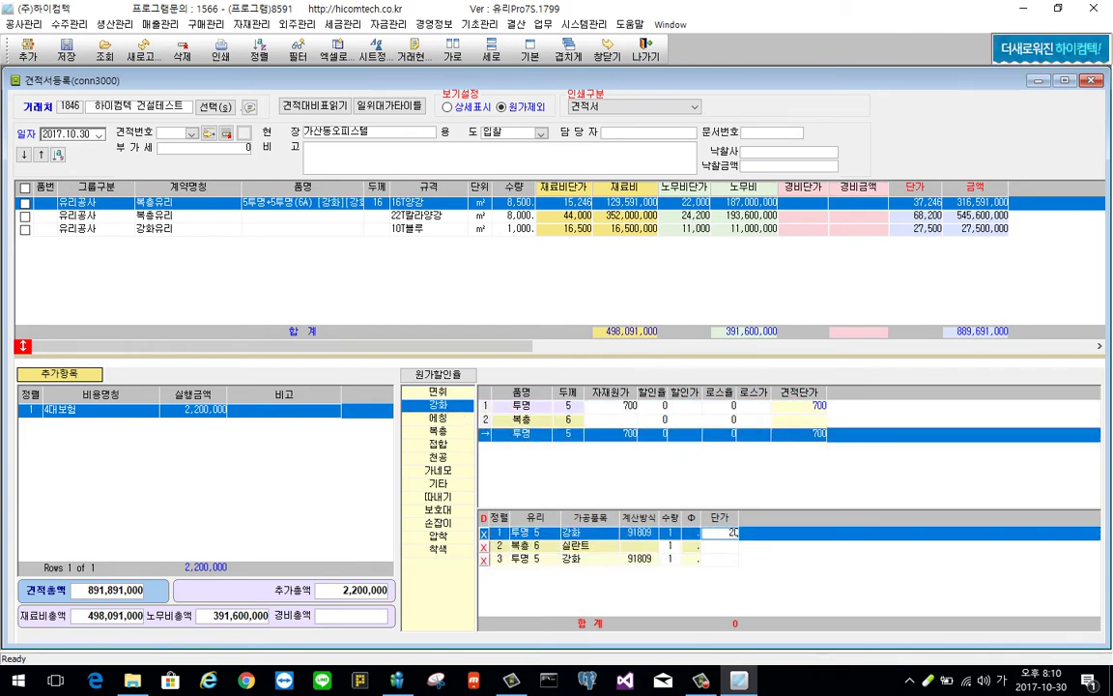
{"action": "type", "text": "0"}
{"action": "key", "text": "Return"}
{"action": "type", "text": "1200"}
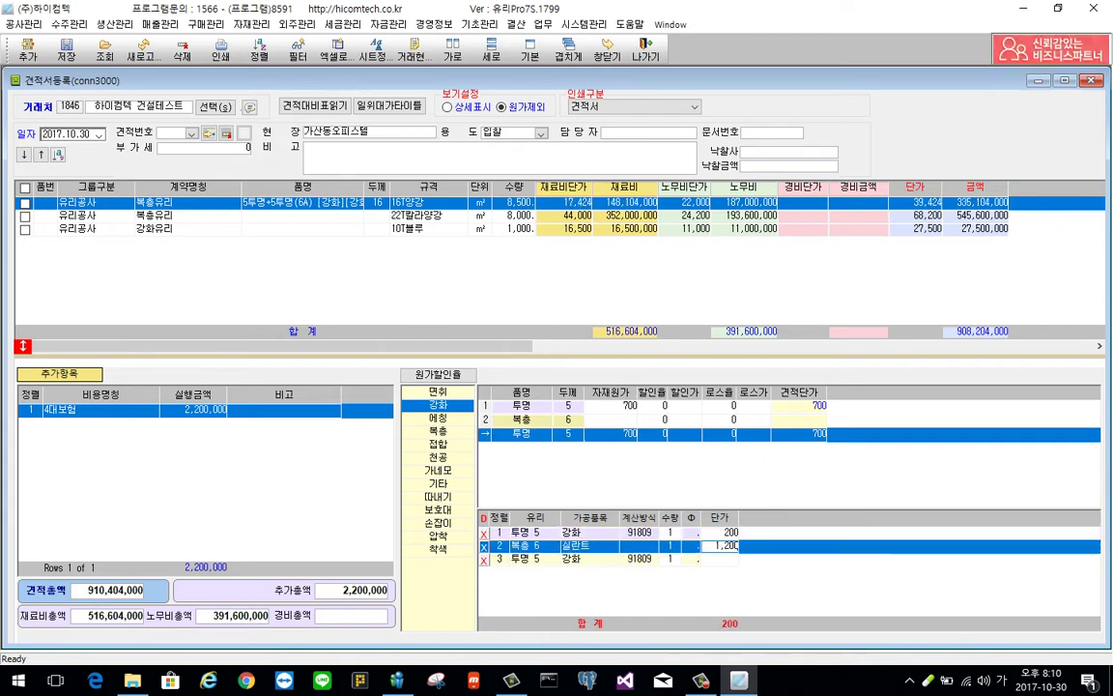
{"action": "key", "text": "Return"}
{"action": "type", "text": "200"}
{"action": "key", "text": "Return"}
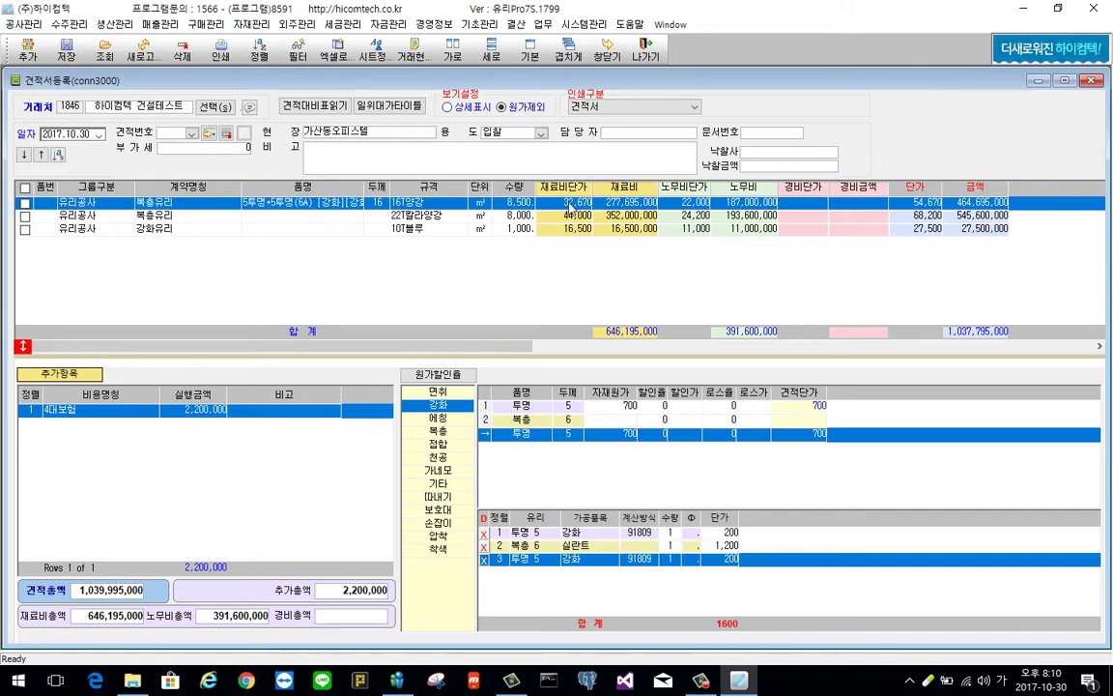
Search products for ㄱㅌ and assign 5그린+5투명(12A) as the product name of the 22T칼라양강 row
{"action": "left_click", "coordinate": [256, 214]}
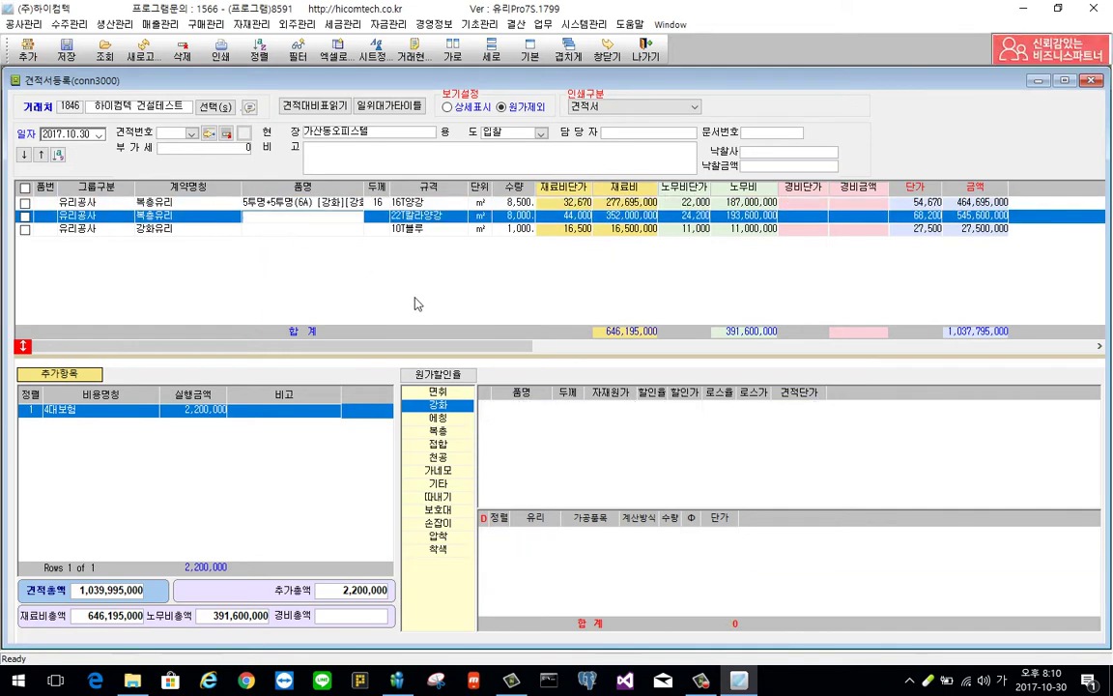
{"action": "type", "text": "ㄱㅌ"}
{"action": "key", "text": "Return"}
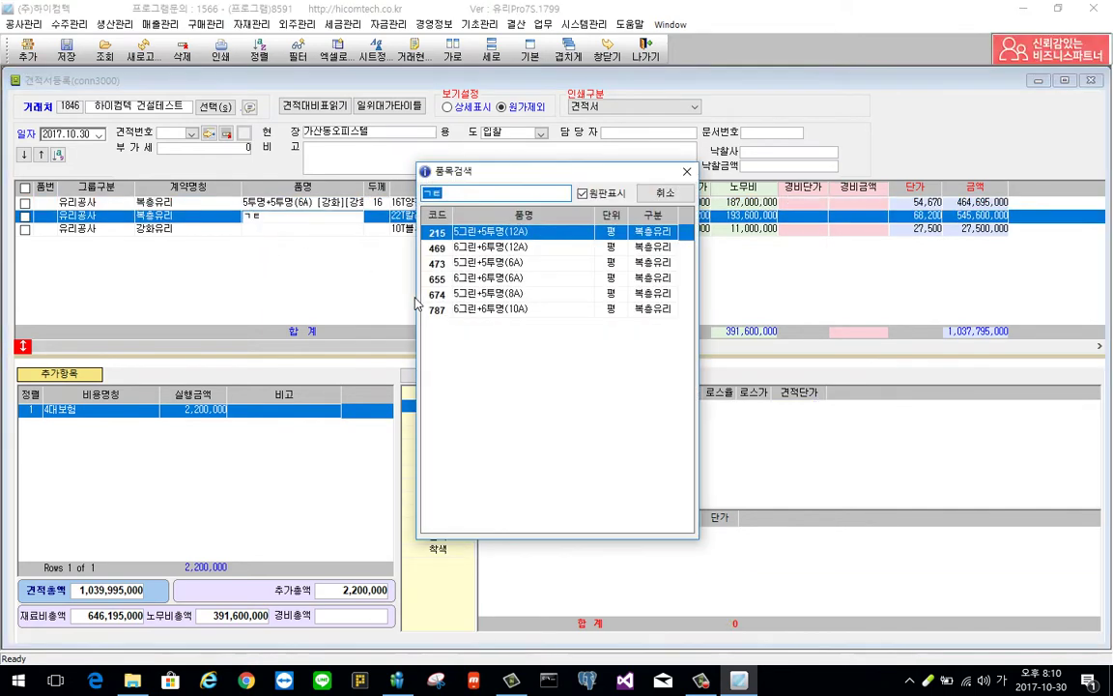
{"action": "key", "text": "Down"}
{"action": "key", "text": "Down"}
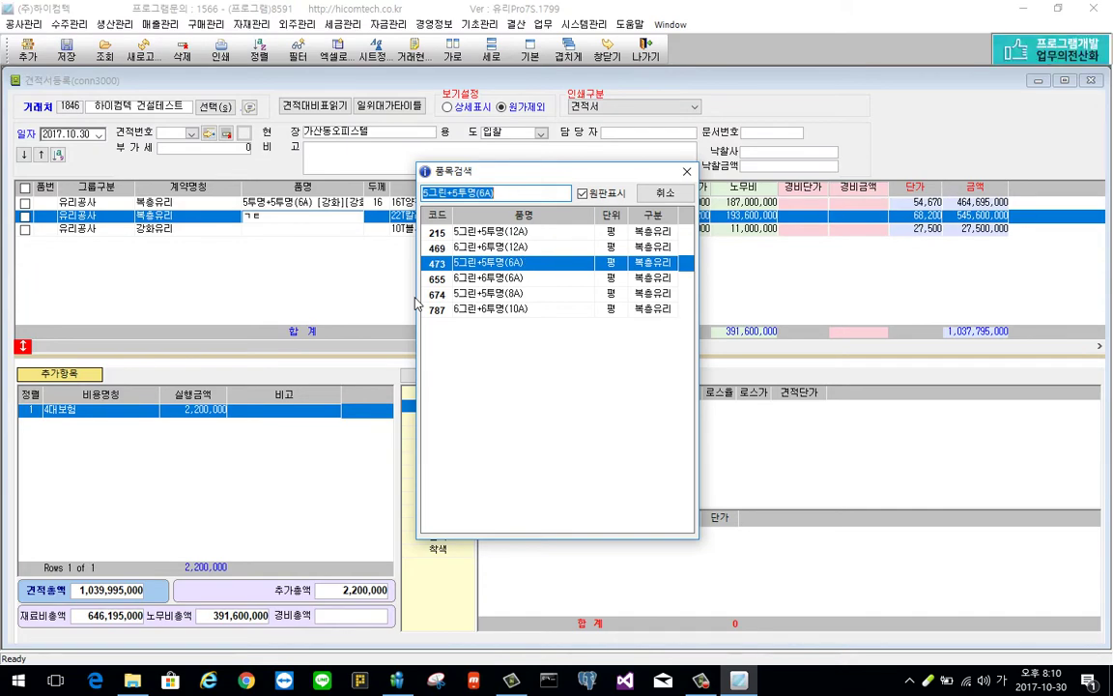
{"action": "key", "text": "Up"}
{"action": "key", "text": "Up"}
{"action": "key", "text": "Return"}
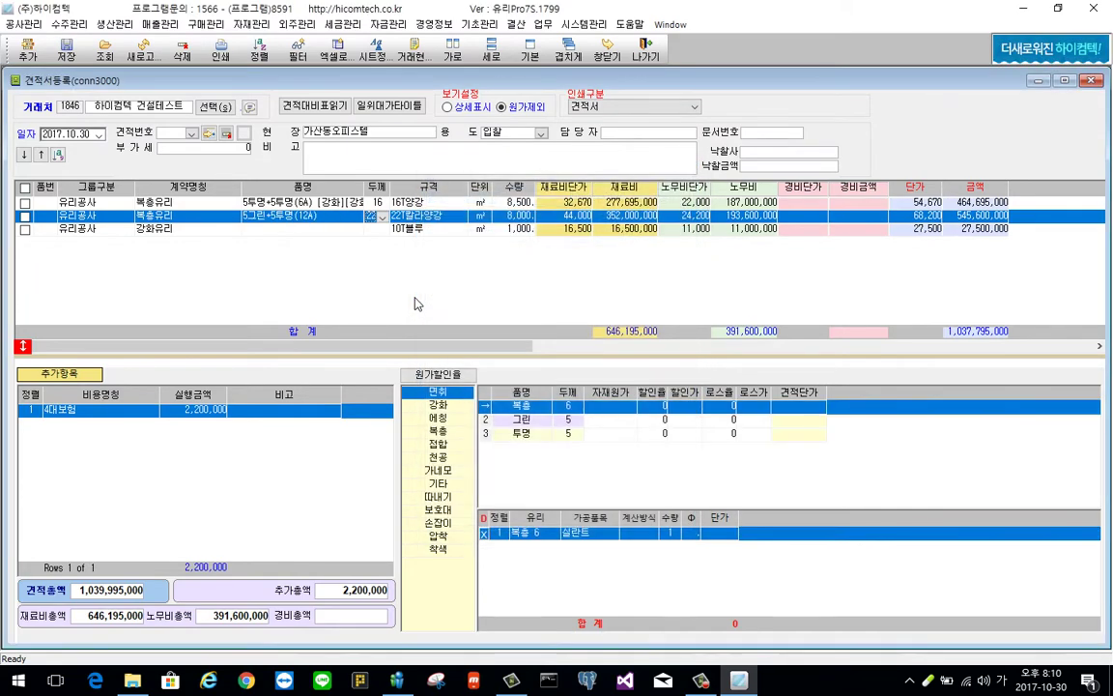
Add tempering (강화) processing to the 그린 5 and 투명 5 layers of the 22T칼라양강 row
{"action": "key", "text": "Down"}
{"action": "left_click", "coordinate": [460, 407]}
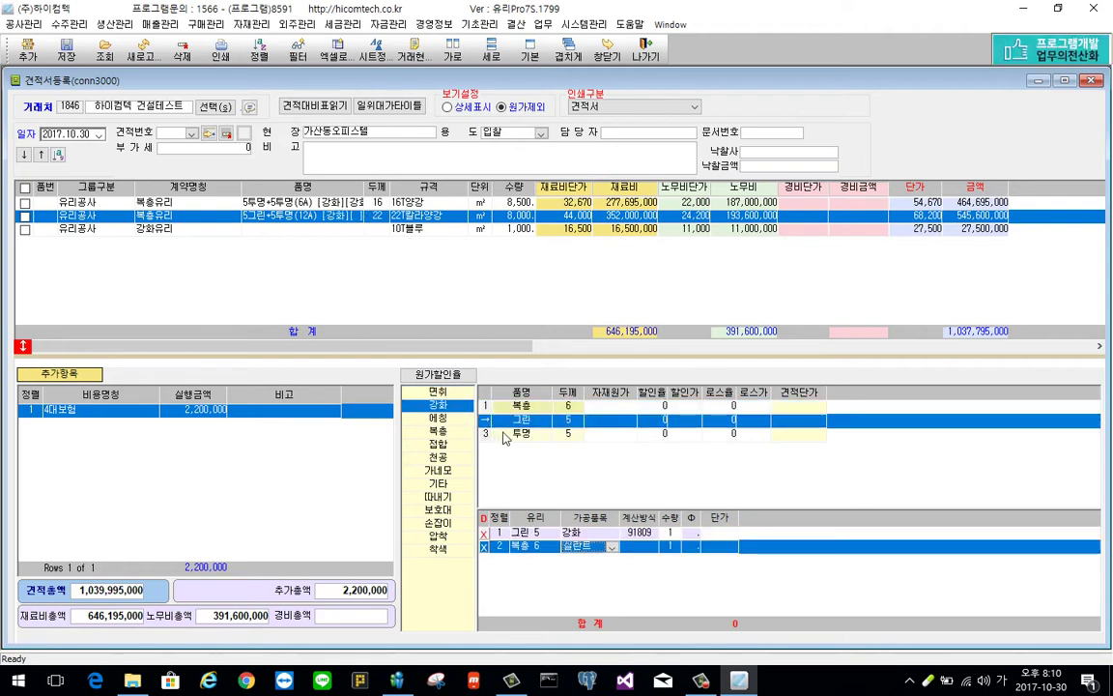
{"action": "left_click", "coordinate": [504, 434]}
{"action": "left_click", "coordinate": [456, 409]}
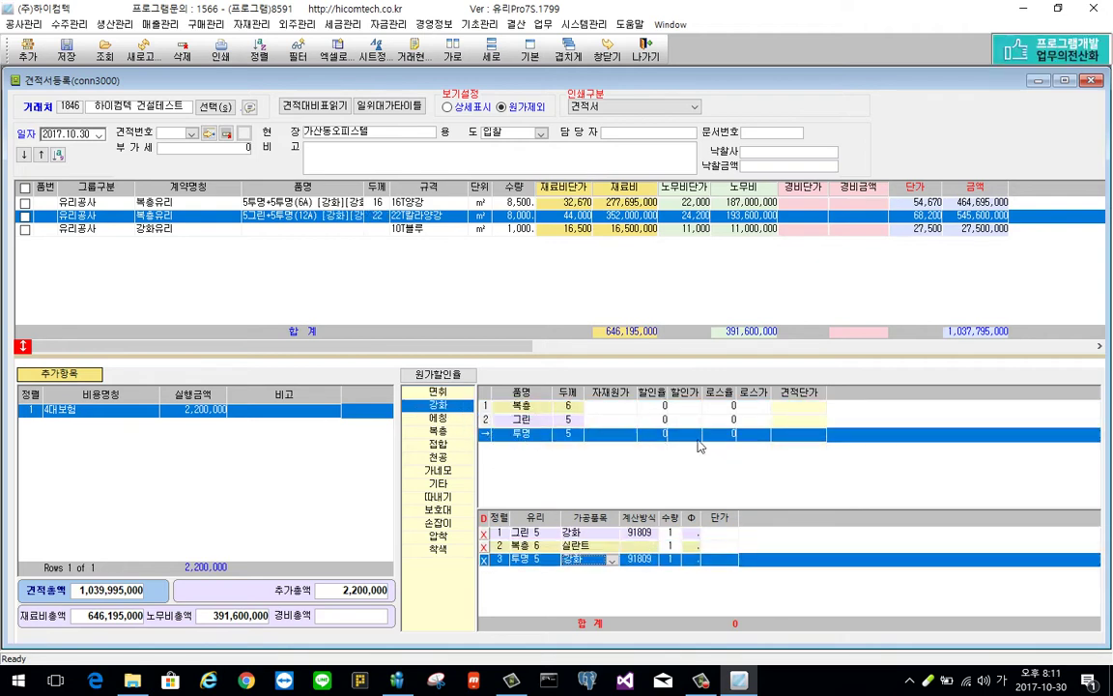
Set the 22T칼라양강 row's material costs (자재원가) to 900 for 그린 5 and 700 for 투명 5
{"action": "left_click", "coordinate": [628, 420]}
{"action": "type", "text": "900"}
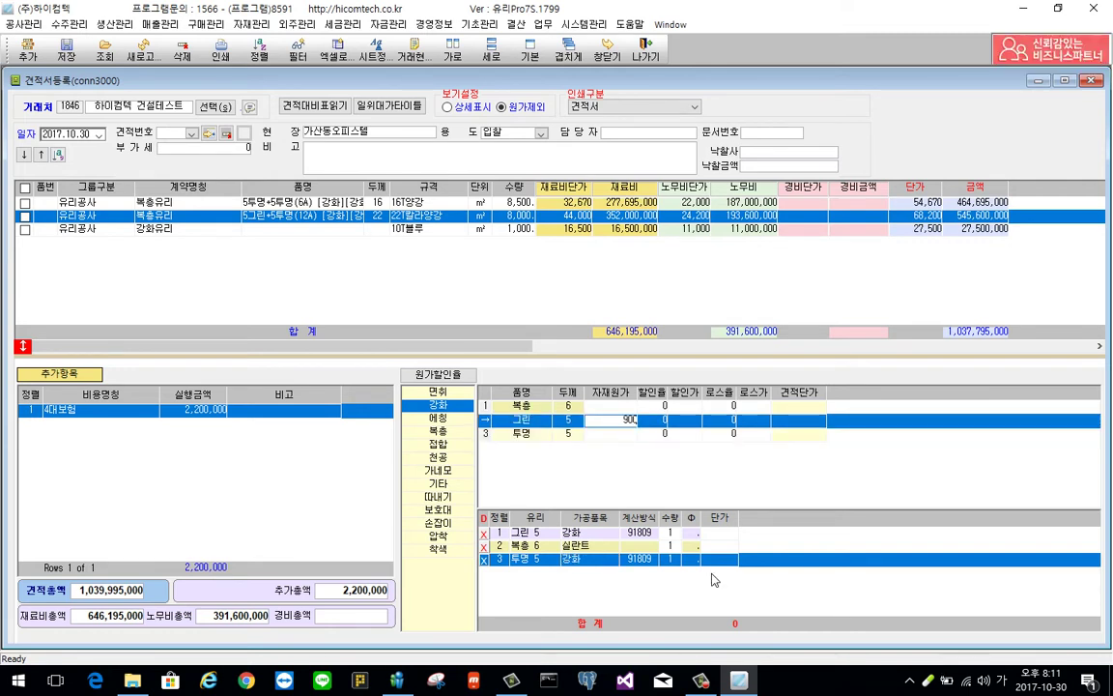
{"action": "key", "text": "Return"}
{"action": "type", "text": "700"}
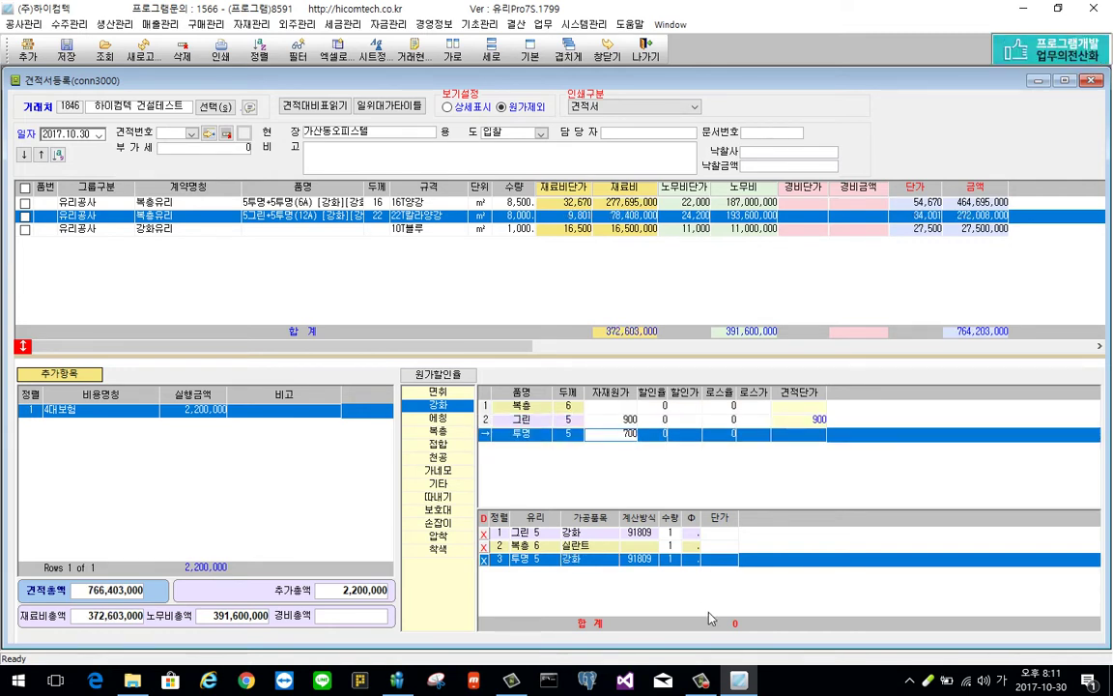
Set the 22T칼라양강 row's processing unit prices to 200 for each 강화 entry and 1,500 for 실란트
{"action": "left_click", "coordinate": [720, 544]}
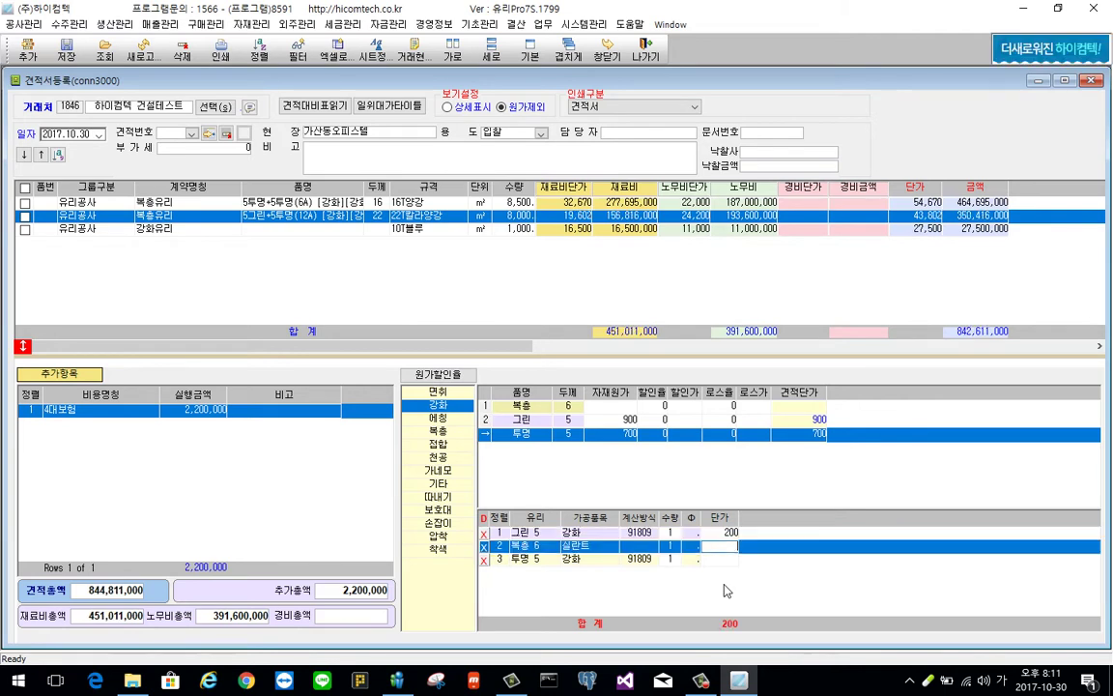
{"action": "type", "text": "1,500"}
{"action": "key", "text": "Return"}
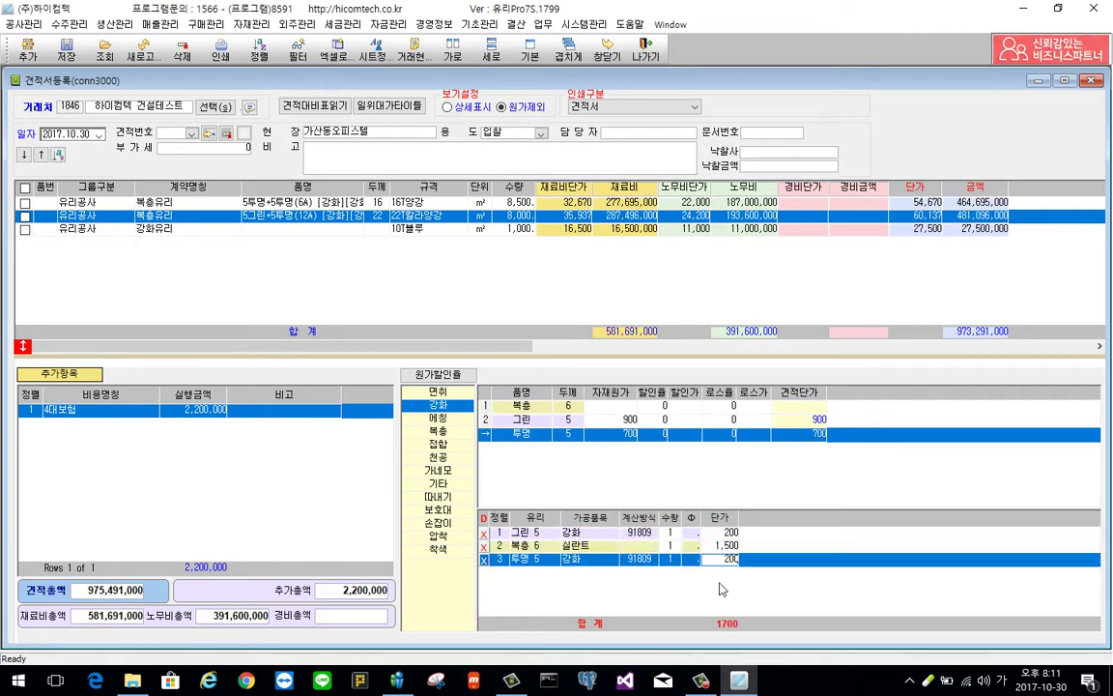
{"action": "key", "text": "Return"}
Assign 블루 as the product name of the 10T블루 row and set its thickness to 10
{"action": "left_click", "coordinate": [319, 229]}
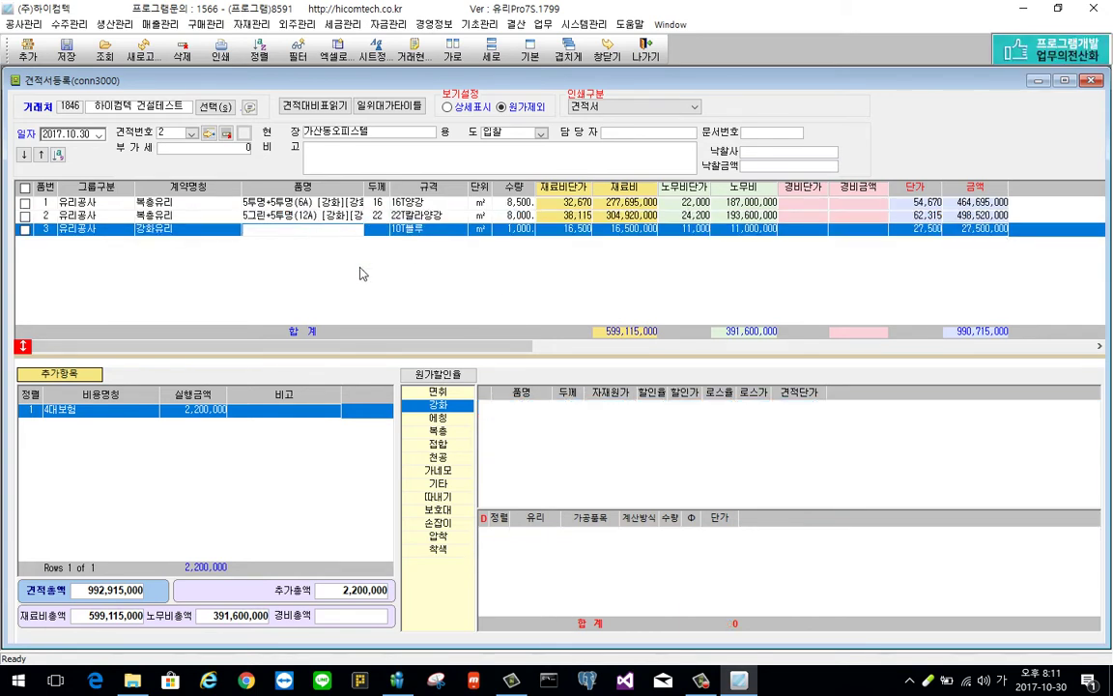
{"action": "key", "text": "Return"}
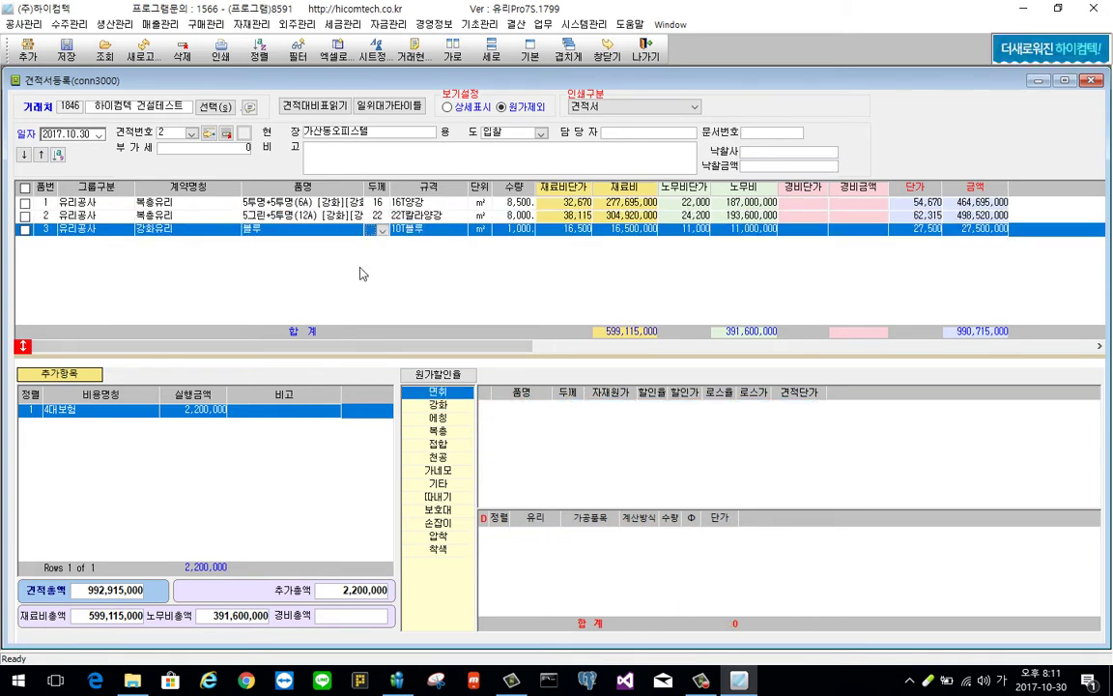
{"action": "type", "text": "5"}
{"action": "type", "text": "10"}
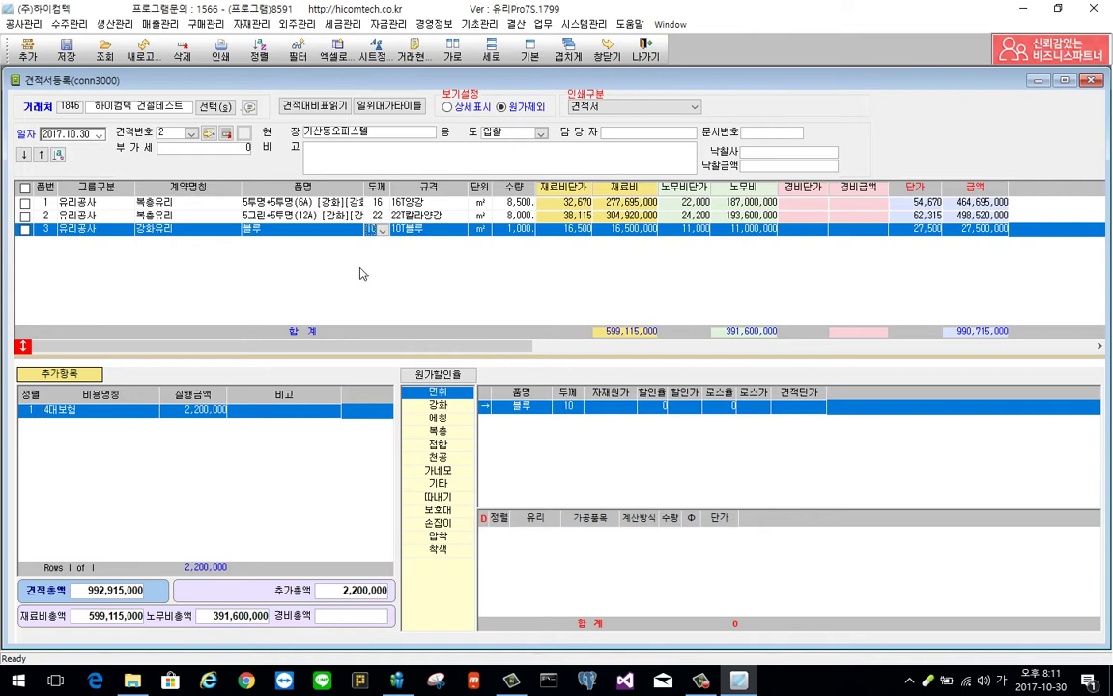
{"action": "key", "text": "Return"}
Add a processing entry to the 블루 10 glass and change its processing item to 배강도
{"action": "left_click", "coordinate": [437, 403]}
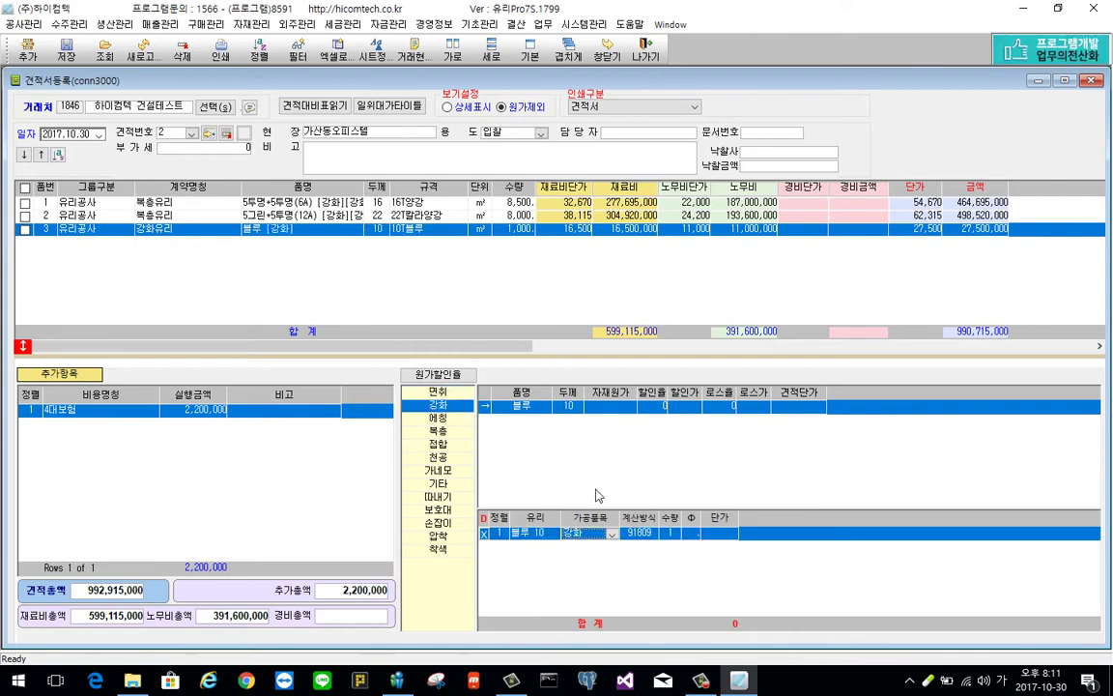
{"action": "left_click", "coordinate": [609, 534]}
{"action": "left_click", "coordinate": [541, 487]}
Set the 블루 10 glass's material cost to 900 and its 배강도 processing unit price to 300
{"action": "type", "text": "900"}
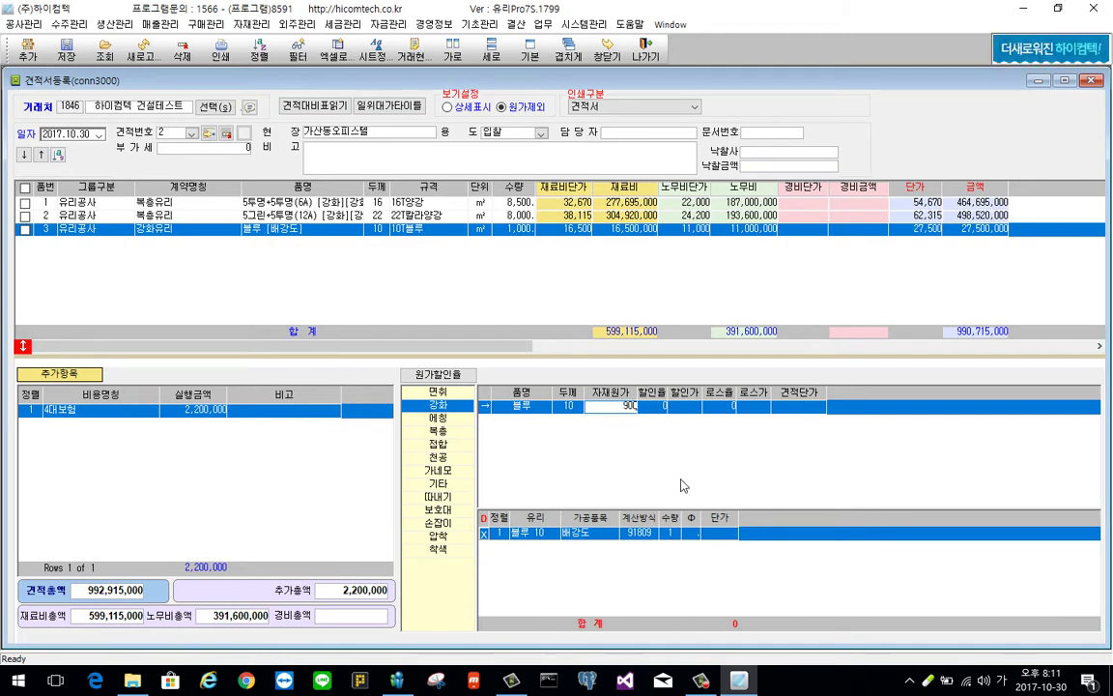
{"action": "left_click", "coordinate": [712, 536]}
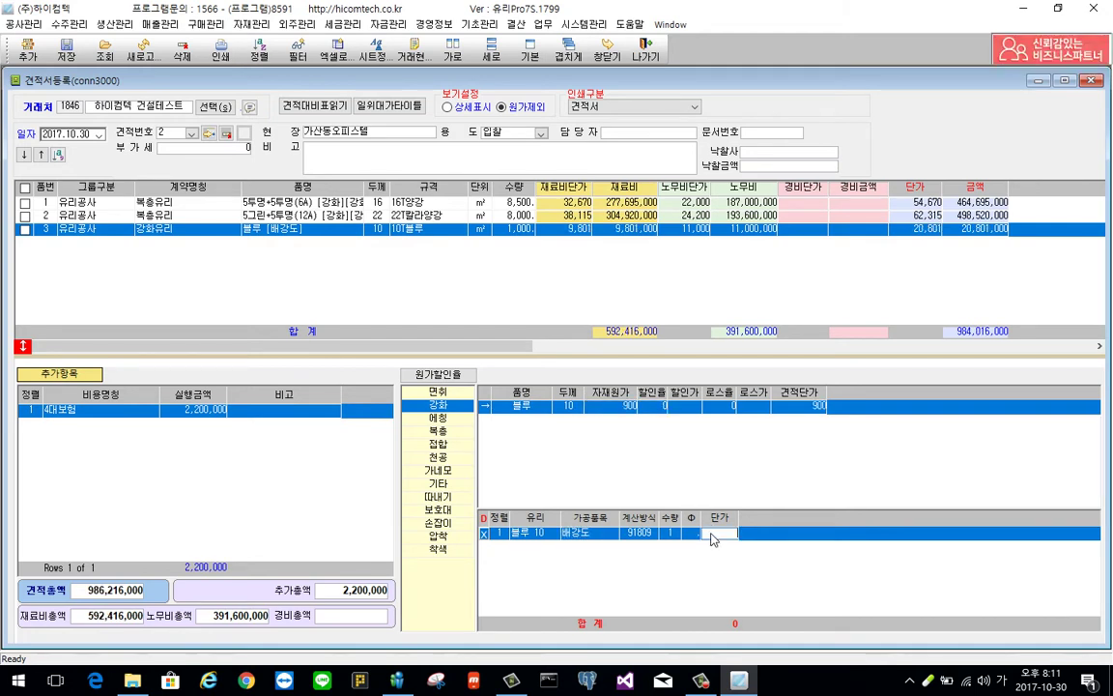
{"action": "key", "text": "Return"}
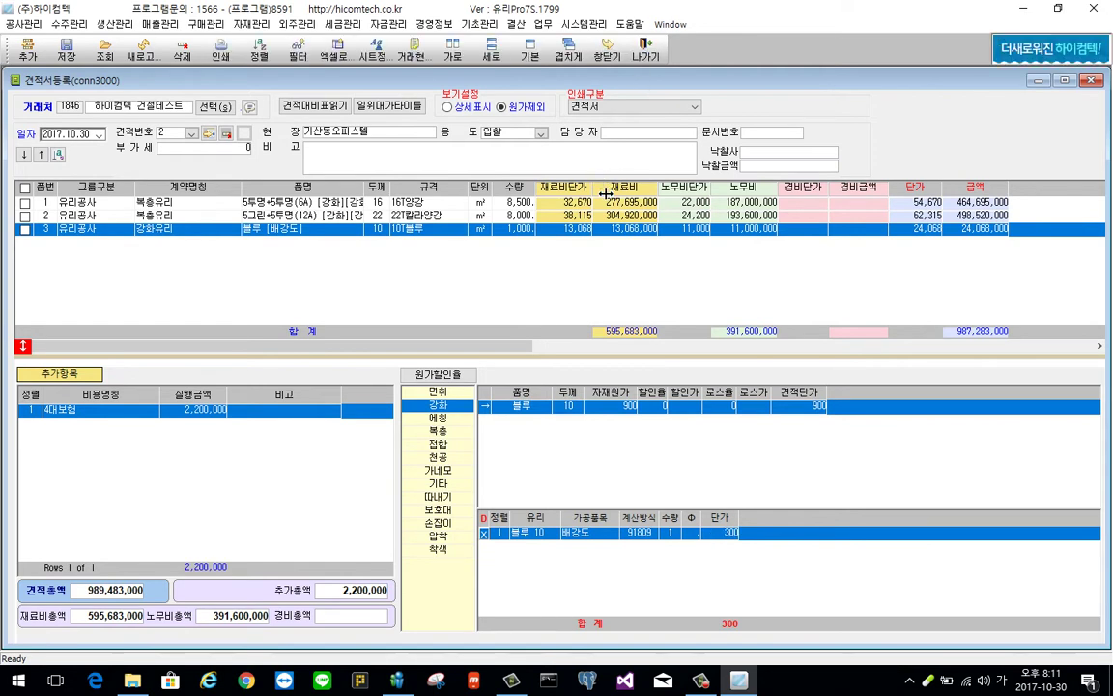
Save the estimate and view its print preview in the 견적서 format
{"action": "right_click", "coordinate": [423, 277]}
{"action": "left_click", "coordinate": [464, 306]}
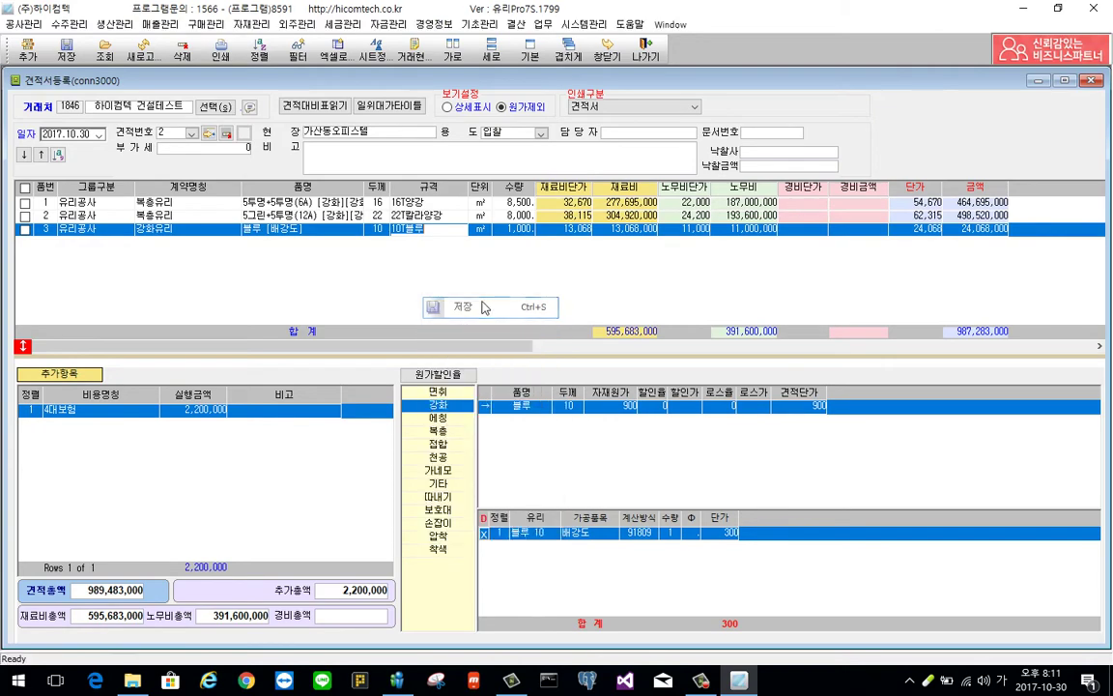
{"action": "right_click", "coordinate": [481, 295]}
{"action": "left_click", "coordinate": [529, 447]}
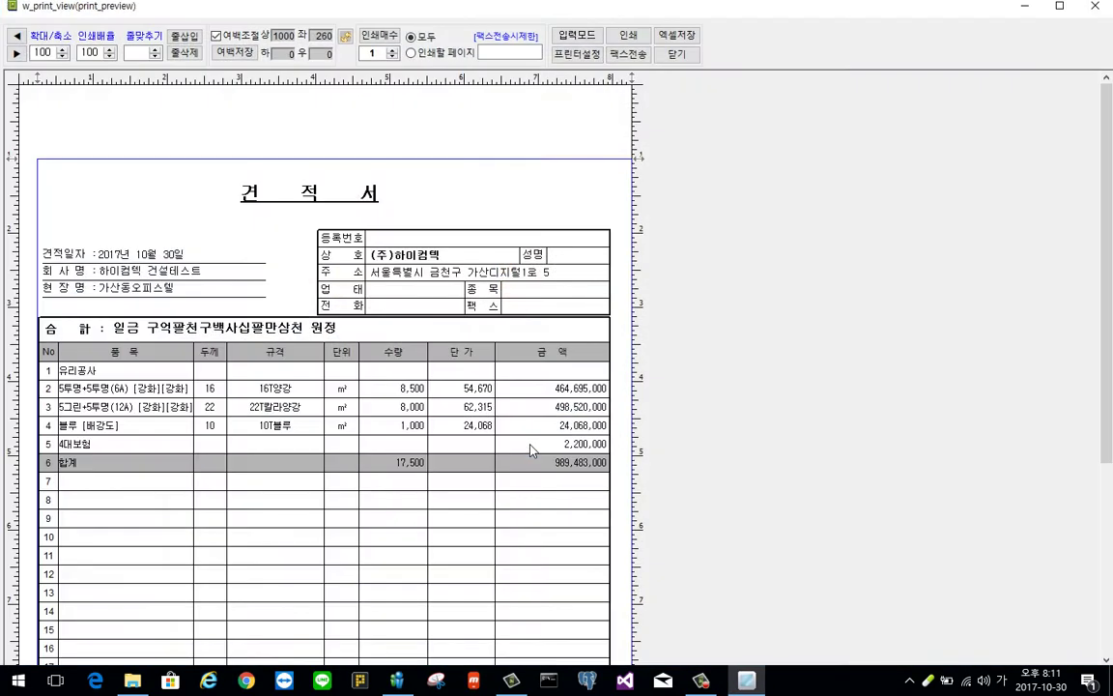
{"action": "left_click", "coordinate": [676, 53]}
Change the print type to 상세견적서 and view the detailed estimate's print preview
{"action": "left_click", "coordinate": [653, 108]}
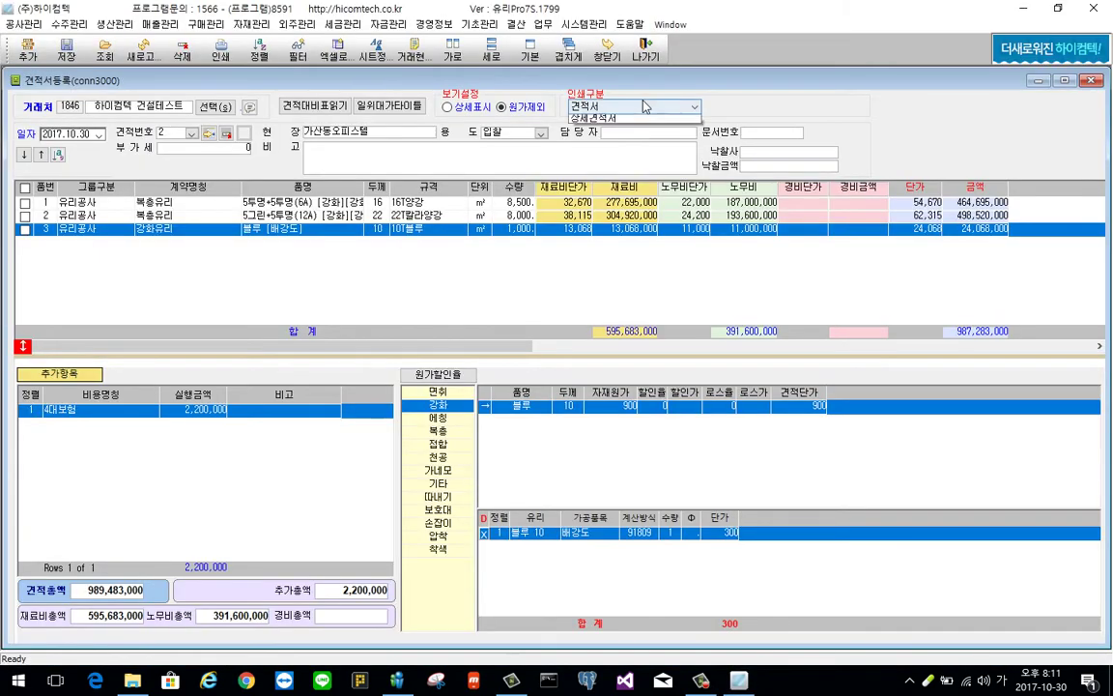
{"action": "left_click", "coordinate": [628, 139]}
{"action": "right_click", "coordinate": [515, 216]}
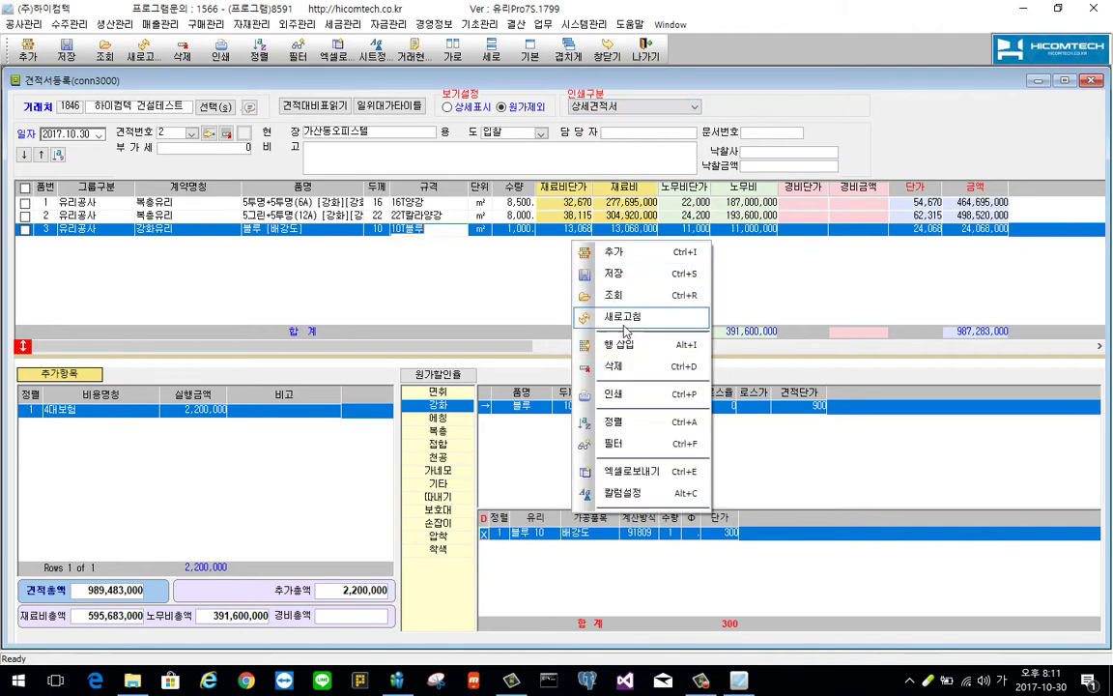
{"action": "left_click", "coordinate": [614, 398]}
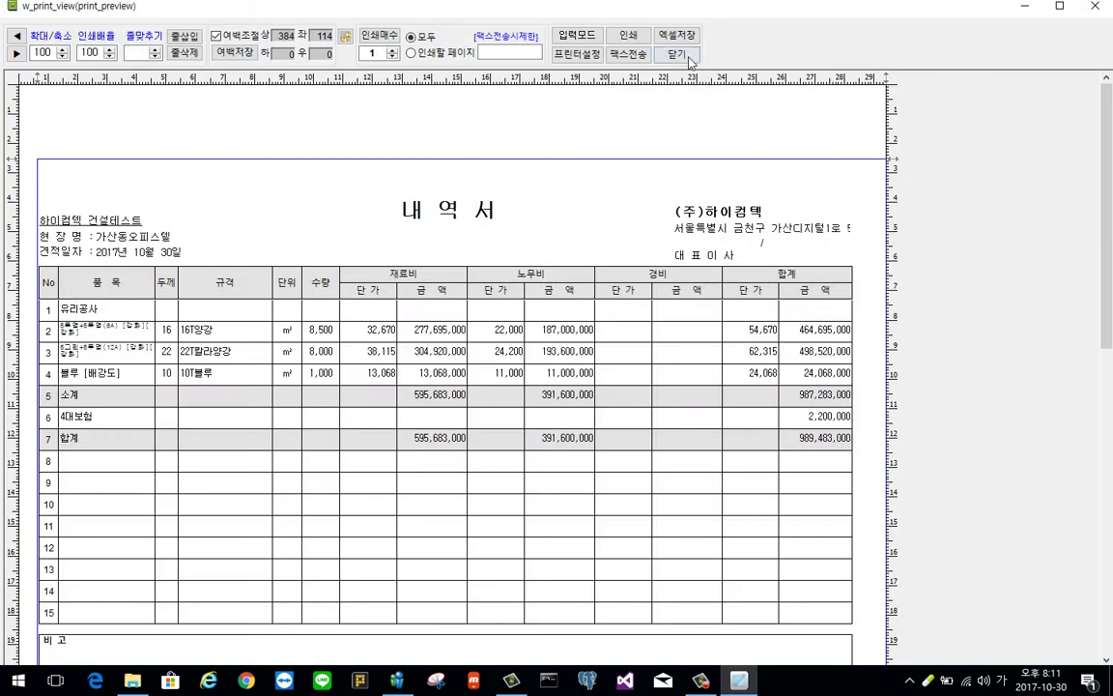
{"action": "left_click", "coordinate": [676, 54]}
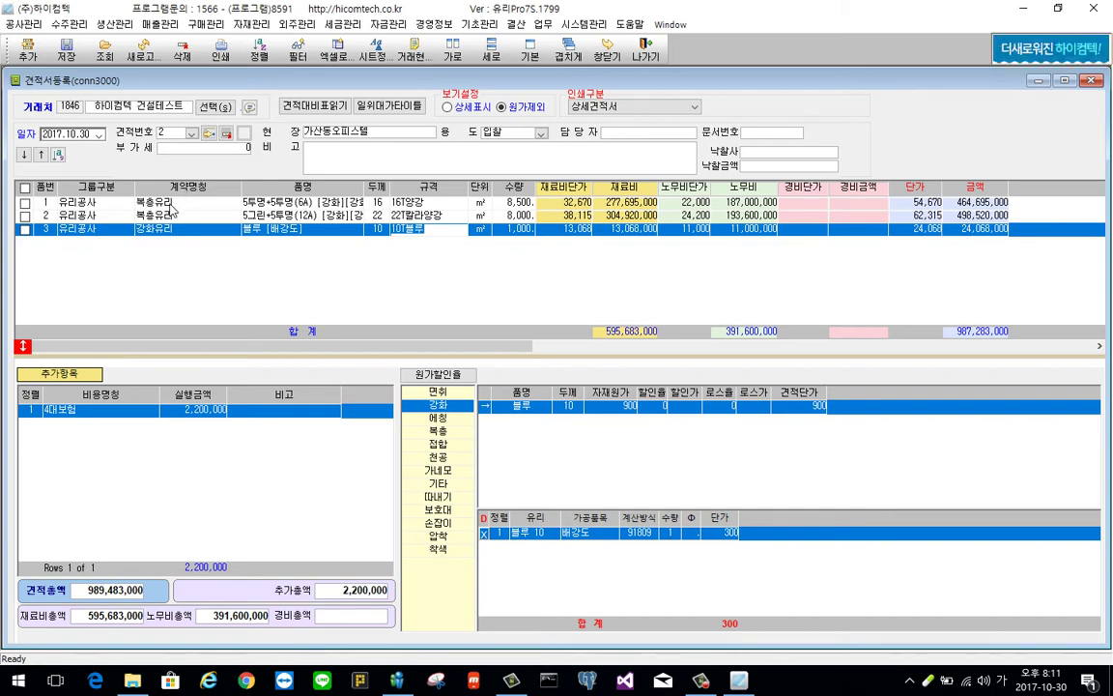
Open contract registration (계약서등록) and load the 2017-10-30 가산동오피스텔 estimate into it
{"action": "left_click", "coordinate": [23, 24]}
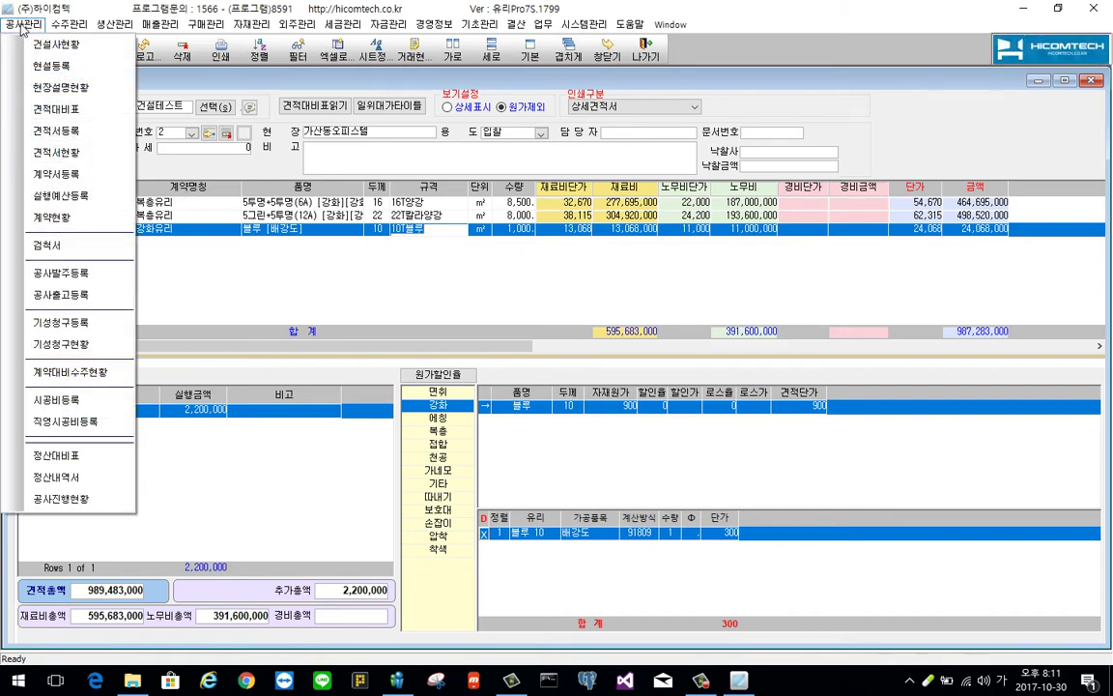
{"action": "left_click", "coordinate": [56, 175]}
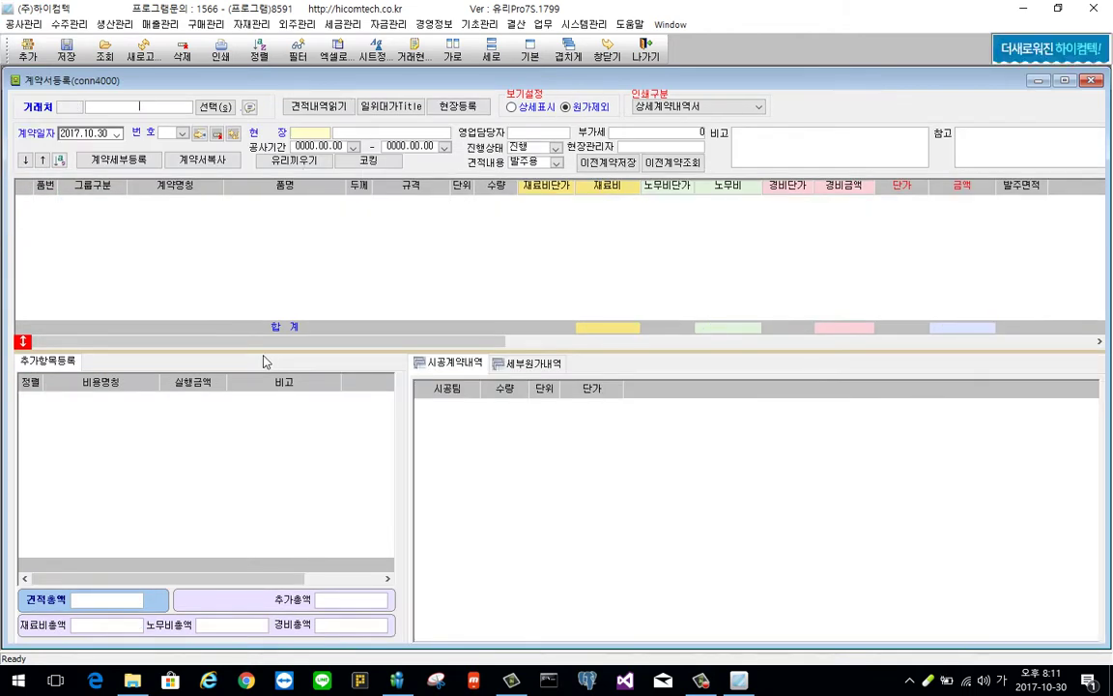
{"action": "left_click", "coordinate": [319, 107]}
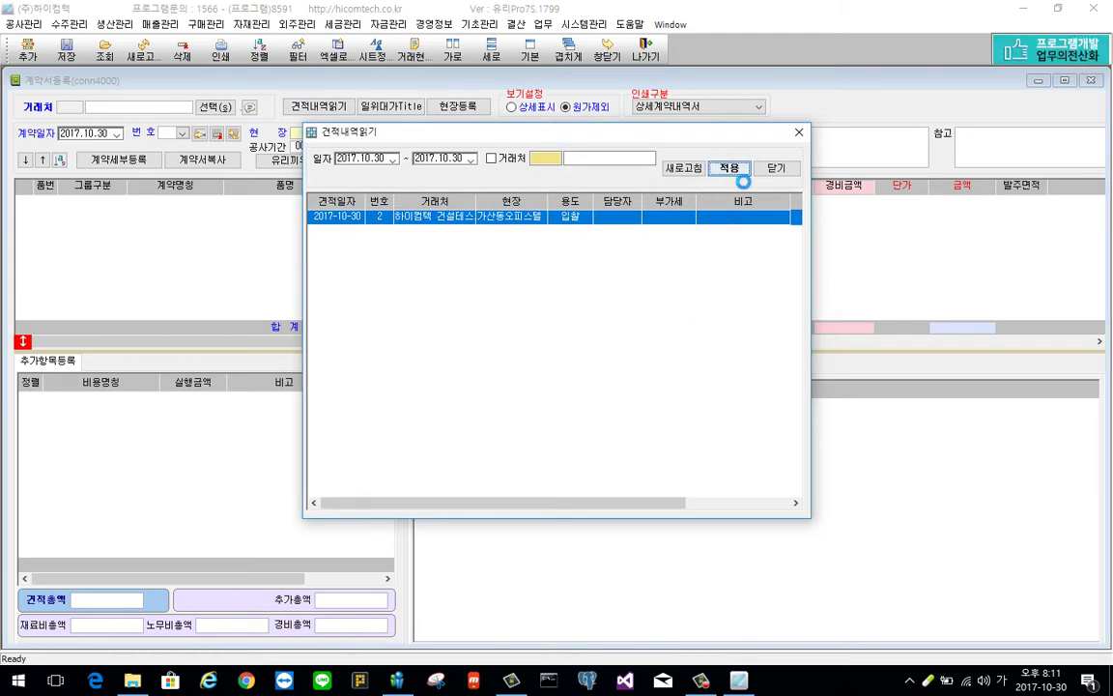
{"action": "left_click", "coordinate": [730, 170]}
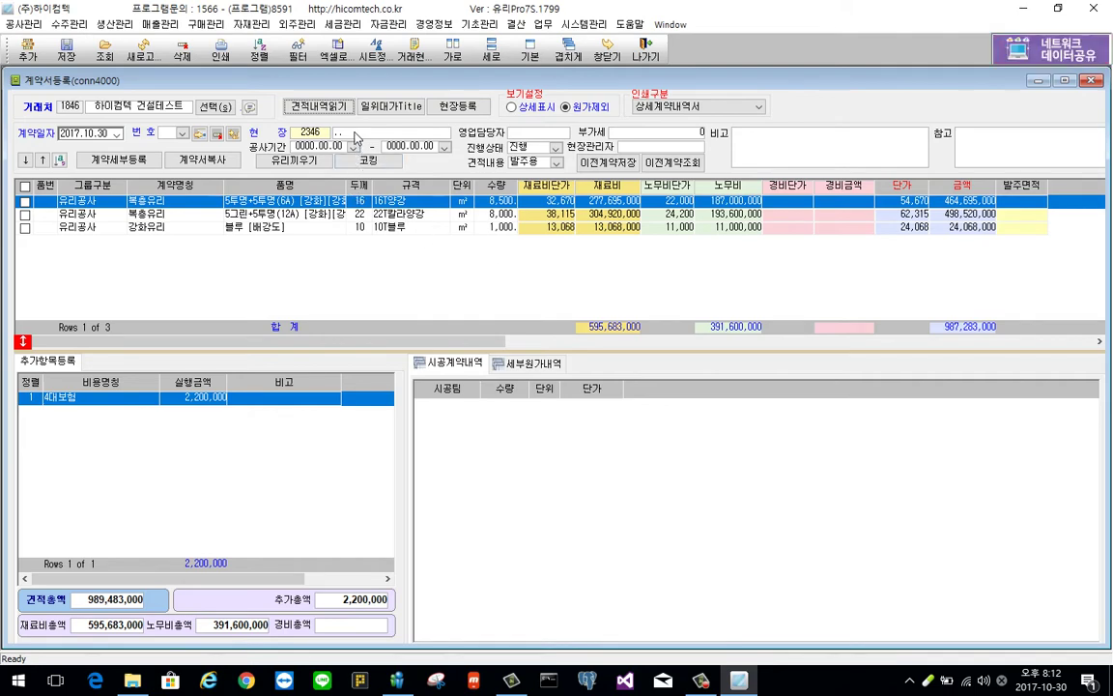
Move the contract window aside to compare it with the estimate behind, and put it back
{"action": "left_click_drag", "start_coordinate": [269, 84], "coordinate": [265, 253]}
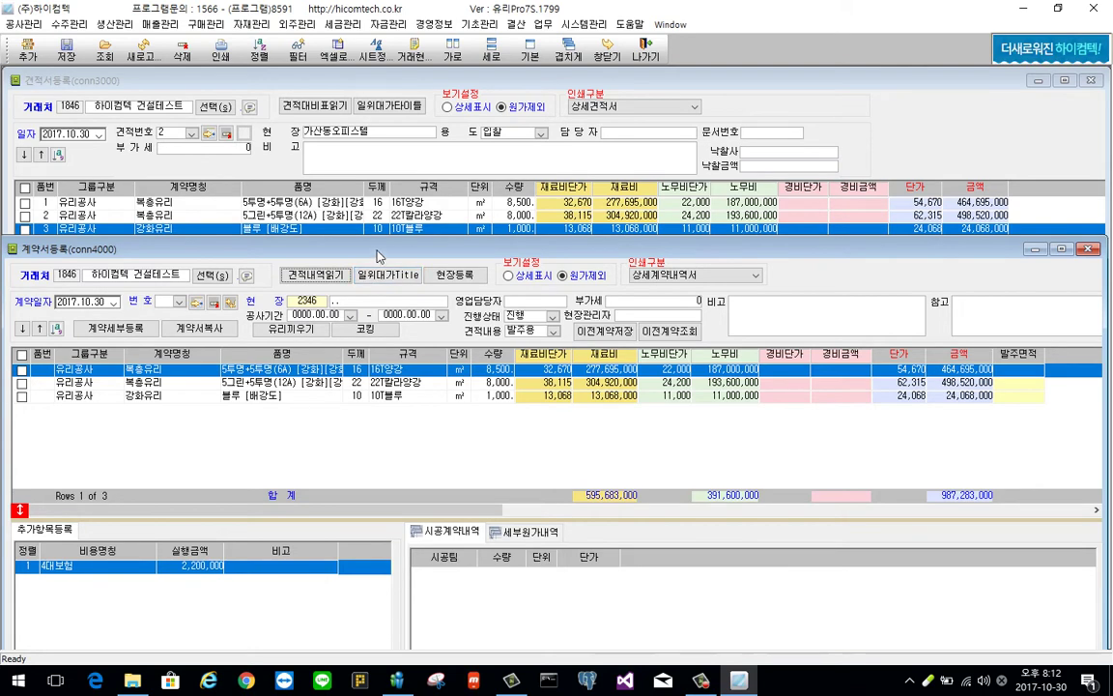
{"action": "left_click_drag", "start_coordinate": [375, 255], "coordinate": [380, 83]}
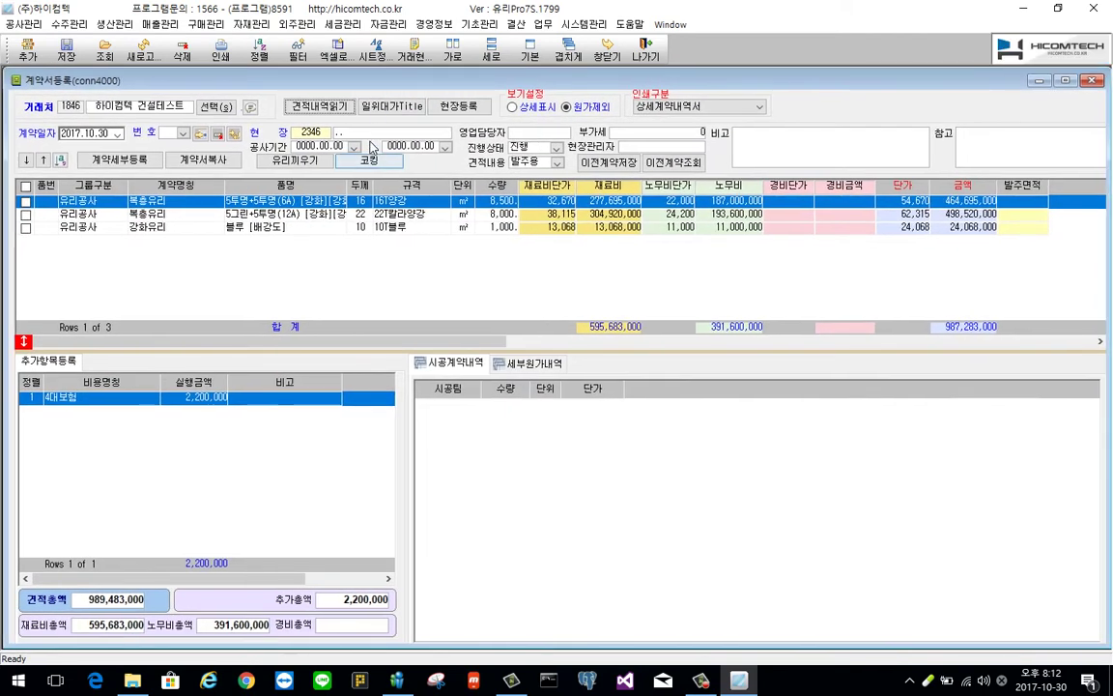
Replace the contract's site with a newly registered and saved site named 가산동 오피스텔 신축
{"action": "left_click", "coordinate": [371, 133]}
{"action": "key", "text": "BackSpace"}
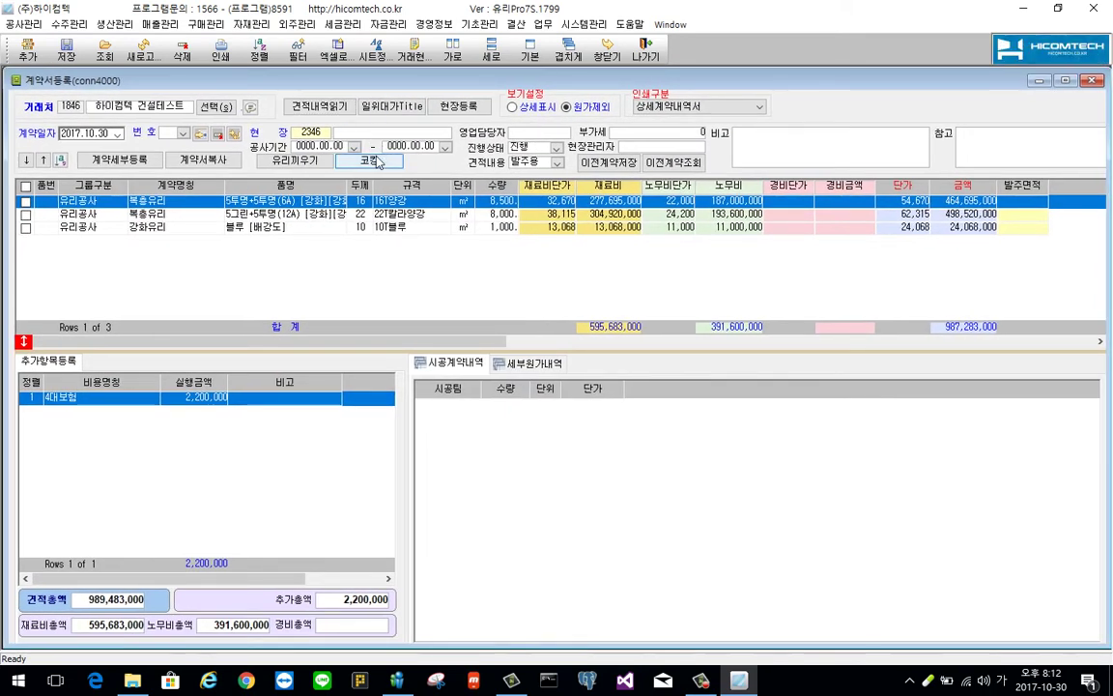
{"action": "key", "text": "Return"}
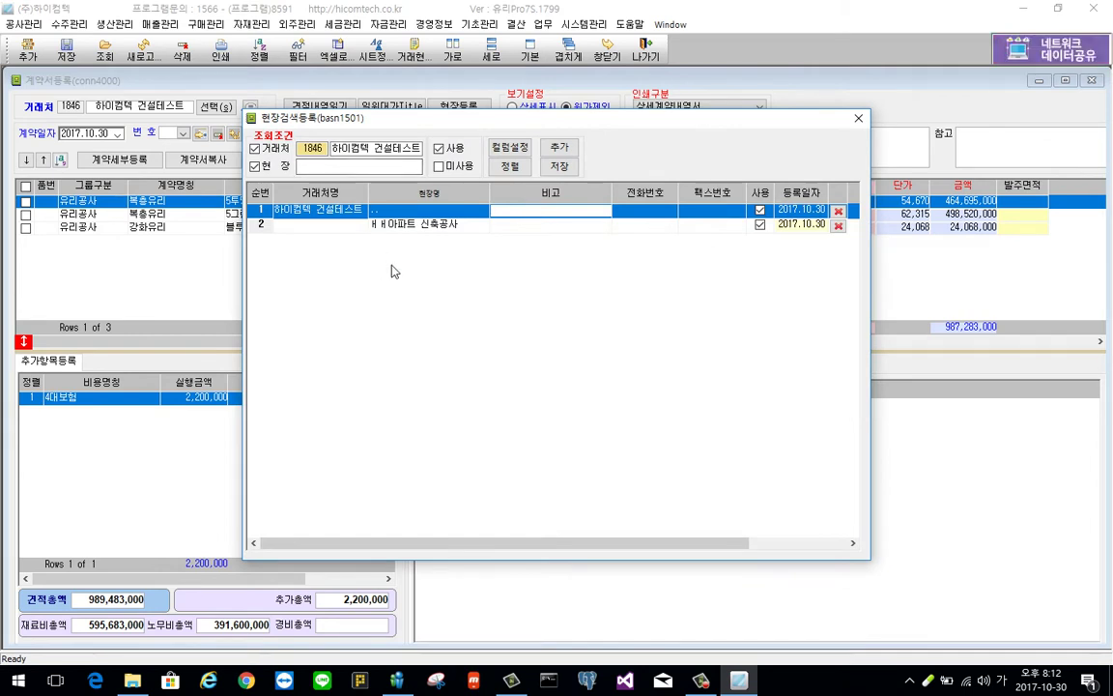
{"action": "left_click", "coordinate": [573, 148]}
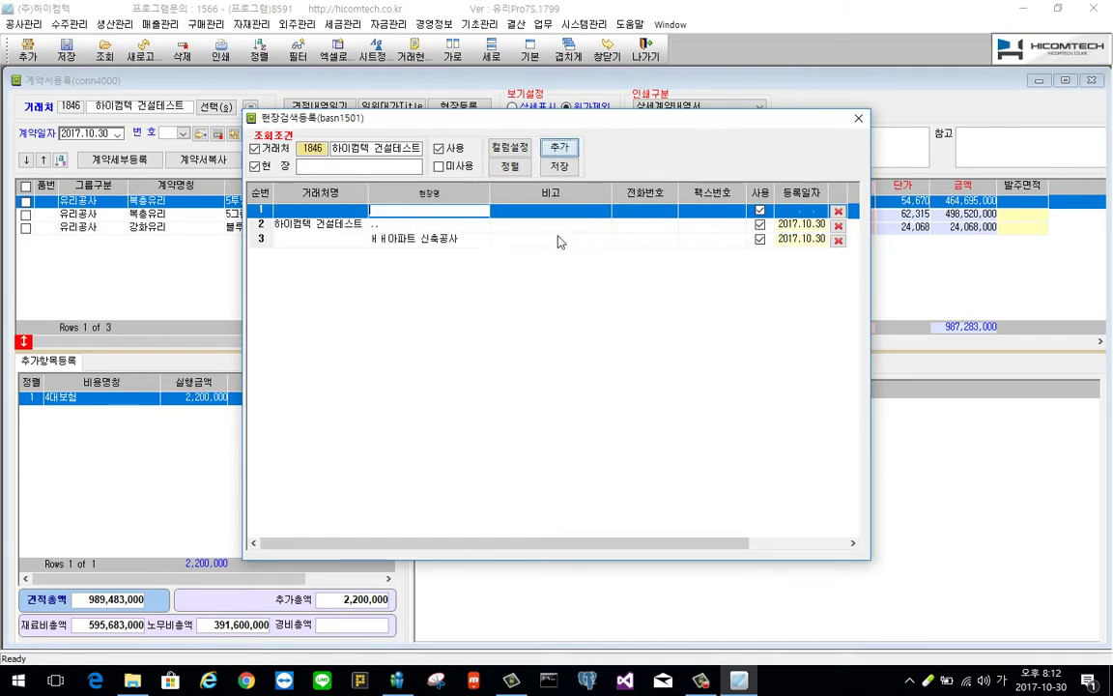
{"action": "type", "text": "가산동 "}
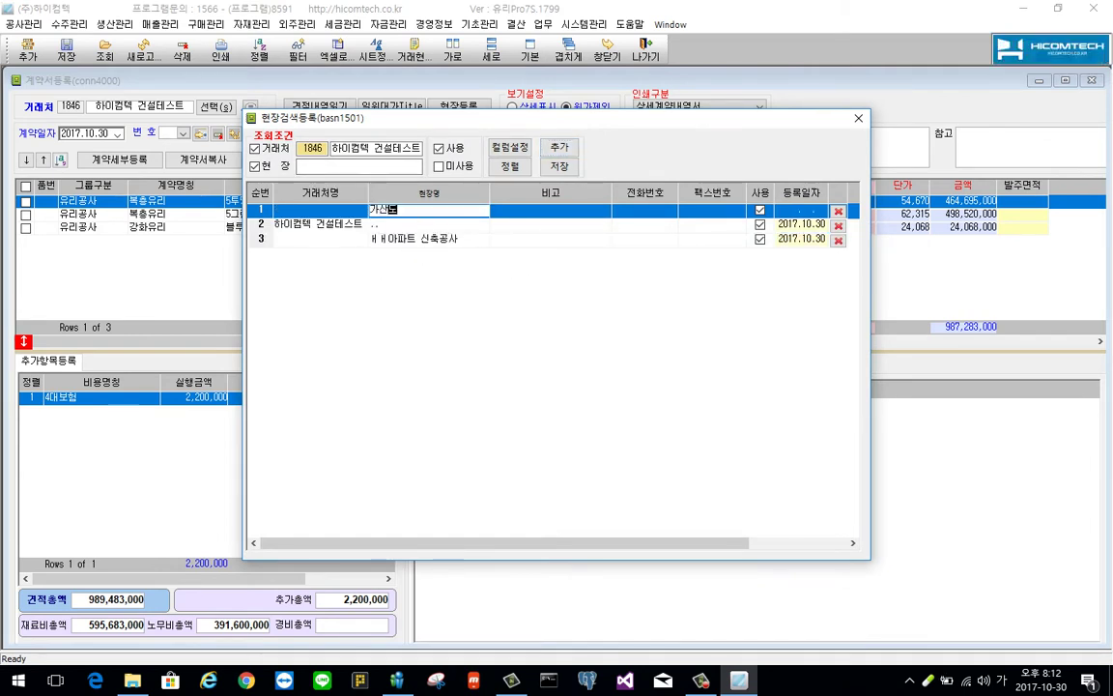
{"action": "type", "text": "오피스텔 신"}
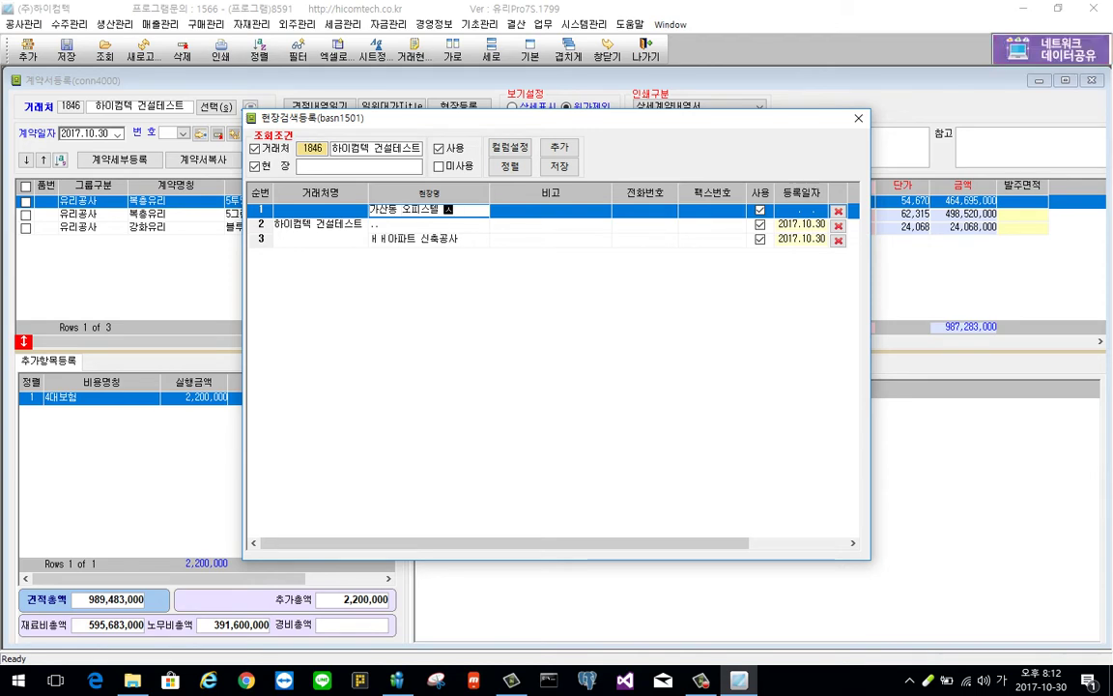
{"action": "type", "text": "축"}
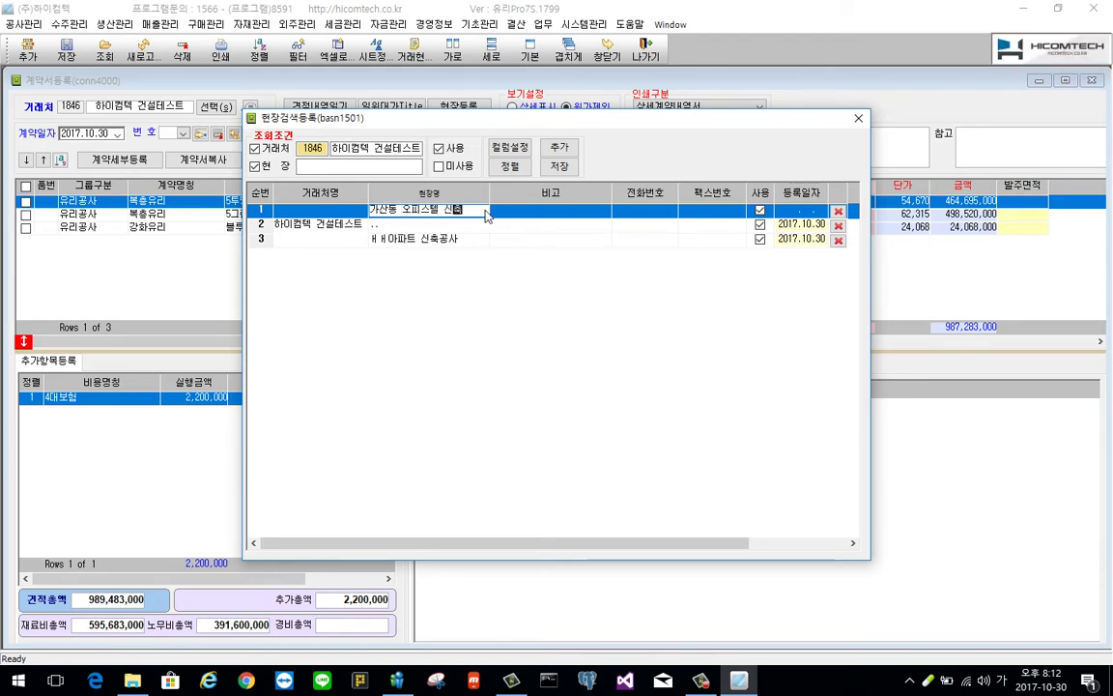
{"action": "key", "text": "Tab"}
{"action": "left_click", "coordinate": [560, 167]}
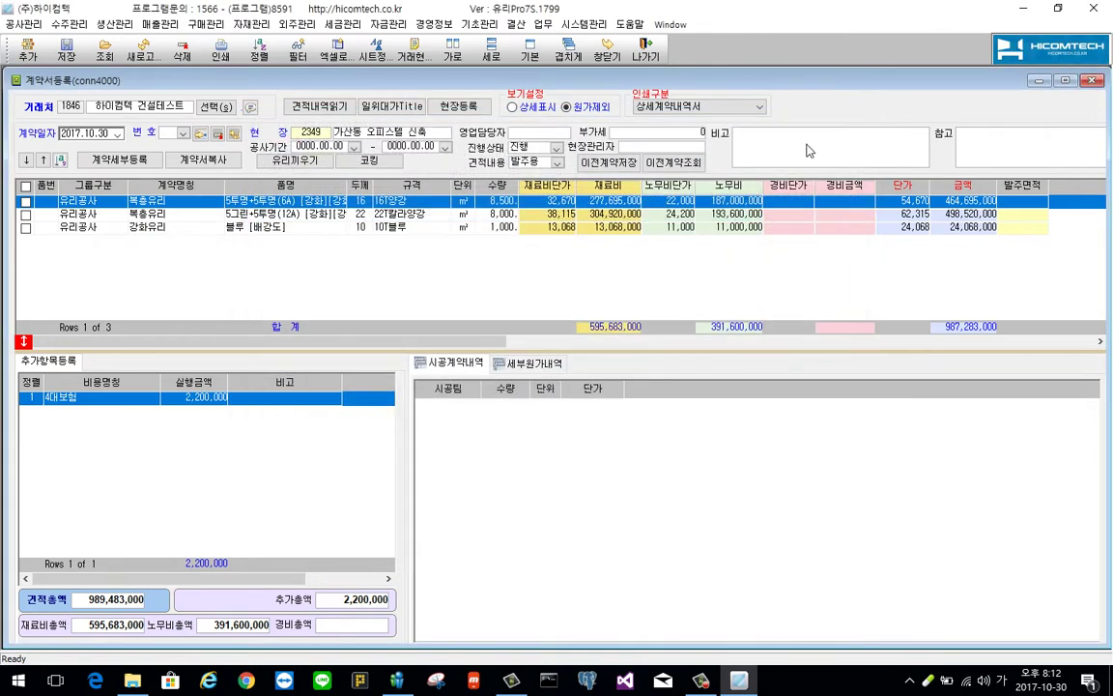
{"action": "left_click", "coordinate": [479, 24]}
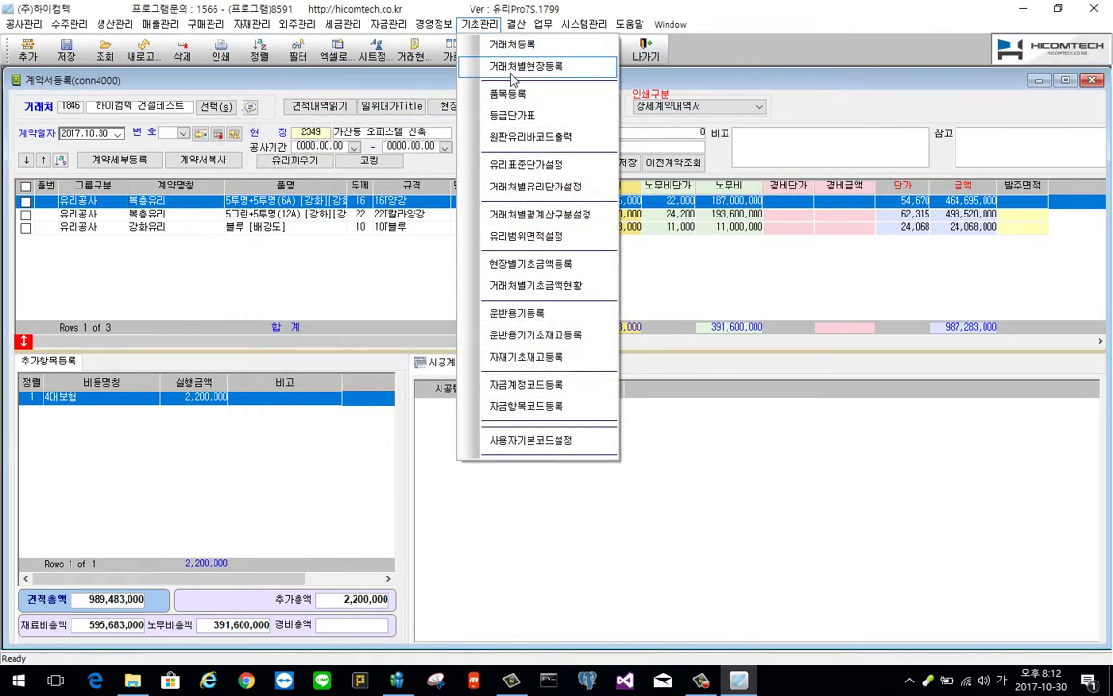
{"action": "left_click", "coordinate": [365, 272]}
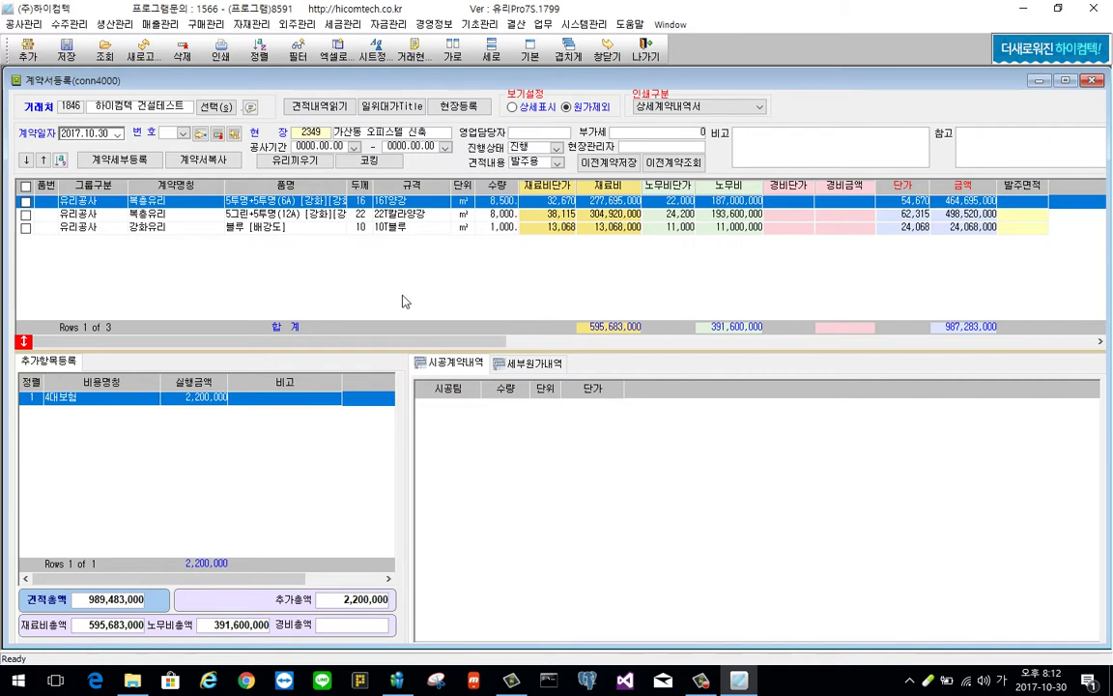
Set the contract's construction period (공사기간) from 2017.11.30 to 2019.11.30 and save the contract
{"action": "left_click", "coordinate": [354, 146]}
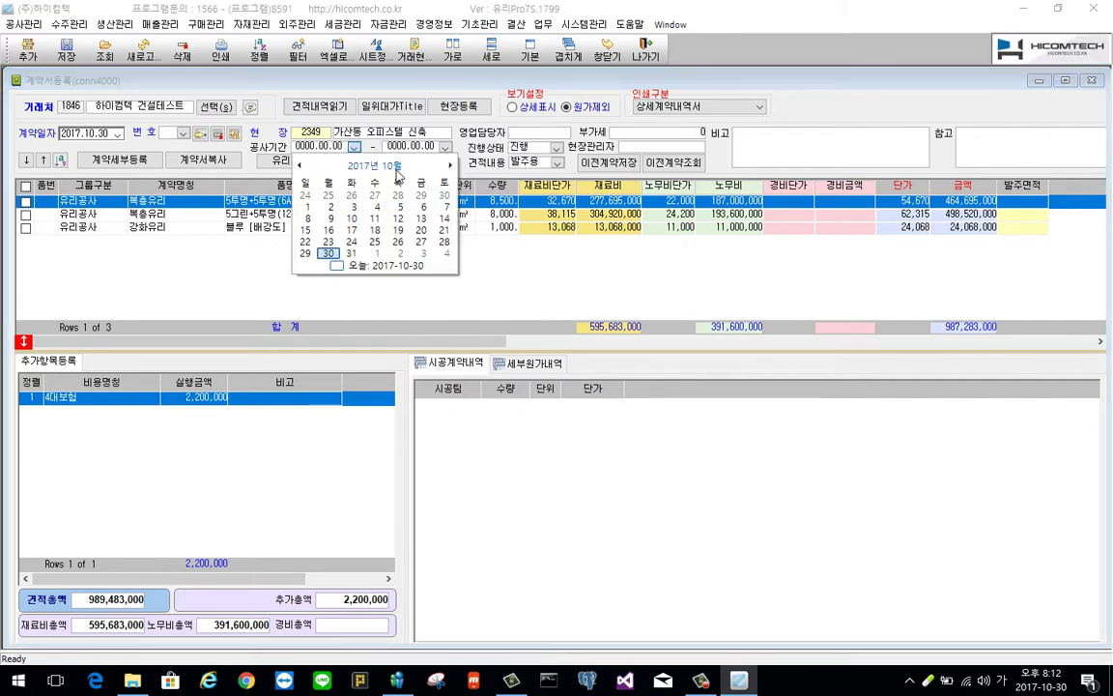
{"action": "left_click", "coordinate": [450, 167]}
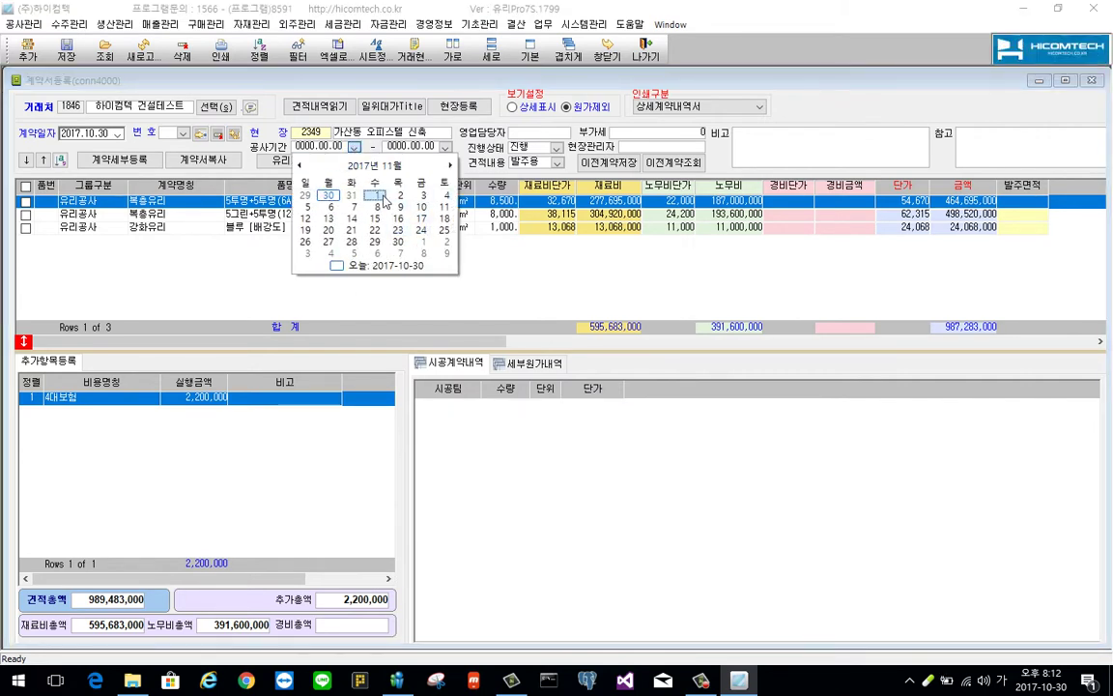
{"action": "left_click", "coordinate": [398, 242]}
{"action": "left_click", "coordinate": [444, 146]}
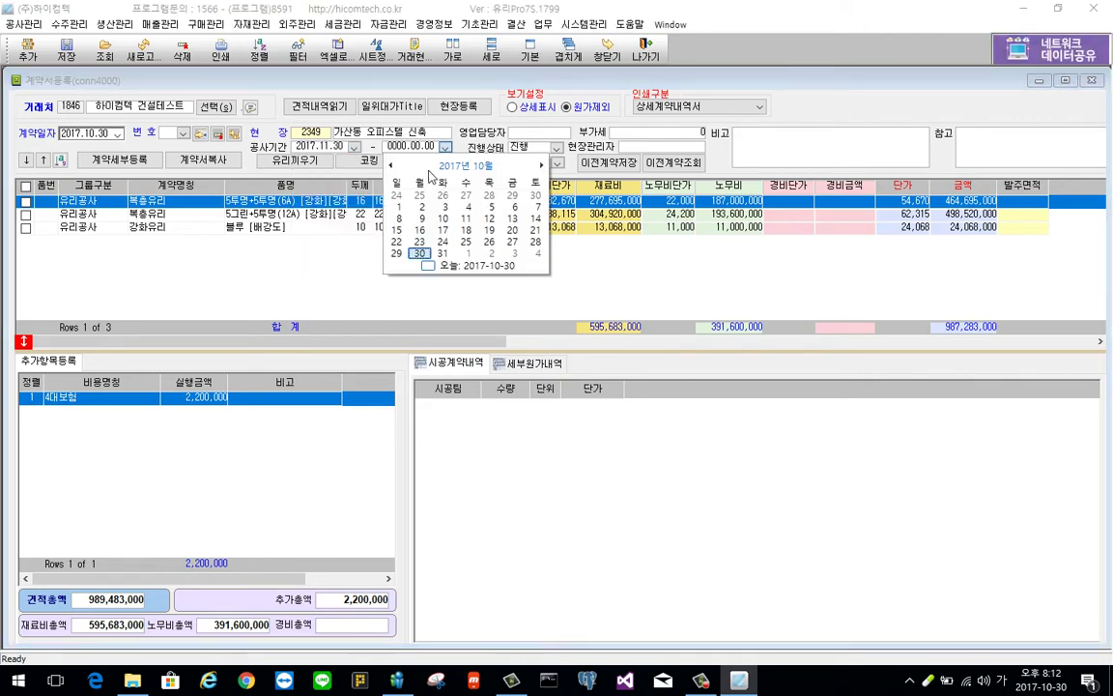
{"action": "left_click", "coordinate": [464, 166]}
{"action": "left_click", "coordinate": [465, 166]}
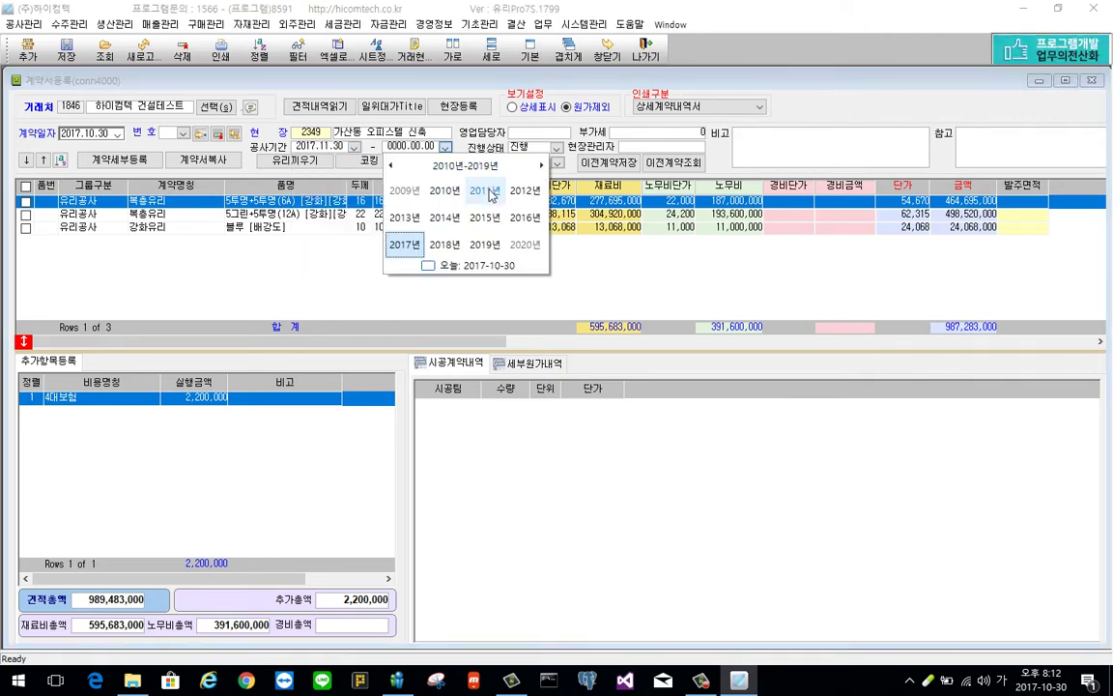
{"action": "left_click", "coordinate": [484, 245]}
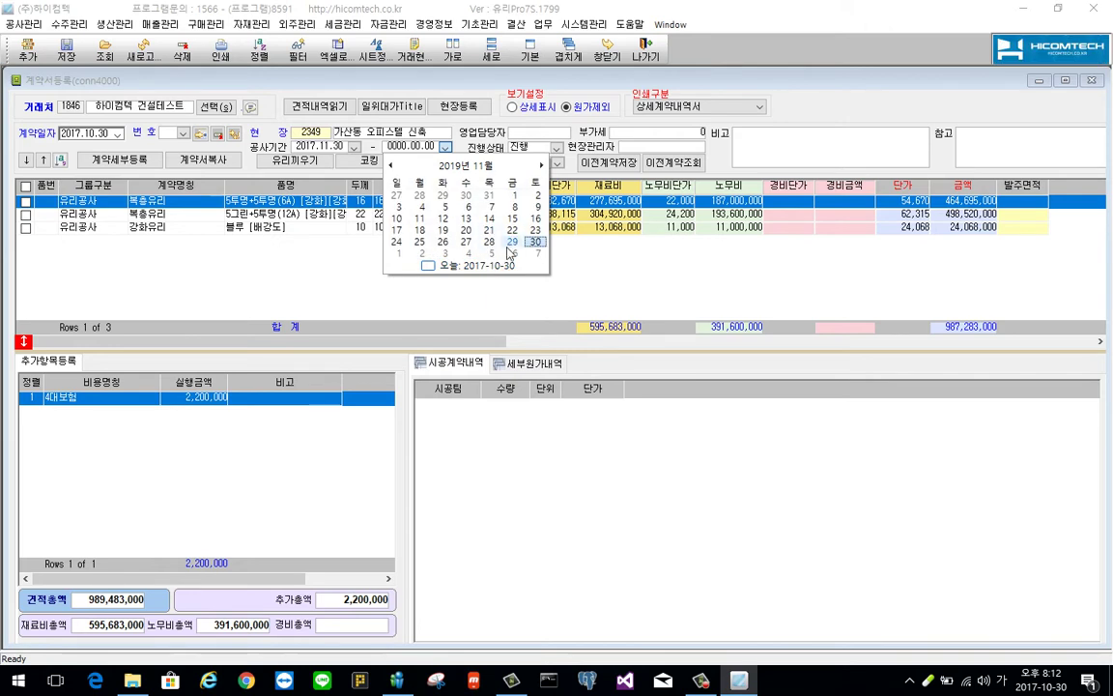
{"action": "left_click", "coordinate": [527, 245]}
{"action": "right_click", "coordinate": [408, 223]}
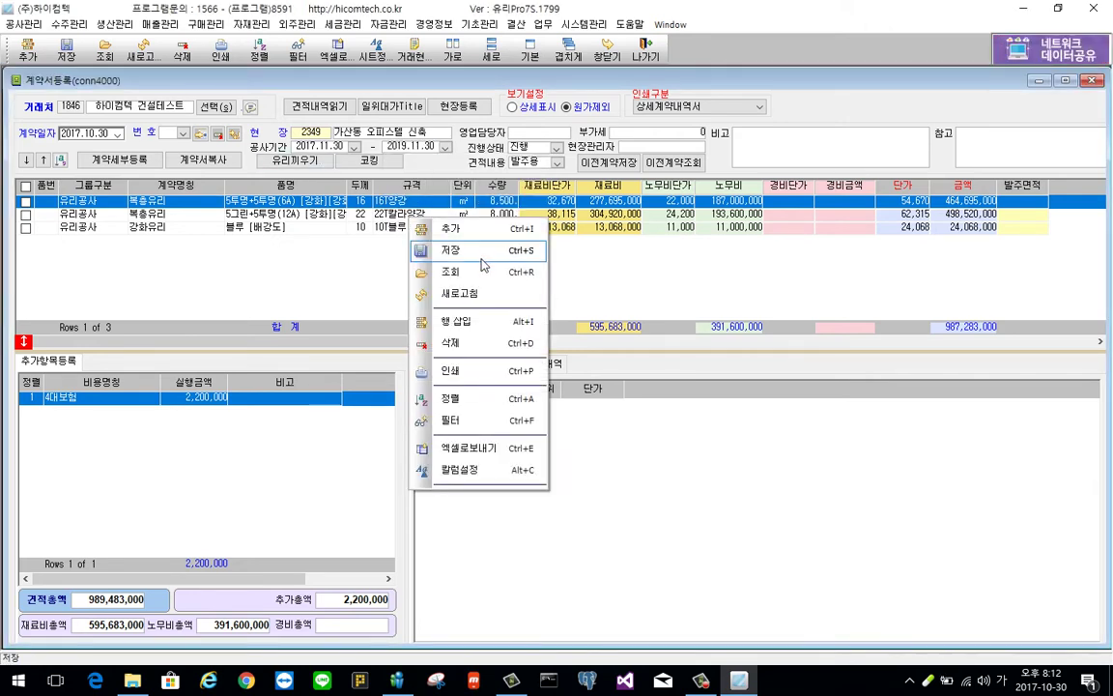
{"action": "left_click", "coordinate": [439, 246]}
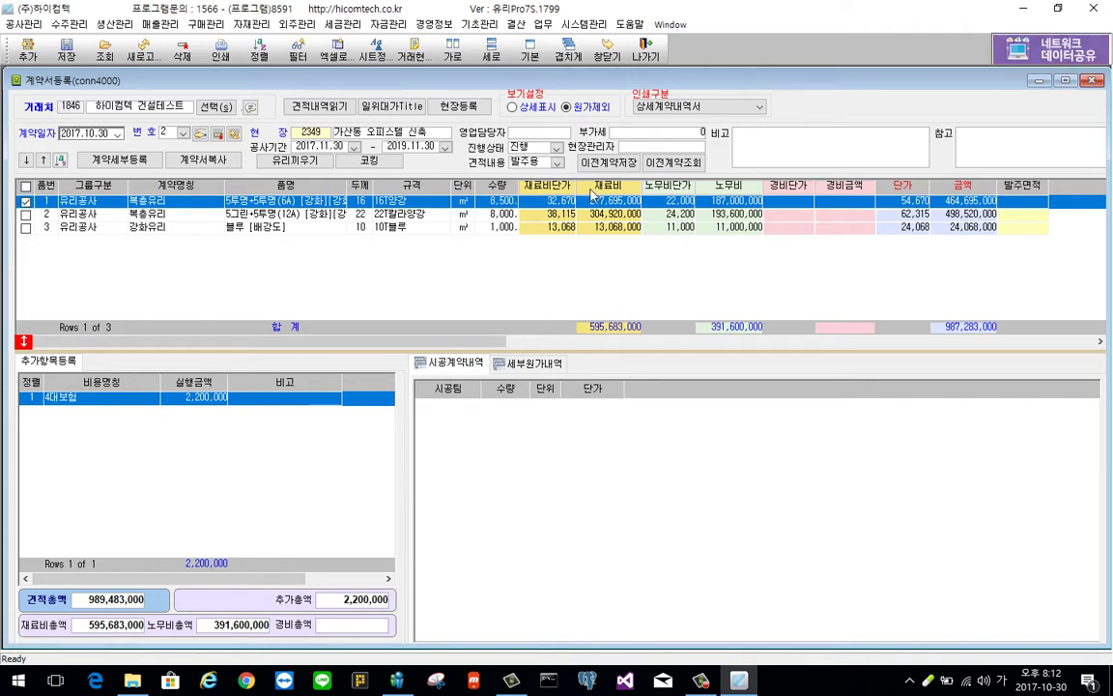
Add a 유리끼우기 labor line for each of the three glass items in the contract
{"action": "left_click", "coordinate": [299, 161]}
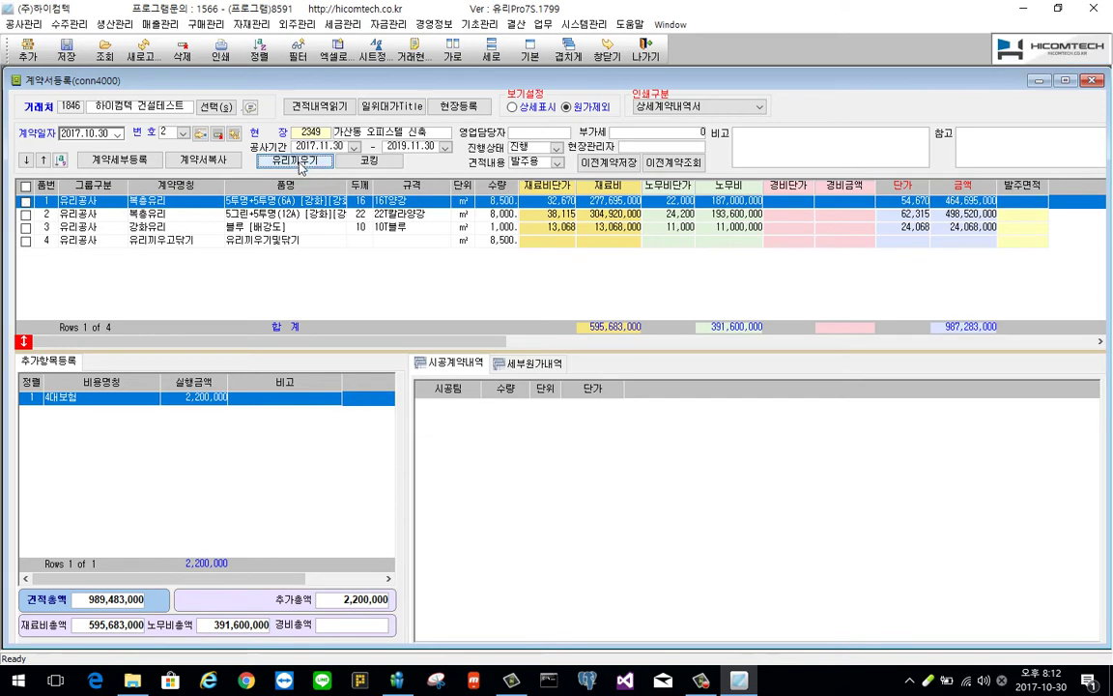
{"action": "left_click", "coordinate": [25, 213]}
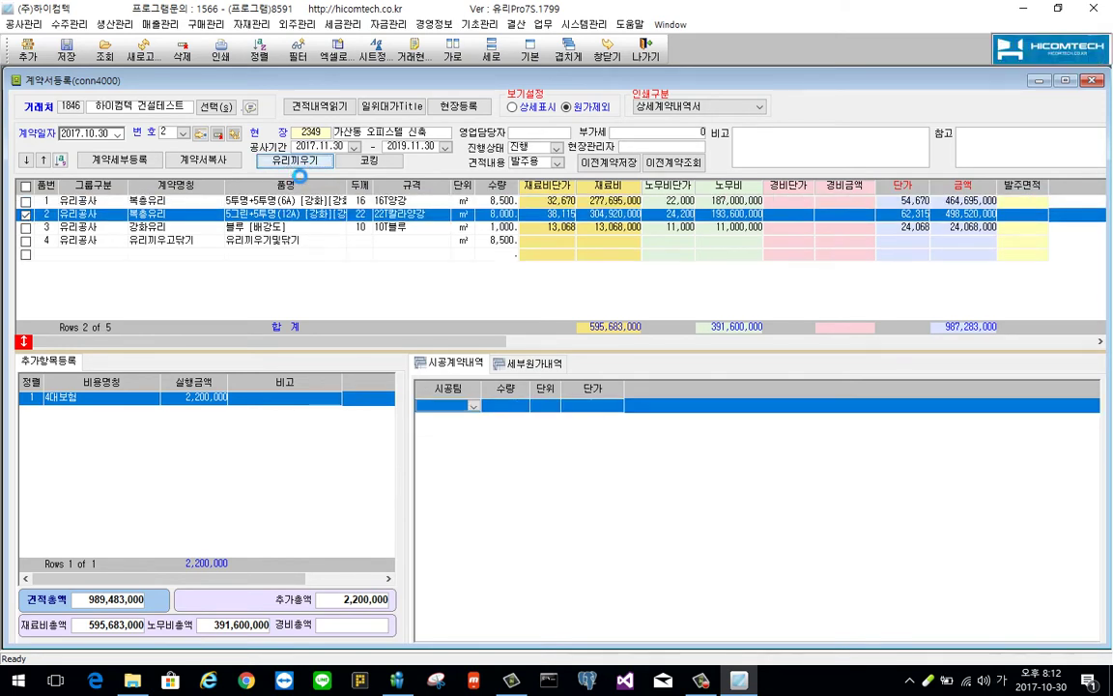
{"action": "left_click", "coordinate": [294, 160]}
{"action": "left_click", "coordinate": [25, 226]}
{"action": "left_click", "coordinate": [298, 160]}
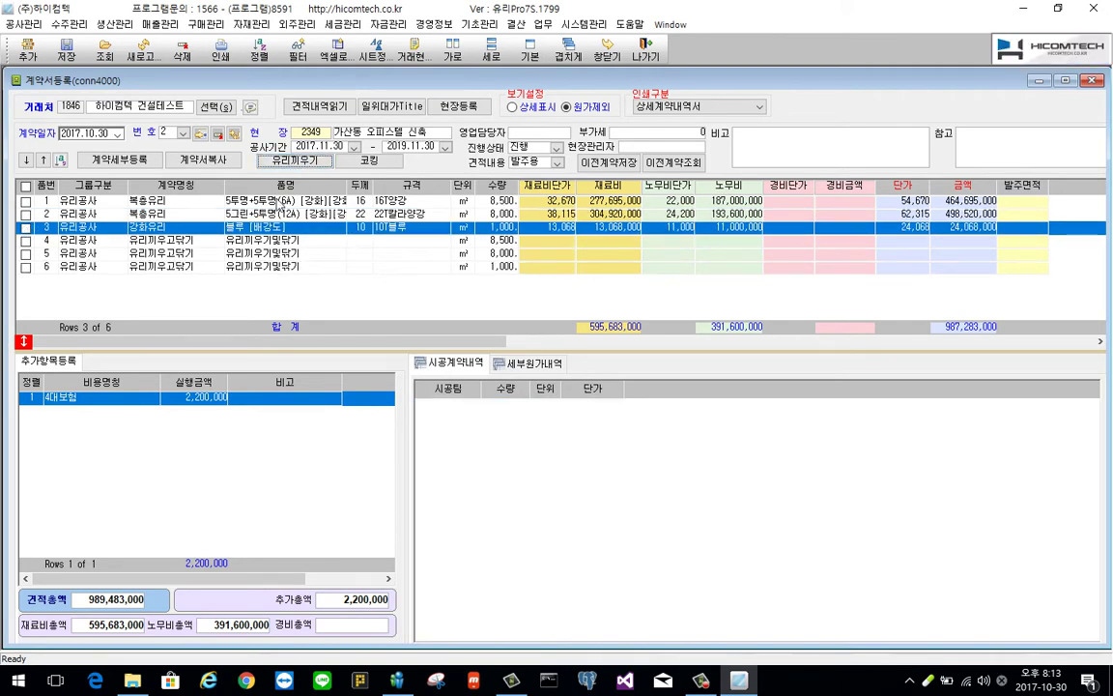
Add a 코킹 line for each of the three glass items in the contract
{"action": "left_click", "coordinate": [25, 201]}
{"action": "left_click", "coordinate": [369, 161]}
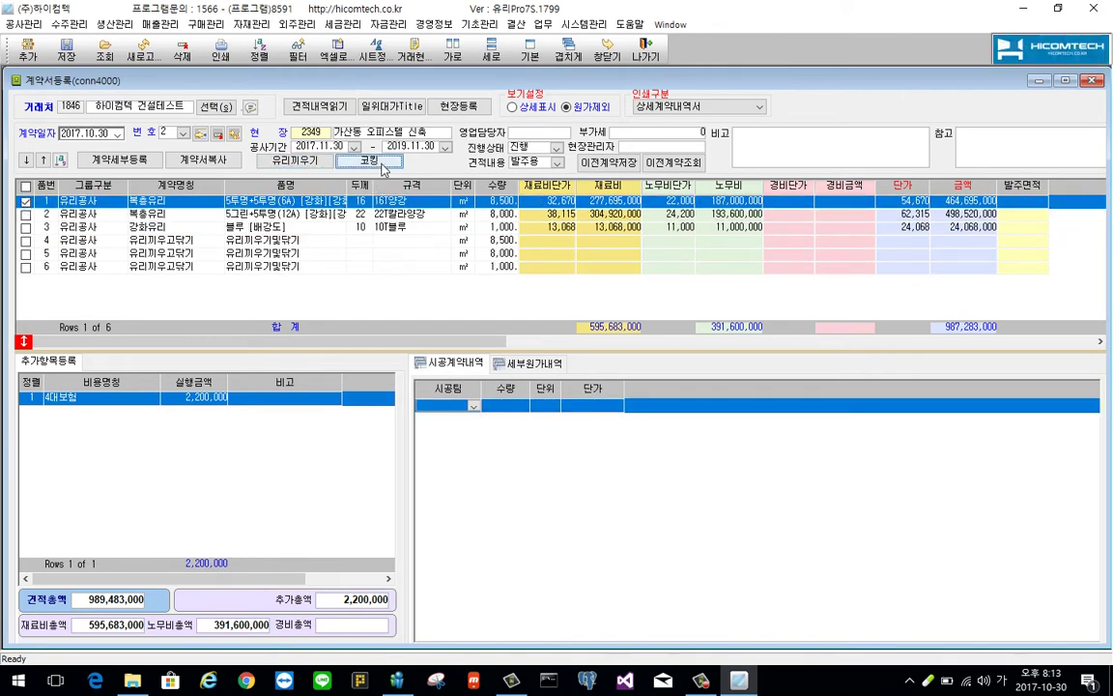
{"action": "left_click", "coordinate": [26, 214]}
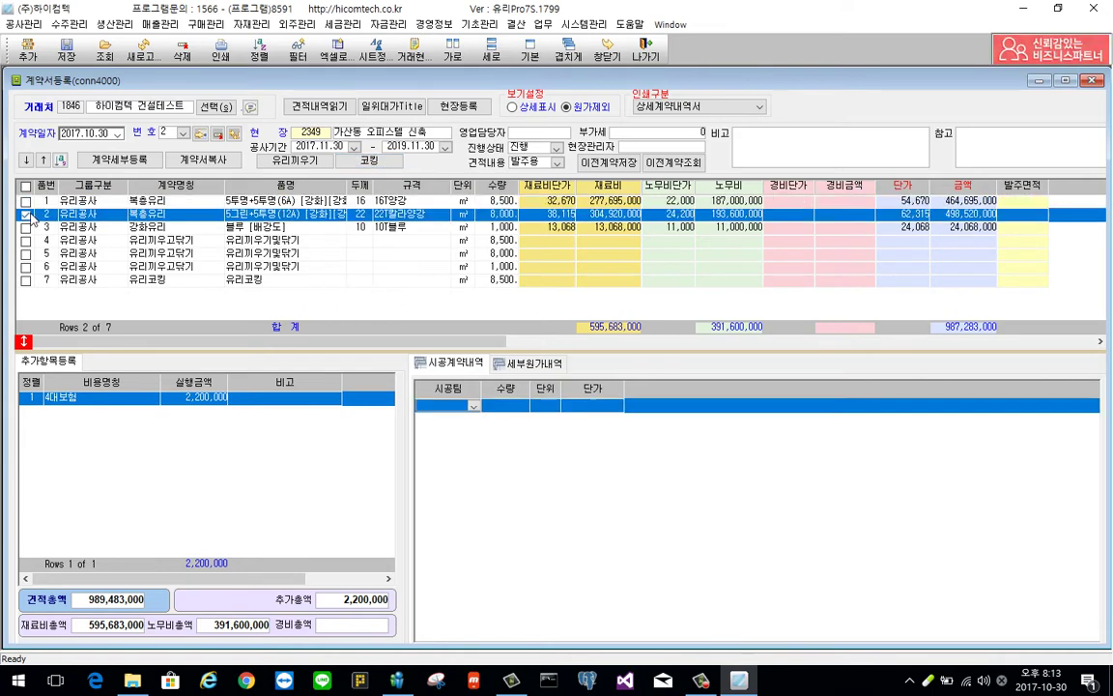
{"action": "left_click", "coordinate": [369, 161]}
{"action": "left_click", "coordinate": [41, 227]}
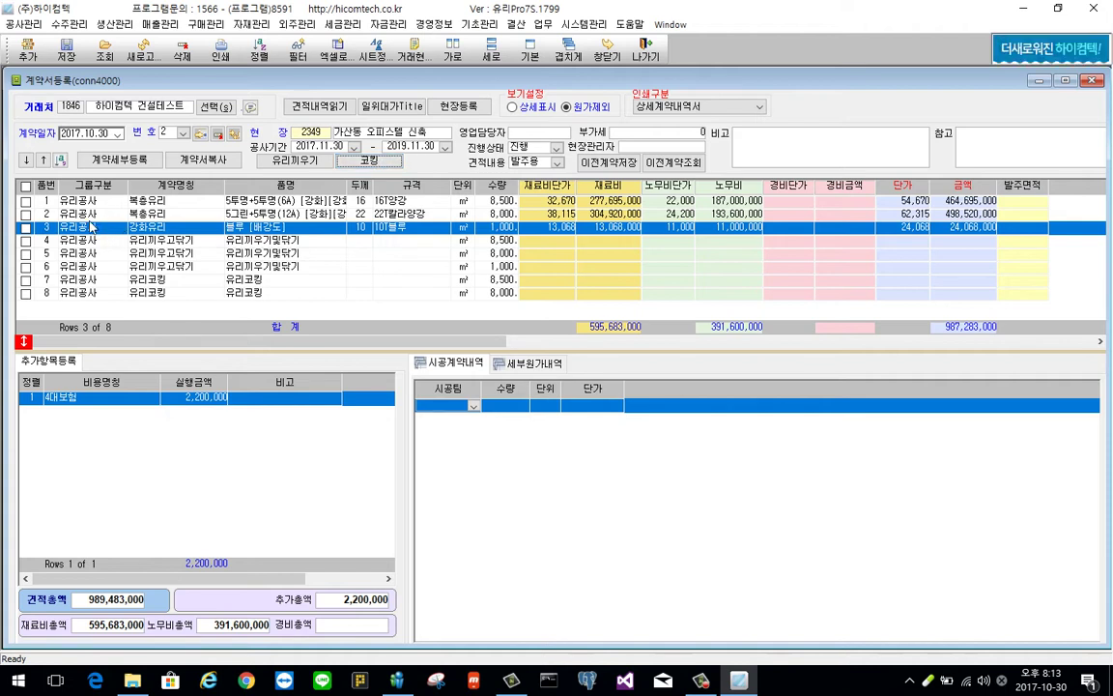
{"action": "left_click", "coordinate": [370, 160]}
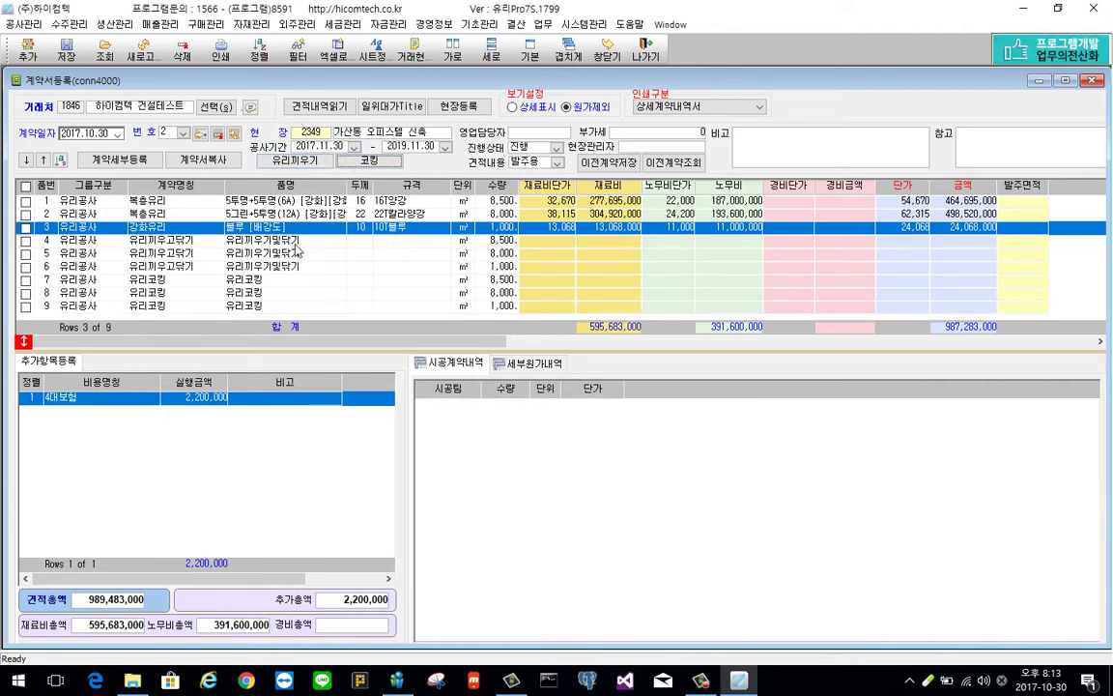
Set the labor unit price (노무비단가) to 18,000 for glazing line 4 and 4,000 for caulking line 7
{"action": "key", "text": "Down"}
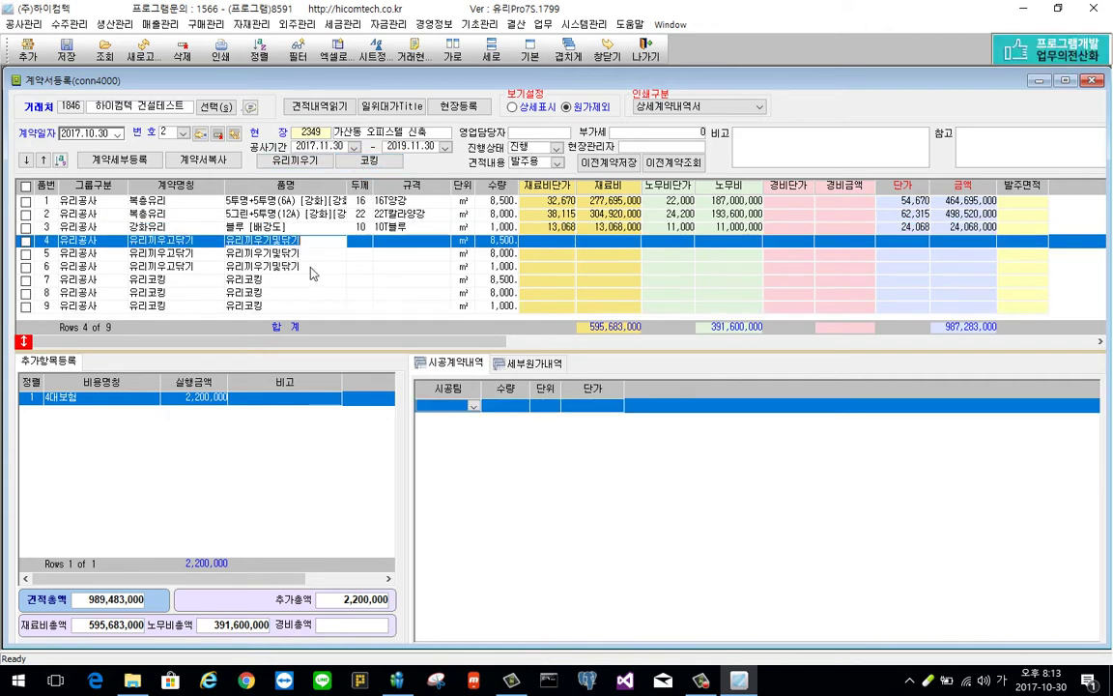
{"action": "left_click", "coordinate": [670, 250]}
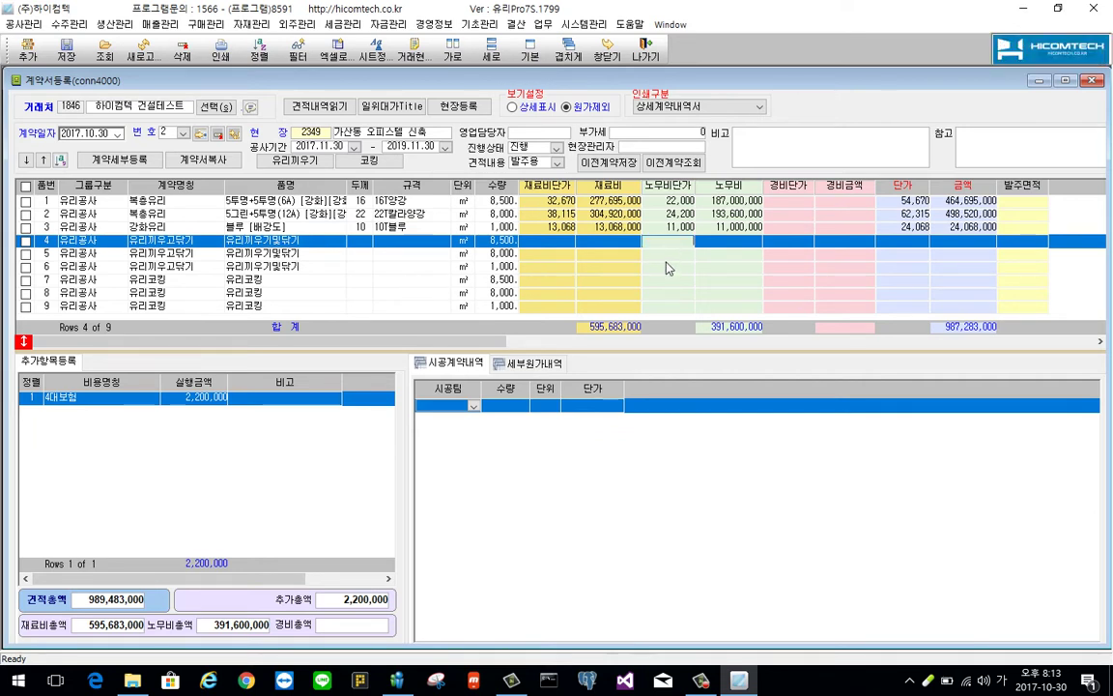
{"action": "type", "text": "18,00"}
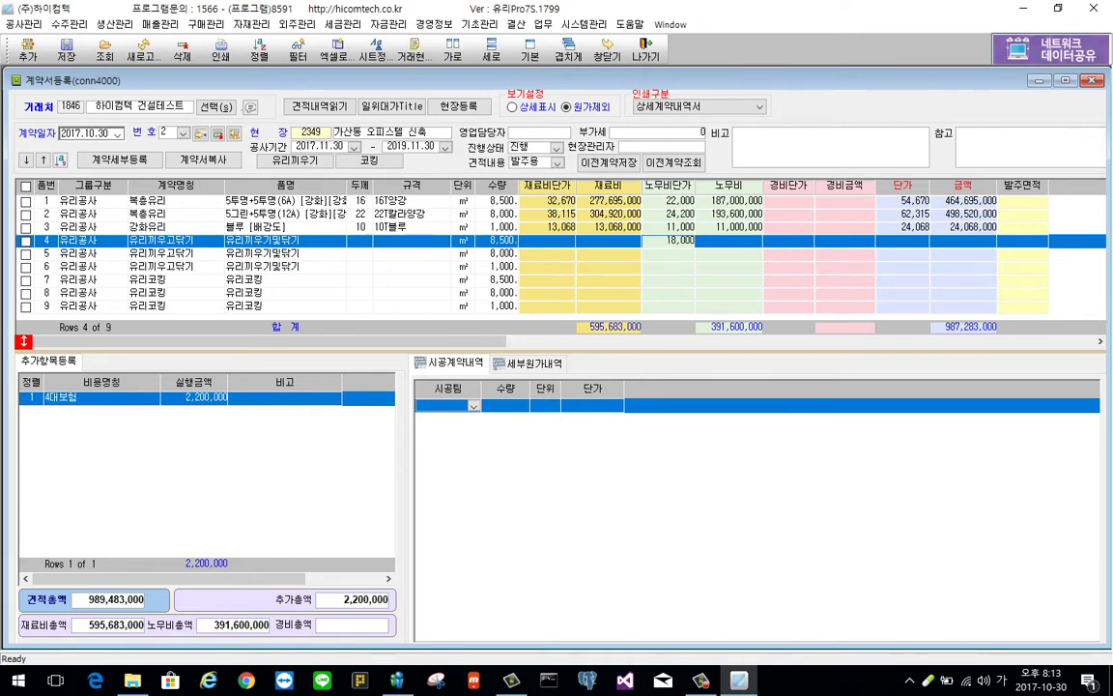
{"action": "type", "text": "0"}
{"action": "key", "text": "Return"}
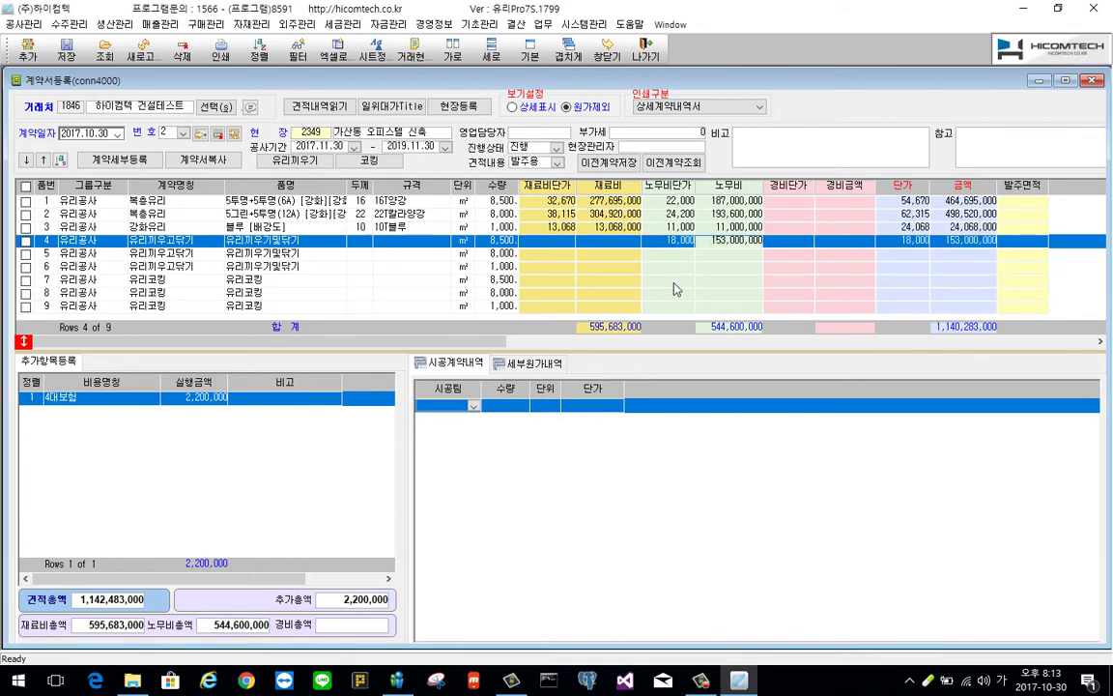
{"action": "left_click", "coordinate": [673, 282]}
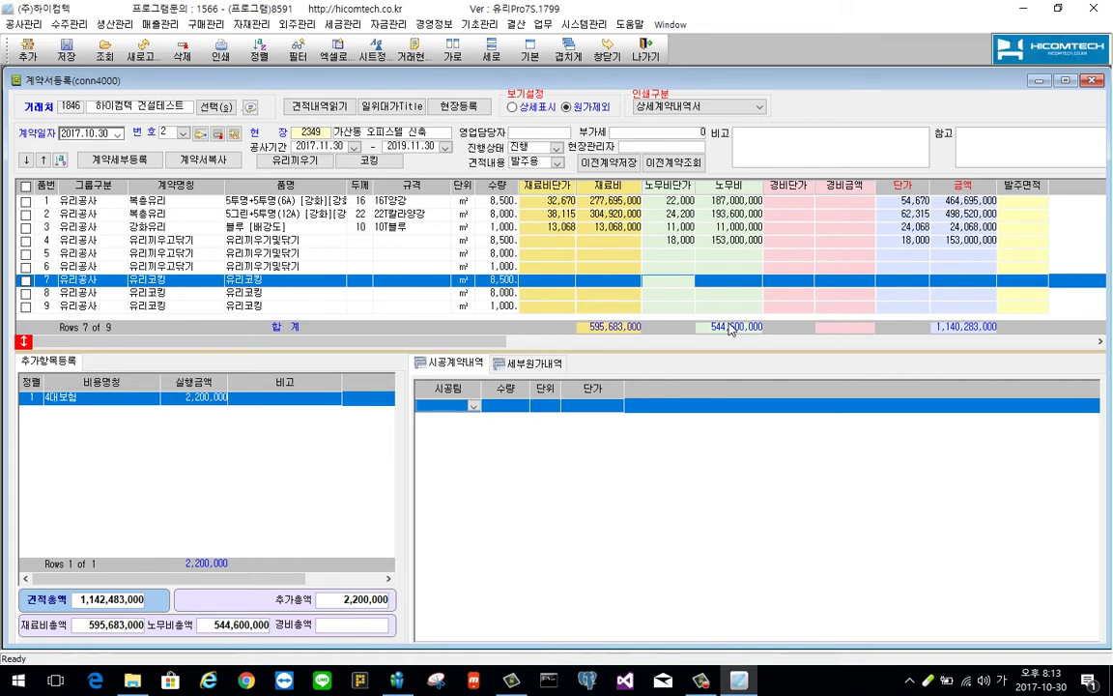
{"action": "type", "text": "4,000"}
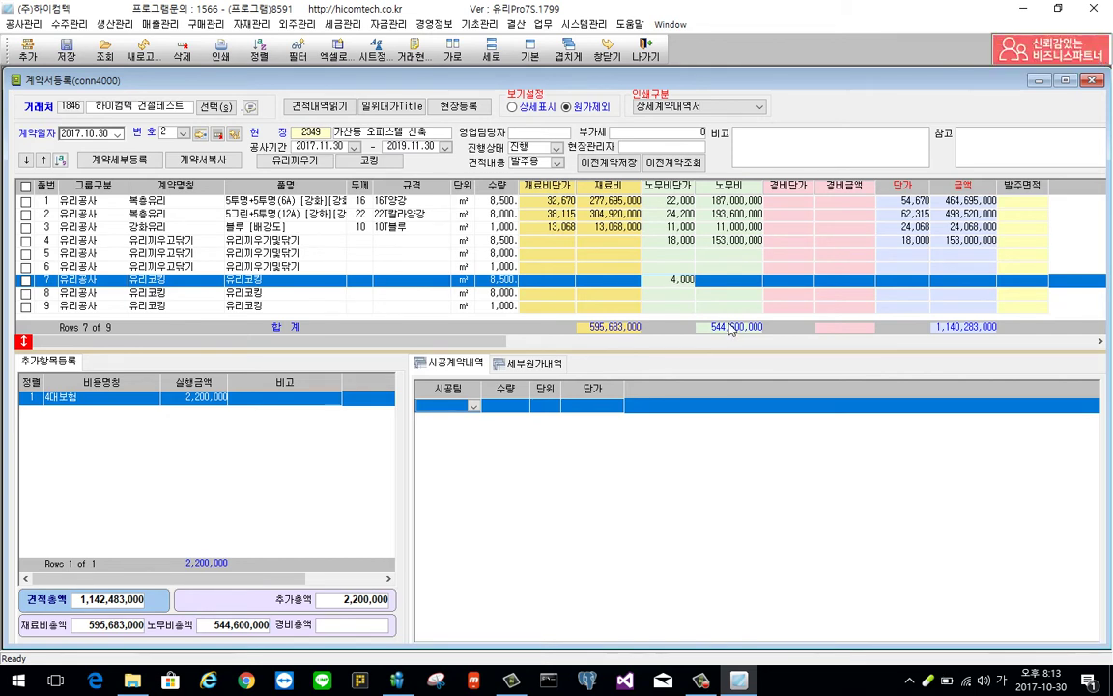
{"action": "key", "text": "Return"}
Set the labor unit price of the first glass item, 16T양강, to 0
{"action": "left_click", "coordinate": [681, 202]}
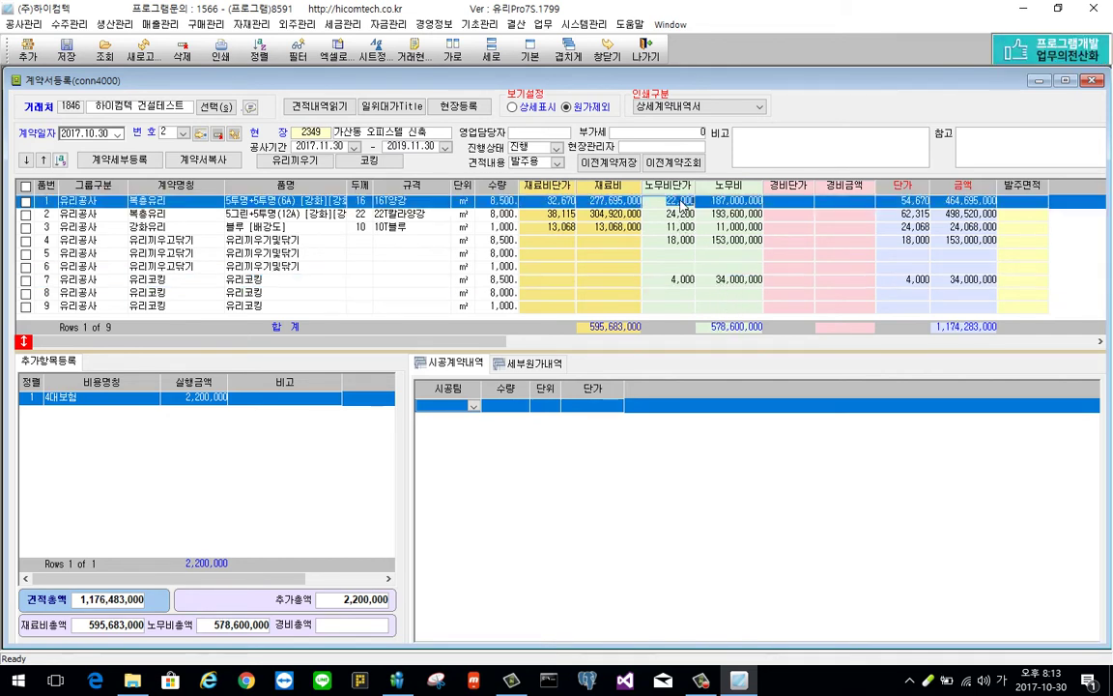
{"action": "type", "text": "0"}
{"action": "key", "text": "Return"}
{"action": "key", "text": "Down"}
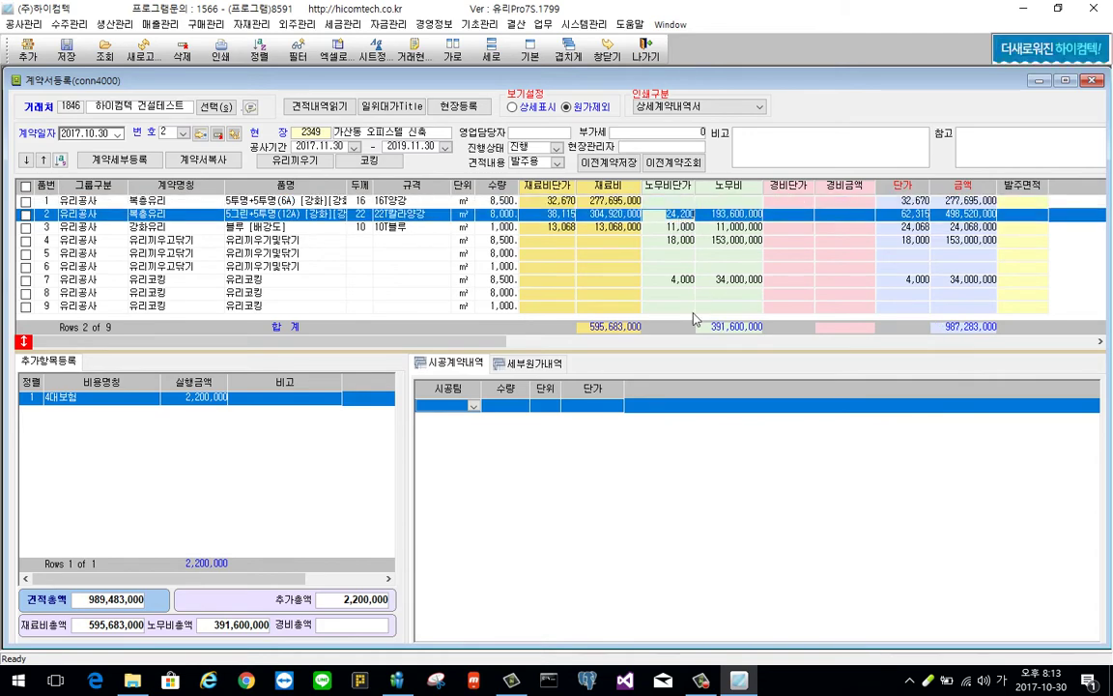
Set the labor unit price to 20,000 for glazing line 5 and 4,000 for caulking line 8
{"action": "left_click", "coordinate": [678, 254]}
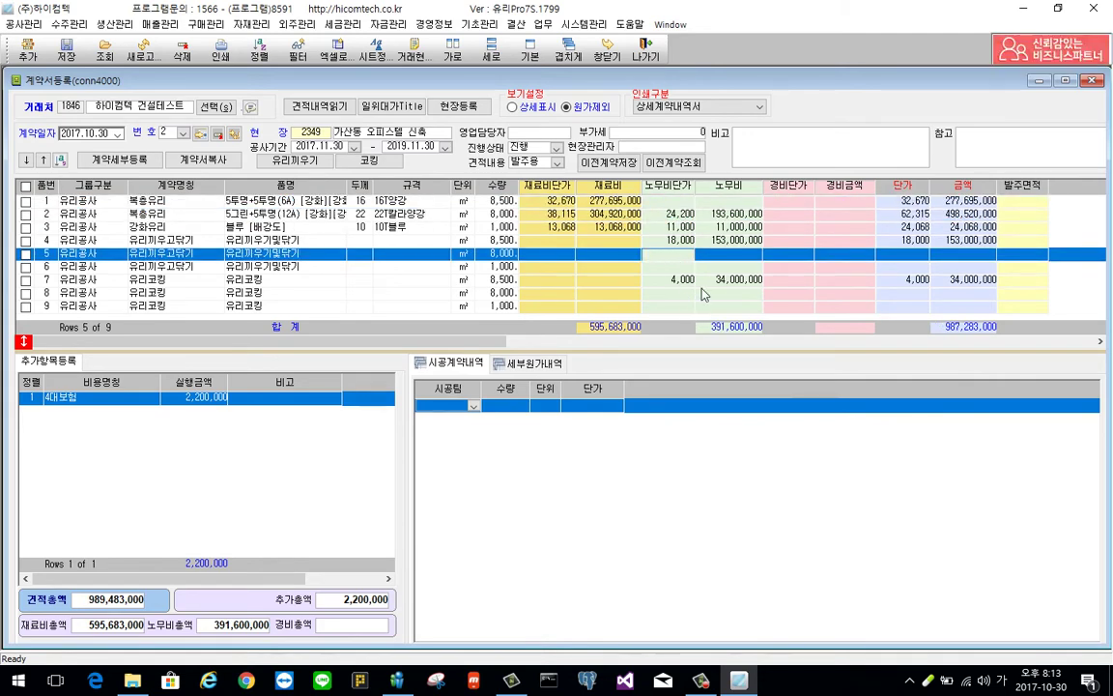
{"action": "type", "text": "20"}
{"action": "key", "text": "Return"}
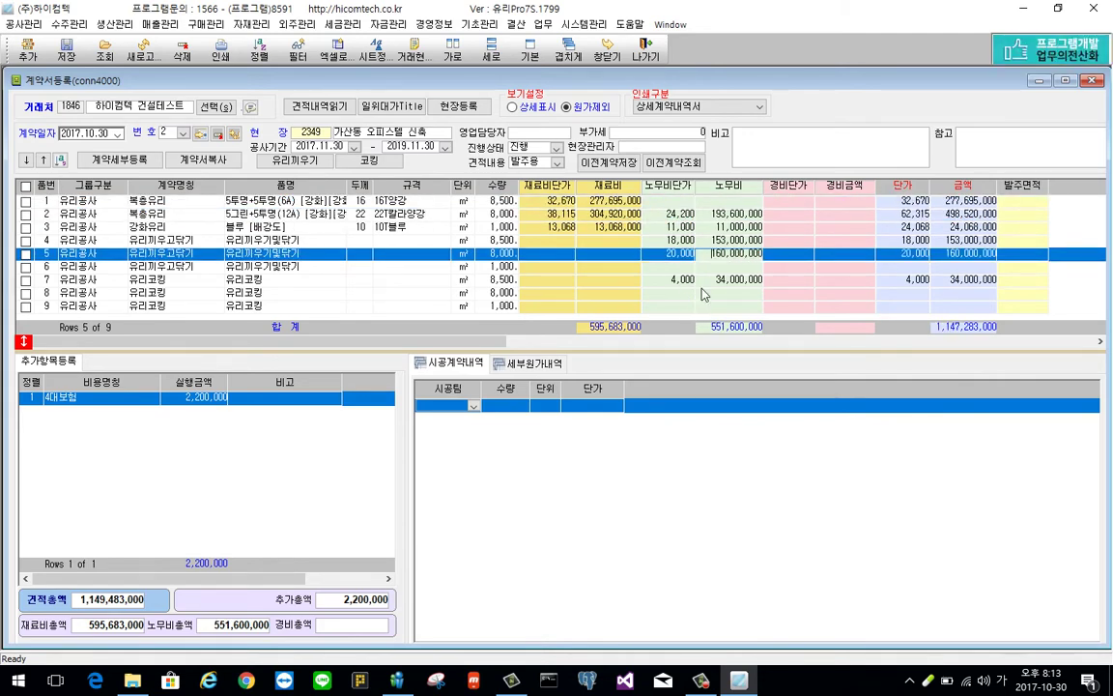
{"action": "left_click", "coordinate": [681, 294]}
{"action": "type", "text": "4,00"}
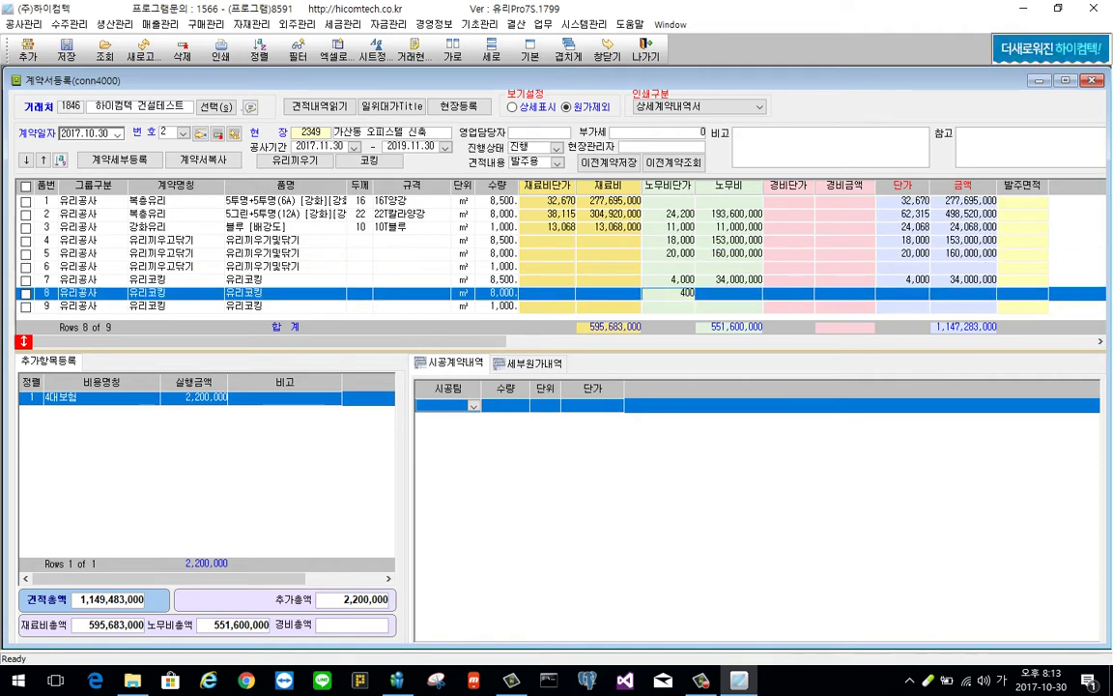
{"action": "type", "text": "0"}
{"action": "key", "text": "Return"}
Set the labor unit price to 14,000 for glazing line 6 and 4,000 for caulking line 9
{"action": "left_click", "coordinate": [682, 241]}
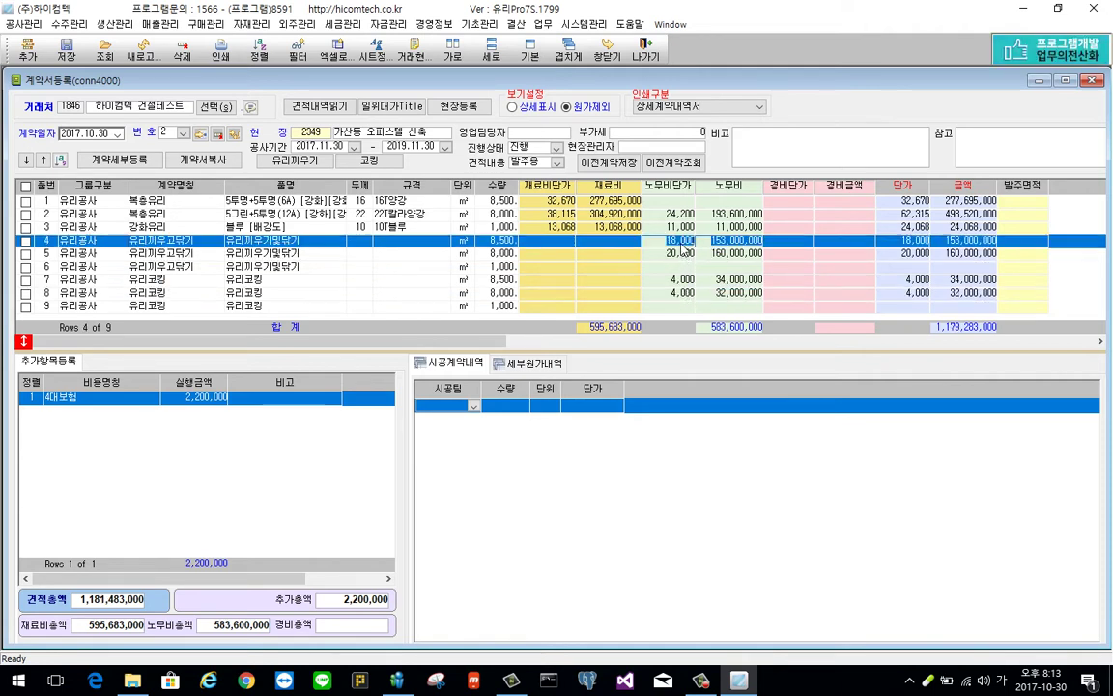
{"action": "left_click", "coordinate": [683, 266]}
{"action": "type", "text": "14,"}
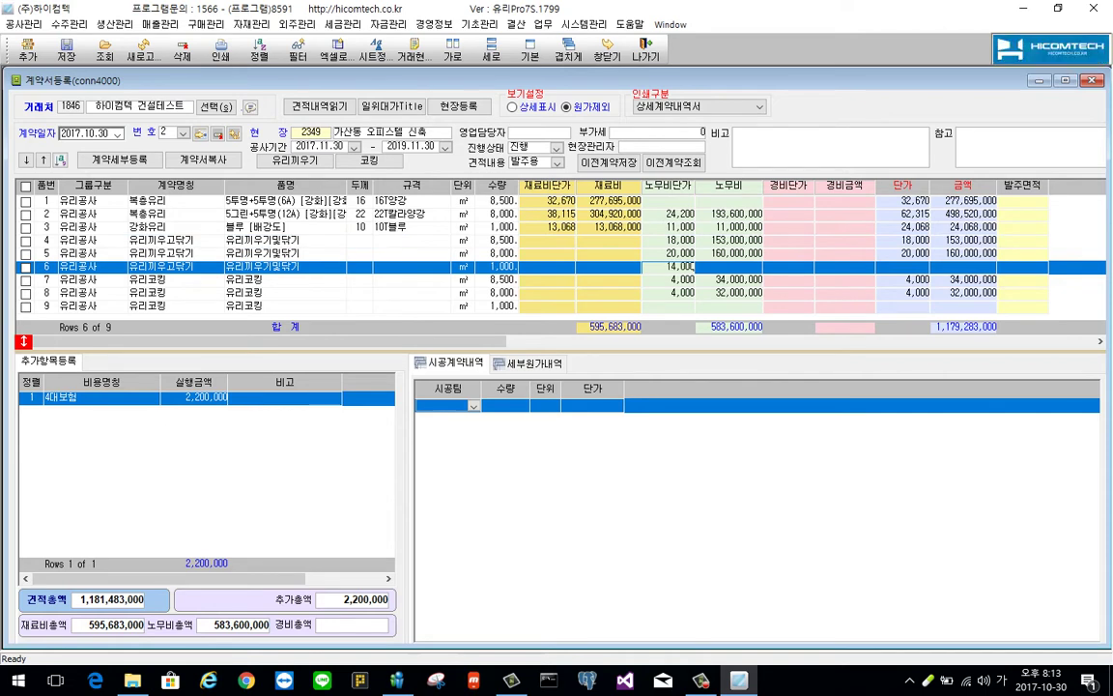
{"action": "type", "text": "000"}
{"action": "left_click", "coordinate": [688, 292]}
{"action": "left_click", "coordinate": [688, 307]}
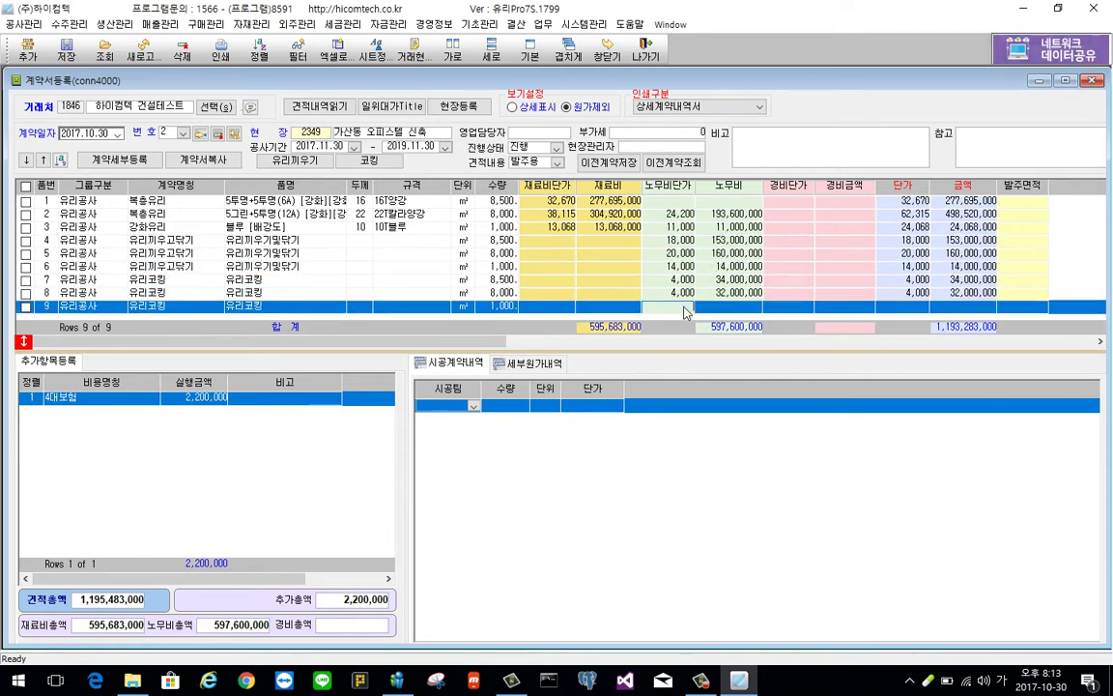
{"action": "type", "text": "4000"}
{"action": "key", "text": "Return"}
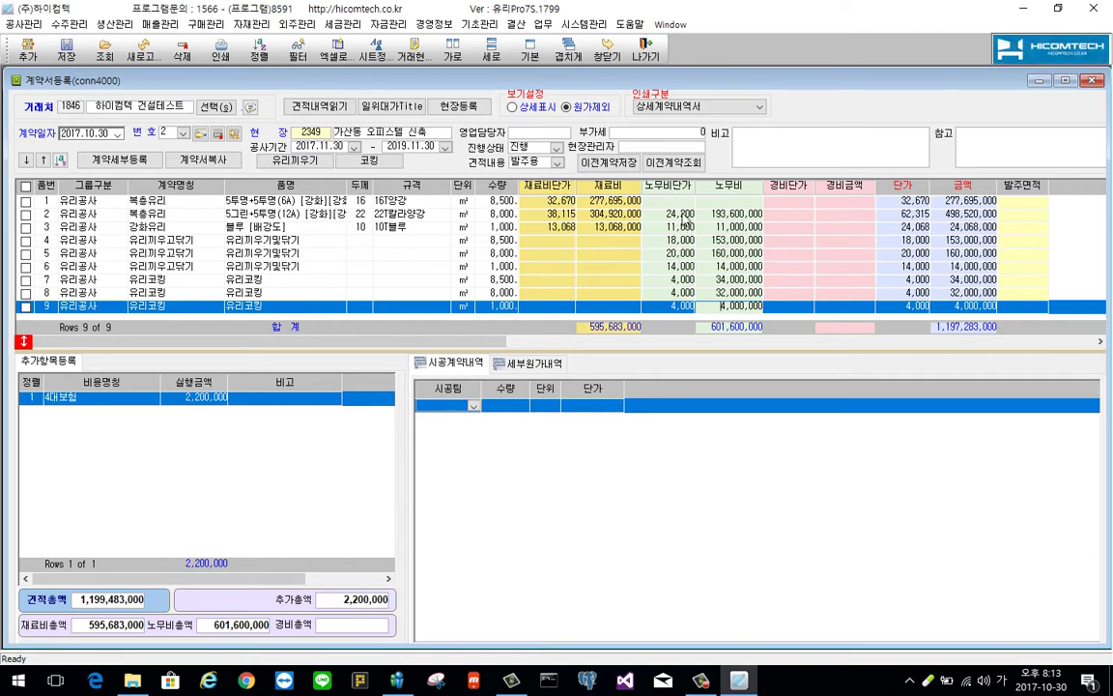
Set the labor unit prices of the 22T칼라양강 and 10T블루 glass items to 0
{"action": "left_click", "coordinate": [684, 213]}
{"action": "left_click", "coordinate": [681, 231]}
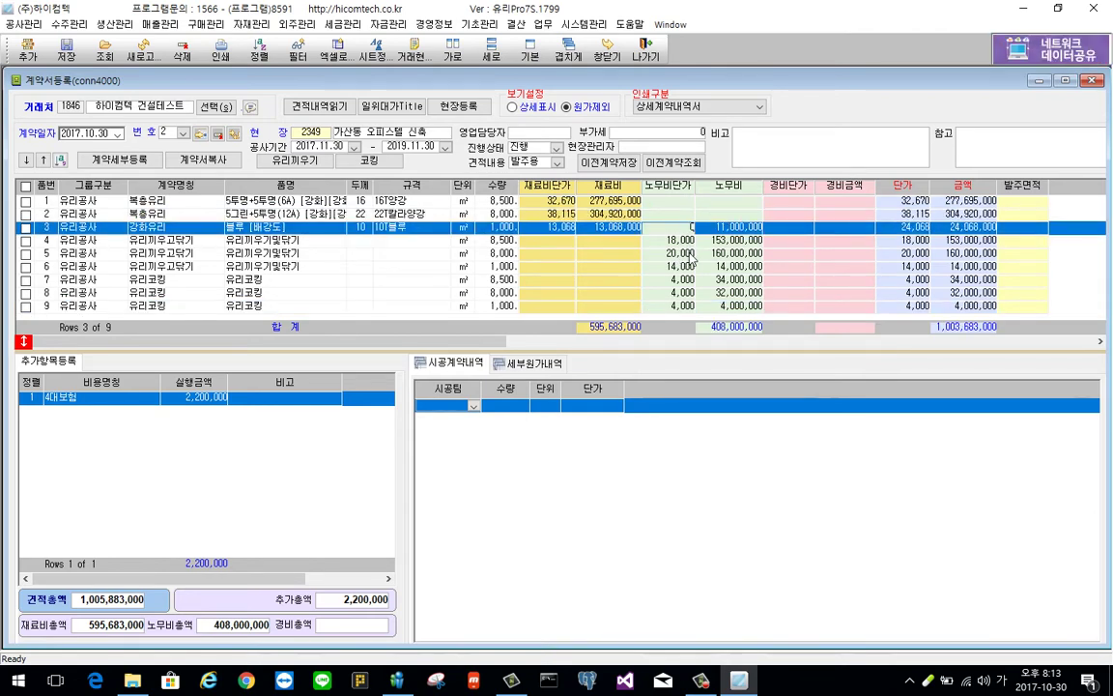
{"action": "right_click", "coordinate": [682, 228]}
{"action": "left_click", "coordinate": [718, 286]}
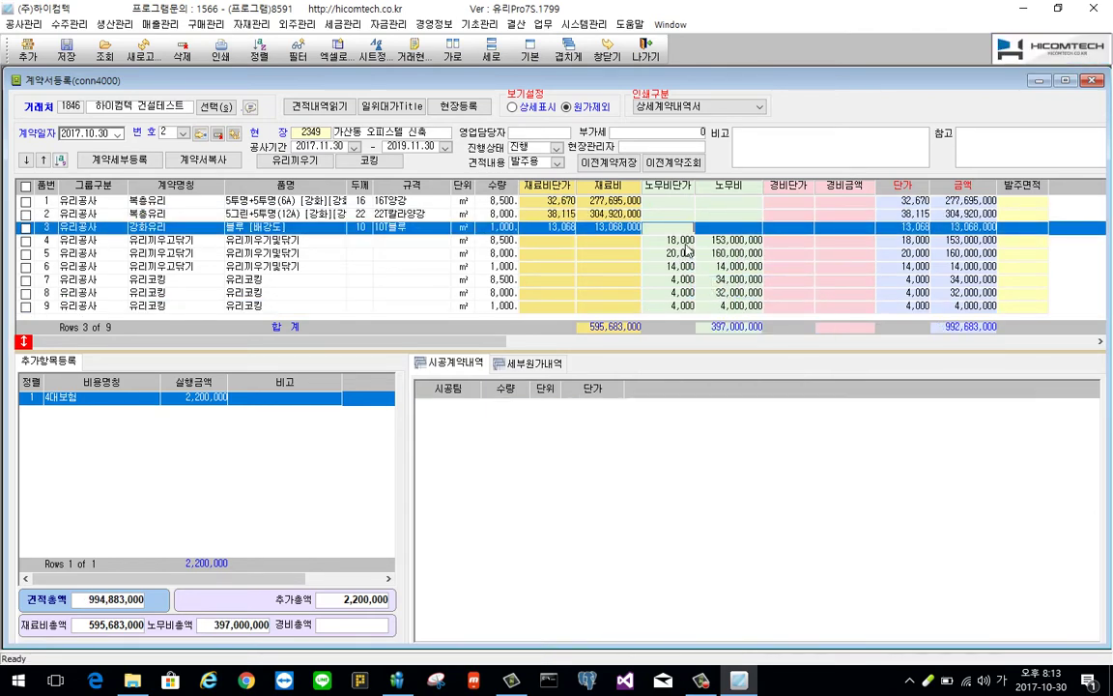
Check the construction team (시공팀) choices for glazing line 4, and open a new client form from 거래처등록
{"action": "key", "text": "Down"}
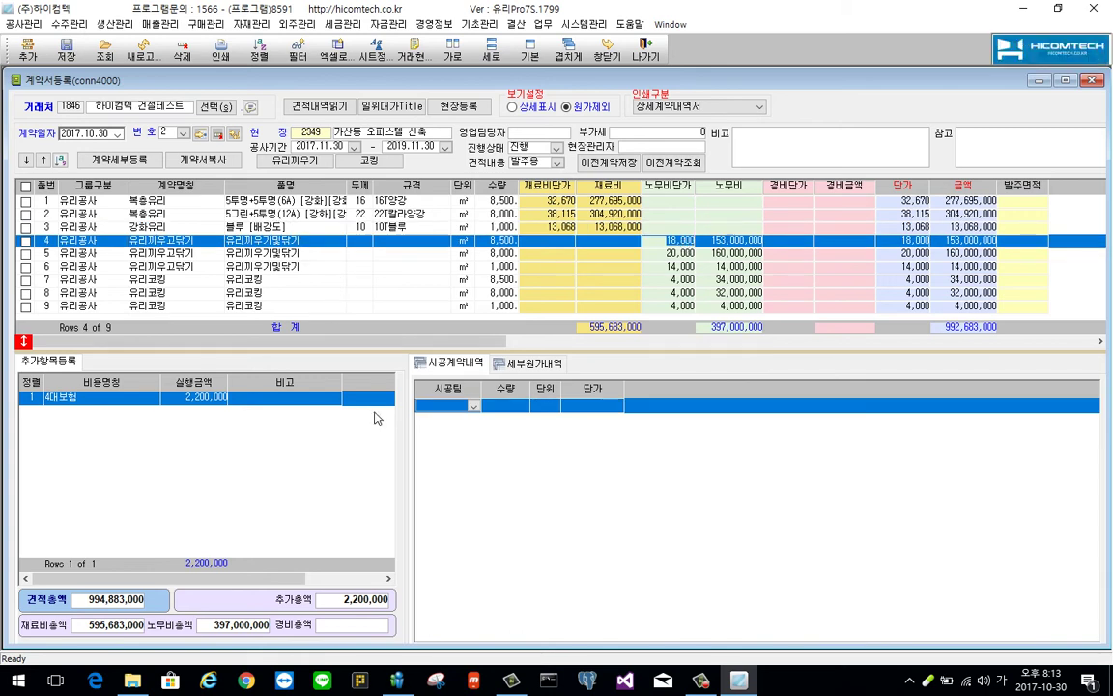
{"action": "left_click", "coordinate": [457, 410]}
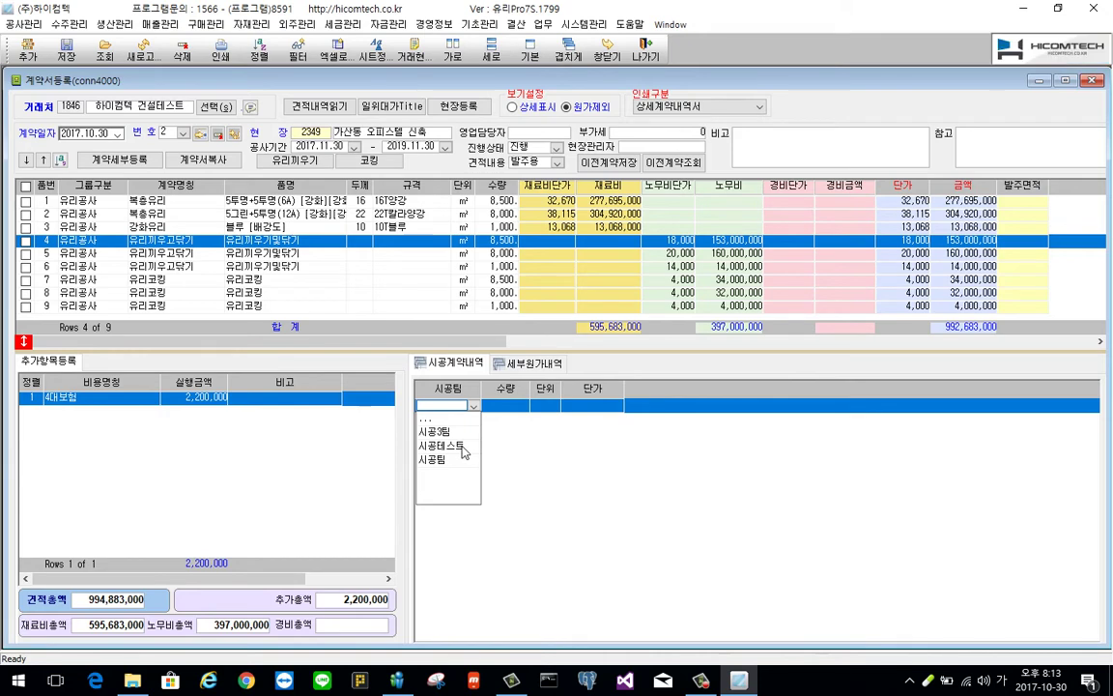
{"action": "left_click", "coordinate": [483, 26]}
{"action": "left_click", "coordinate": [512, 44]}
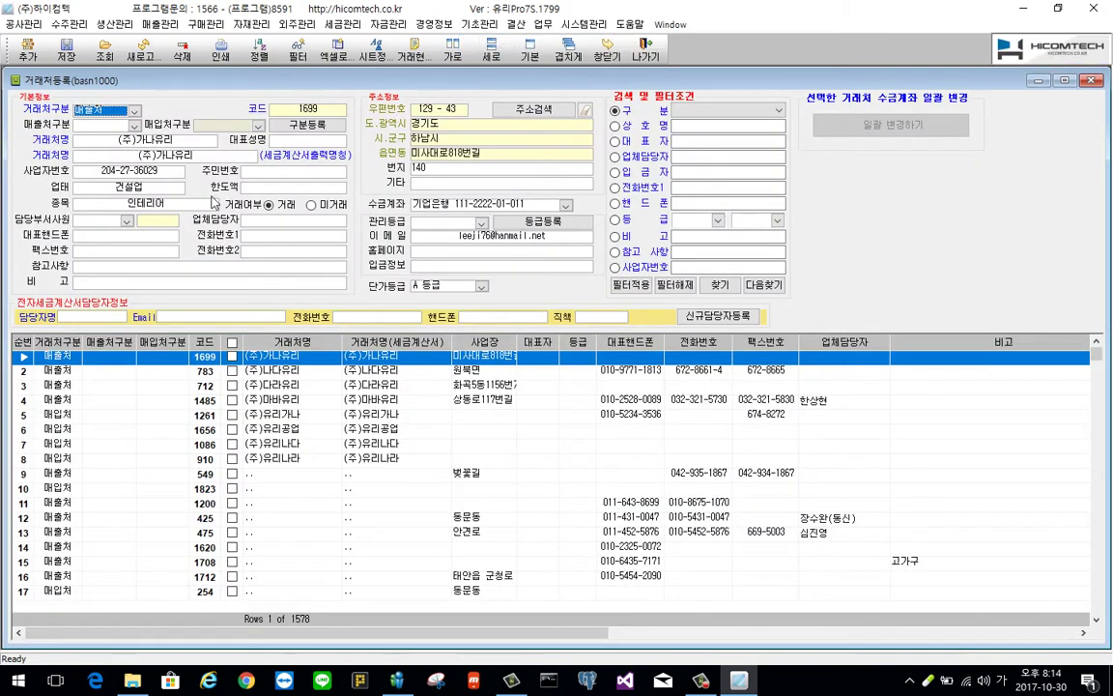
{"action": "right_click", "coordinate": [215, 199]}
{"action": "left_click", "coordinate": [279, 211]}
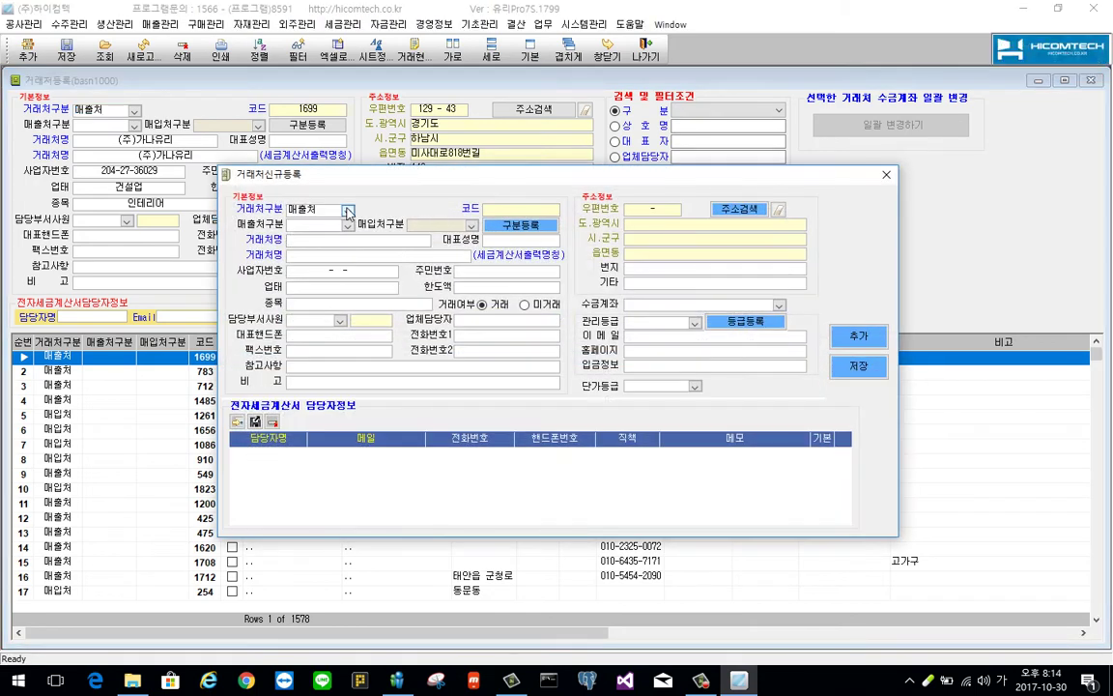
Demonstrate the 매입처 client type with the 시공팀 purchase category in the new client form, and close client registration without saving
{"action": "left_click", "coordinate": [319, 208]}
{"action": "left_click", "coordinate": [302, 234]}
{"action": "left_click", "coordinate": [430, 225]}
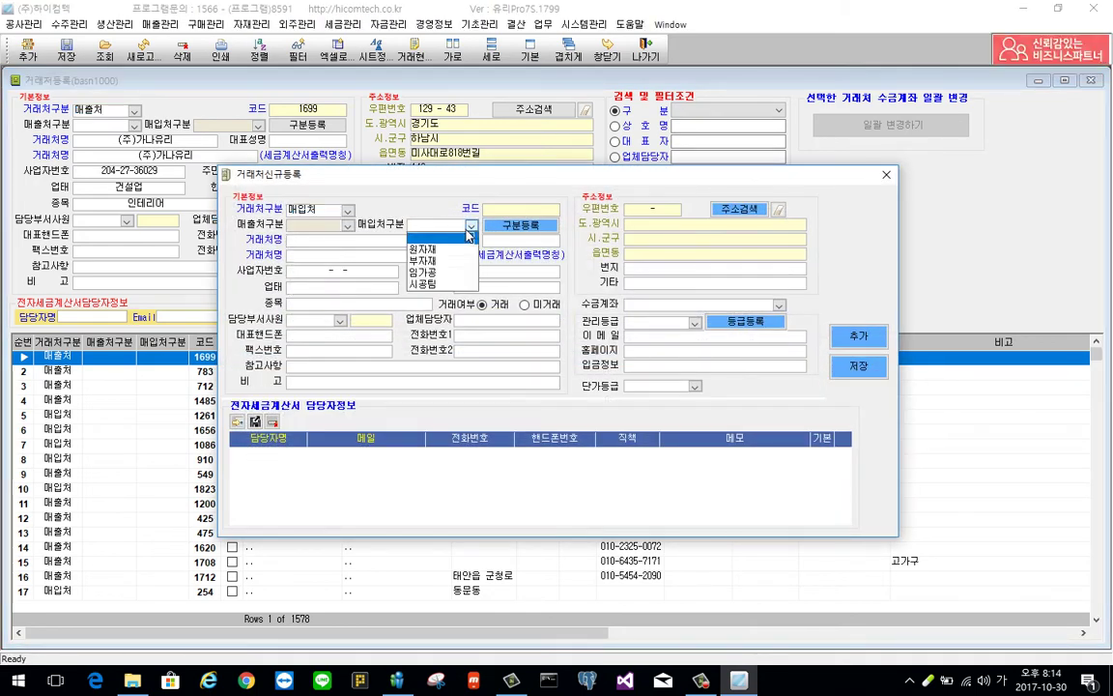
{"action": "left_click", "coordinate": [427, 286]}
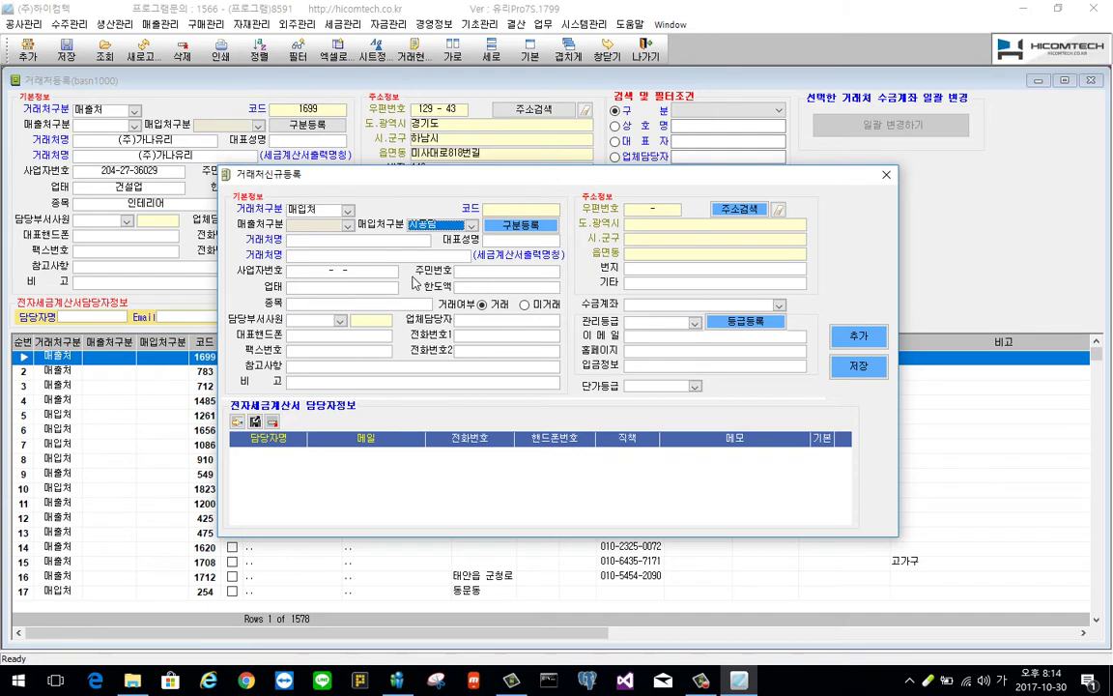
{"action": "left_click", "coordinate": [886, 175]}
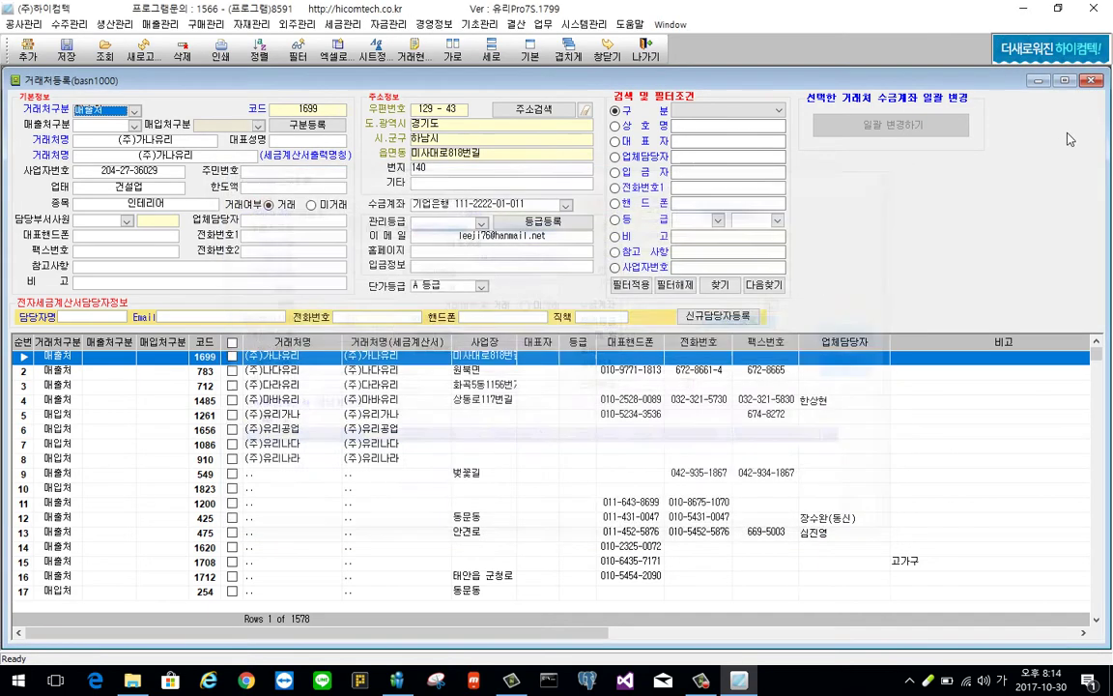
{"action": "left_click", "coordinate": [1092, 81]}
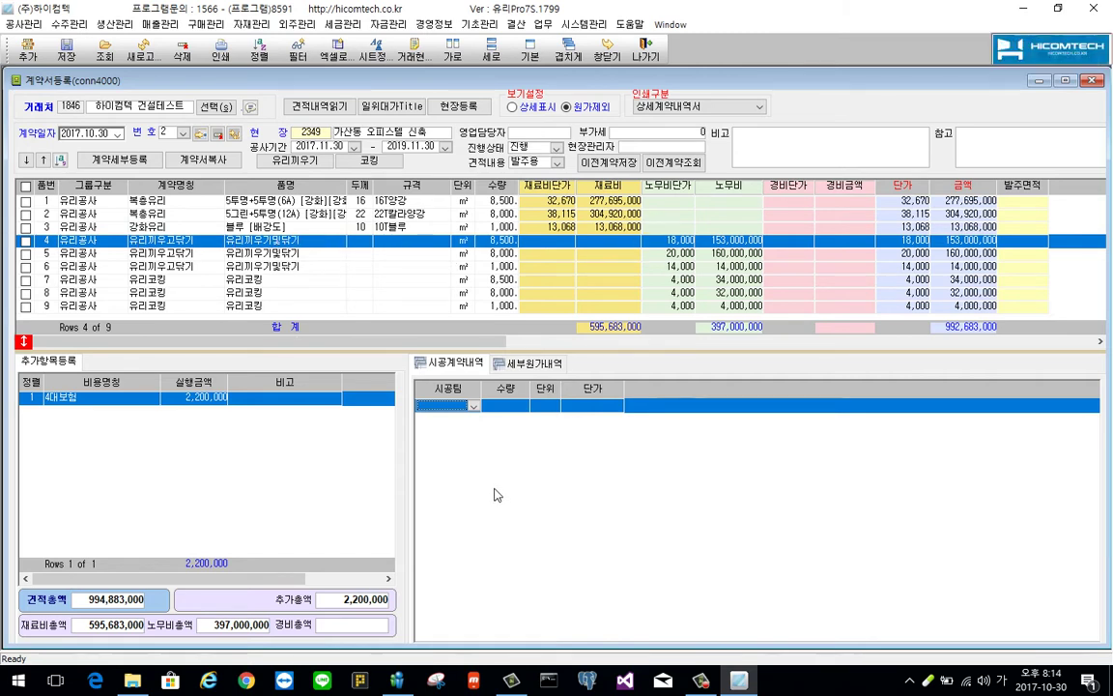
Assign 시공3팀 to glazing line 4 with quantity 8,500 ㎡ and a unit price of 15,000
{"action": "left_click", "coordinate": [473, 405]}
{"action": "left_click", "coordinate": [455, 440]}
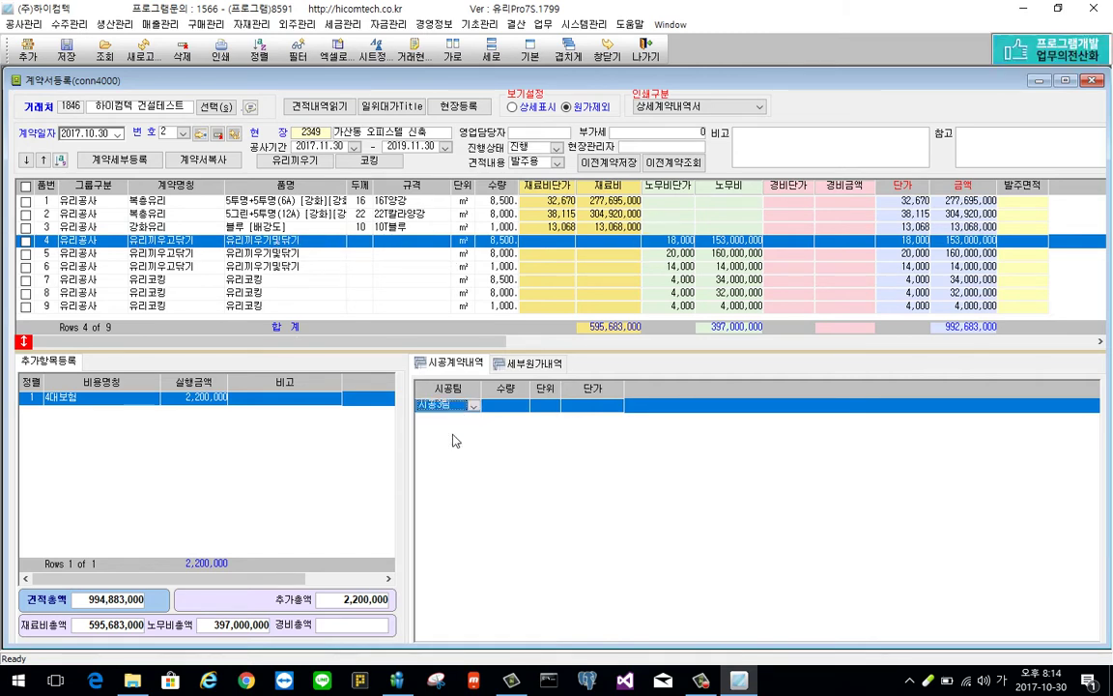
{"action": "left_click", "coordinate": [517, 407]}
{"action": "type", "text": "8,500"}
{"action": "key", "text": "Return"}
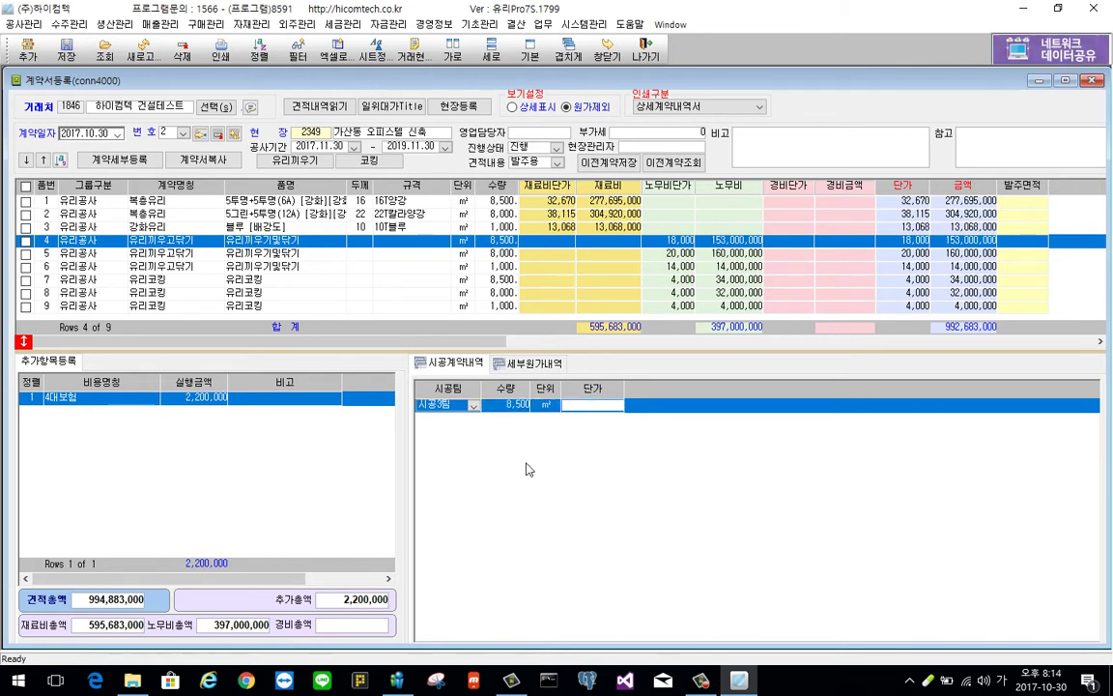
{"action": "type", "text": "1500"}
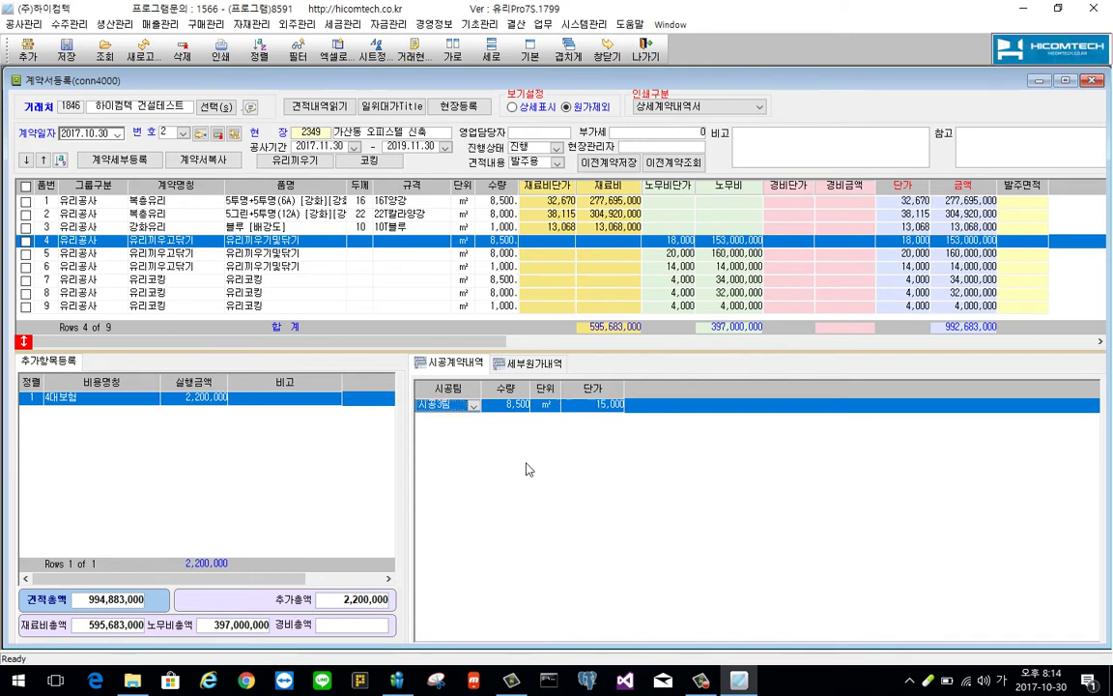
Assign 시공테스트 to glazing line 5 with quantity 8,000 ㎡ and a unit price of 17,000
{"action": "left_click", "coordinate": [300, 256]}
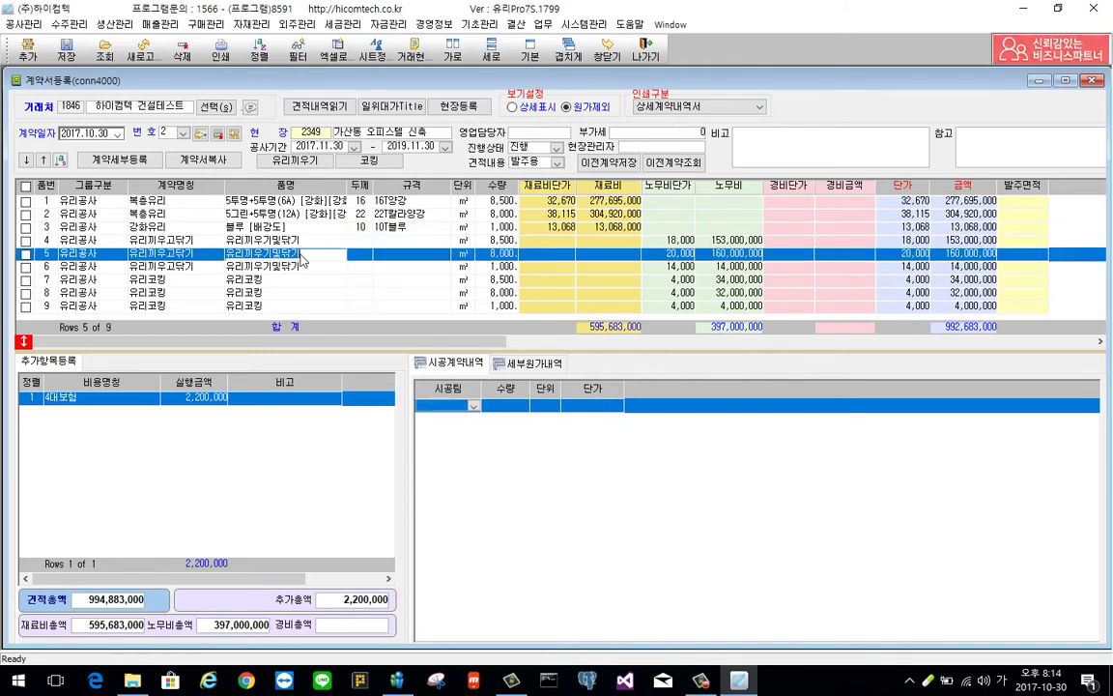
{"action": "left_click", "coordinate": [472, 407]}
{"action": "left_click", "coordinate": [454, 445]}
{"action": "left_click", "coordinate": [483, 402]}
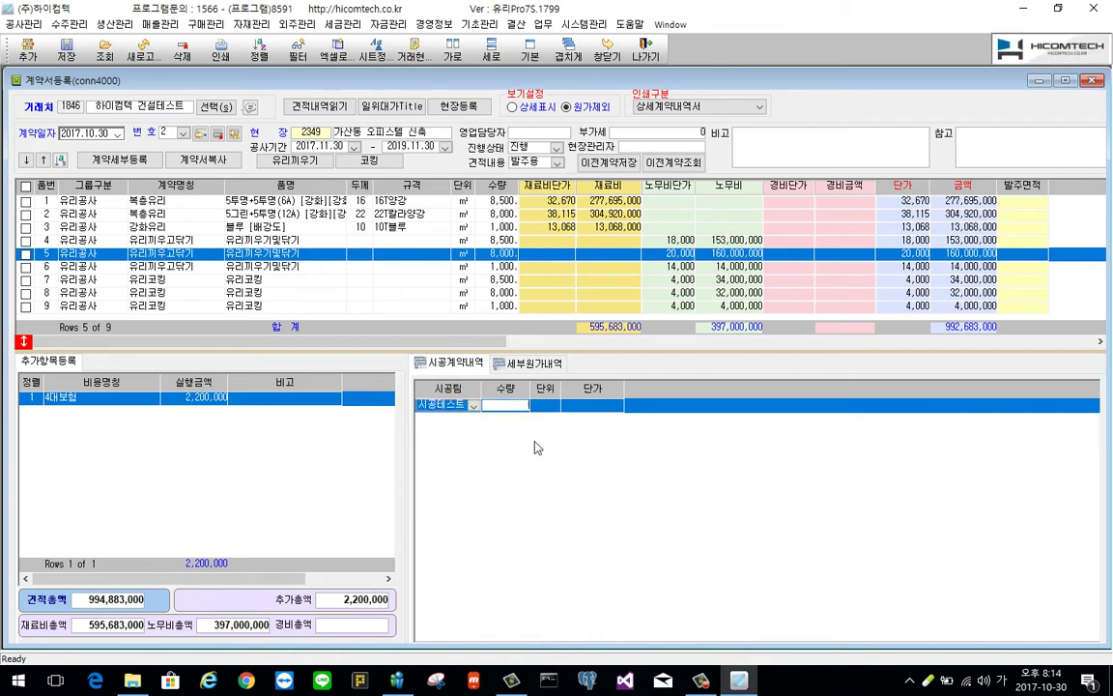
{"action": "type", "text": "8,000"}
{"action": "key", "text": "Return"}
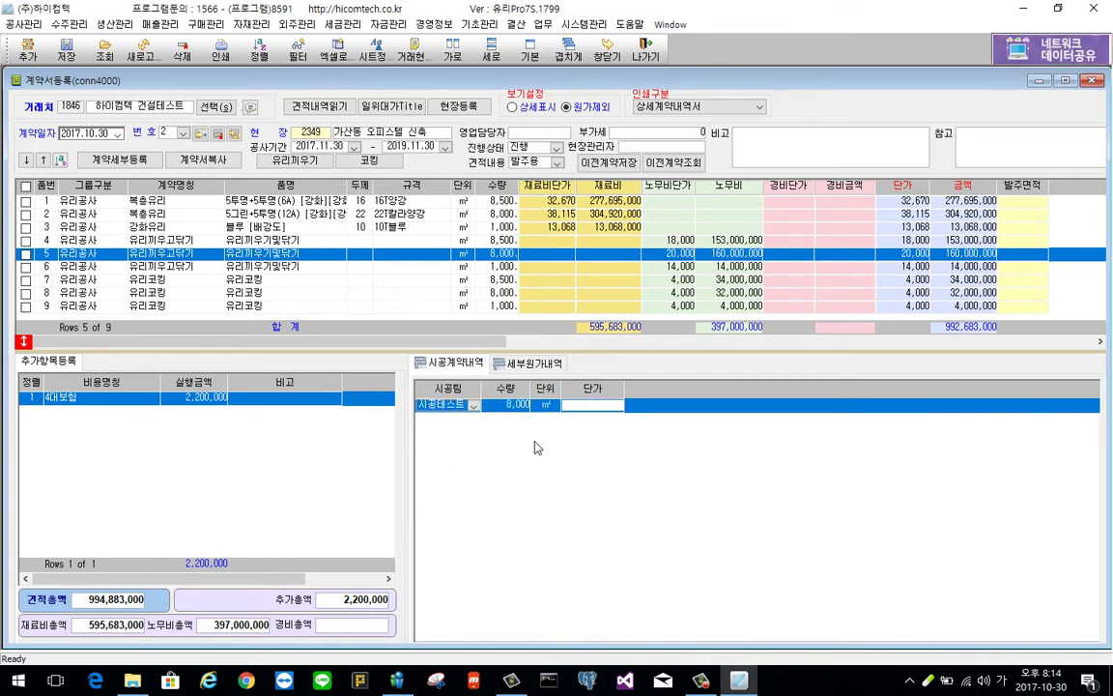
{"action": "key", "text": "Return"}
{"action": "type", "text": "170000"}
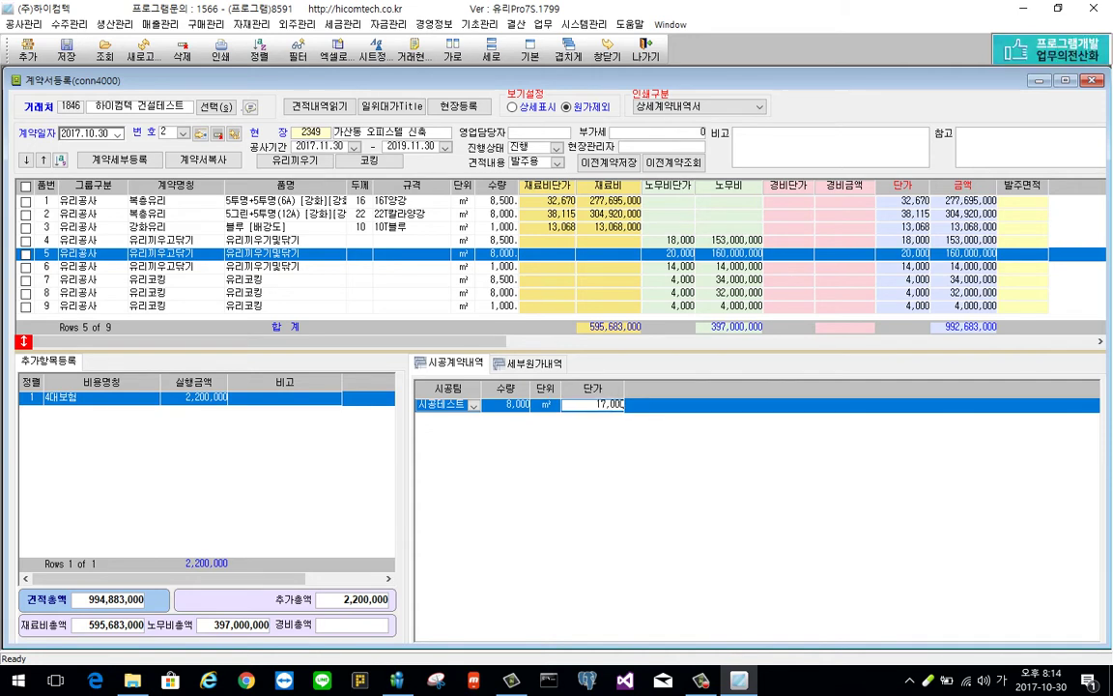
{"action": "key", "text": "Return"}
Assign 시공팀 to glazing line 6 with quantity 1,000 ㎡ and a unit price of 10,000
{"action": "left_click", "coordinate": [299, 265]}
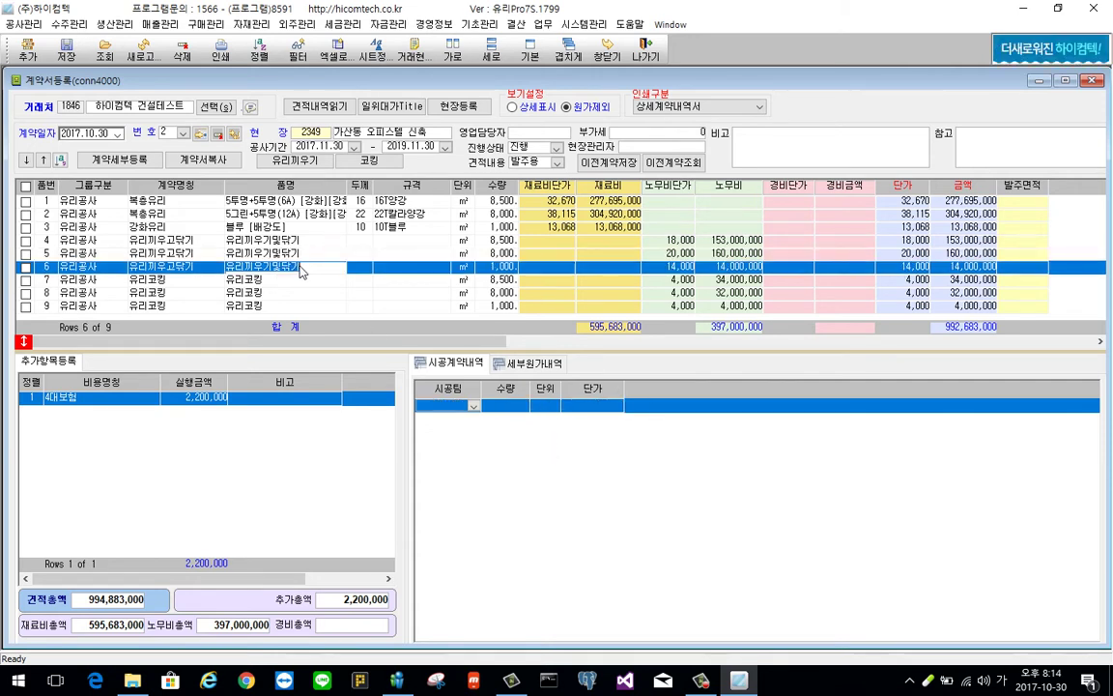
{"action": "left_click", "coordinate": [474, 406]}
{"action": "left_click", "coordinate": [435, 459]}
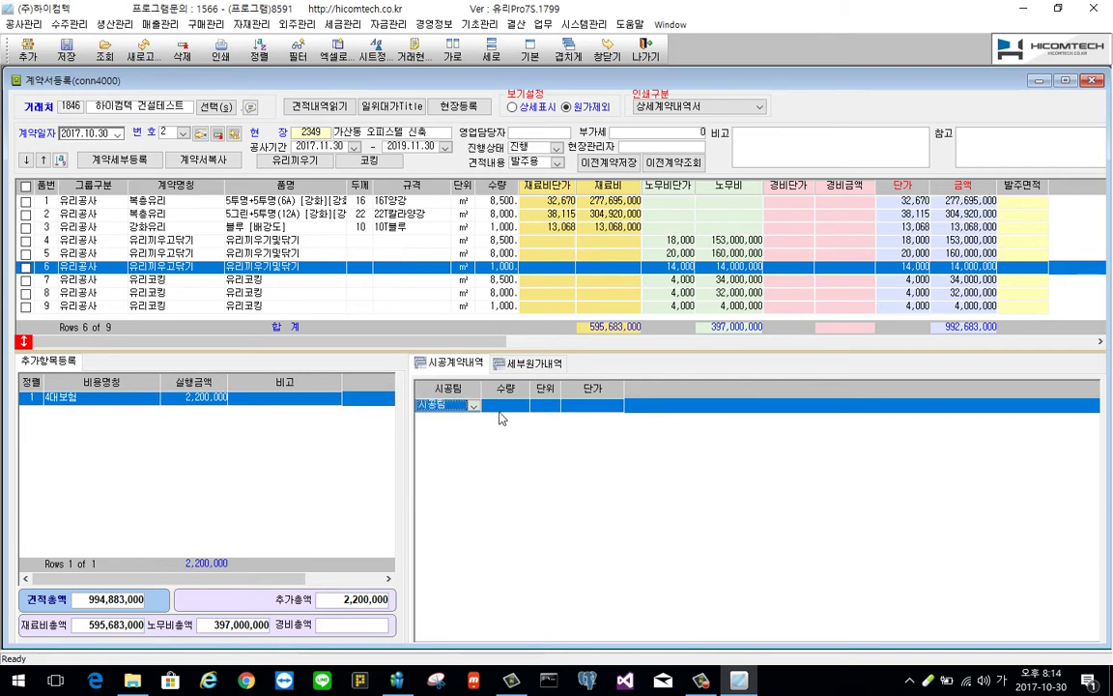
{"action": "type", "text": "1000"}
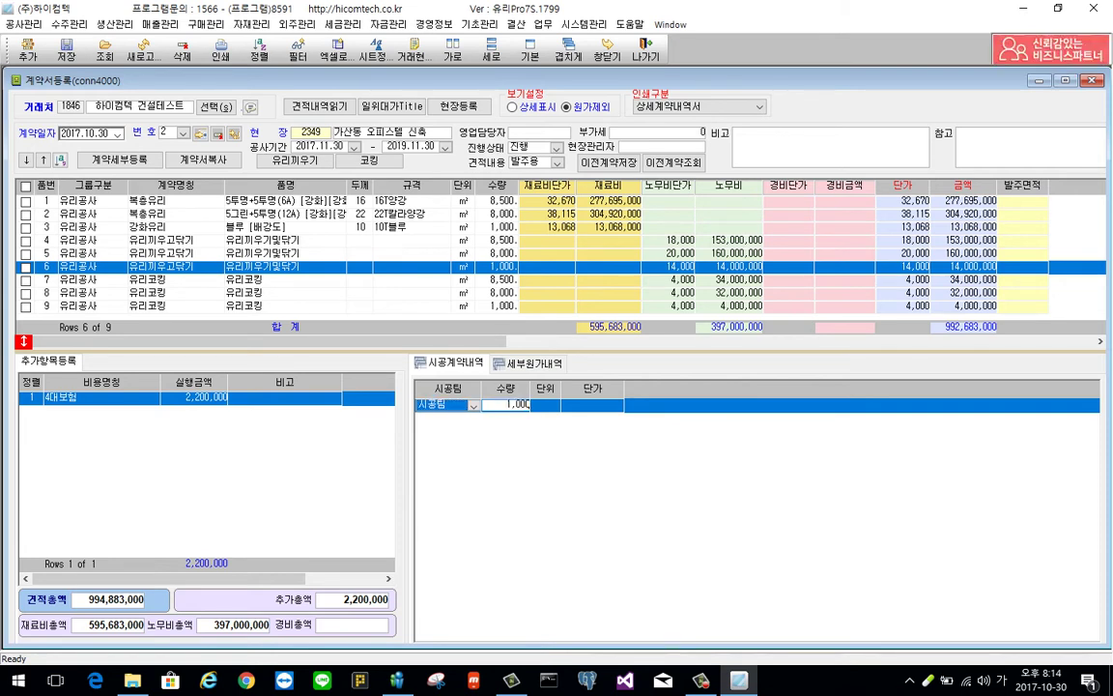
{"action": "key", "text": "Return"}
{"action": "key", "text": "Return"}
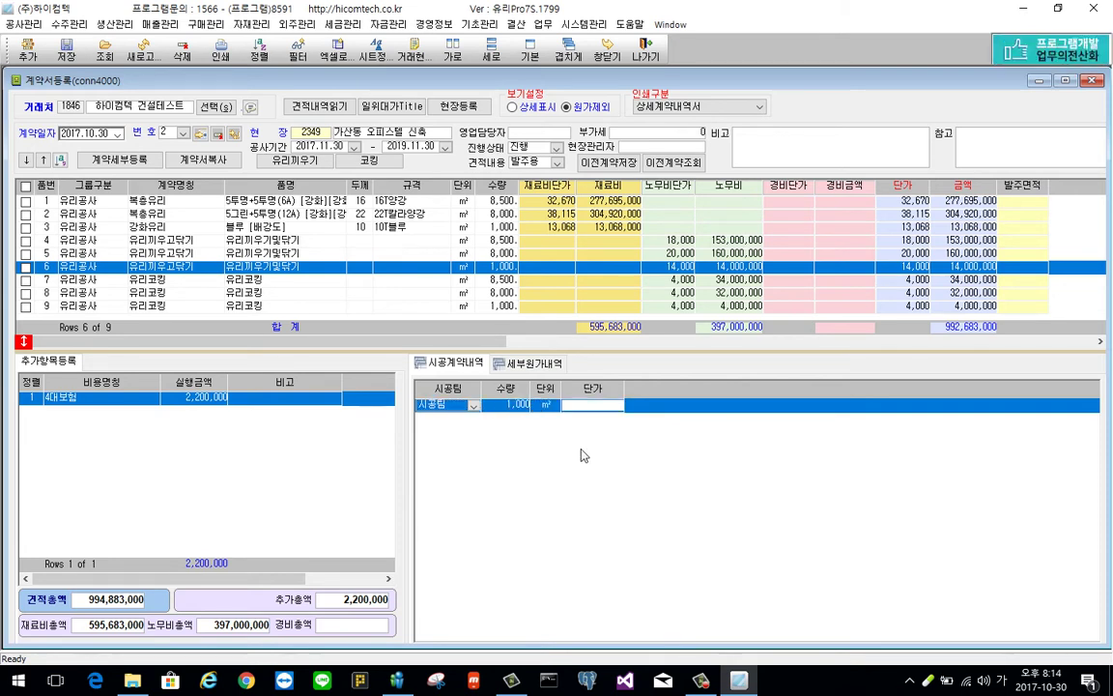
{"action": "type", "text": "10,00"}
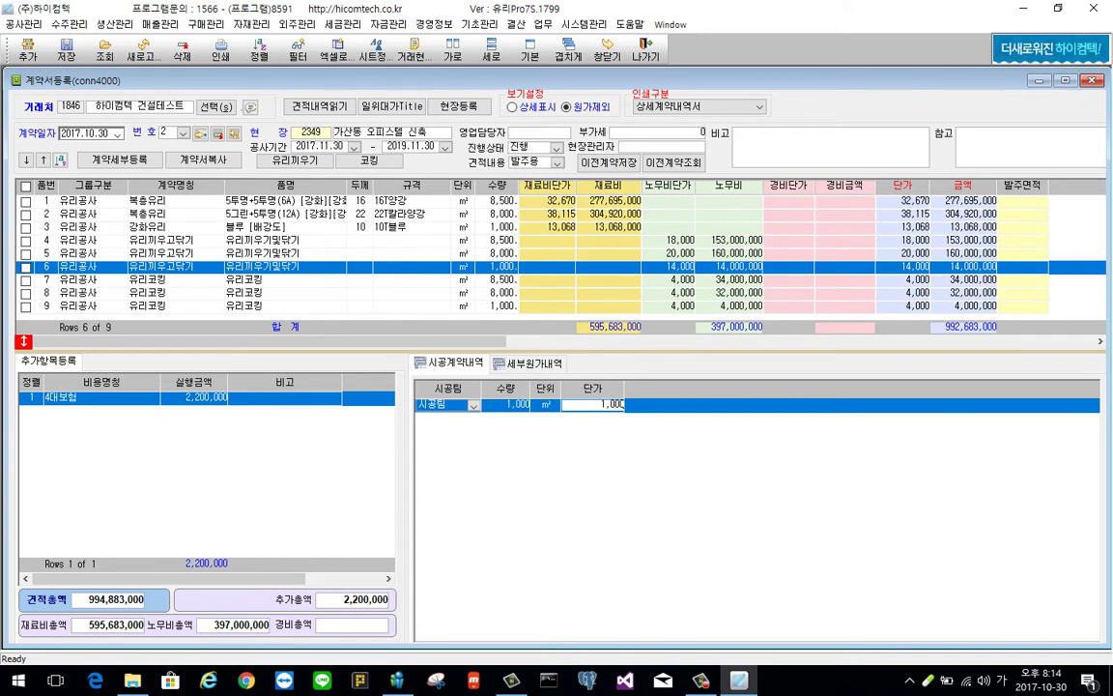
{"action": "type", "text": "0"}
{"action": "key", "text": "Return"}
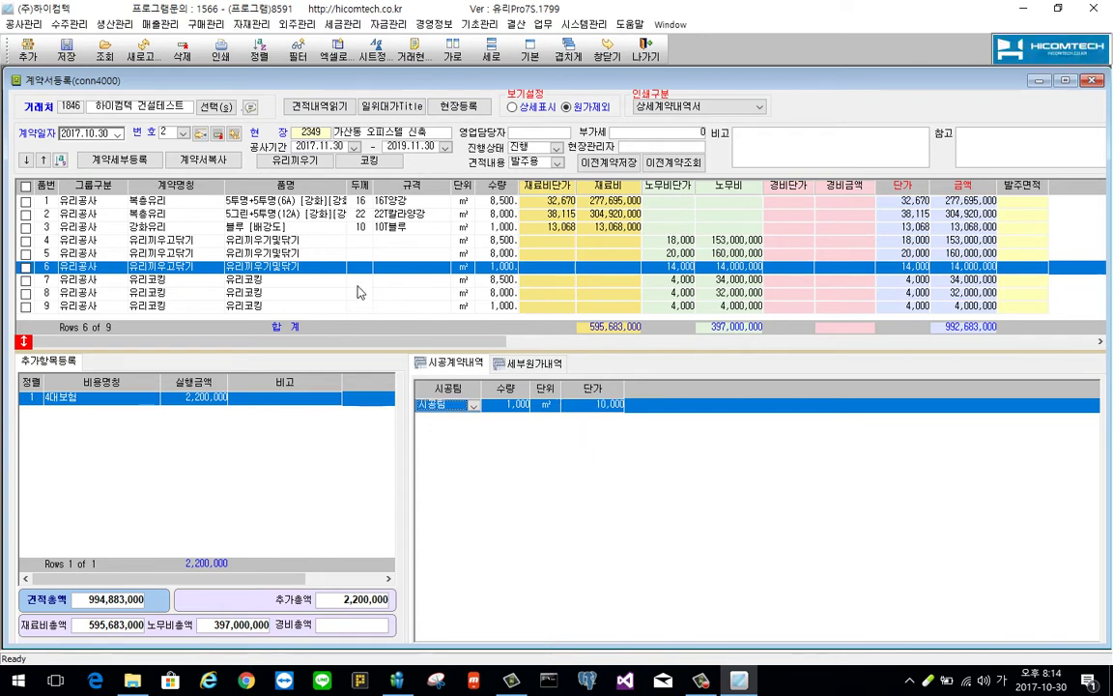
Assign the "..." construction team to caulking line 7 with quantity 8,500 ㎡ and a unit price of 2,000
{"action": "left_click", "coordinate": [356, 284]}
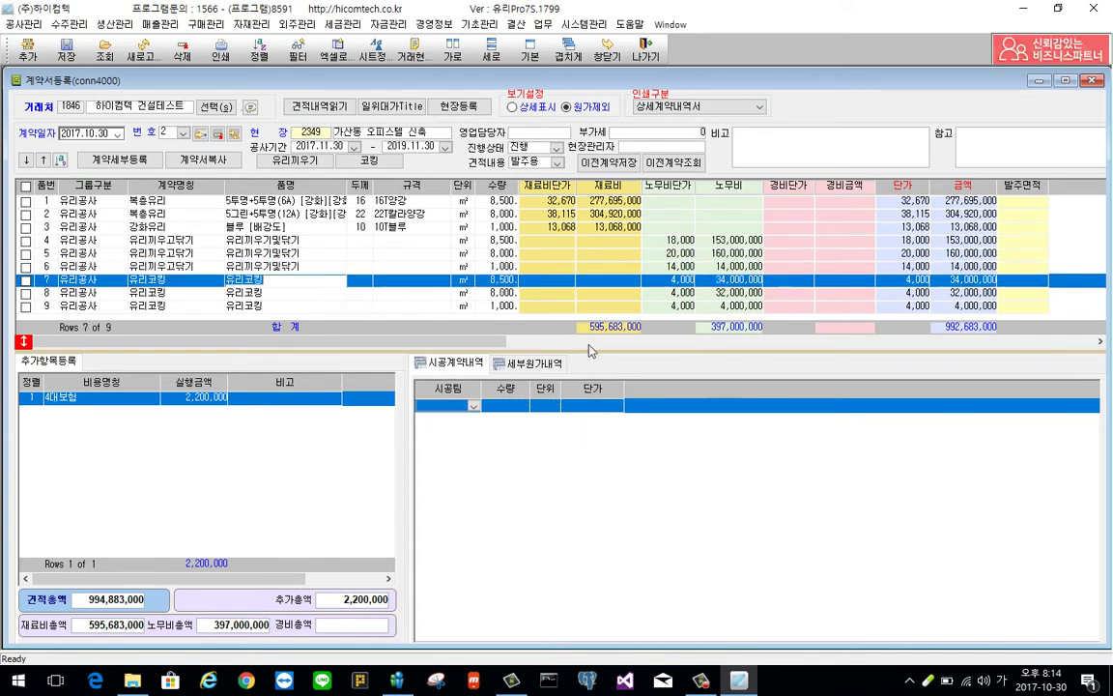
{"action": "left_click", "coordinate": [474, 406]}
{"action": "left_click", "coordinate": [494, 411]}
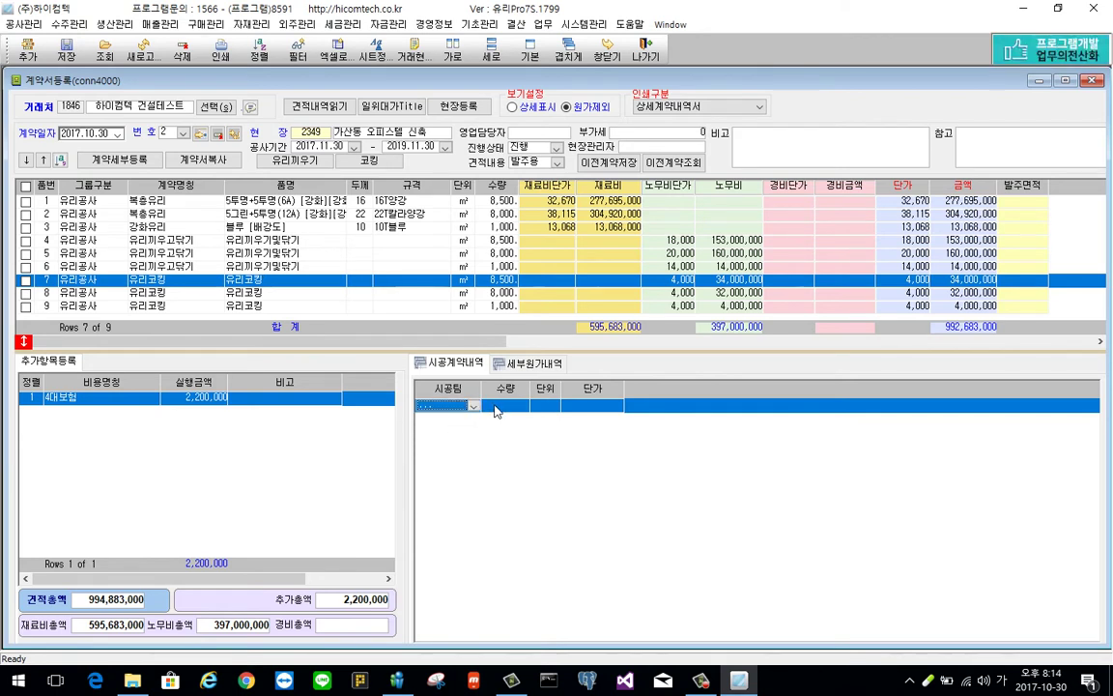
{"action": "left_click", "coordinate": [494, 407]}
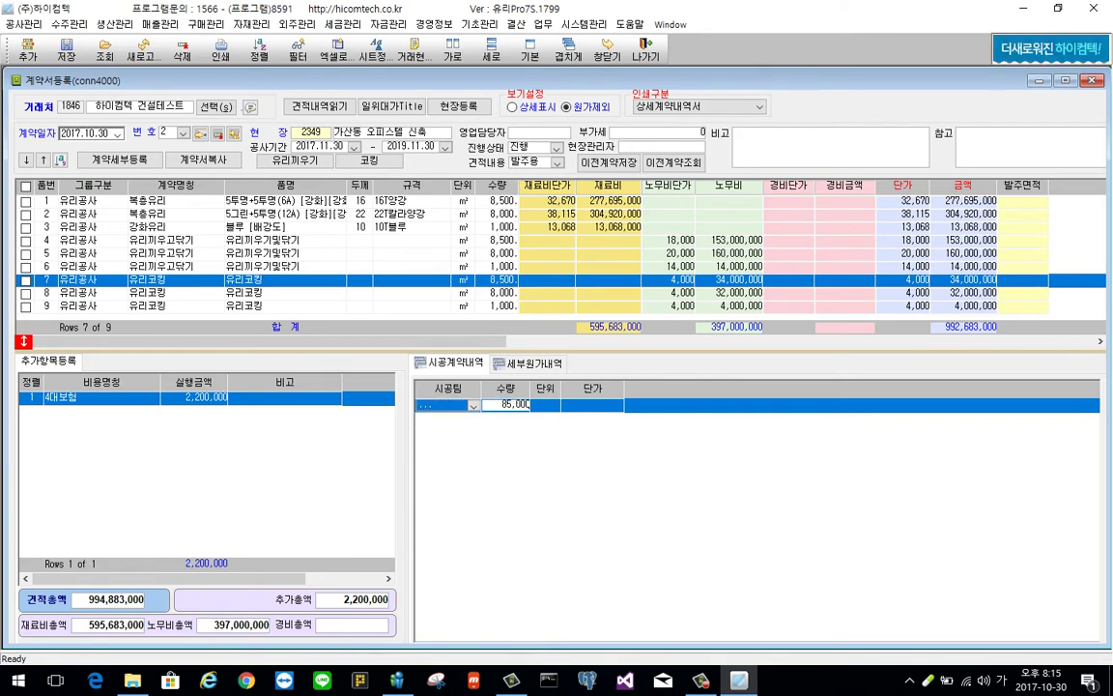
{"action": "key", "text": "Tab"}
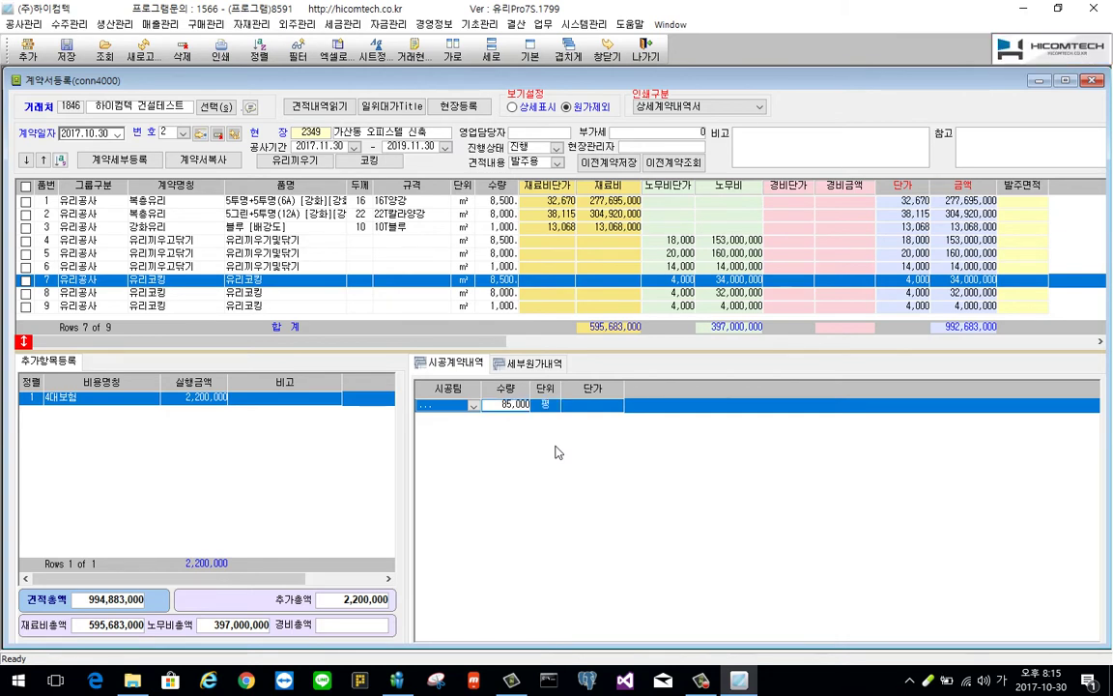
{"action": "key", "text": "Return"}
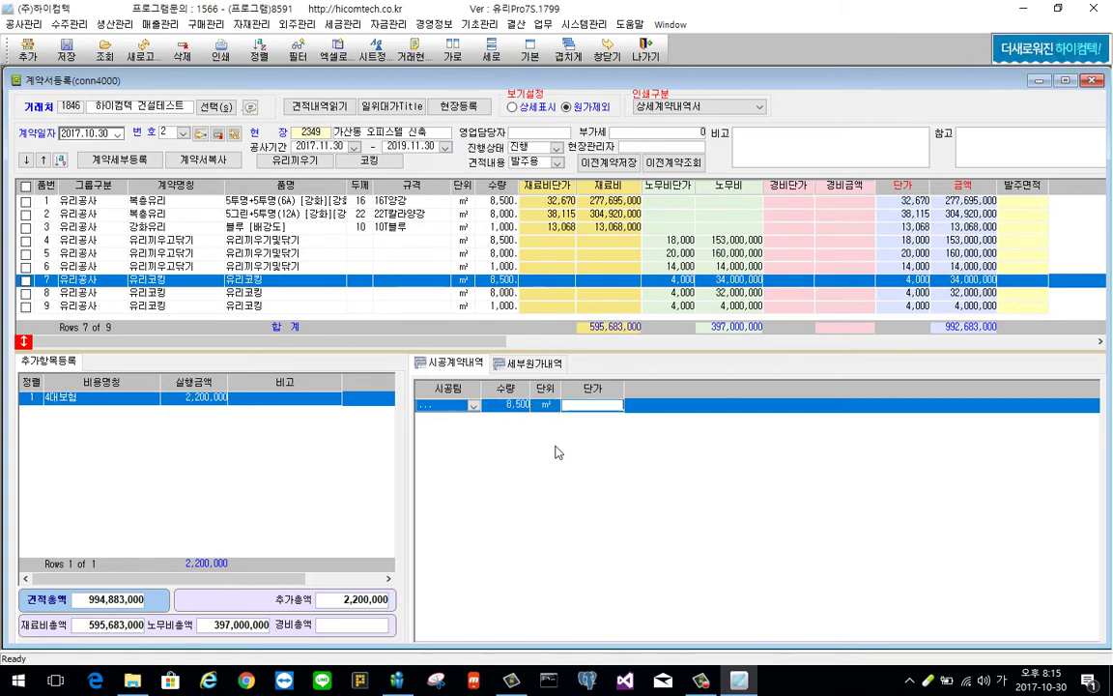
{"action": "type", "text": "4"}
{"action": "key", "text": "BackSpace"}
{"action": "type", "text": "20"}
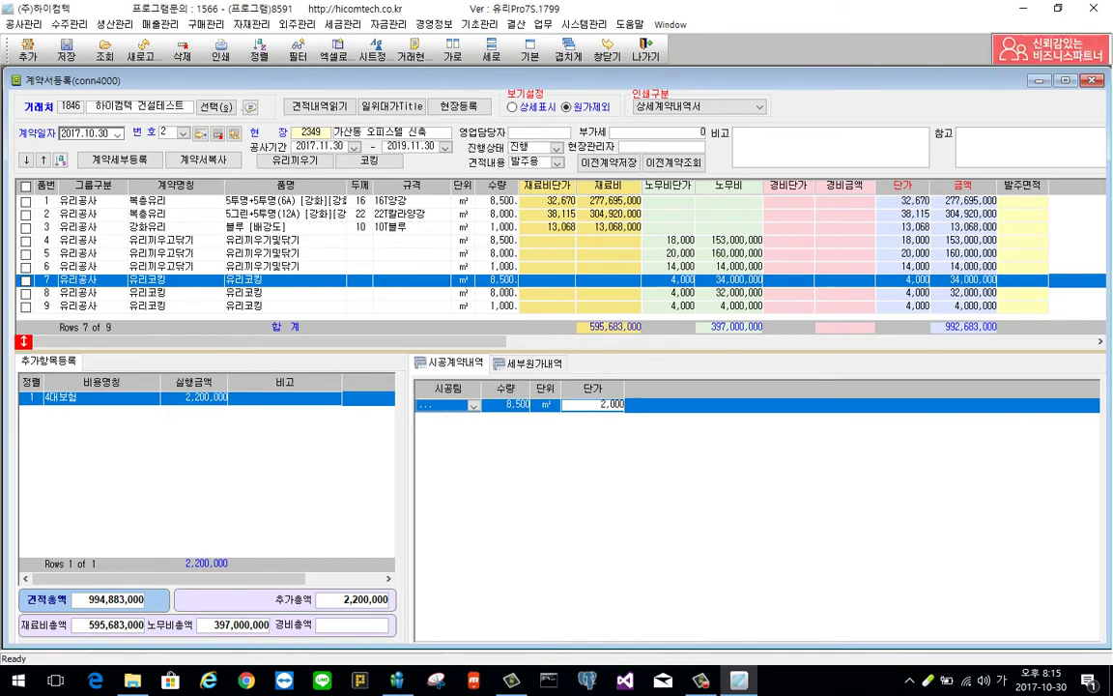
Assign 시공3팀 to caulking line 8 with quantity 8,000 ㎡ and a unit price of 2,000
{"action": "left_click", "coordinate": [502, 291]}
{"action": "left_click", "coordinate": [474, 405]}
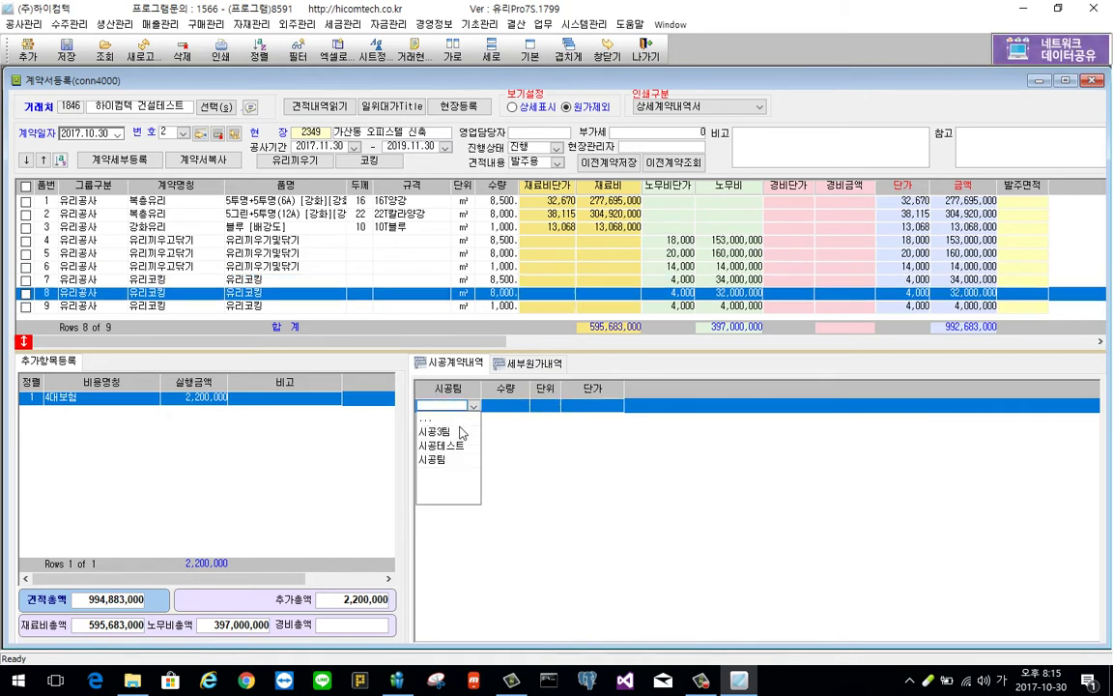
{"action": "left_click", "coordinate": [435, 462]}
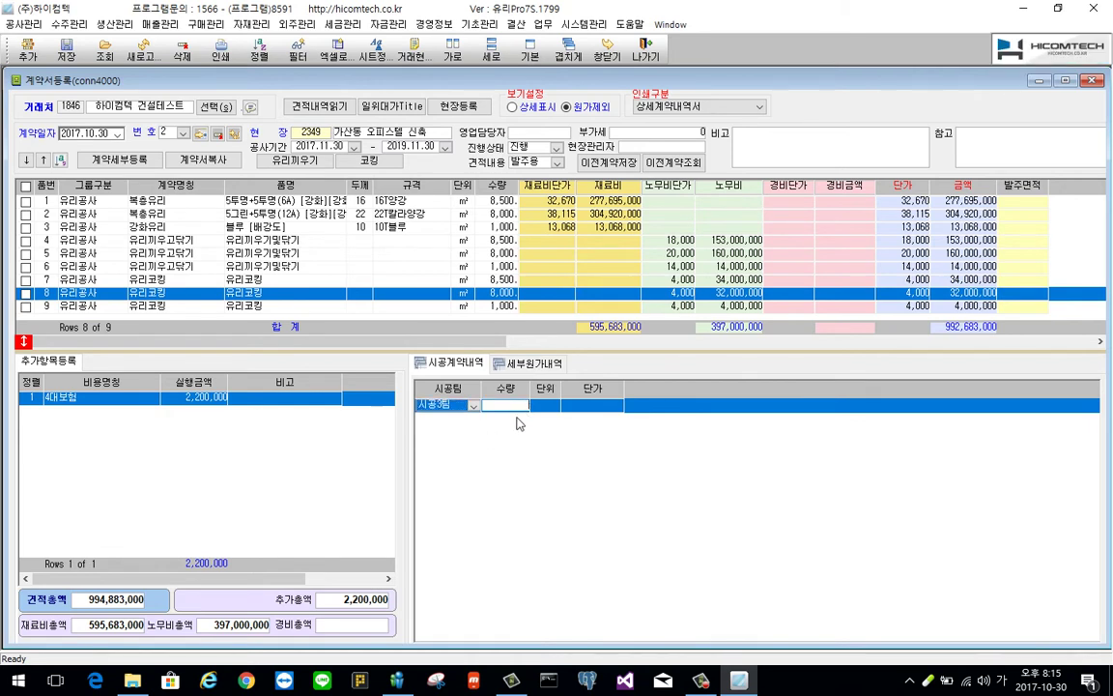
{"action": "type", "text": "80"}
{"action": "key", "text": "Tab"}
{"action": "key", "text": "Down"}
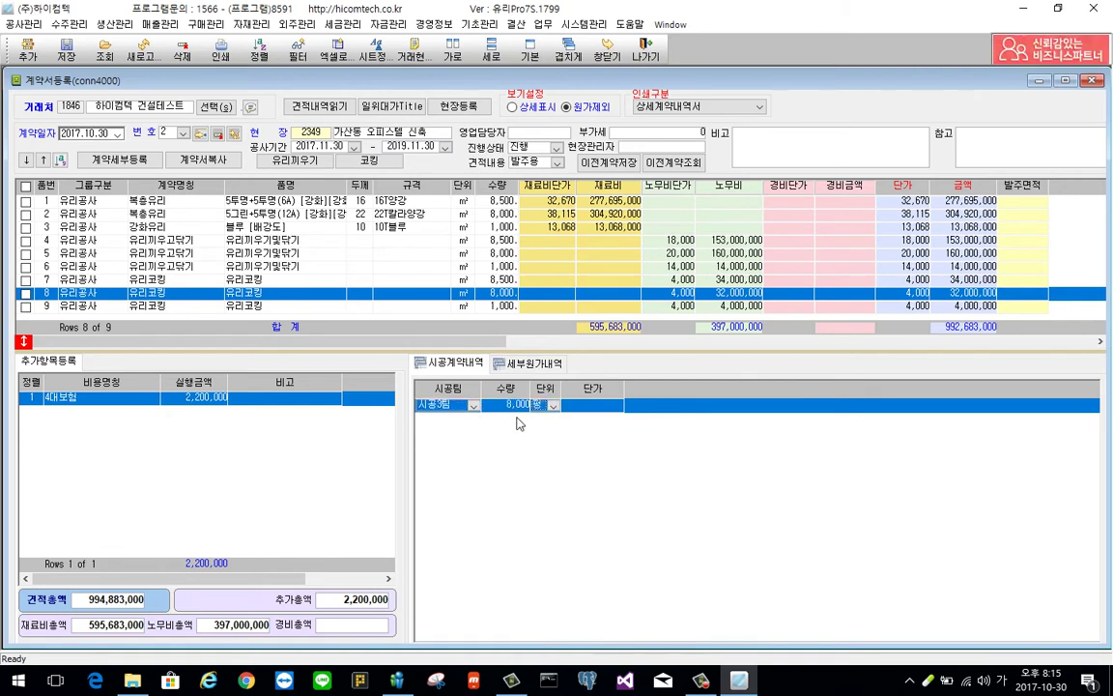
{"action": "key", "text": "Tab"}
{"action": "type", "text": "2000"}
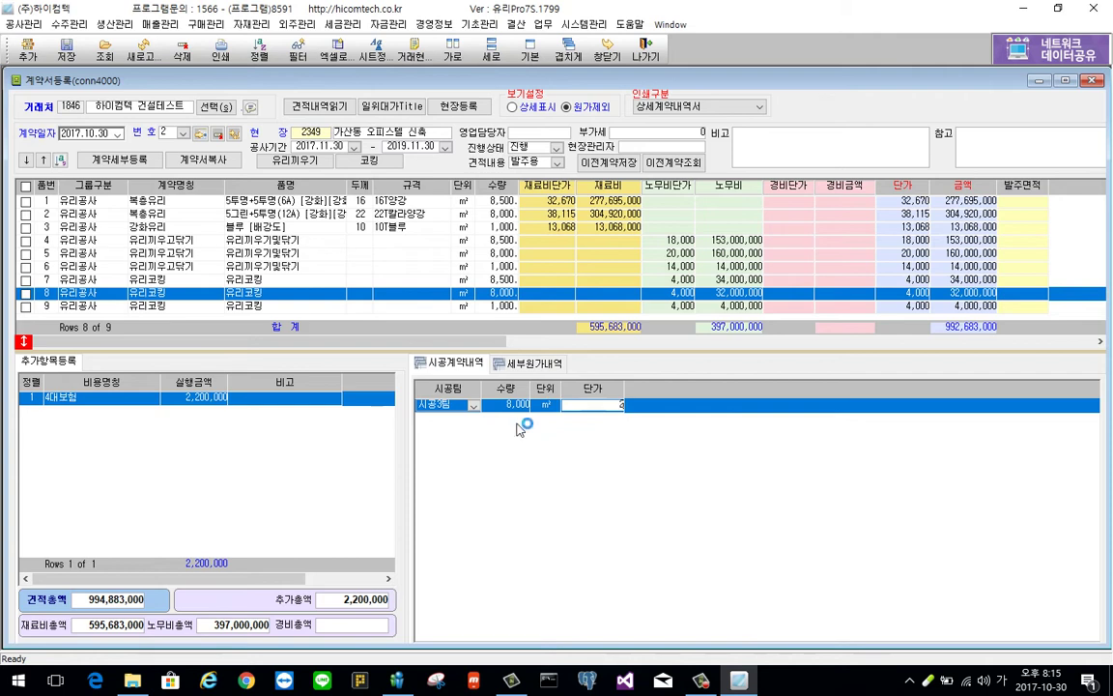
{"action": "key", "text": "Return"}
Assign 시공팀 to caulking line 9 with quantity 1,000 ㎡ and a unit price of 2,000
{"action": "left_click", "coordinate": [626, 305]}
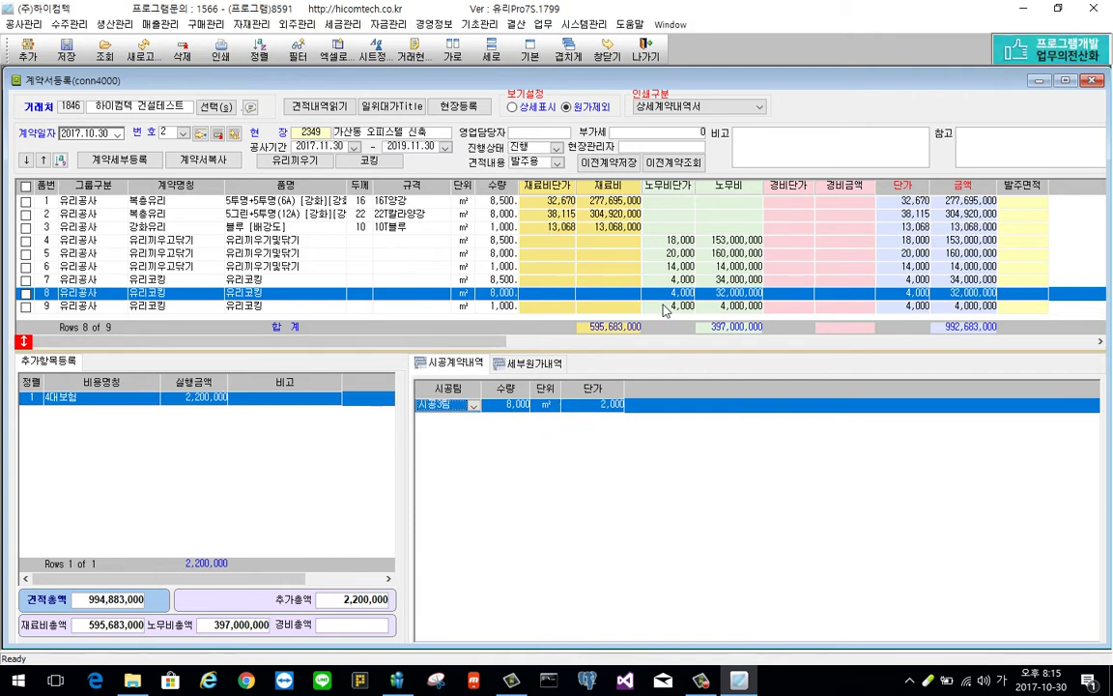
{"action": "left_click", "coordinate": [448, 468]}
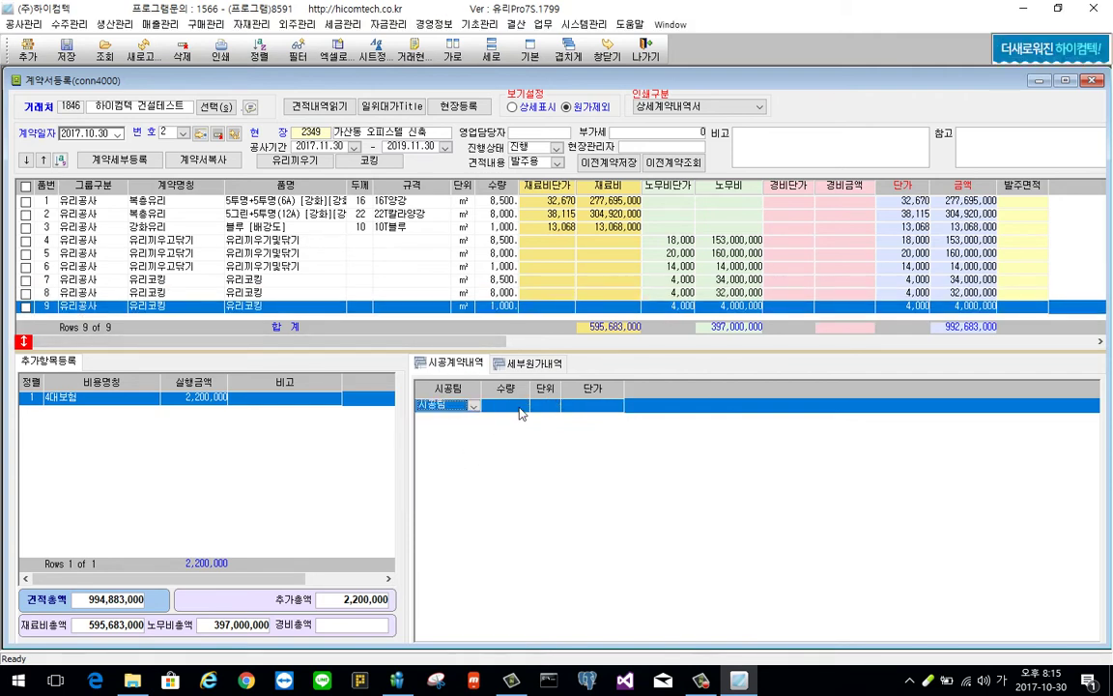
{"action": "left_click", "coordinate": [518, 408]}
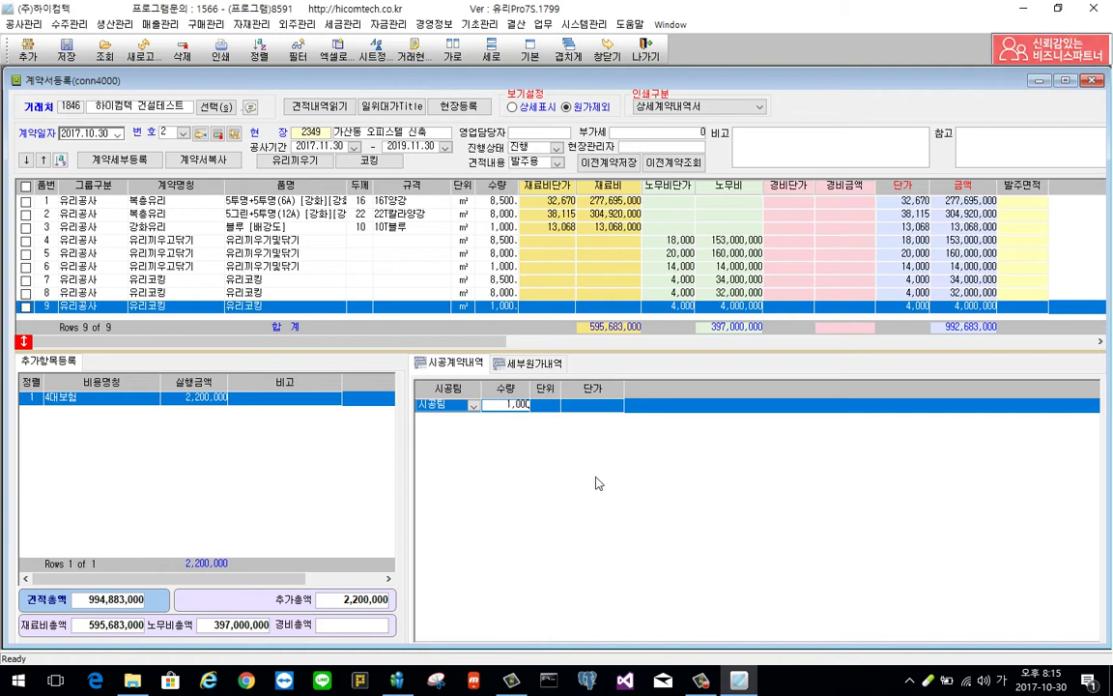
{"action": "key", "text": "Return"}
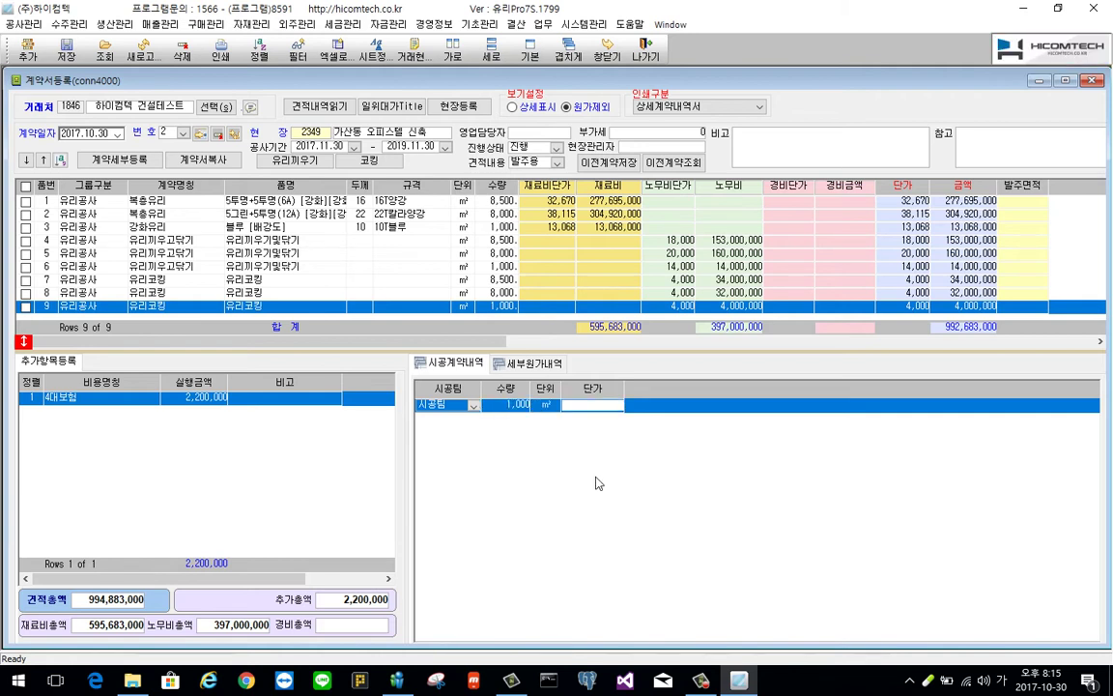
{"action": "type", "text": "2,000"}
{"action": "key", "text": "Return"}
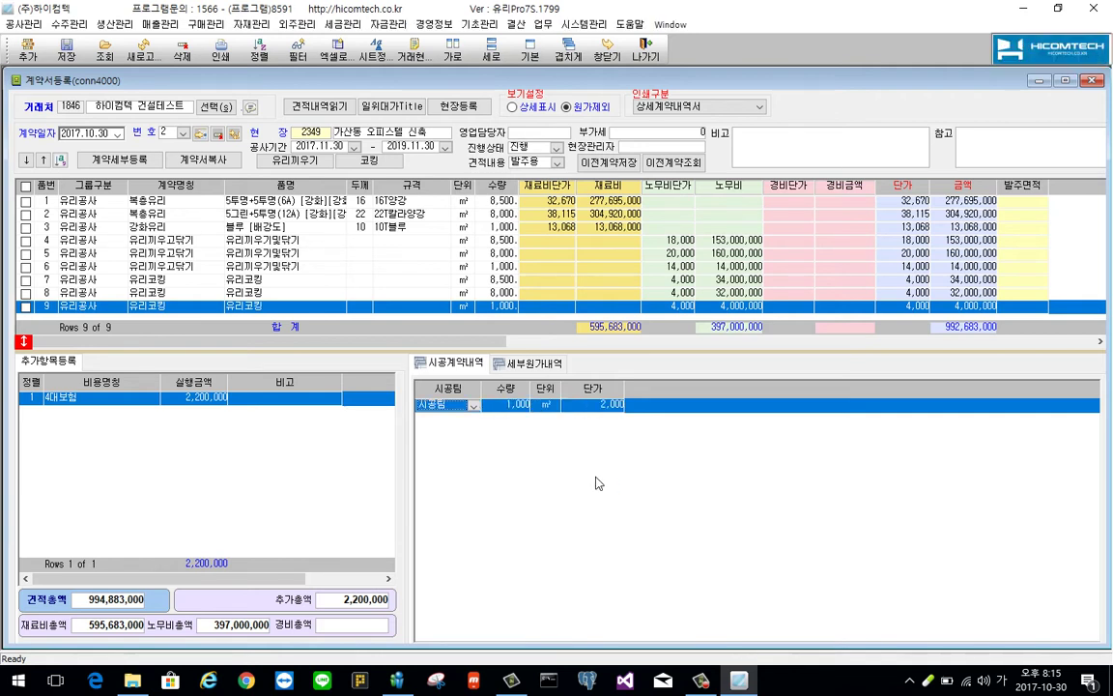
Review the print preview of the contract statement (계약내역서) and close it
{"action": "right_click", "coordinate": [256, 196]}
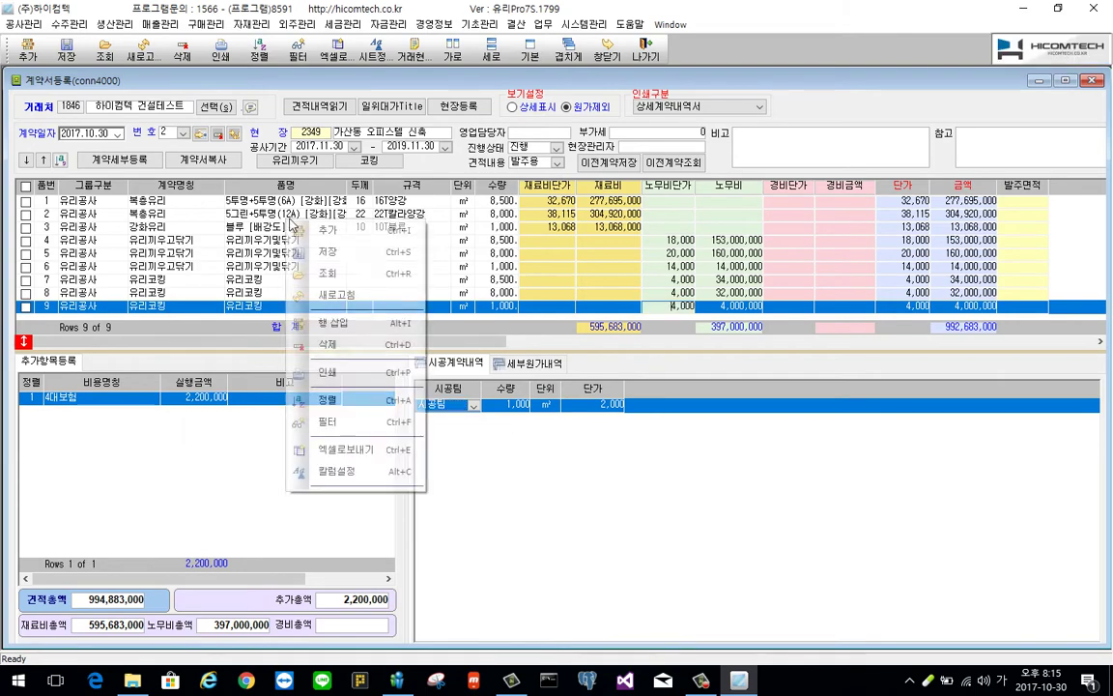
{"action": "left_click", "coordinate": [356, 267]}
{"action": "right_click", "coordinate": [370, 242]}
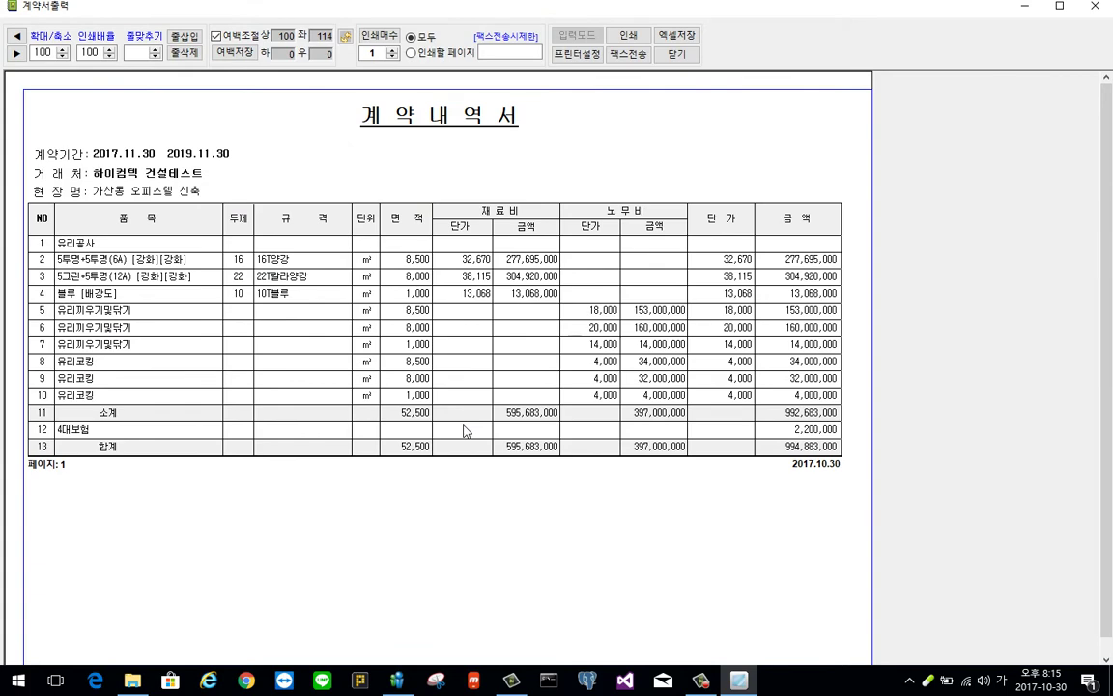
{"action": "left_click", "coordinate": [678, 55]}
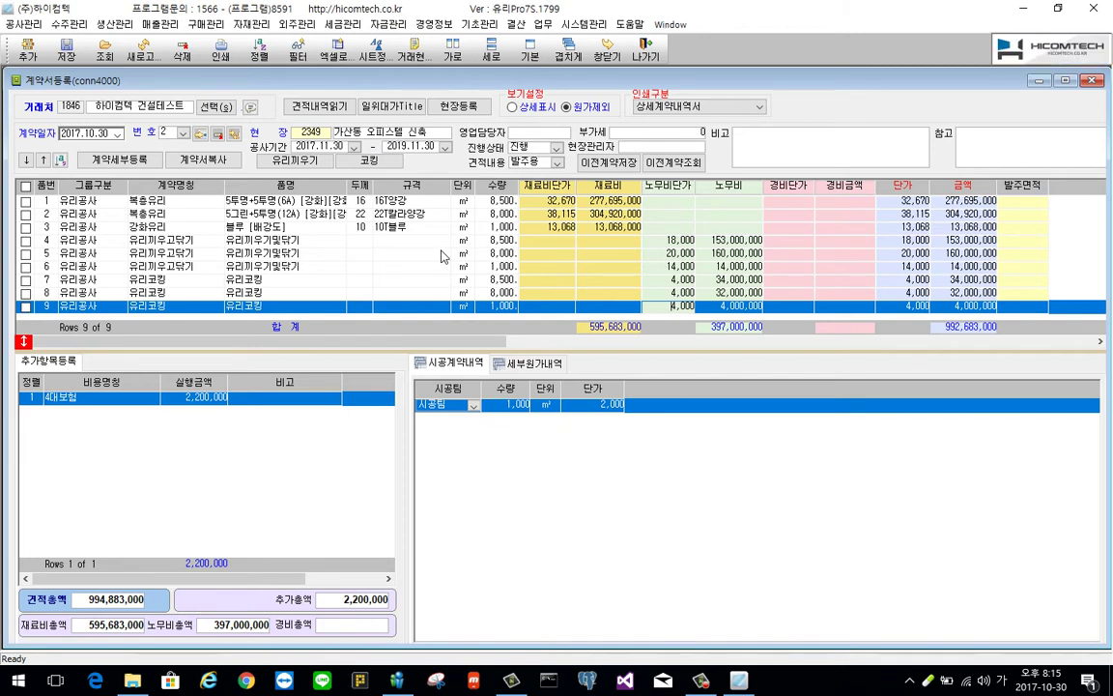
Save the current contract lines as a previous contract version with the change reason 자재추가
{"action": "left_click", "coordinate": [631, 171]}
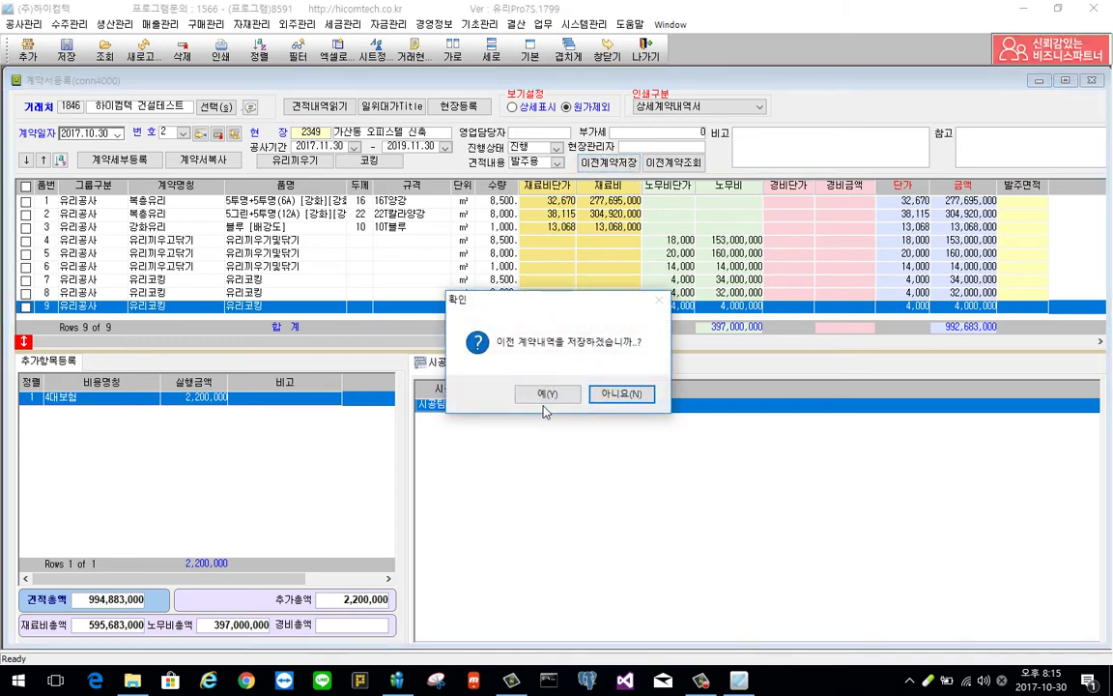
{"action": "left_click", "coordinate": [548, 395]}
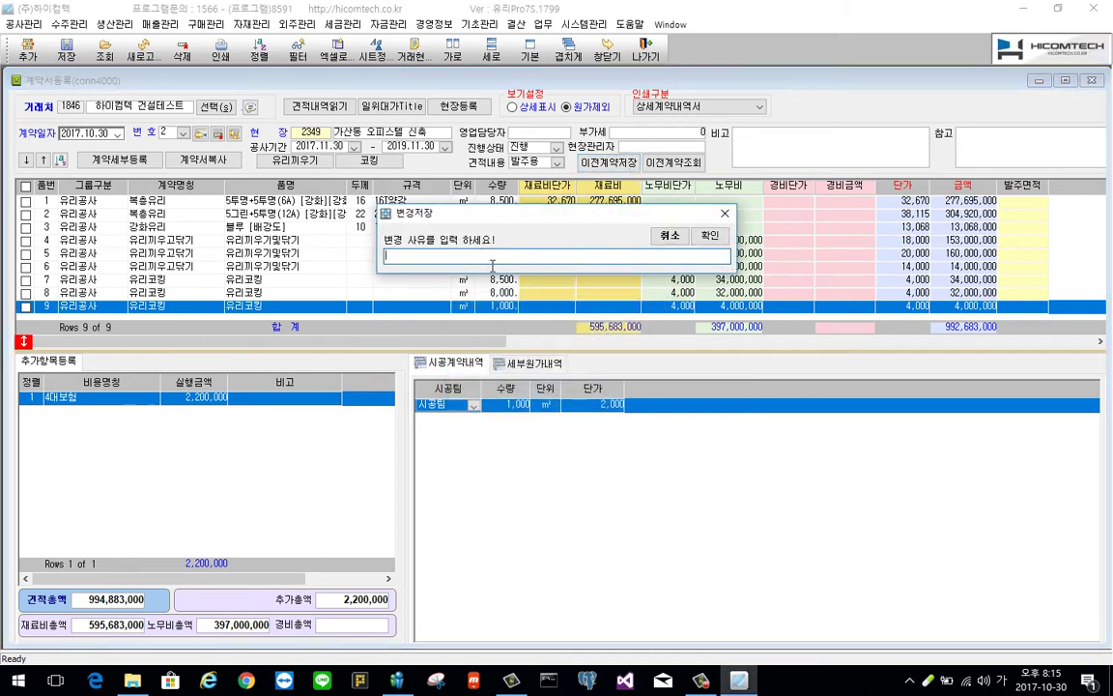
{"action": "type", "text": "자재"}
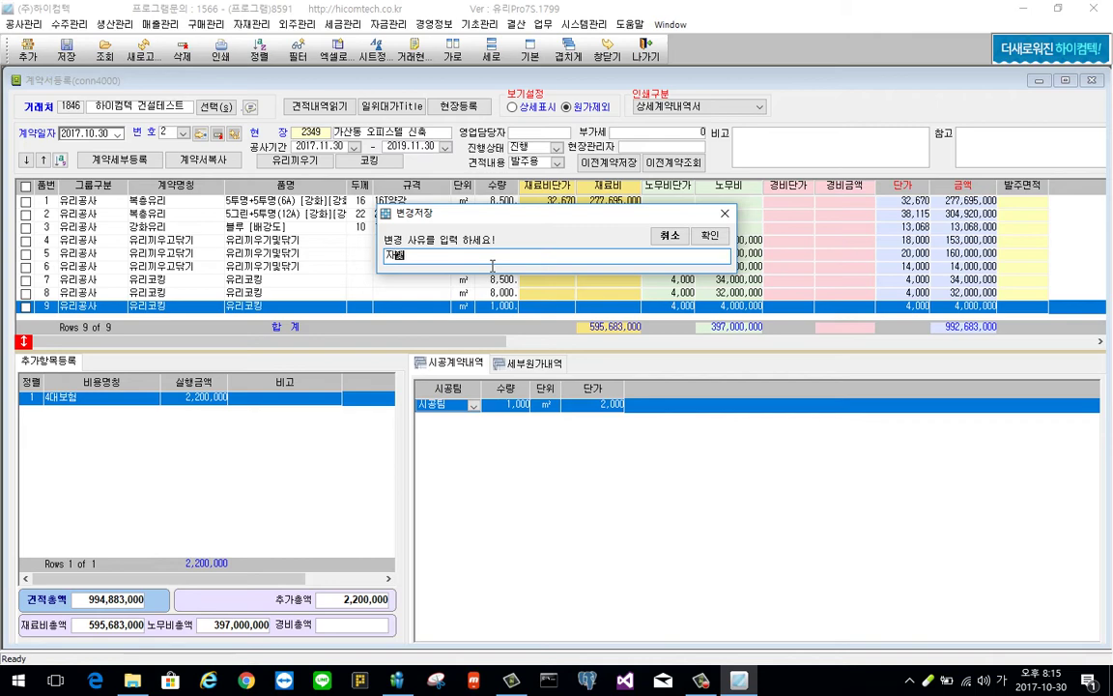
{"action": "type", "text": "추가"}
{"action": "left_click", "coordinate": [712, 239]}
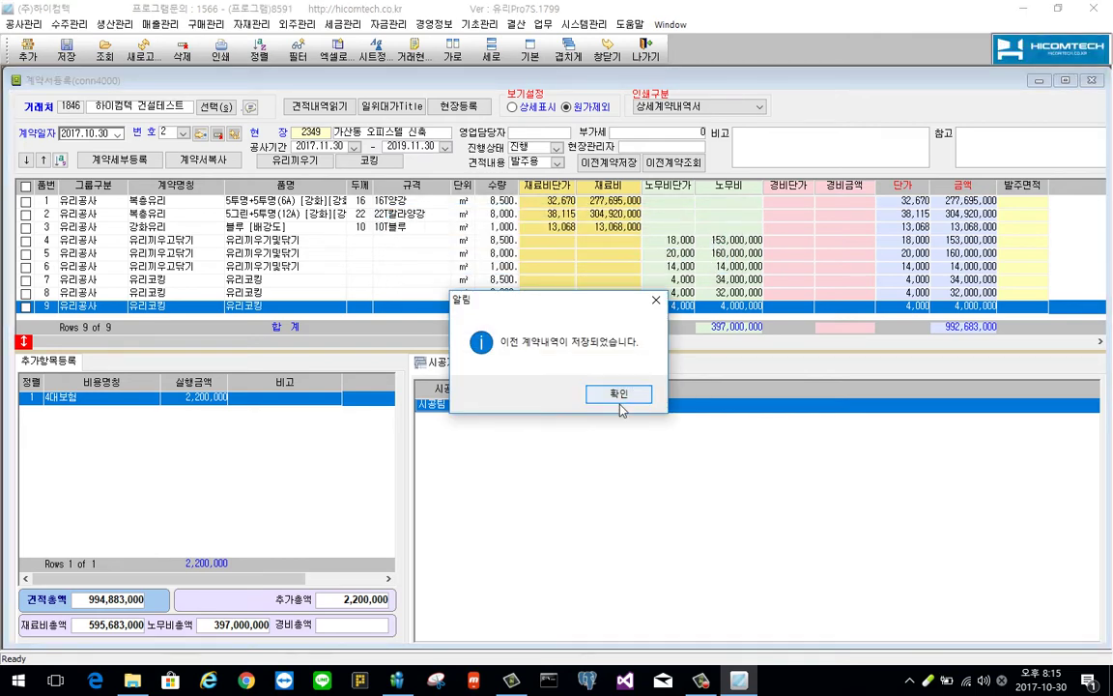
{"action": "left_click", "coordinate": [564, 355]}
Add a contract line named 복층유리 with the item 5투명+5투명(8A) from the item search
{"action": "right_click", "coordinate": [373, 252]}
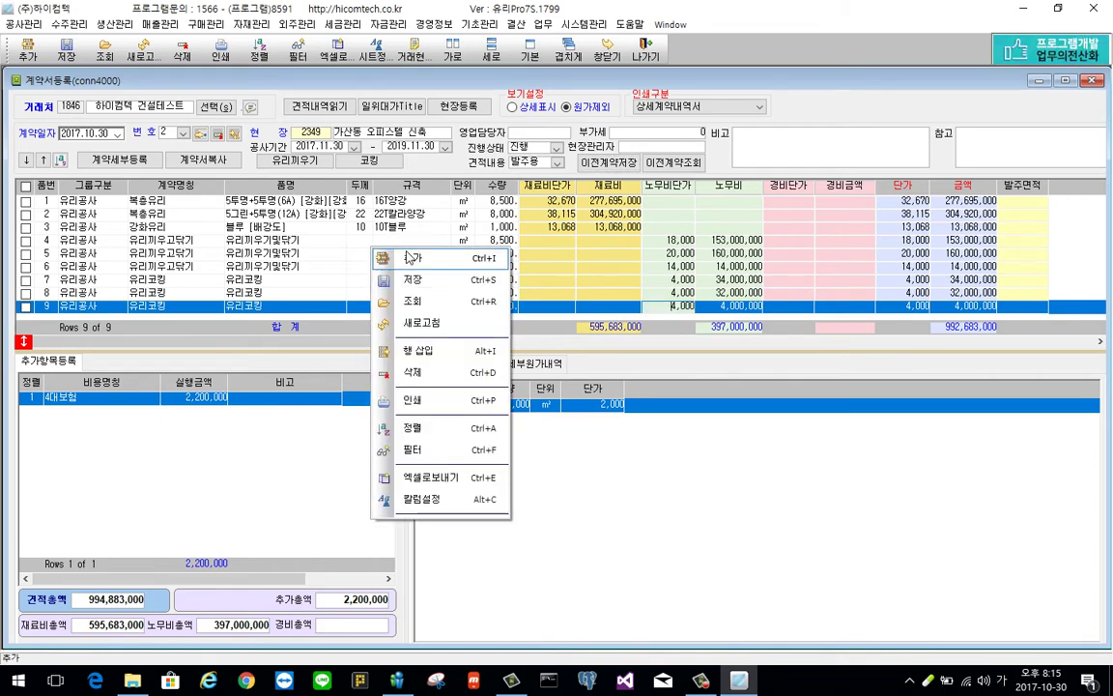
{"action": "left_click", "coordinate": [400, 256]}
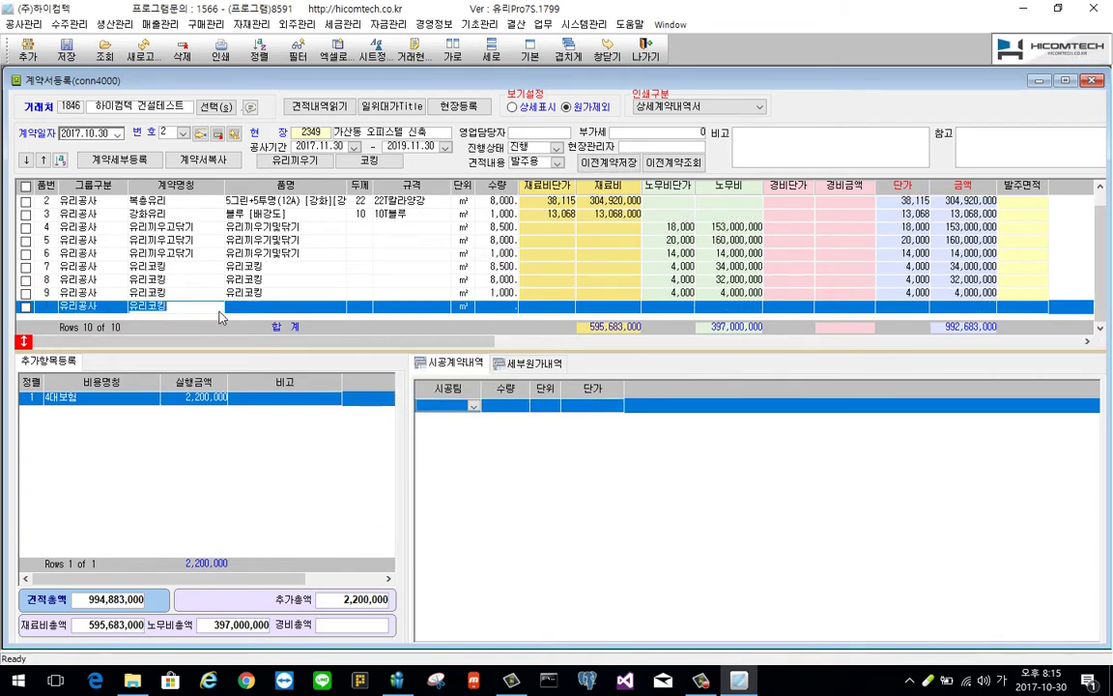
{"action": "type", "text": "복층유"}
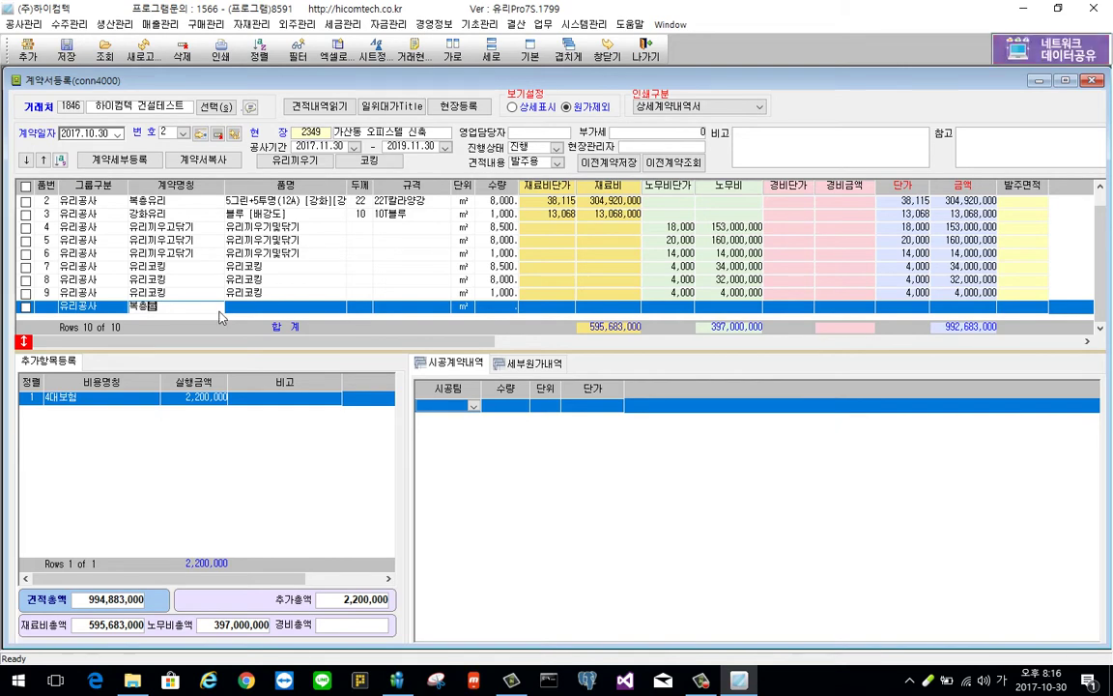
{"action": "type", "text": "리"}
{"action": "key", "text": "Return"}
{"action": "type", "text": "ㅌㅌ"}
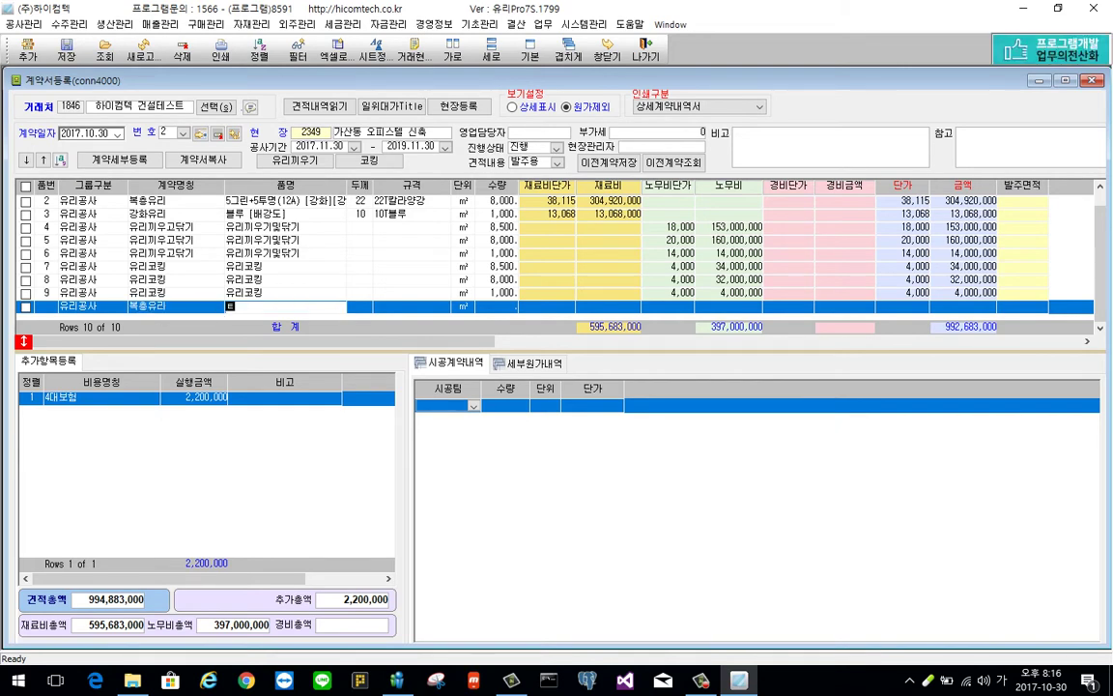
{"action": "key", "text": "Return"}
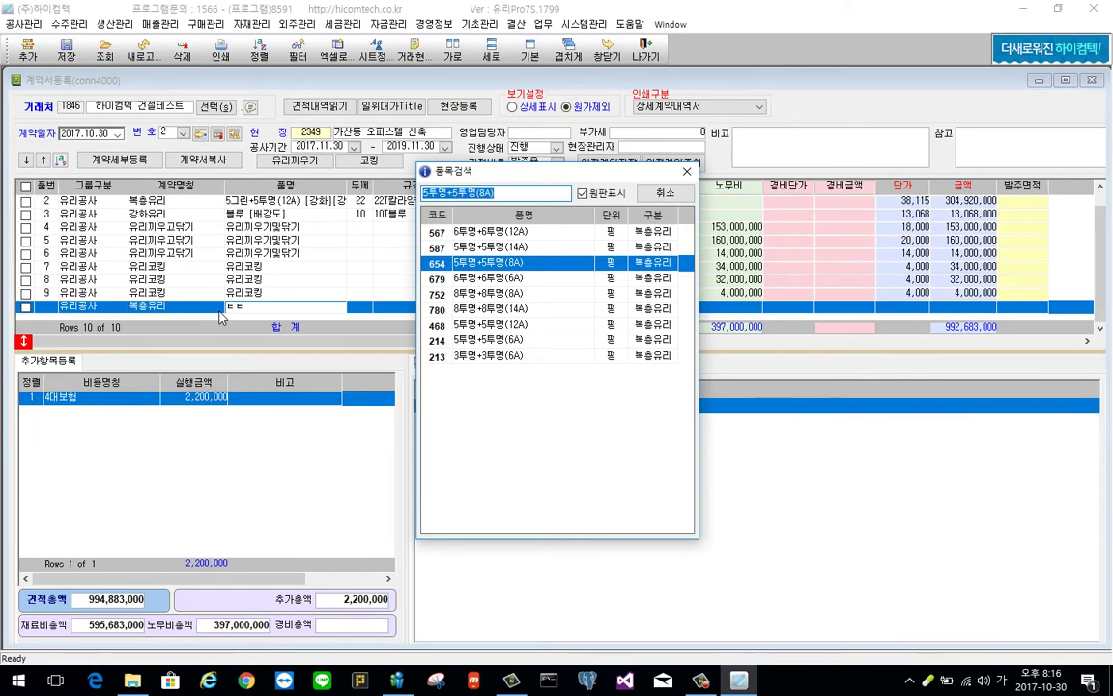
{"action": "key", "text": "Return"}
{"action": "key", "text": "Return"}
Set the new 5투명+5투명(8A) line's quantity to 2,000 and its material unit price to 80,000
{"action": "type", "text": "20"}
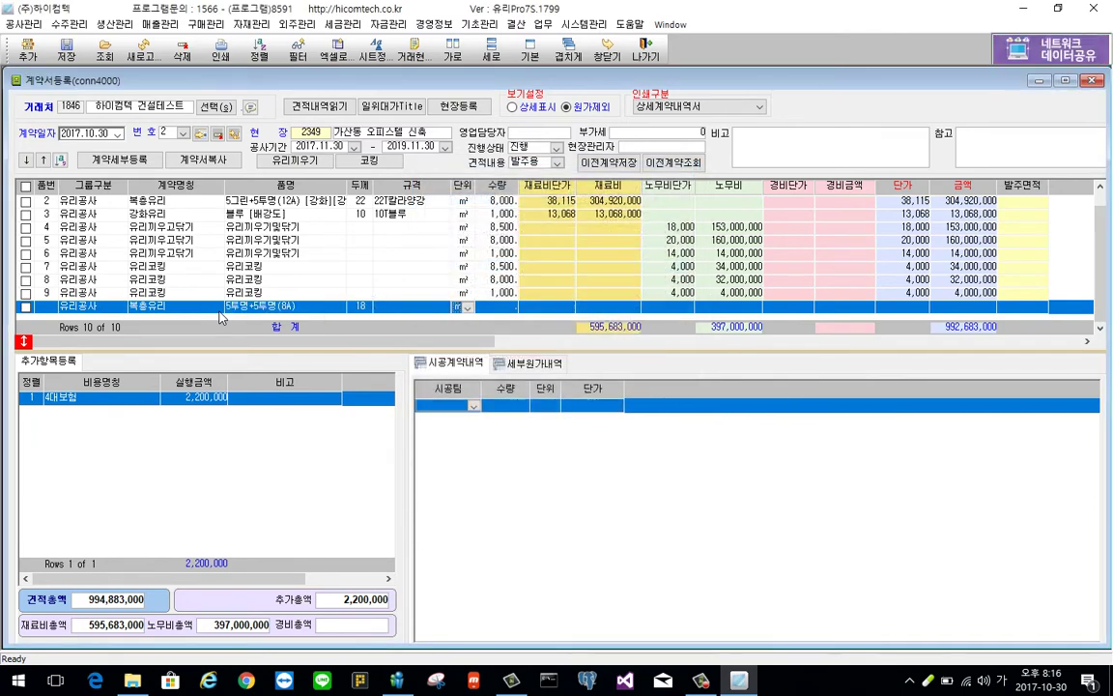
{"action": "key", "text": "Return"}
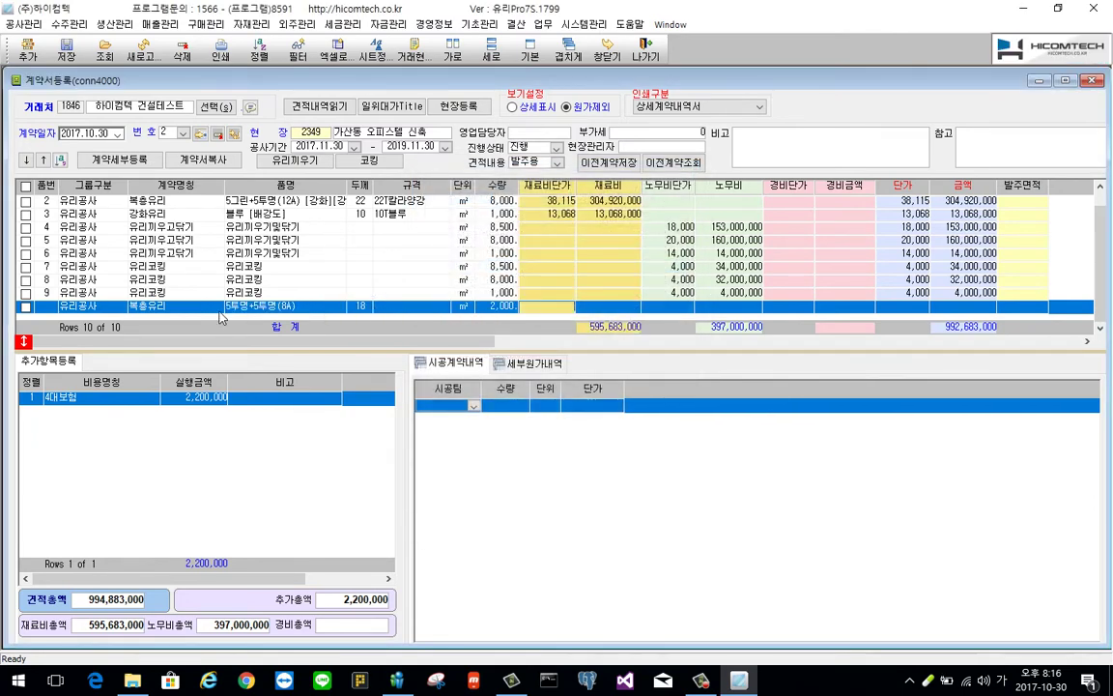
{"action": "type", "text": "80,000"}
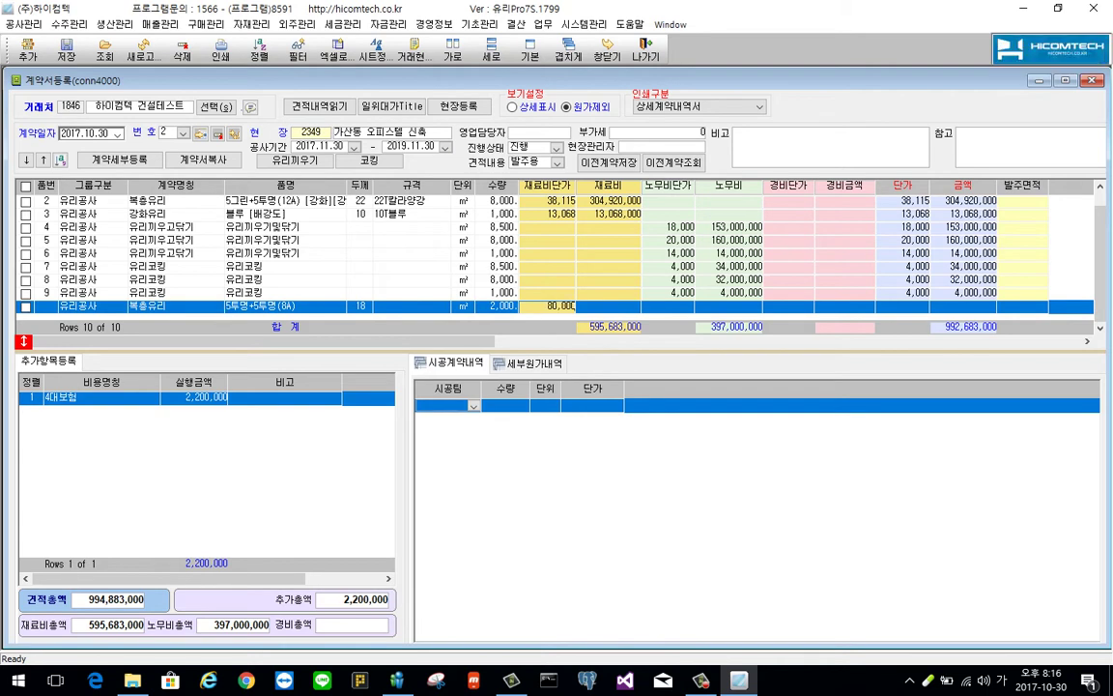
{"action": "key", "text": "Return"}
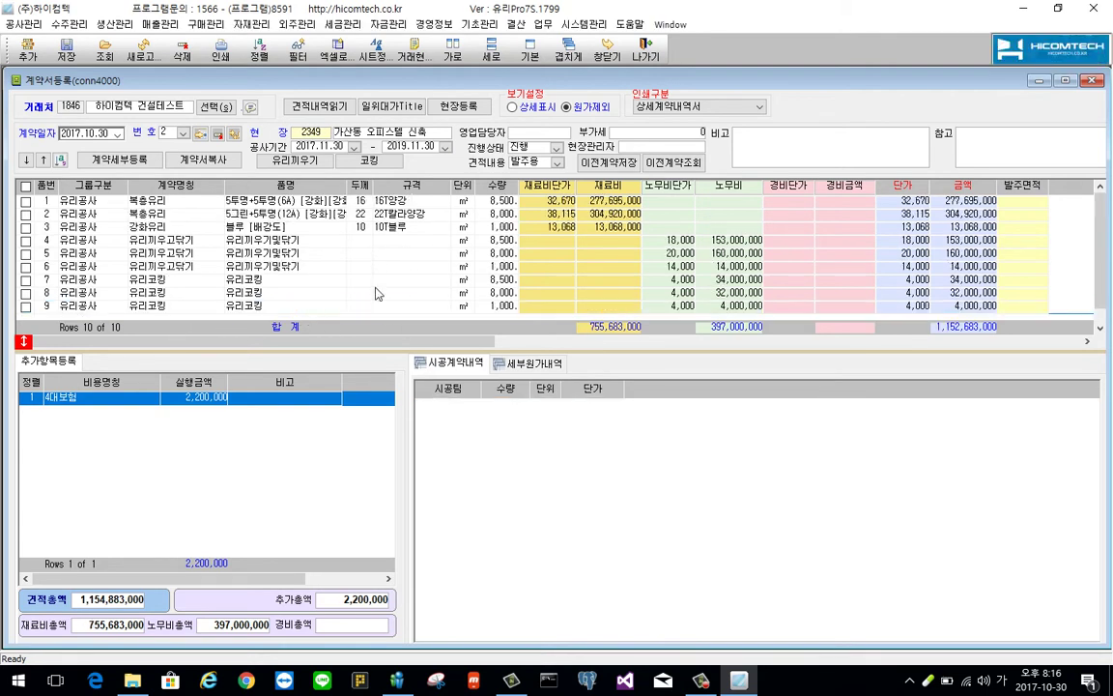
Examine the saved previous contract version, close it, and enlarge the contract line list to compare all lines
{"action": "scroll", "coordinate": [338, 262], "scroll_direction": "up", "scroll_amount": 1}
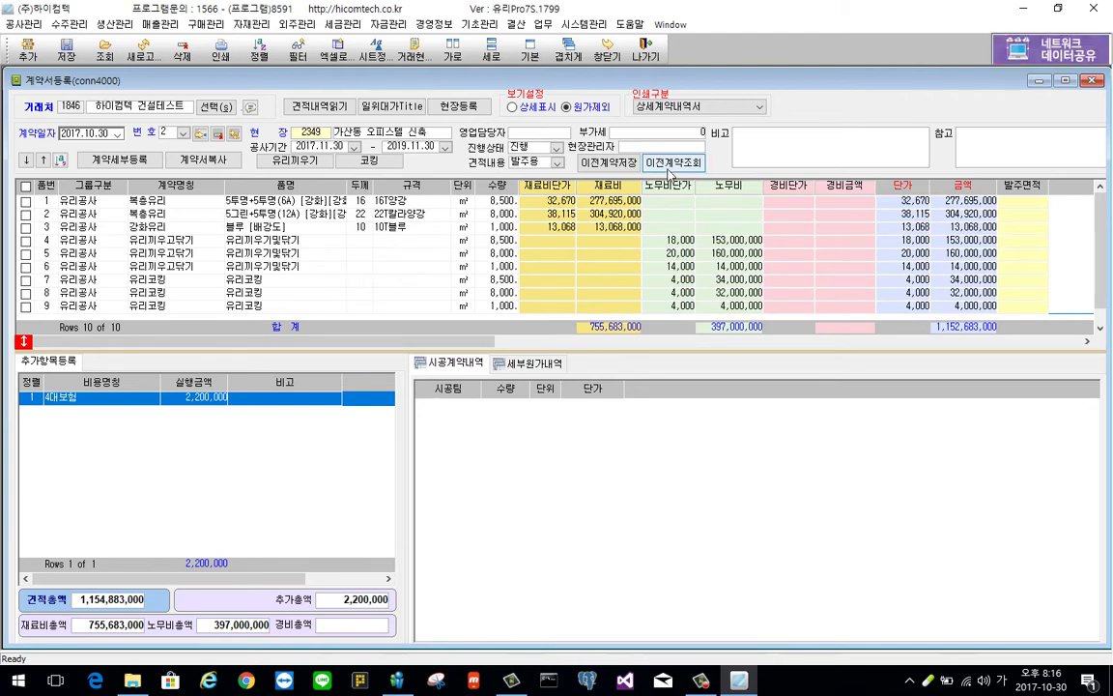
{"action": "left_click", "coordinate": [673, 163]}
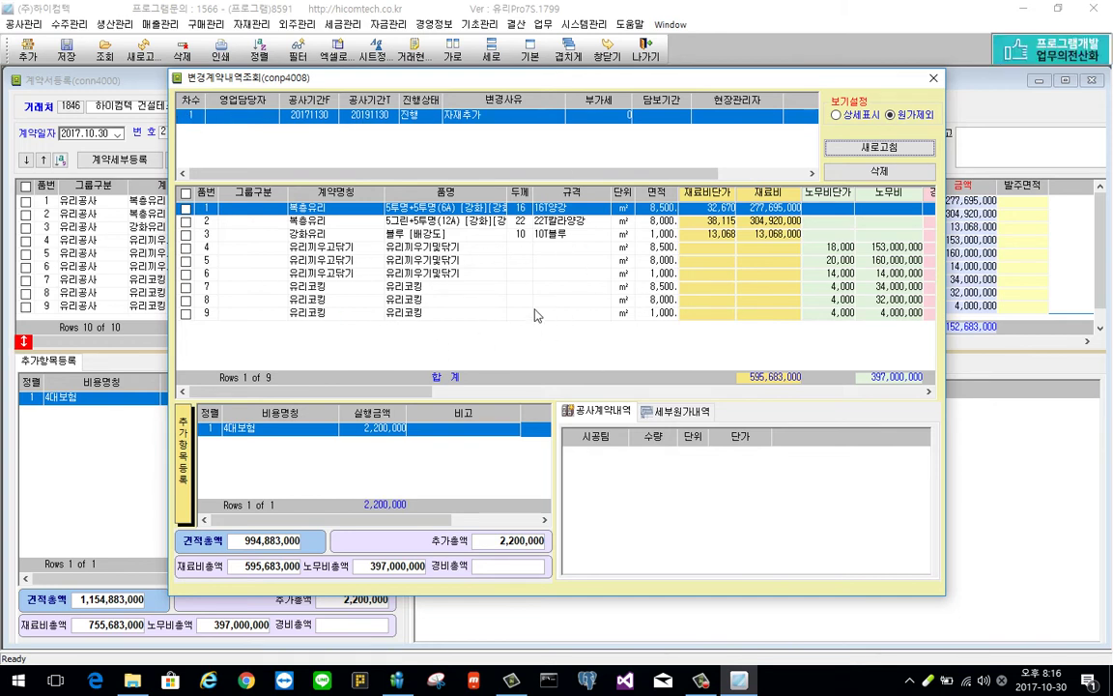
{"action": "left_click_drag", "start_coordinate": [358, 77], "coordinate": [493, 68]}
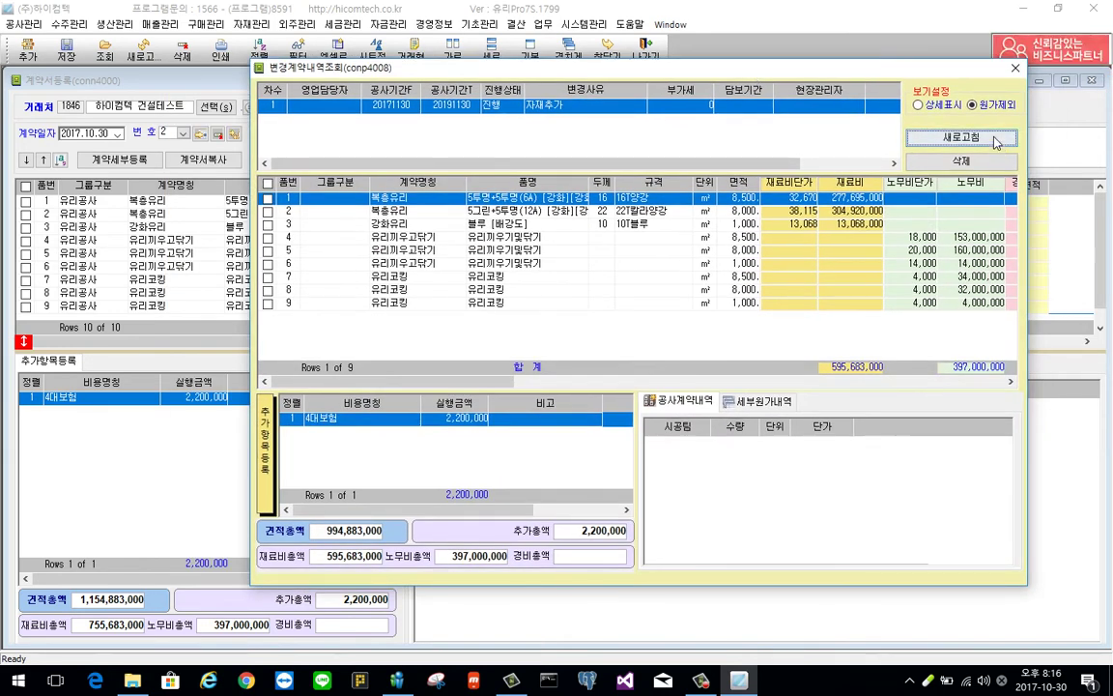
{"action": "left_click", "coordinate": [1014, 68]}
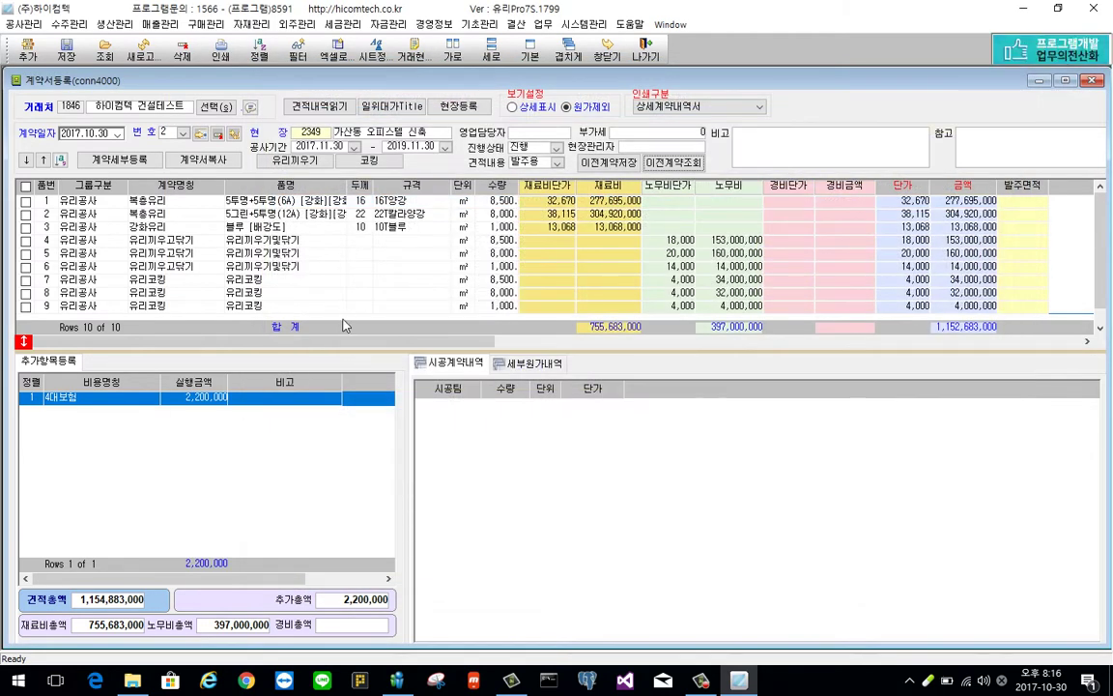
{"action": "left_click_drag", "start_coordinate": [347, 354], "coordinate": [352, 386]}
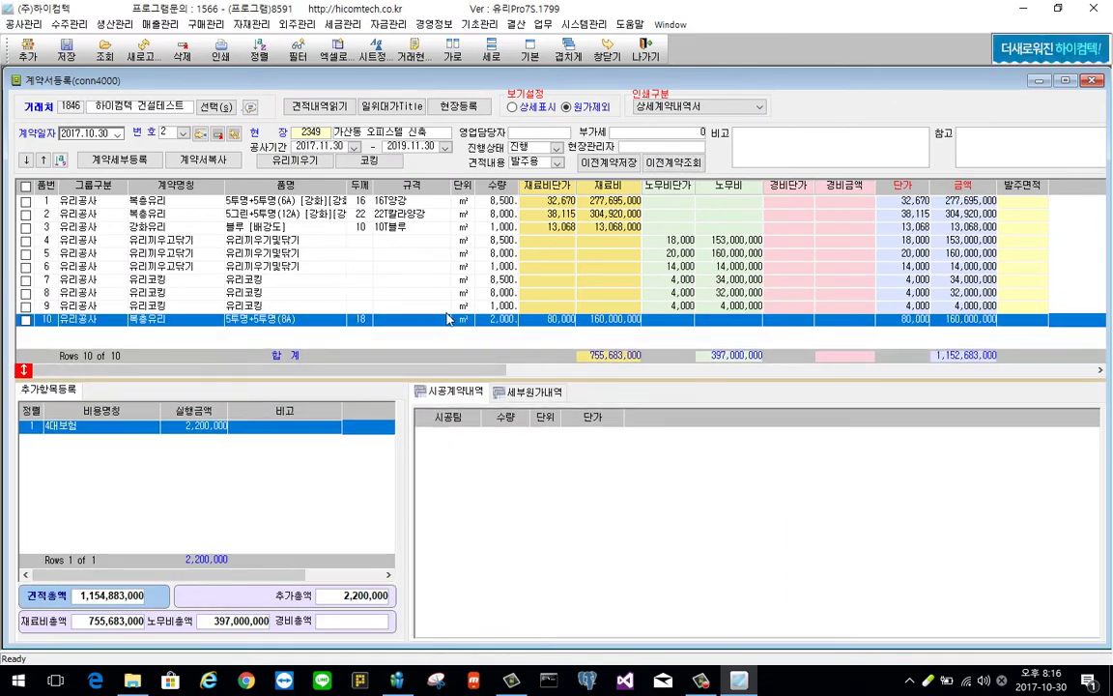
Review the contract performance, defect performance and worker accident forms of the contract details (계약세부등록) and close them
{"action": "left_click", "coordinate": [136, 162]}
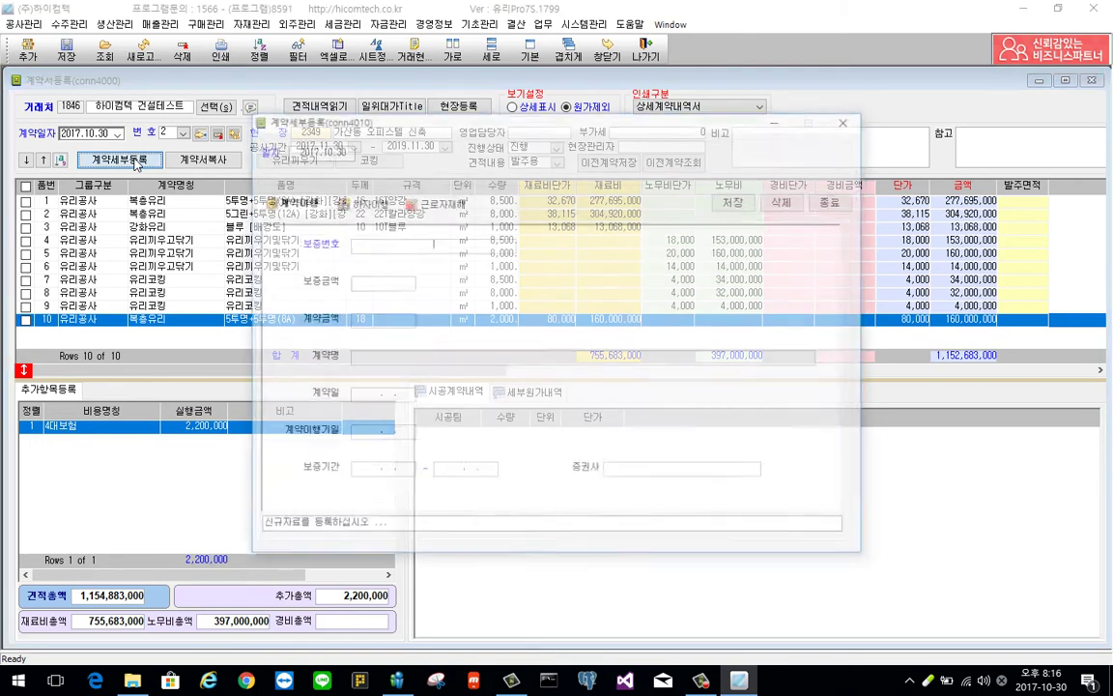
{"action": "left_click", "coordinate": [367, 203]}
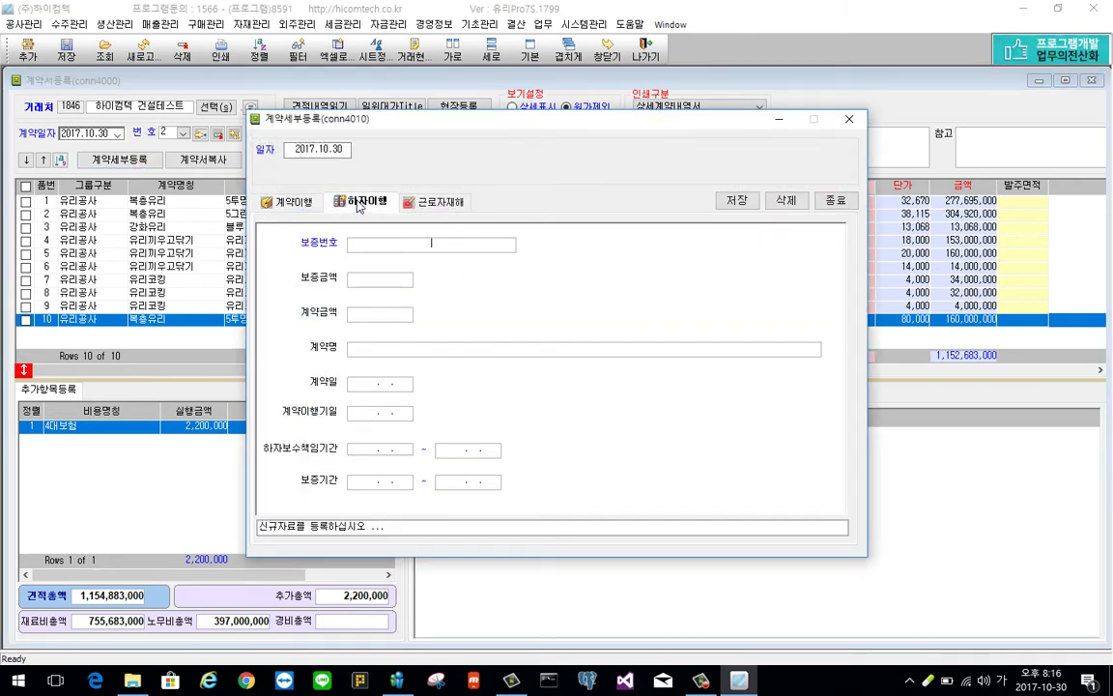
{"action": "left_click", "coordinate": [447, 202]}
{"action": "left_click", "coordinate": [290, 202]}
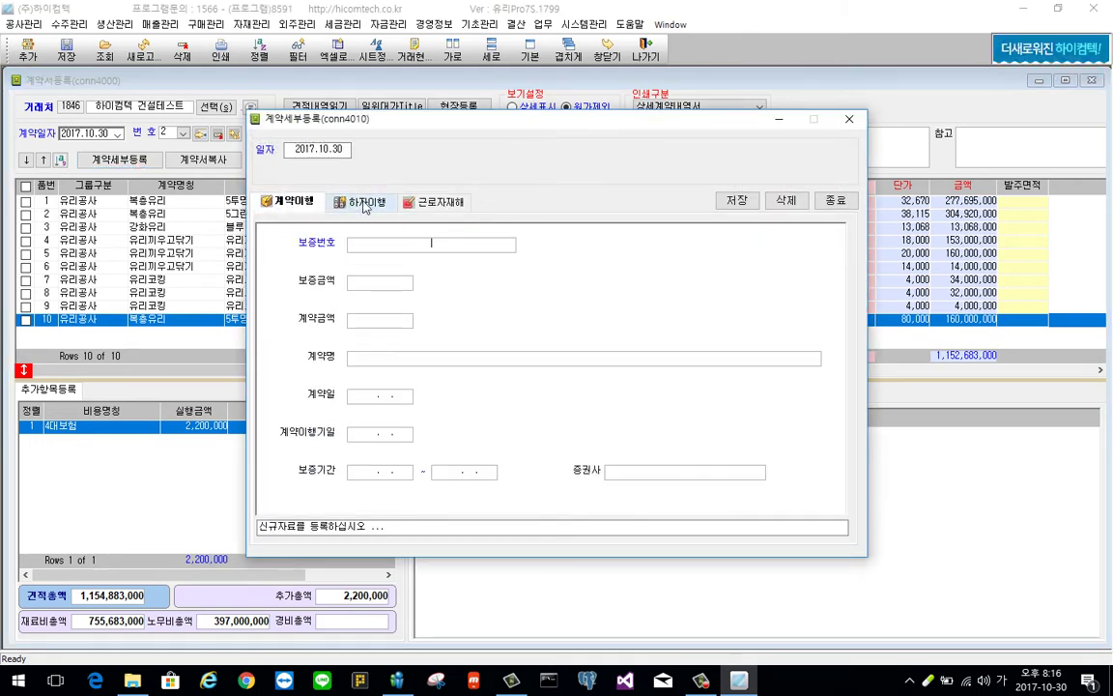
{"action": "left_click", "coordinate": [367, 202]}
{"action": "left_click", "coordinate": [452, 205]}
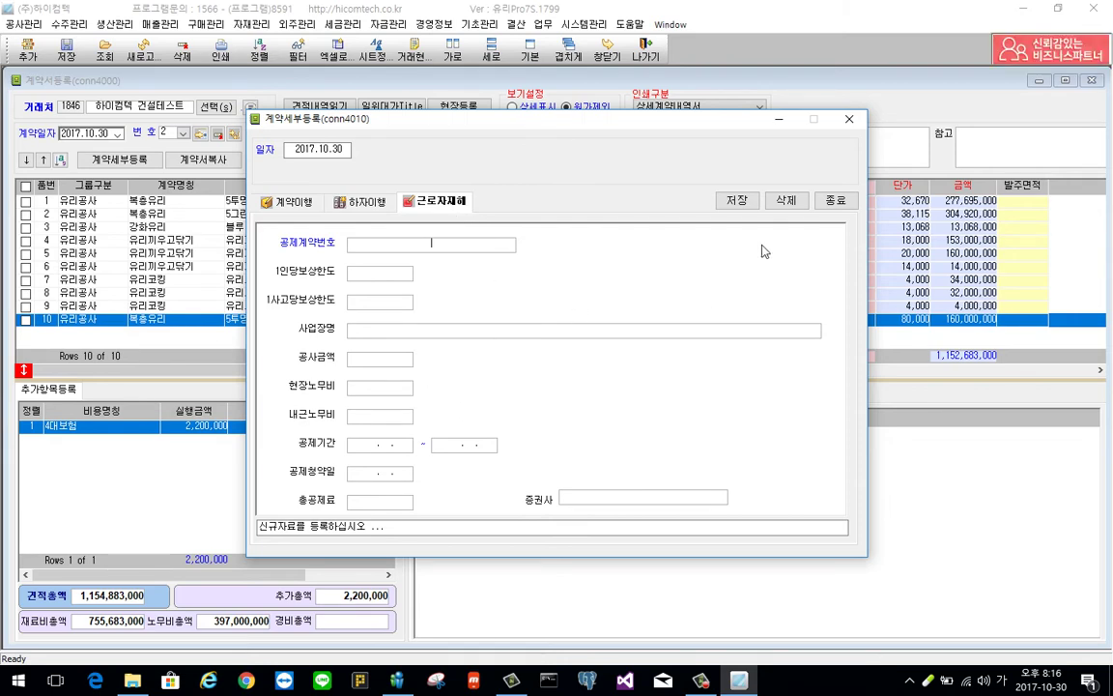
{"action": "left_click", "coordinate": [850, 121]}
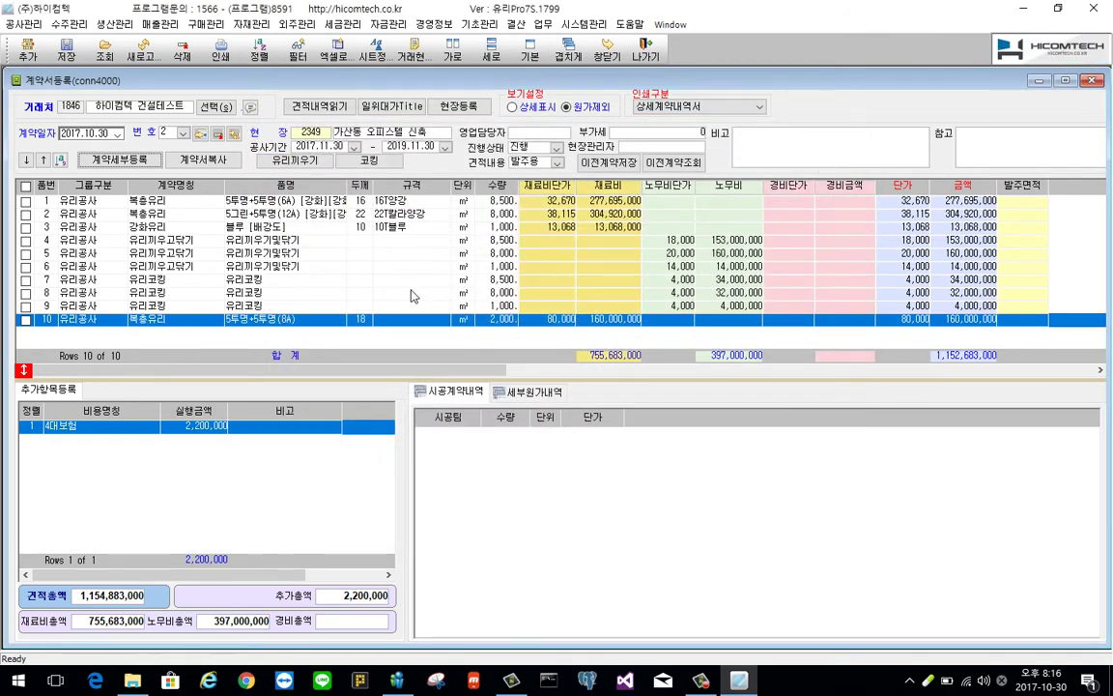
Open the execution budget registration (실행예산등록) and load the 2017.10.30 contract no. 2 for 가산동 오피스텔 신축
{"action": "left_click", "coordinate": [23, 23]}
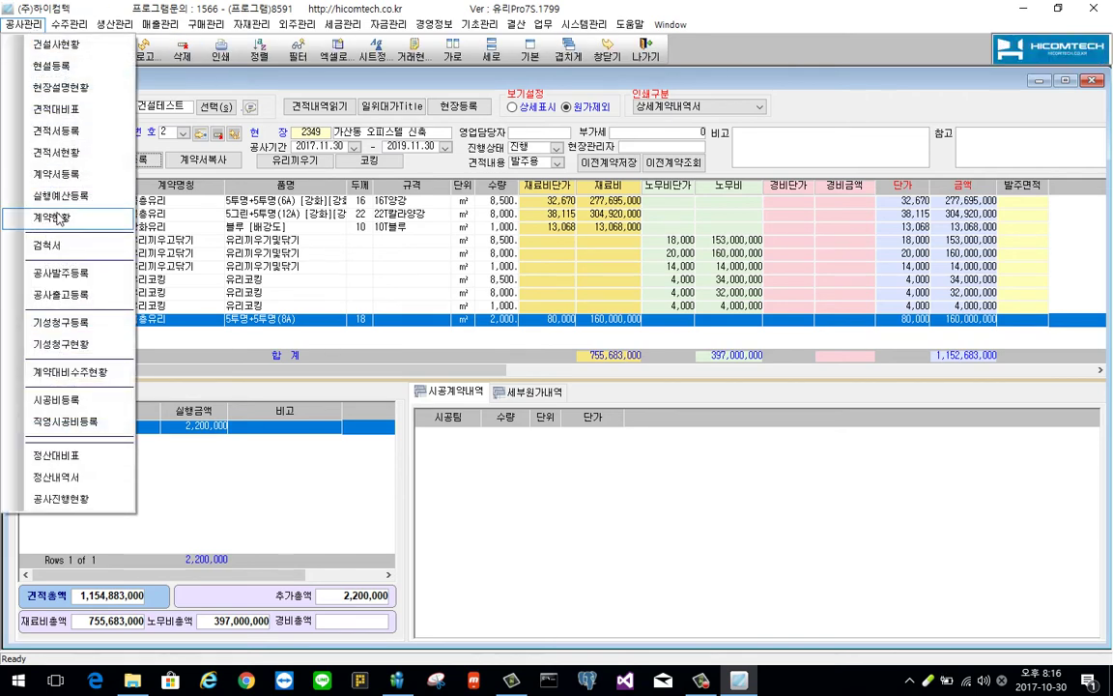
{"action": "left_click", "coordinate": [74, 198]}
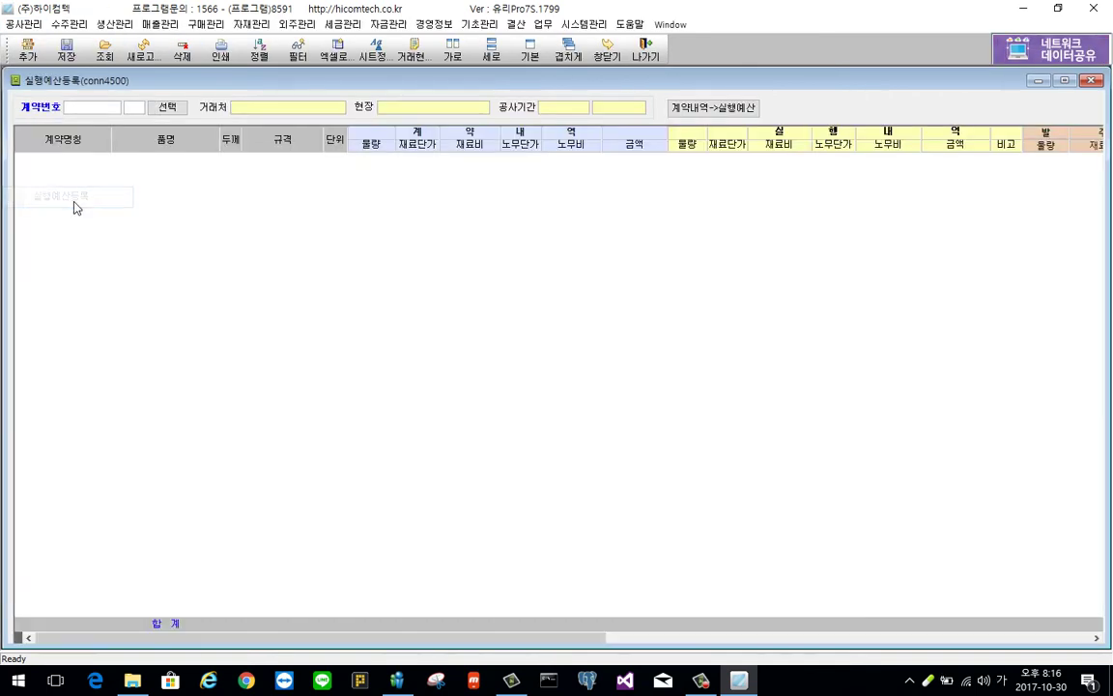
{"action": "left_click", "coordinate": [173, 113]}
{"action": "left_click", "coordinate": [519, 231]}
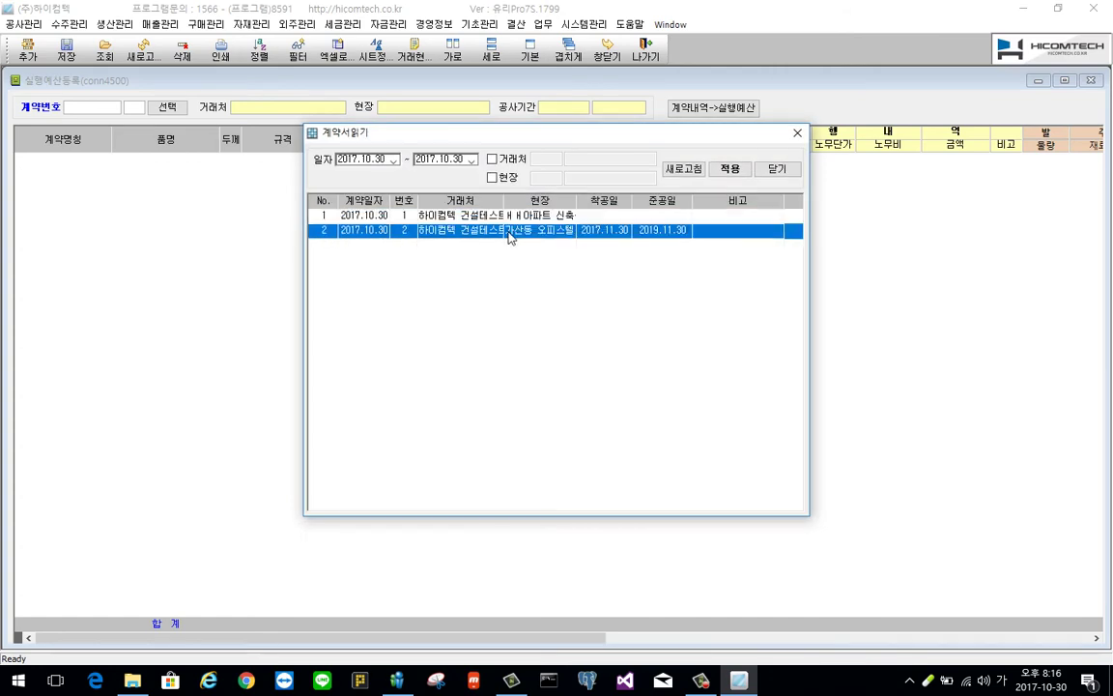
{"action": "double_click", "coordinate": [565, 238]}
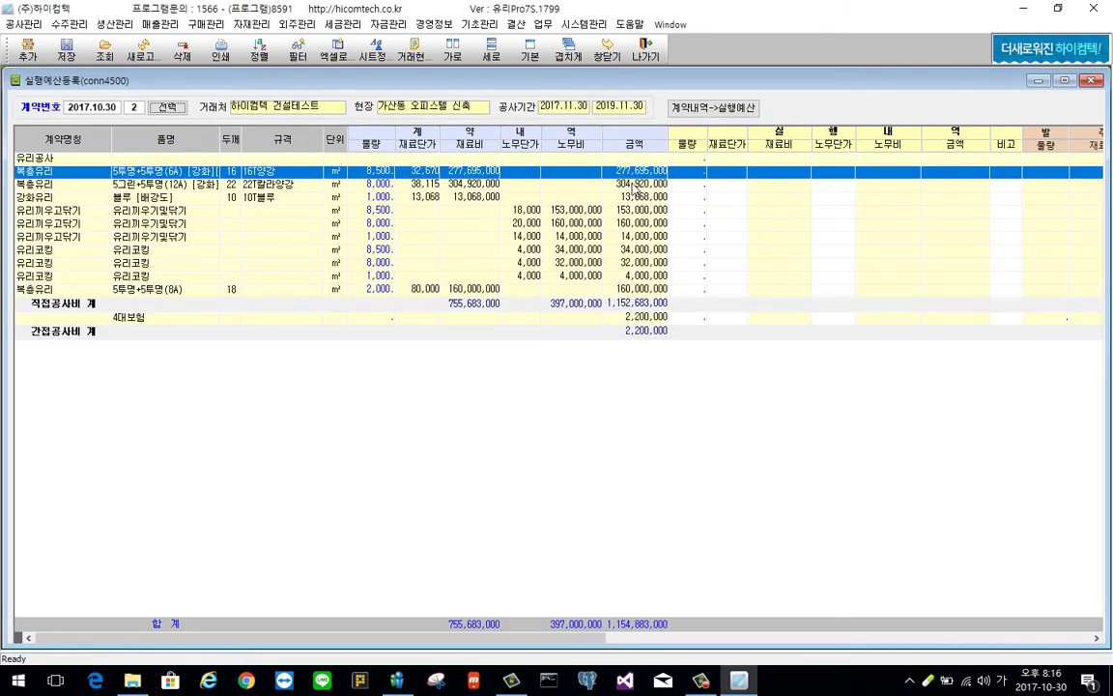
Go through the empty execution quantities down to the 5투명+5투명(8A) line and copy all contract details into the execution budget
{"action": "left_click", "coordinate": [703, 171]}
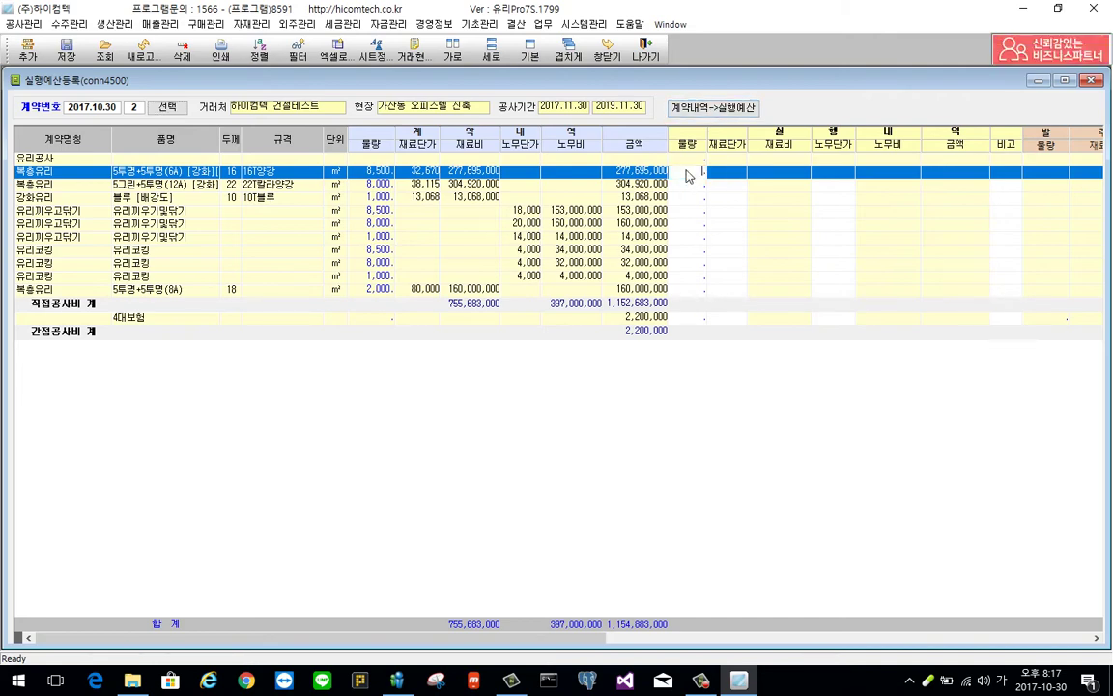
{"action": "key", "text": "Down"}
{"action": "key", "text": "Down"}
{"action": "key", "text": "Down"}
{"action": "key", "text": "Down"}
{"action": "key", "text": "Down"}
{"action": "key", "text": "Down"}
{"action": "key", "text": "Down"}
{"action": "key", "text": "Down"}
{"action": "key", "text": "Down"}
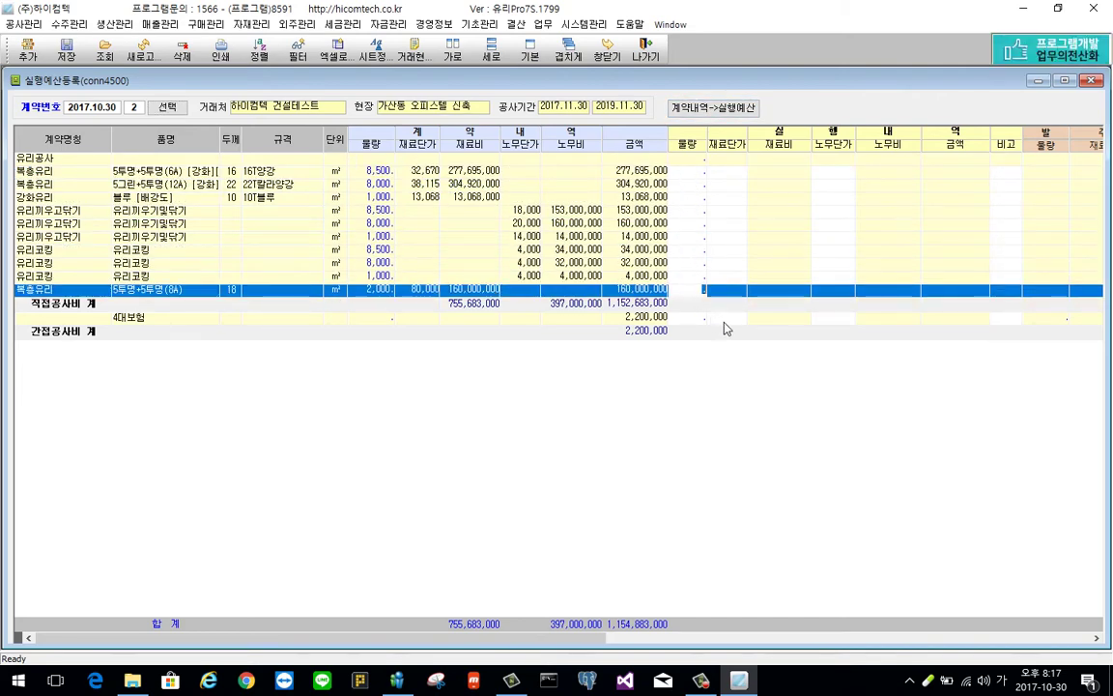
{"action": "left_click", "coordinate": [698, 110]}
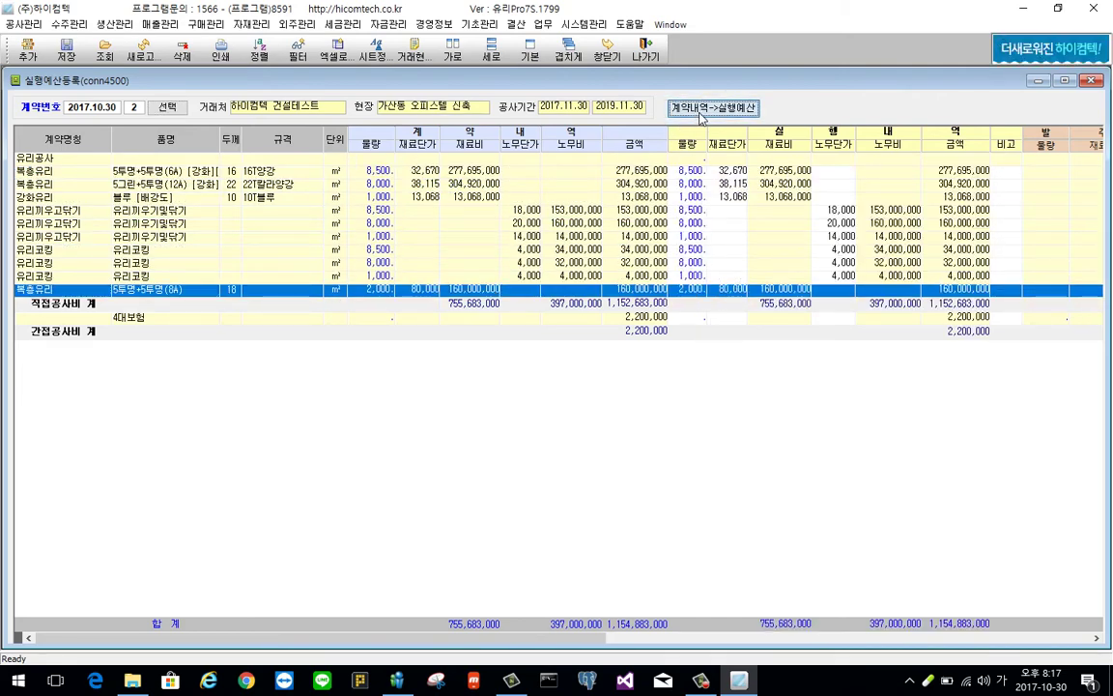
Set the execution material unit price to 30,000 for 5투명+5투명(6A) and 35,000 for 5그린+5투명(12A)
{"action": "left_click", "coordinate": [688, 171]}
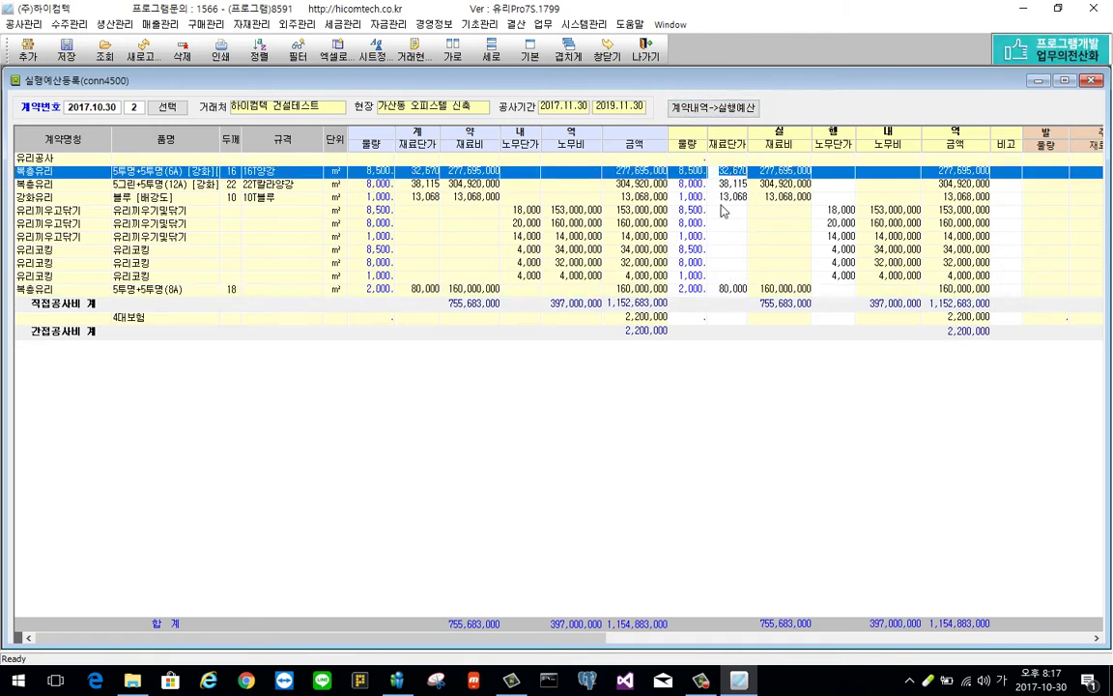
{"action": "type", "text": "30,00"}
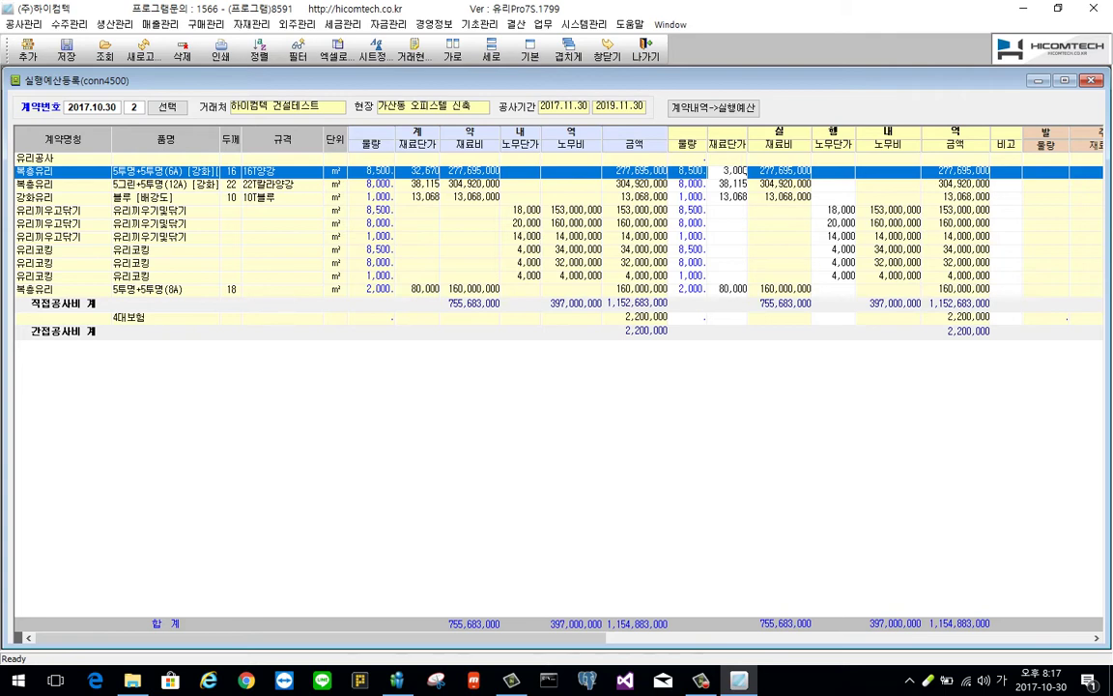
{"action": "type", "text": "0"}
{"action": "key", "text": "Return"}
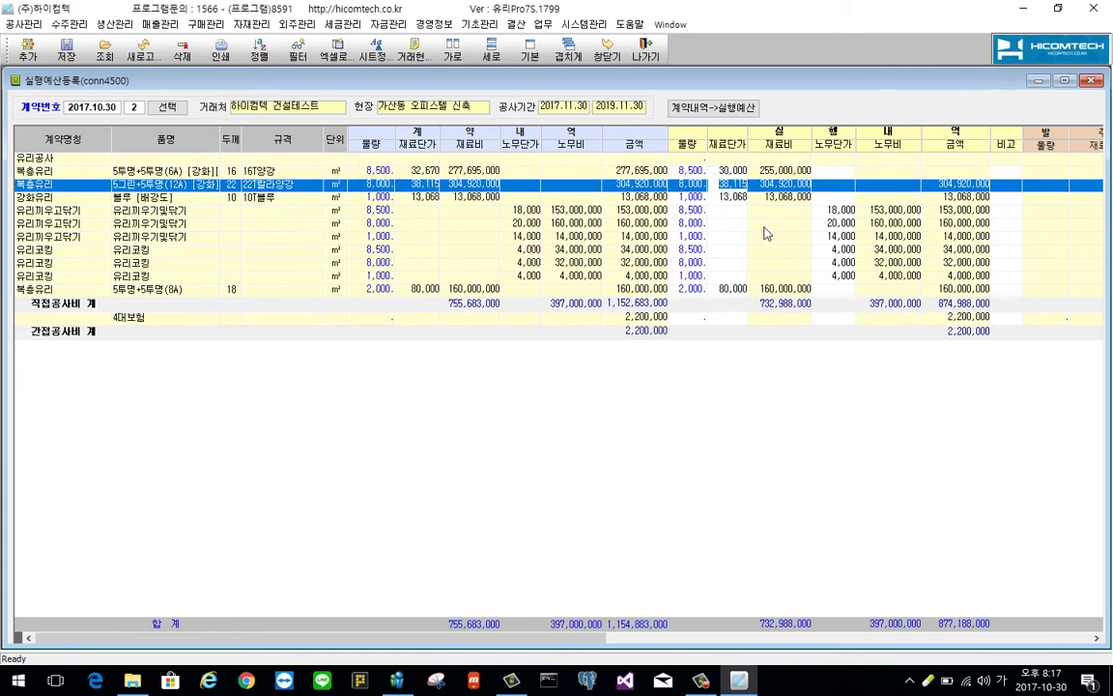
{"action": "type", "text": "35,000"}
{"action": "key", "text": "Return"}
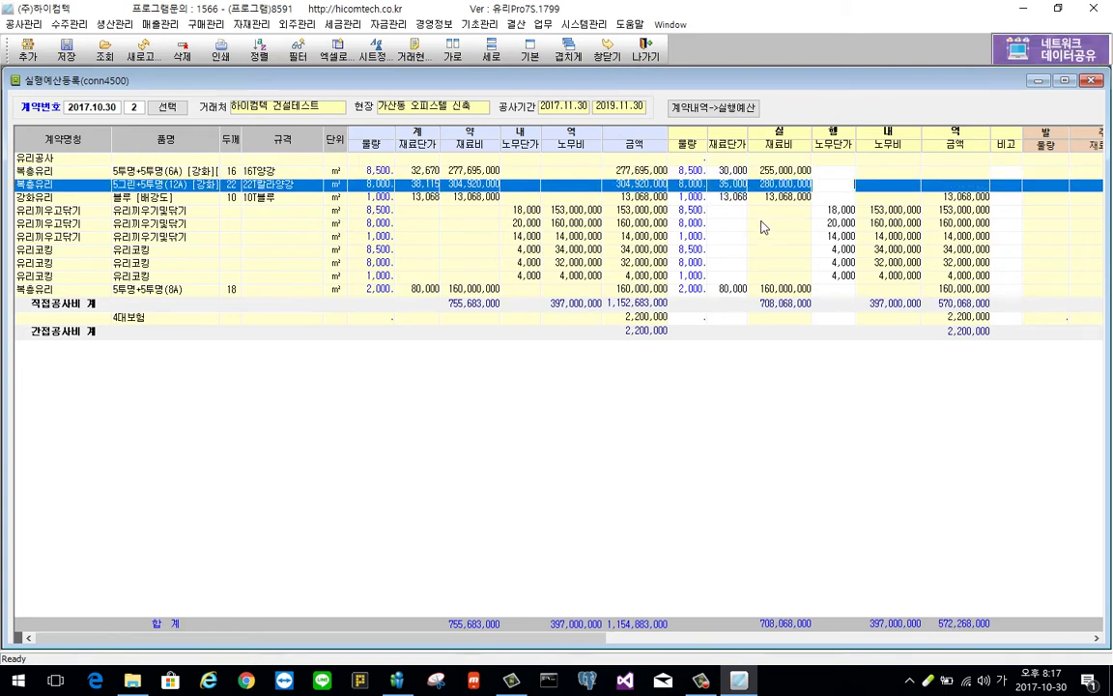
{"action": "key", "text": "Return"}
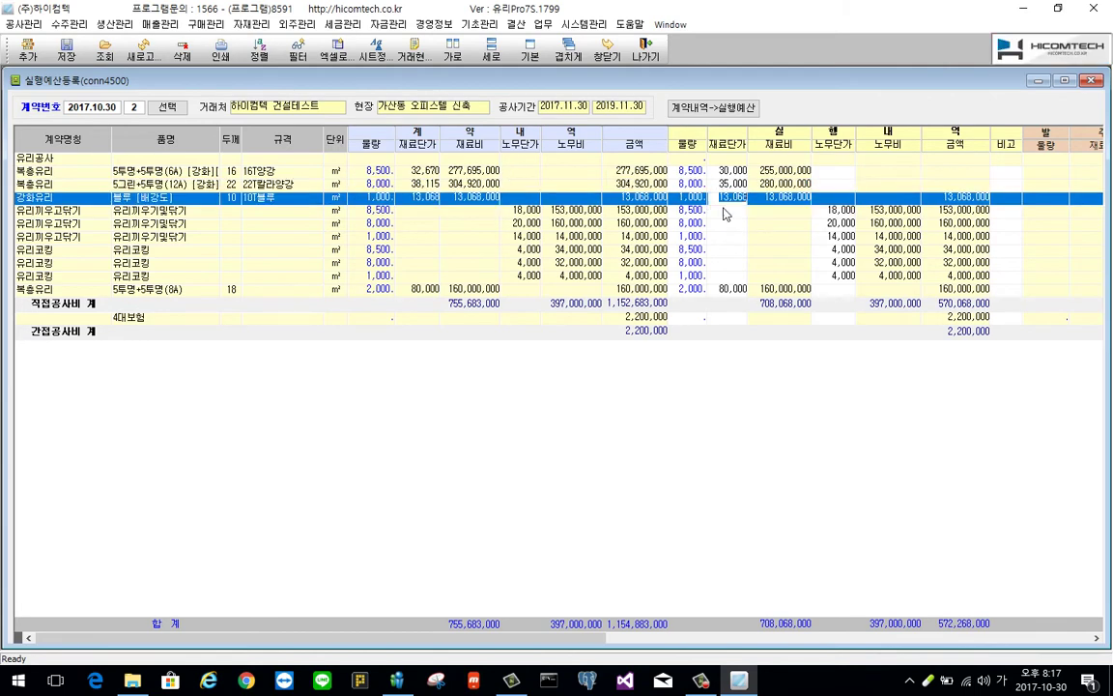
Set the execution material unit price of 블루 [배강도] to 12,000 and the labor unit price of the first 유리끼우고닦기 line to 15,000
{"action": "type", "text": "120000"}
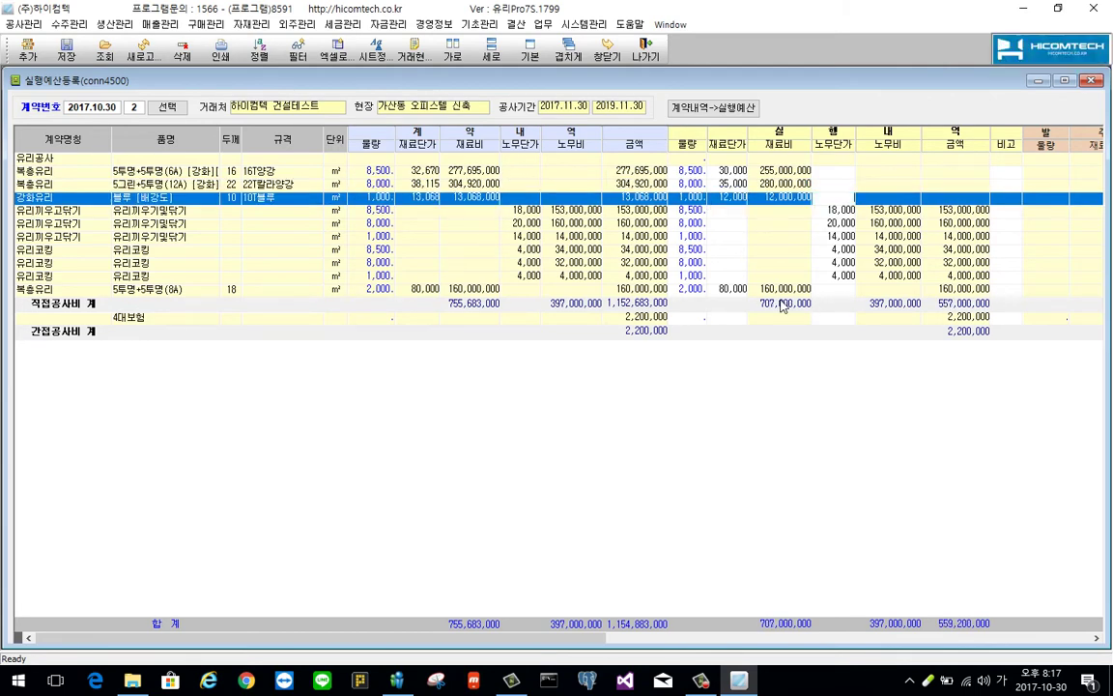
{"action": "key", "text": "Return"}
{"action": "right_click", "coordinate": [818, 226]}
{"action": "left_click", "coordinate": [852, 212]}
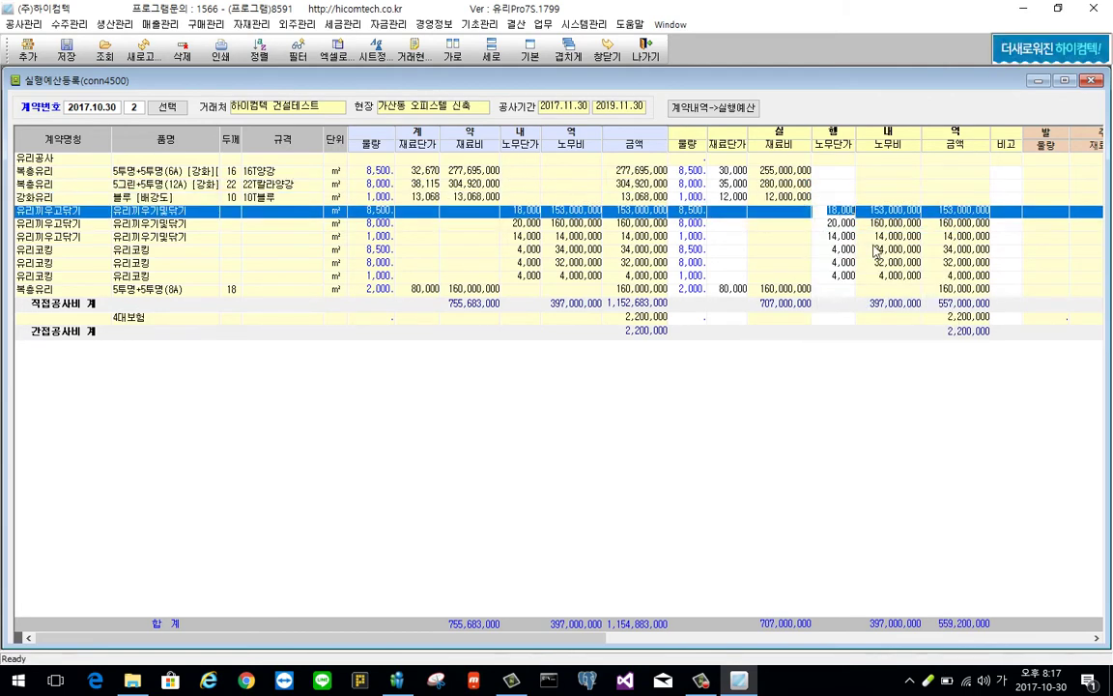
{"action": "type", "text": "15,000"}
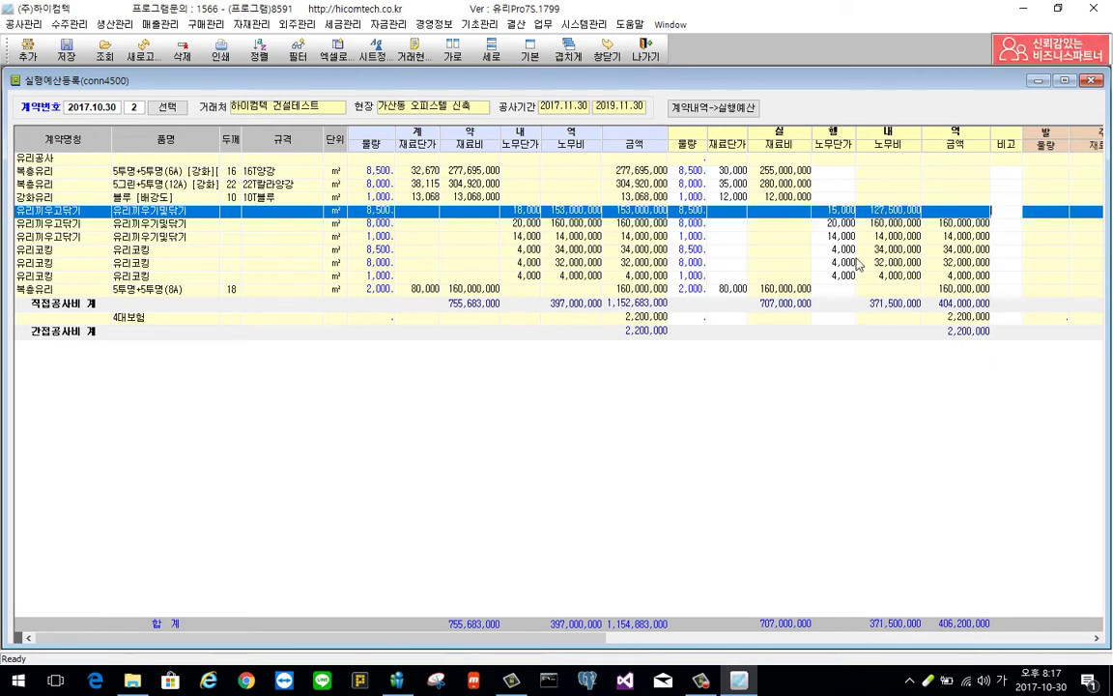
{"action": "right_click", "coordinate": [763, 230]}
{"action": "left_click", "coordinate": [887, 293]}
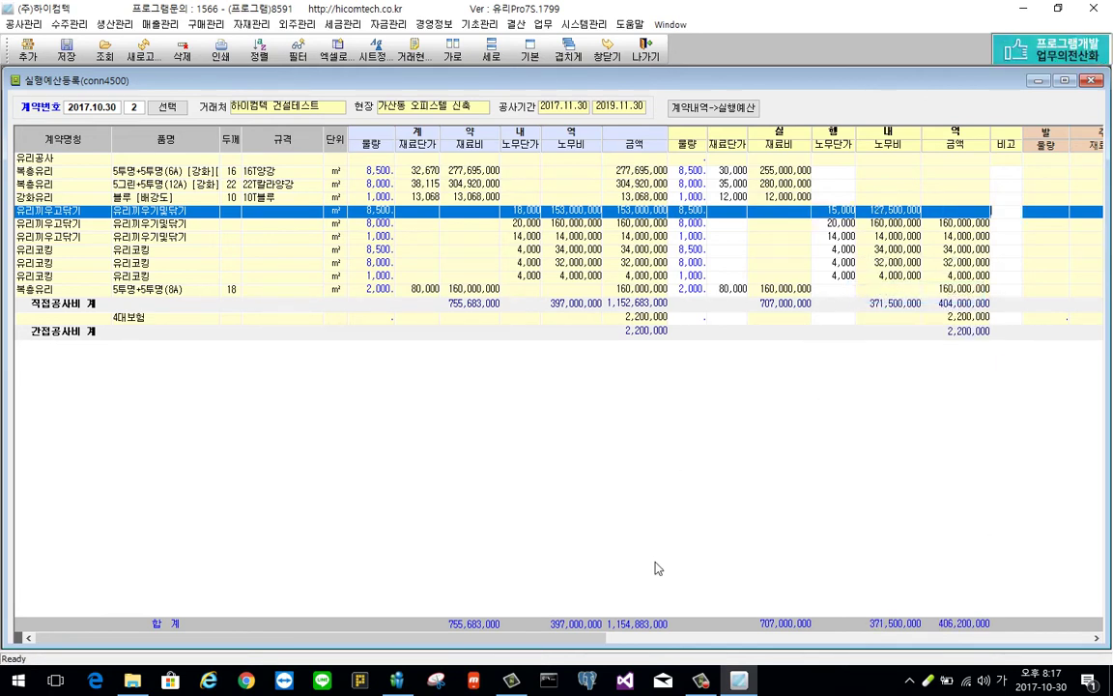
{"action": "left_click_drag", "start_coordinate": [698, 642], "coordinate": [912, 641]}
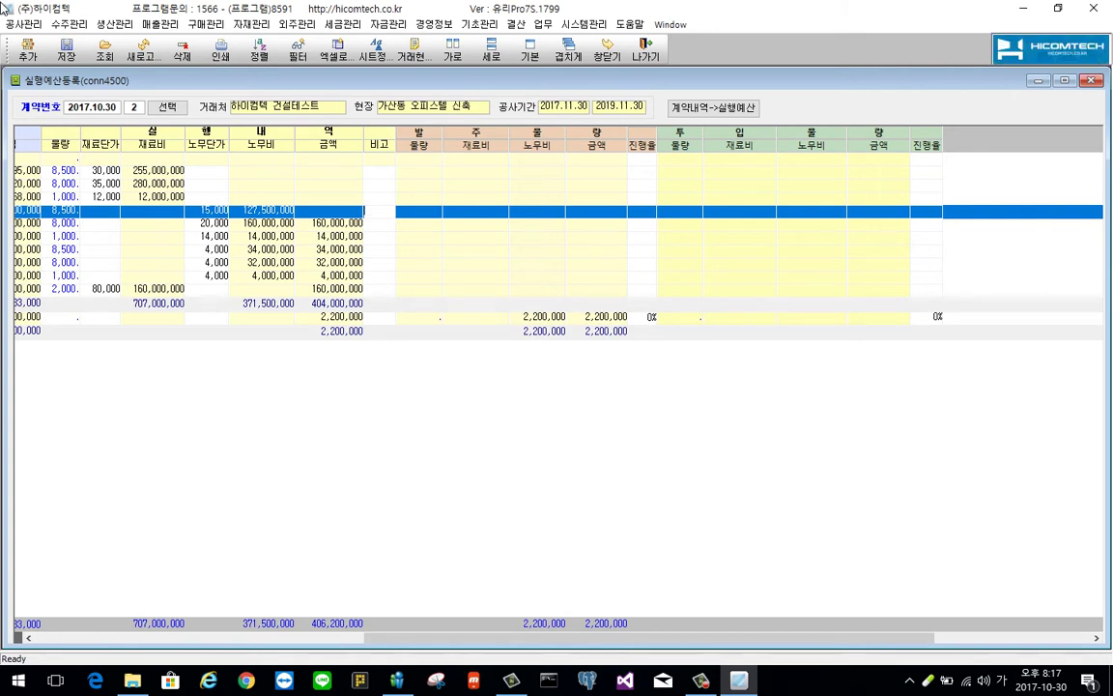
Open the measurement sheet (검척서) and load the 2017.10.30 contract no. 2 for 가산동 오피스텔 신축
{"action": "left_click", "coordinate": [15, 24]}
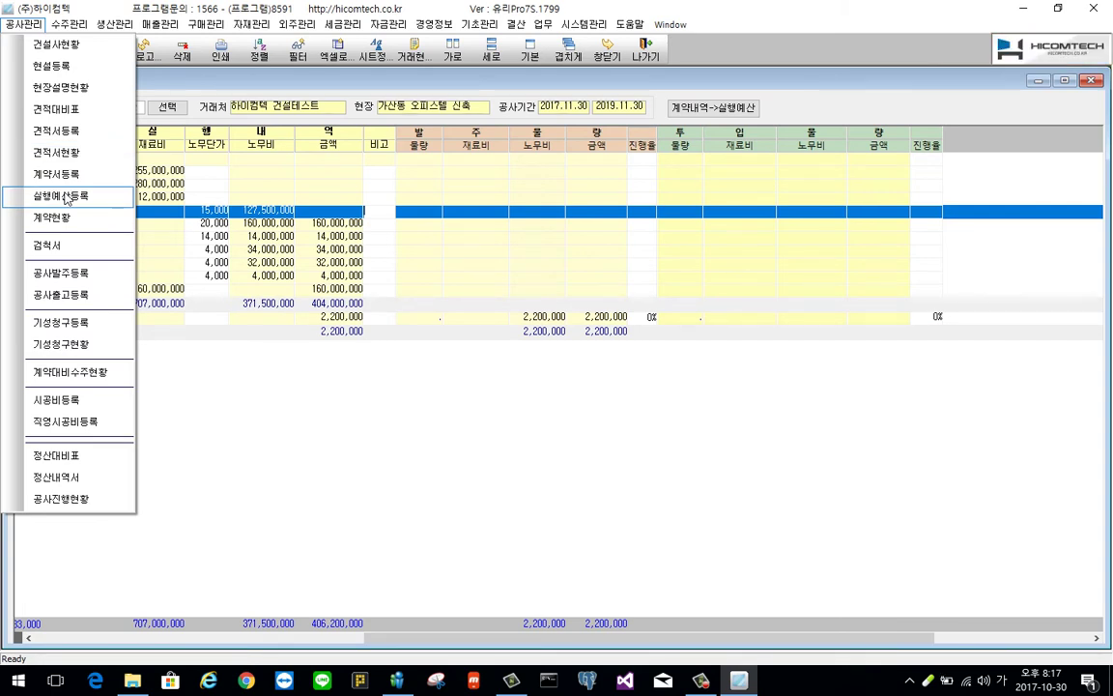
{"action": "left_click", "coordinate": [92, 247]}
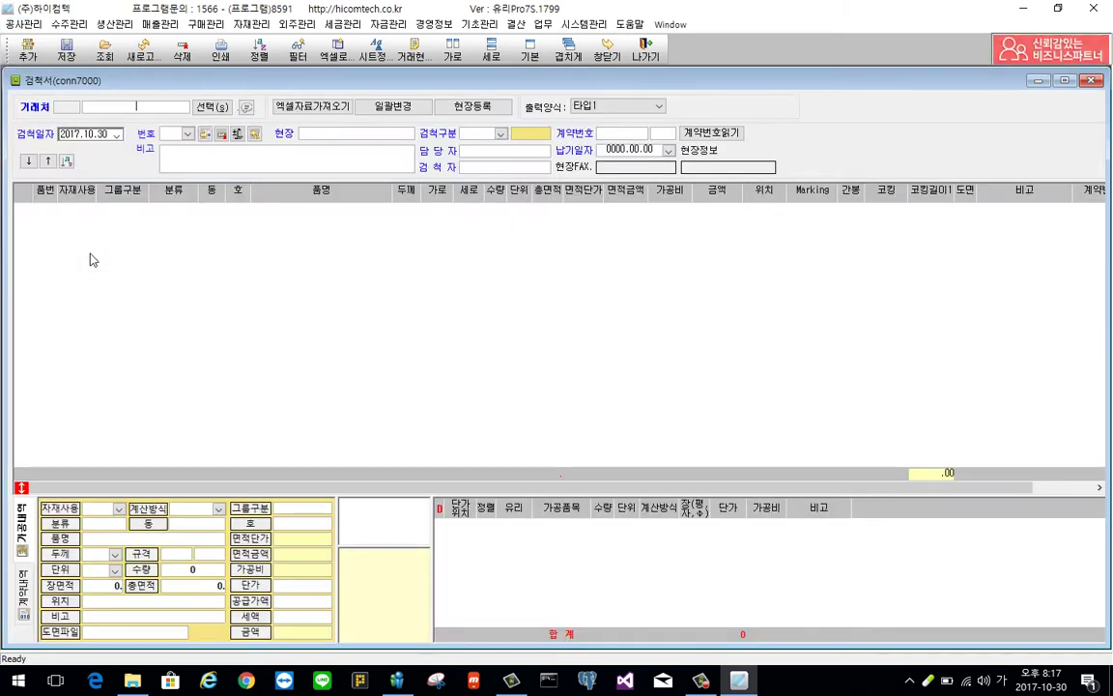
{"action": "left_click", "coordinate": [691, 141]}
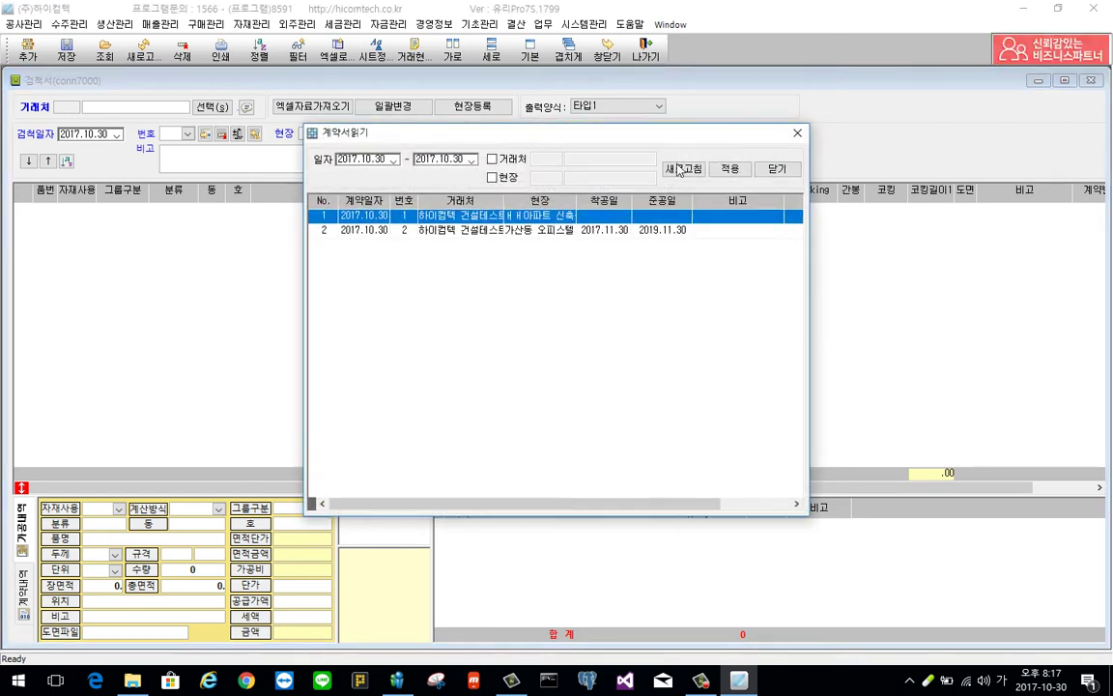
{"action": "left_click", "coordinate": [488, 232]}
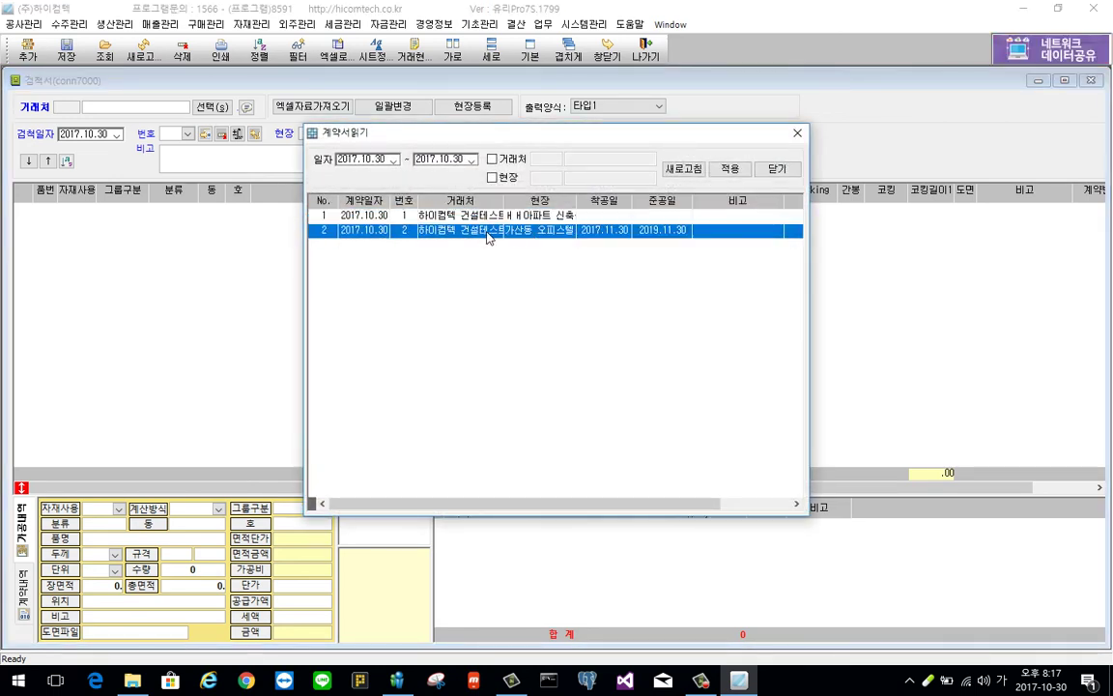
{"action": "double_click", "coordinate": [554, 237]}
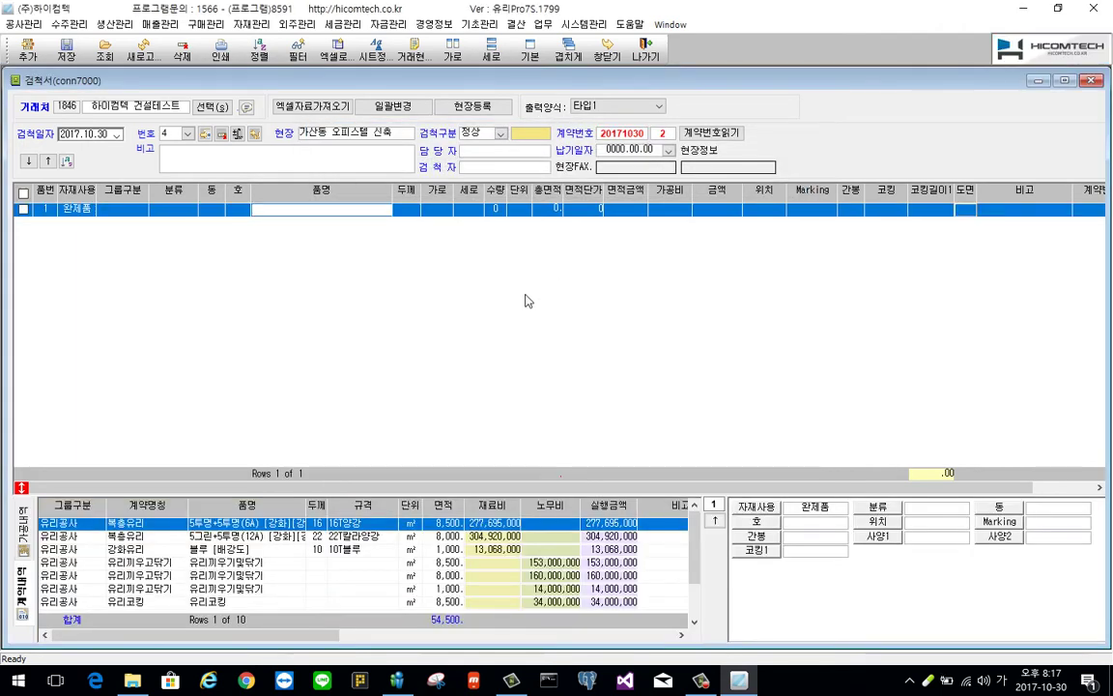
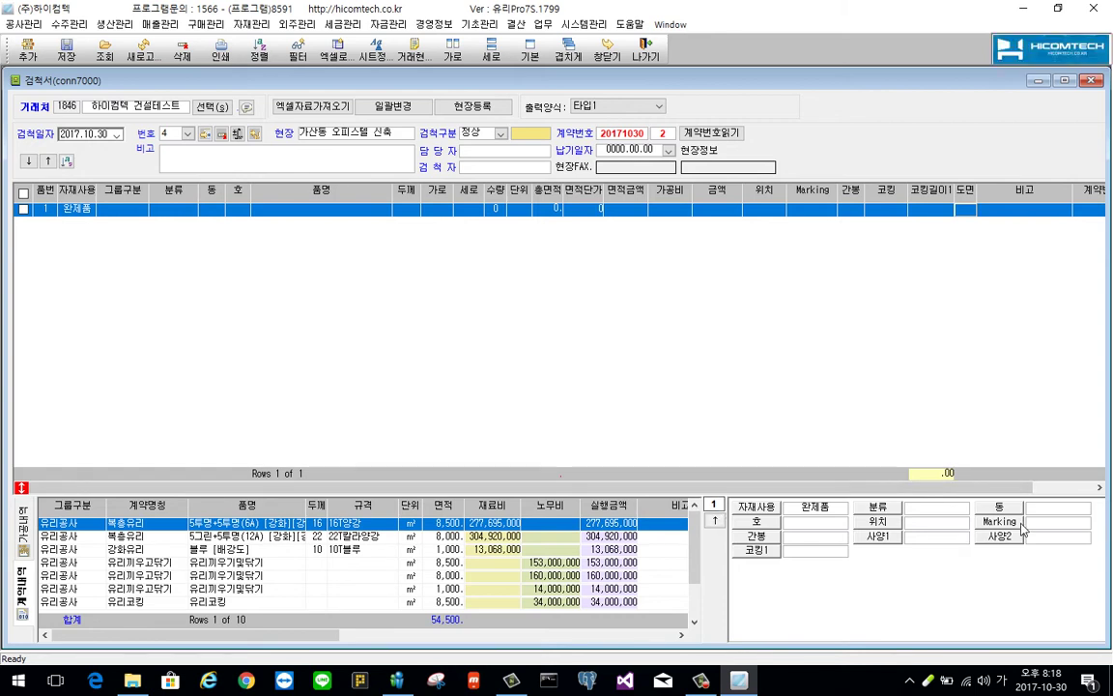
Add three measurement rows of 5투명+5투명(6A) [강화][강화] from the contract details with building (동) 401
{"action": "left_click", "coordinate": [1048, 510]}
{"action": "type", "text": "401"}
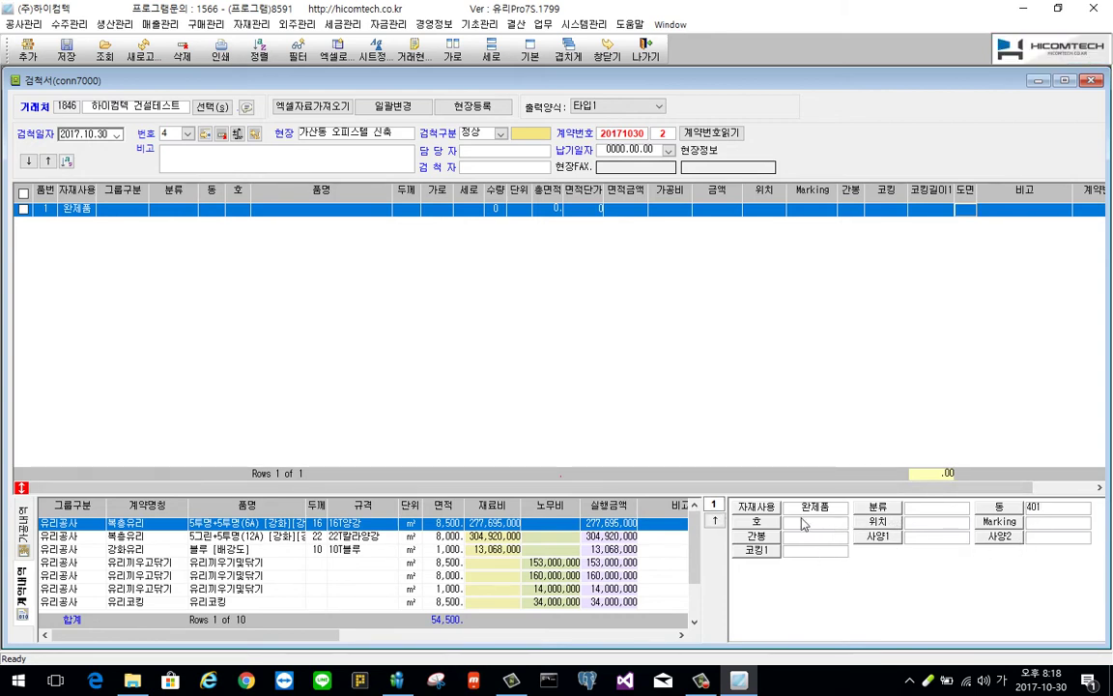
{"action": "key", "text": "Return"}
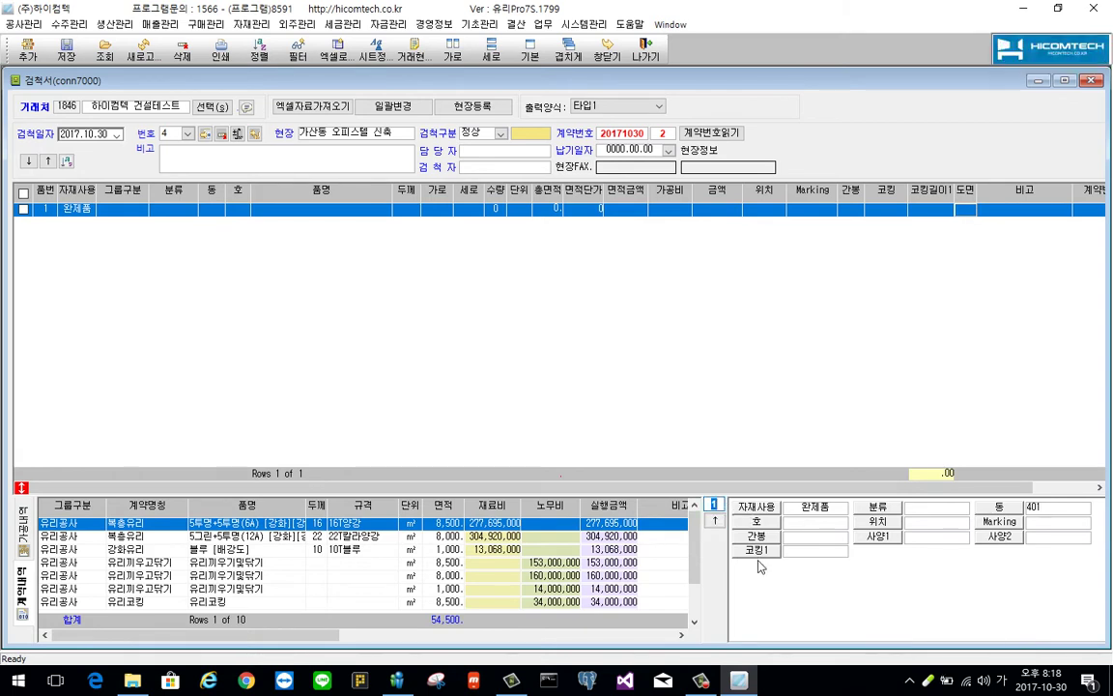
{"action": "type", "text": "3"}
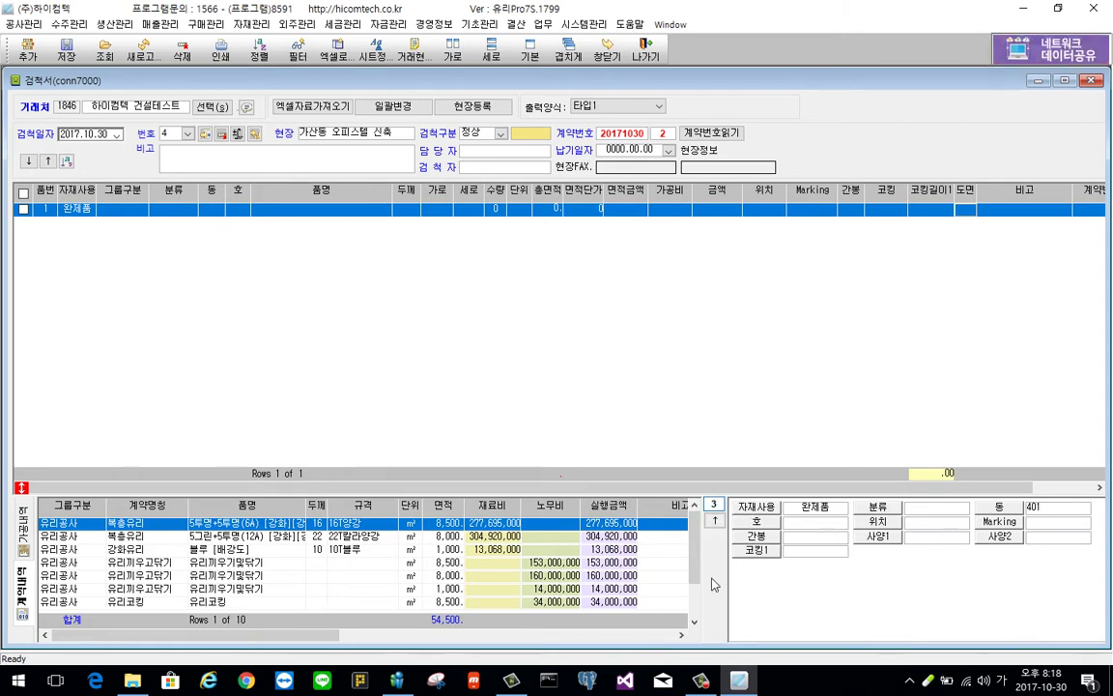
{"action": "left_click", "coordinate": [715, 520]}
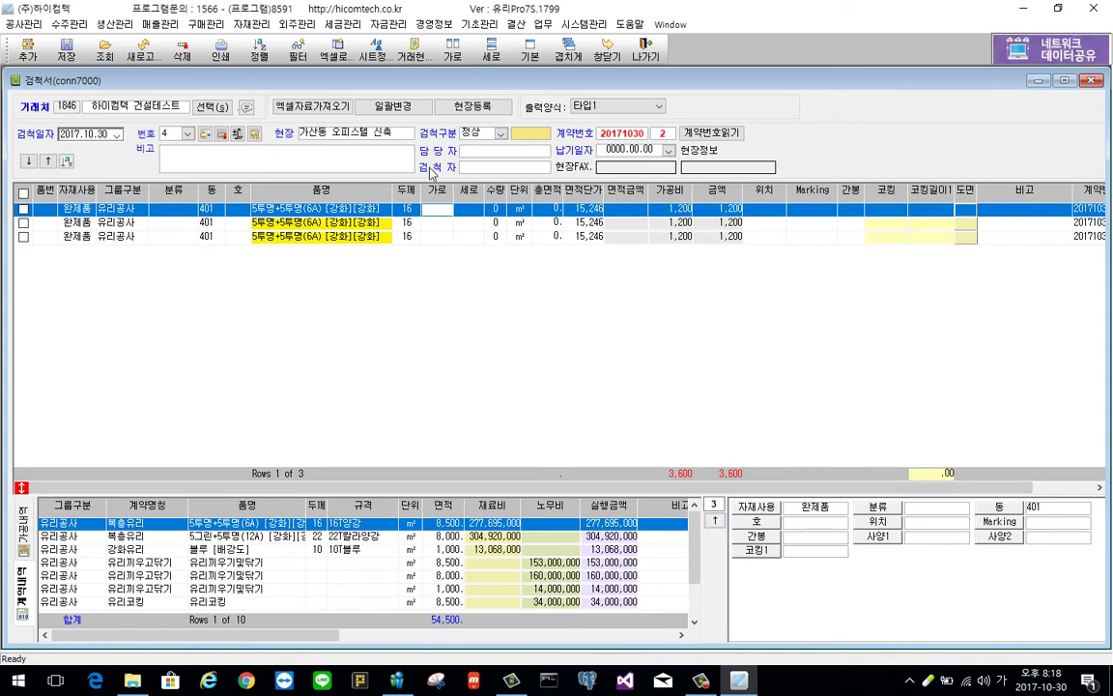
Fill in the first measurement row with width 753, height 1200 and quantity 80
{"action": "type", "text": "53"}
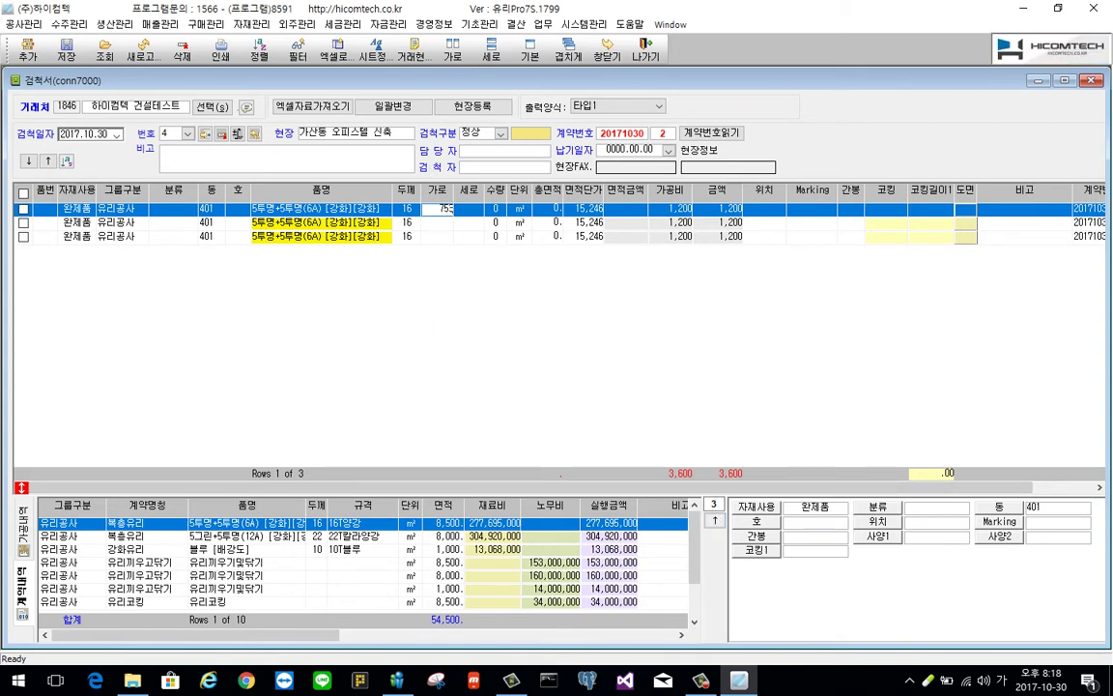
{"action": "key", "text": "Tab"}
{"action": "type", "text": "1200"}
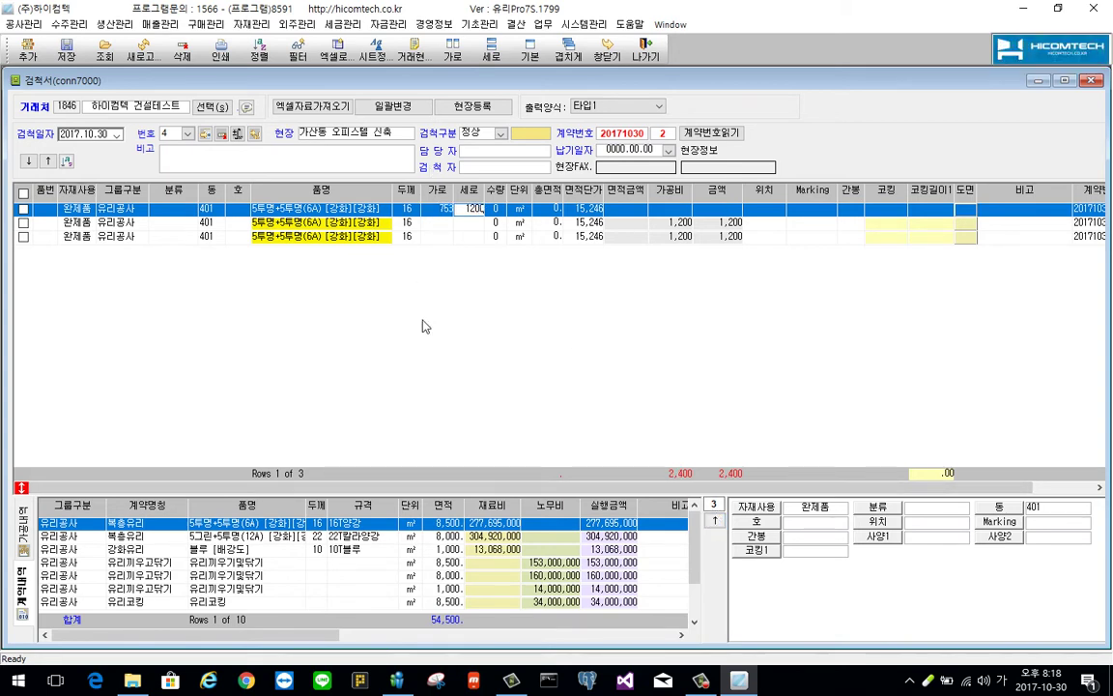
{"action": "key", "text": "Tab"}
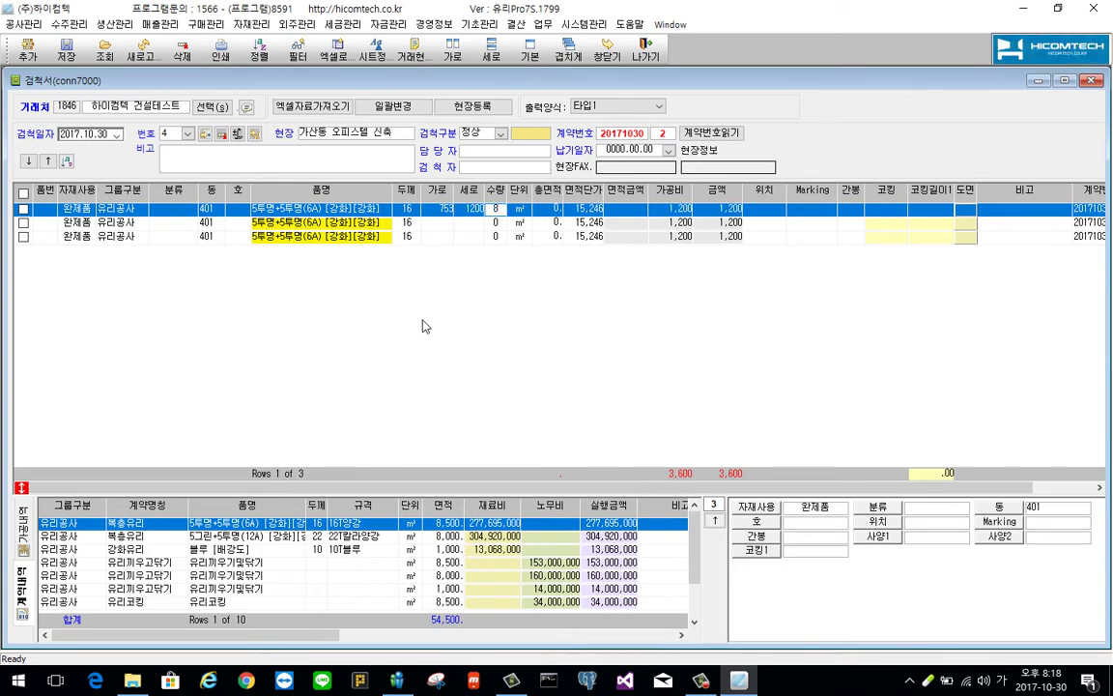
{"action": "type", "text": "80"}
{"action": "key", "text": "Return"}
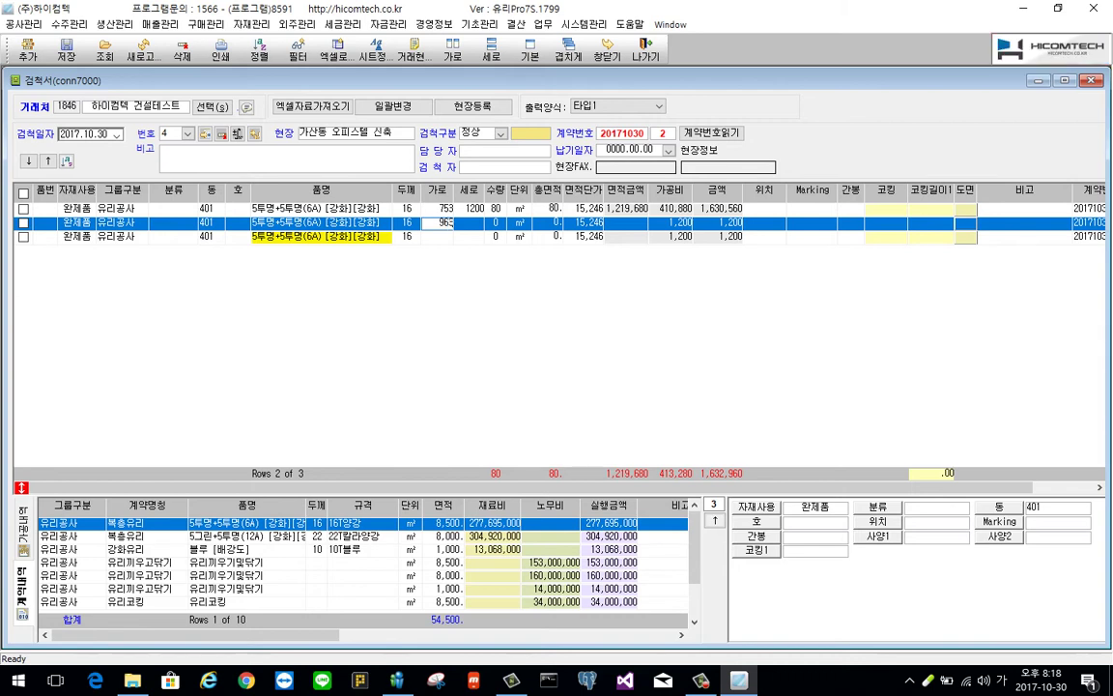
Fill in the second measurement row with width 963, height 1302 and quantity 80
{"action": "type", "text": "963"}
{"action": "key", "text": "Return"}
{"action": "type", "text": "13"}
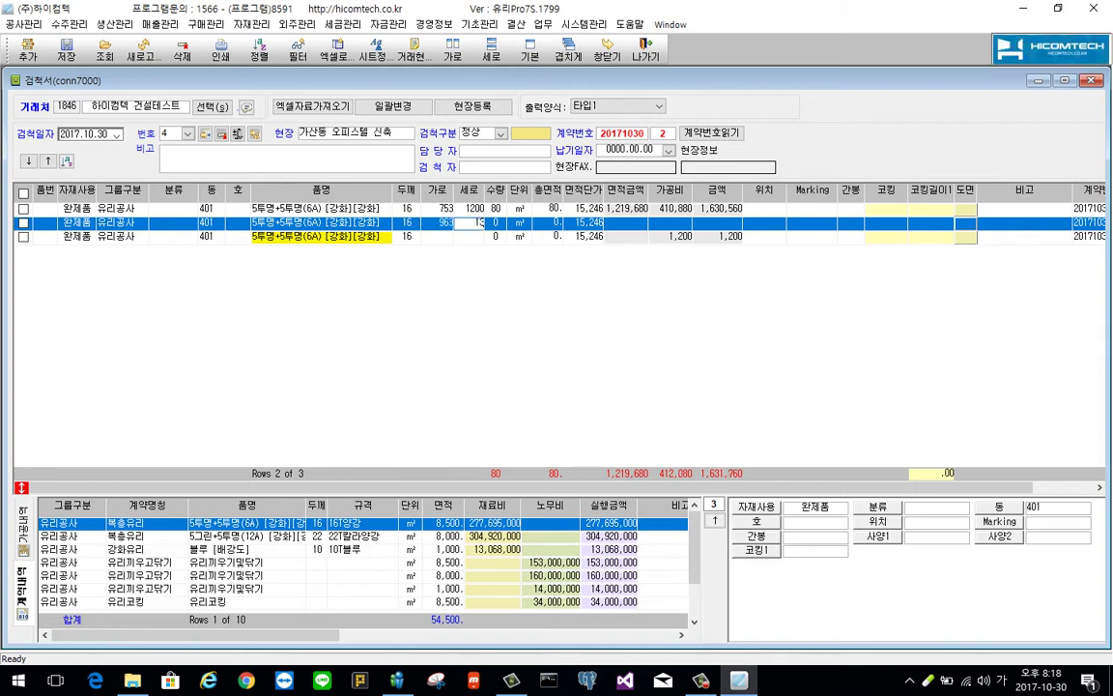
{"action": "type", "text": "02"}
{"action": "key", "text": "Return"}
{"action": "type", "text": "8"}
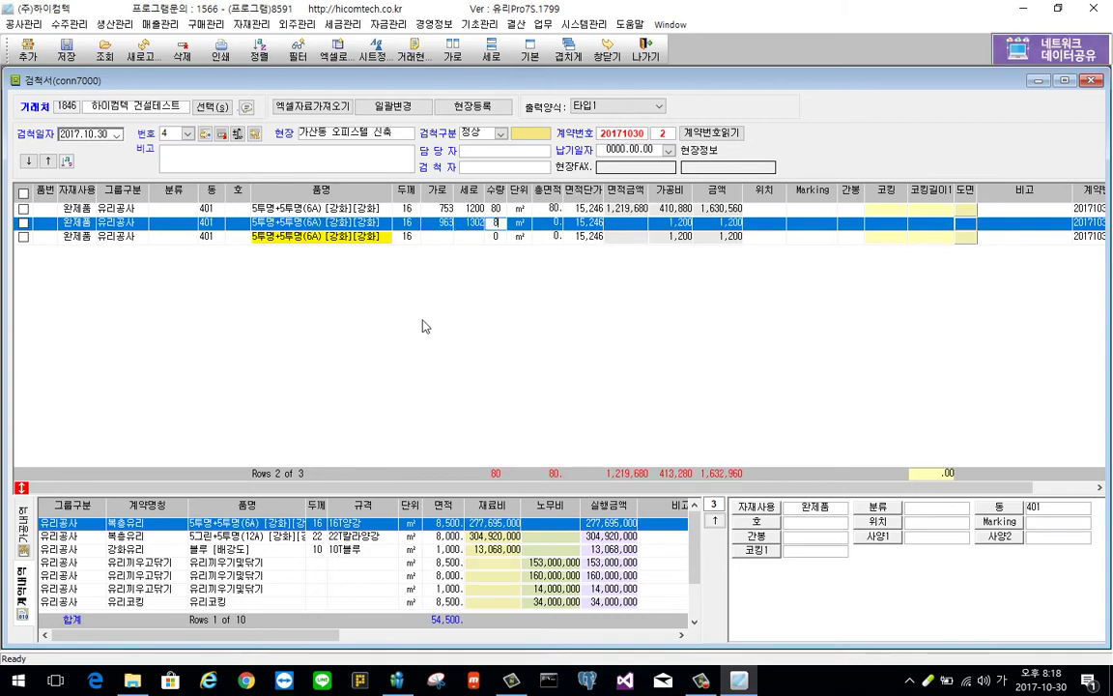
{"action": "type", "text": "0"}
{"action": "key", "text": "Return"}
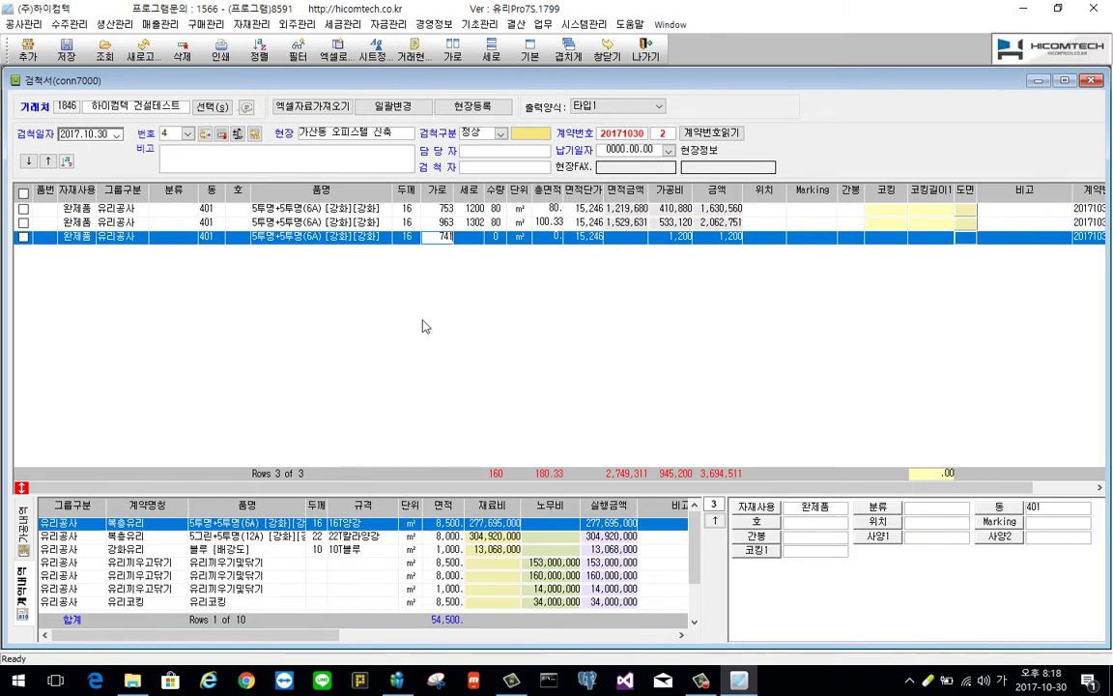
Fill in the third measurement row with width 741, height 963 and quantity 80
{"action": "key", "text": "Return"}
{"action": "type", "text": "963"}
{"action": "key", "text": "Return"}
{"action": "type", "text": "9"}
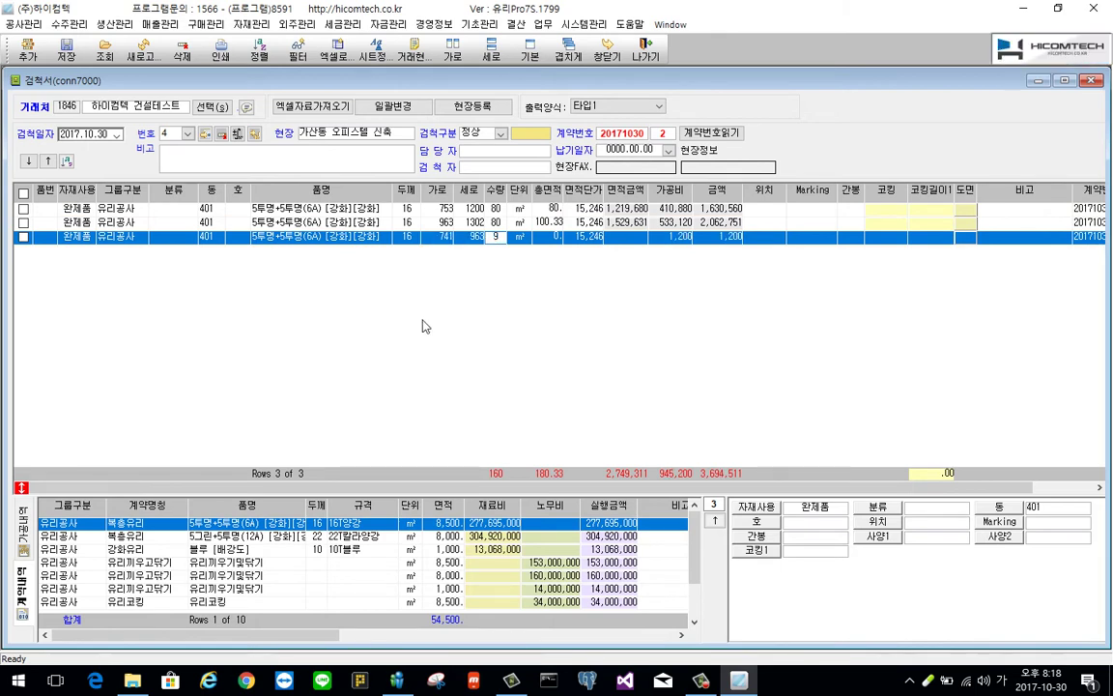
{"action": "type", "text": "0"}
{"action": "key", "text": "Return"}
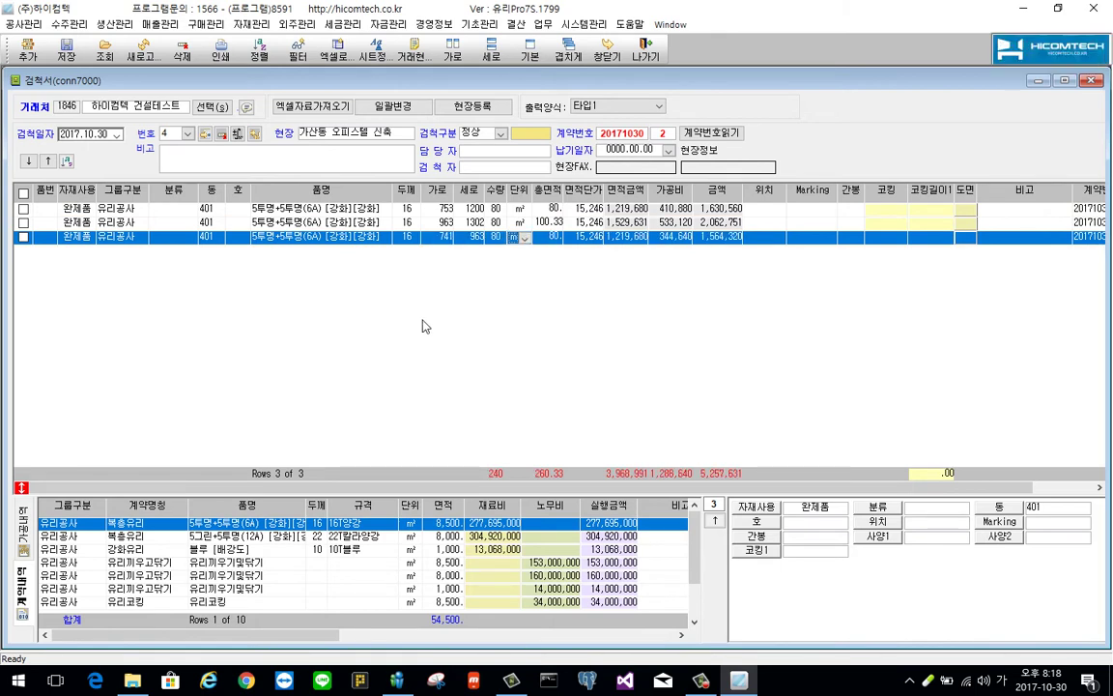
Save the measurement sheet, then review its measurement report (검척보고서) in the print preview and close it
{"action": "right_click", "coordinate": [341, 289]}
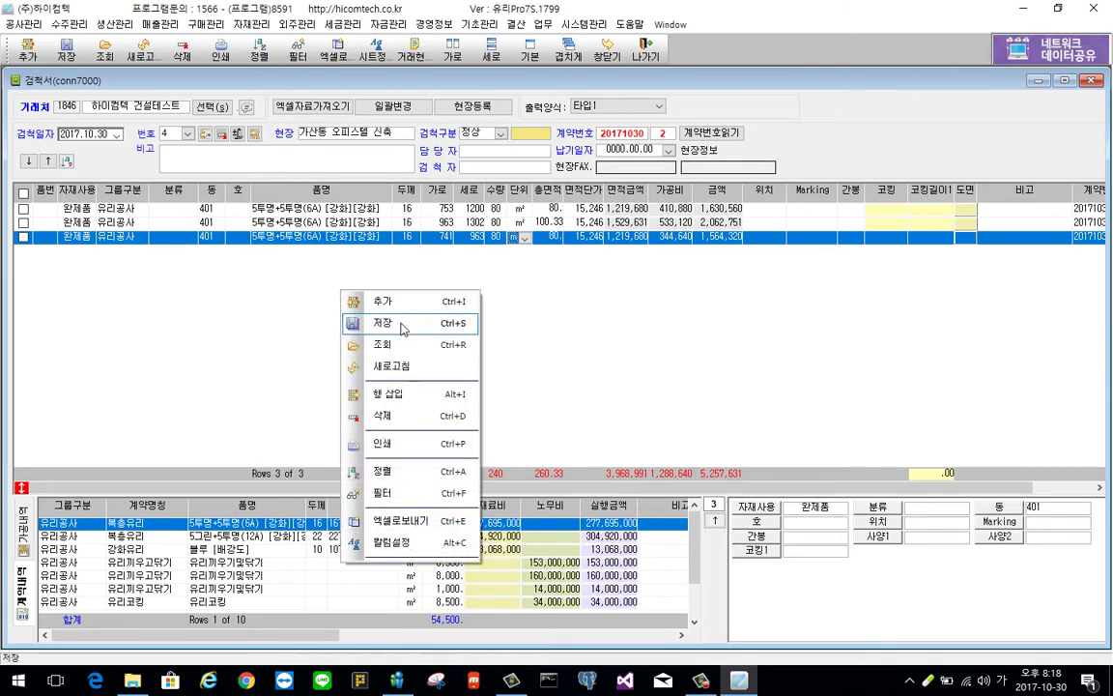
{"action": "left_click", "coordinate": [403, 327]}
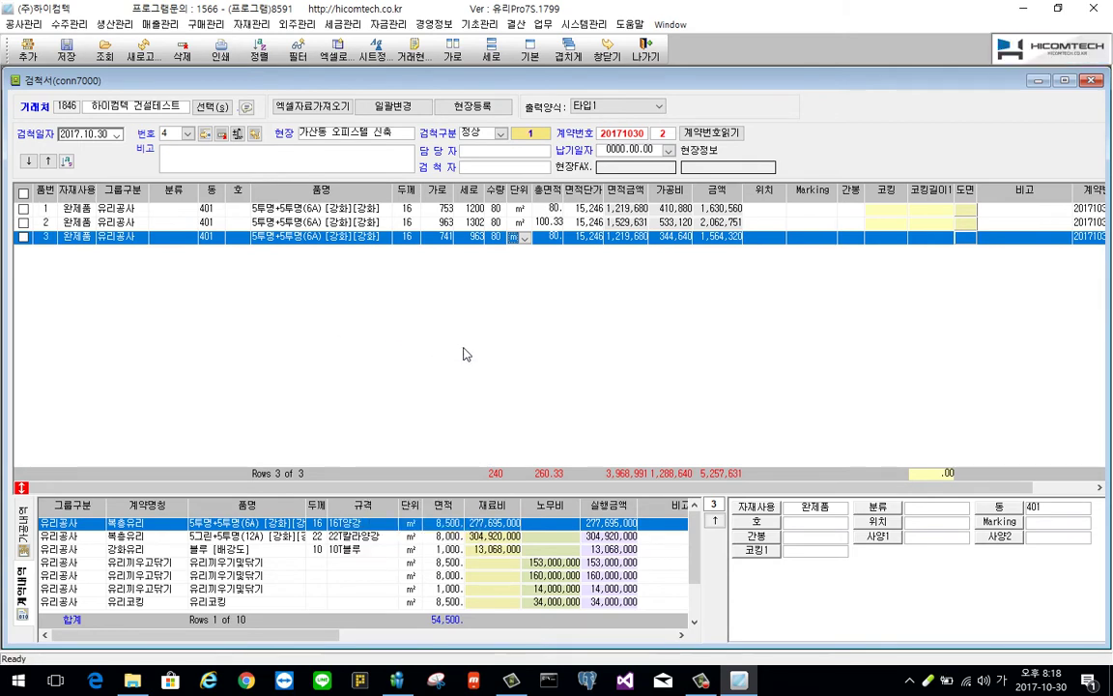
{"action": "right_click", "coordinate": [457, 315]}
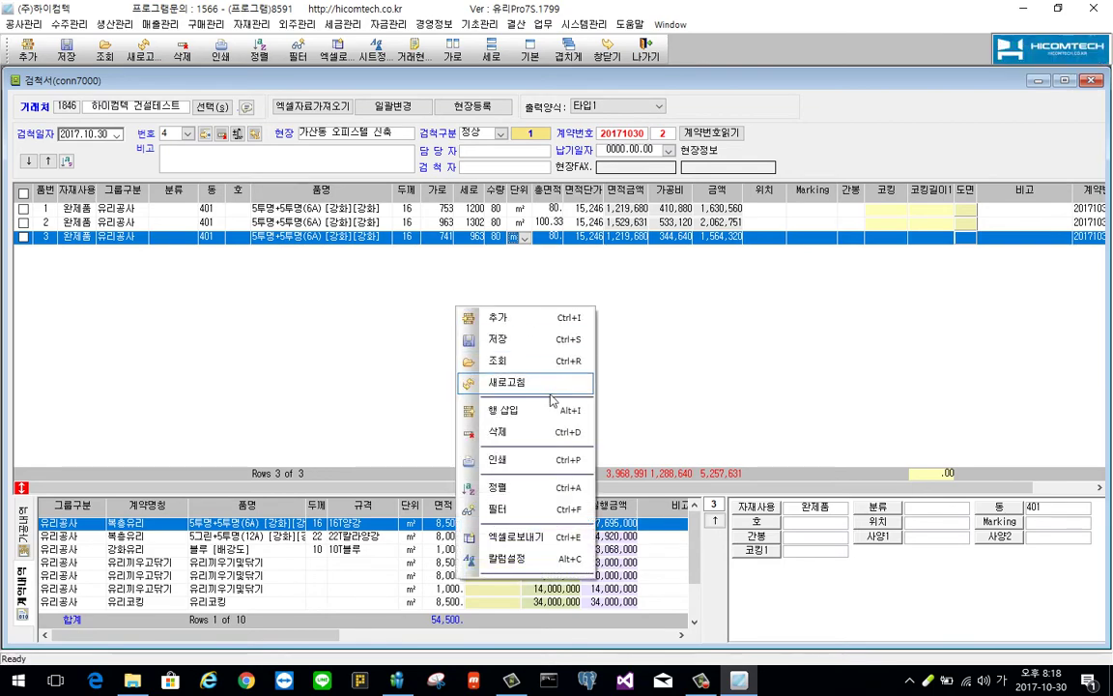
{"action": "left_click", "coordinate": [537, 461]}
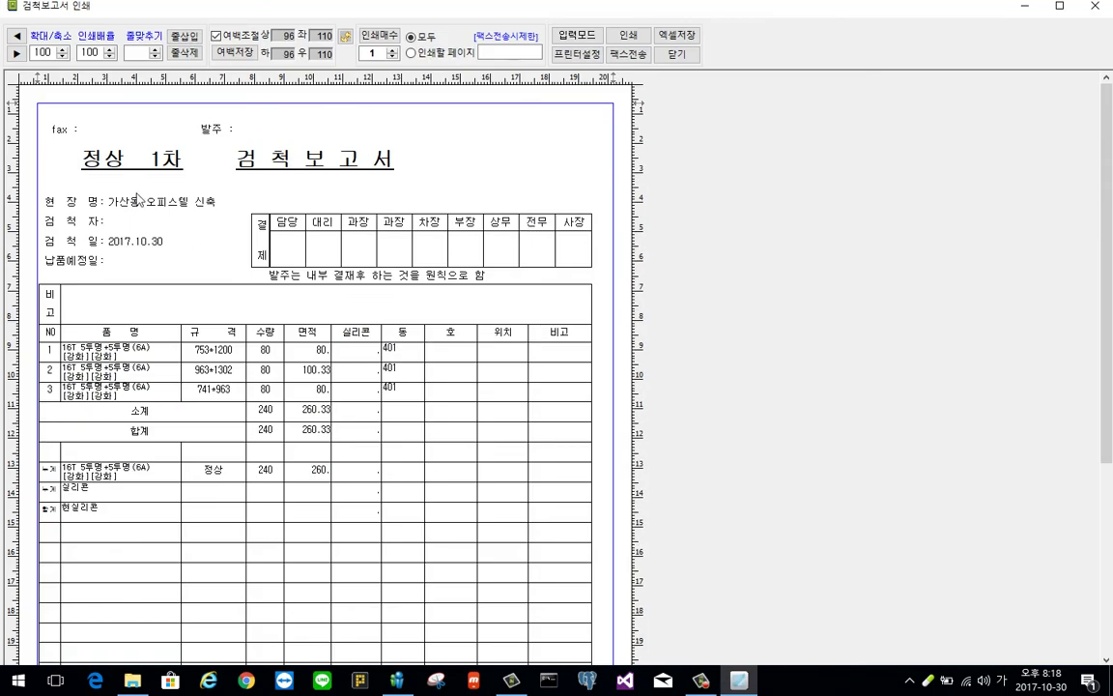
{"action": "left_click", "coordinate": [690, 58]}
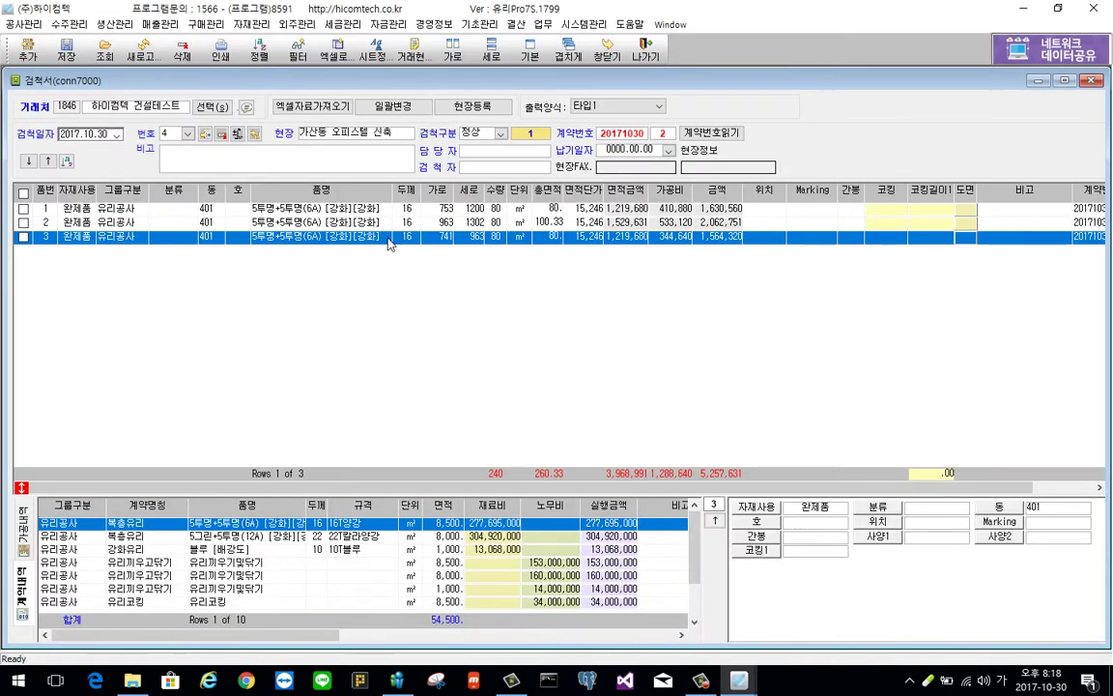
Open the construction order registration (공사발주등록) for the 2017.10.30 contract no. 2 and import the lines of measurement sheet no. 4
{"action": "left_click", "coordinate": [21, 25]}
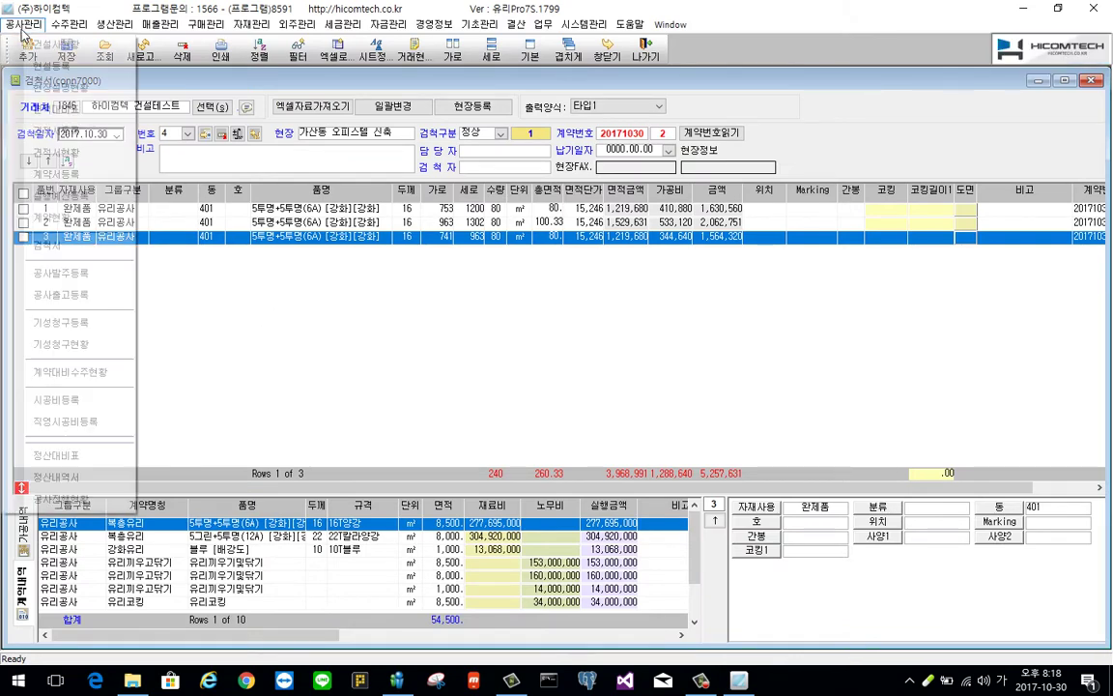
{"action": "left_click", "coordinate": [66, 275]}
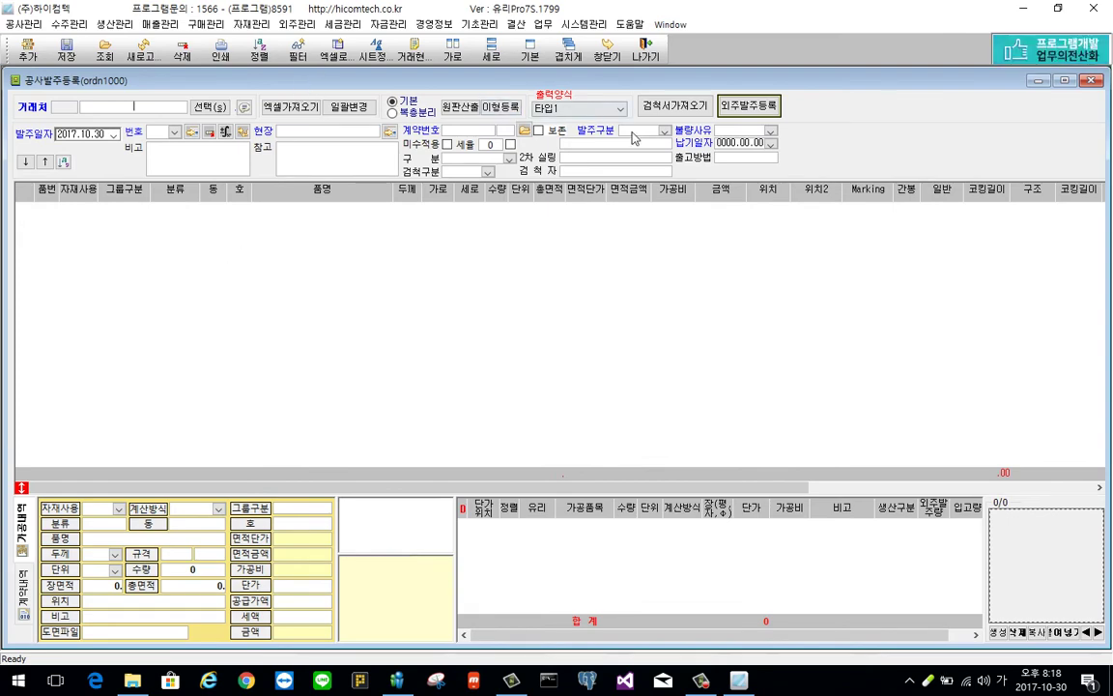
{"action": "left_click", "coordinate": [523, 130]}
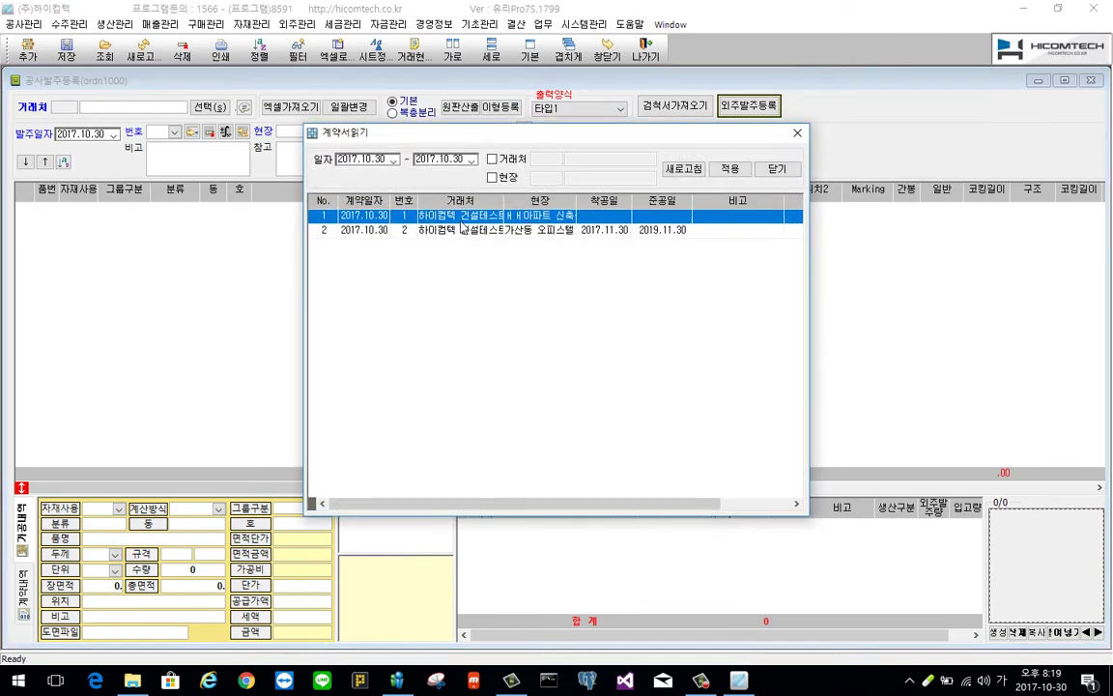
{"action": "left_click", "coordinate": [502, 231]}
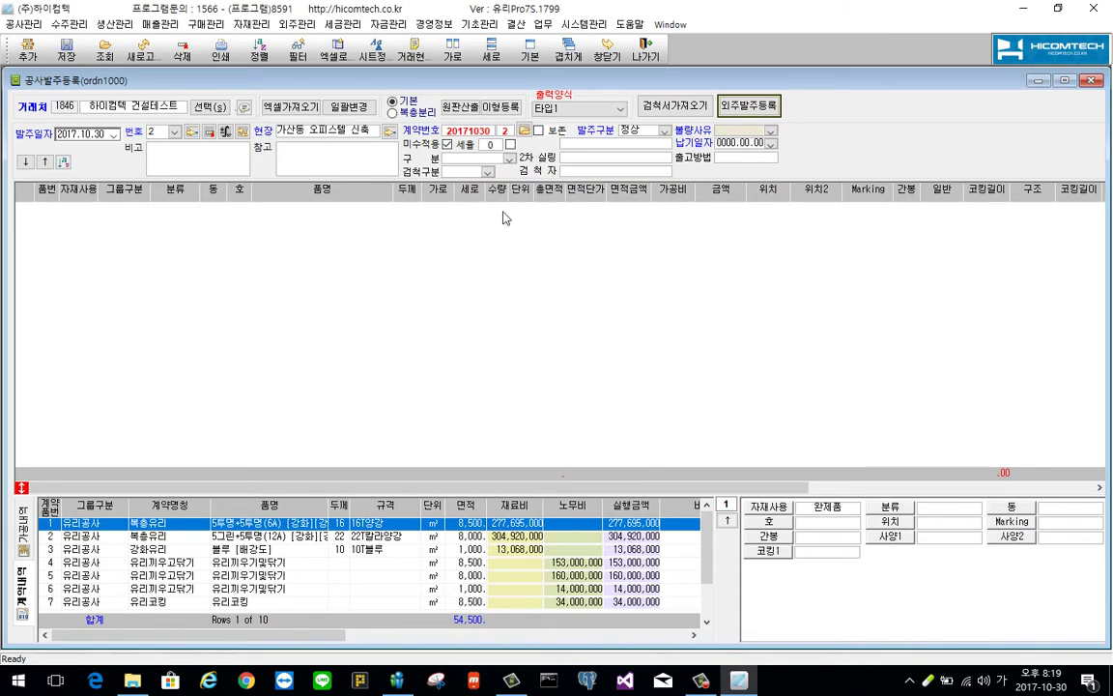
{"action": "left_click", "coordinate": [674, 108]}
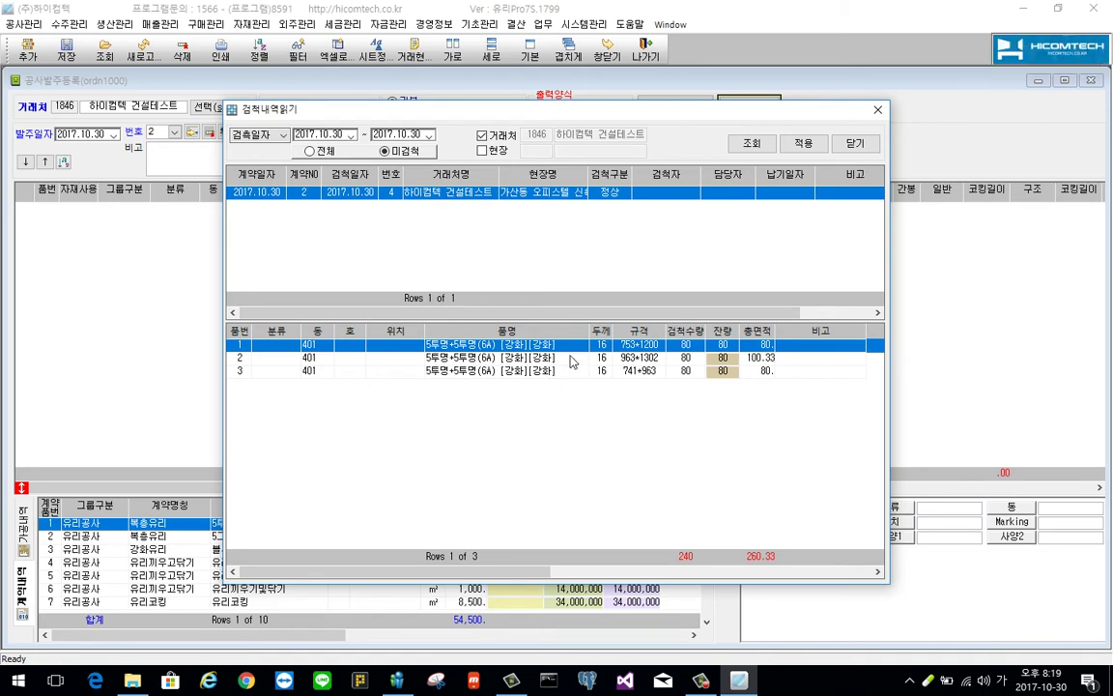
{"action": "left_click", "coordinate": [803, 143]}
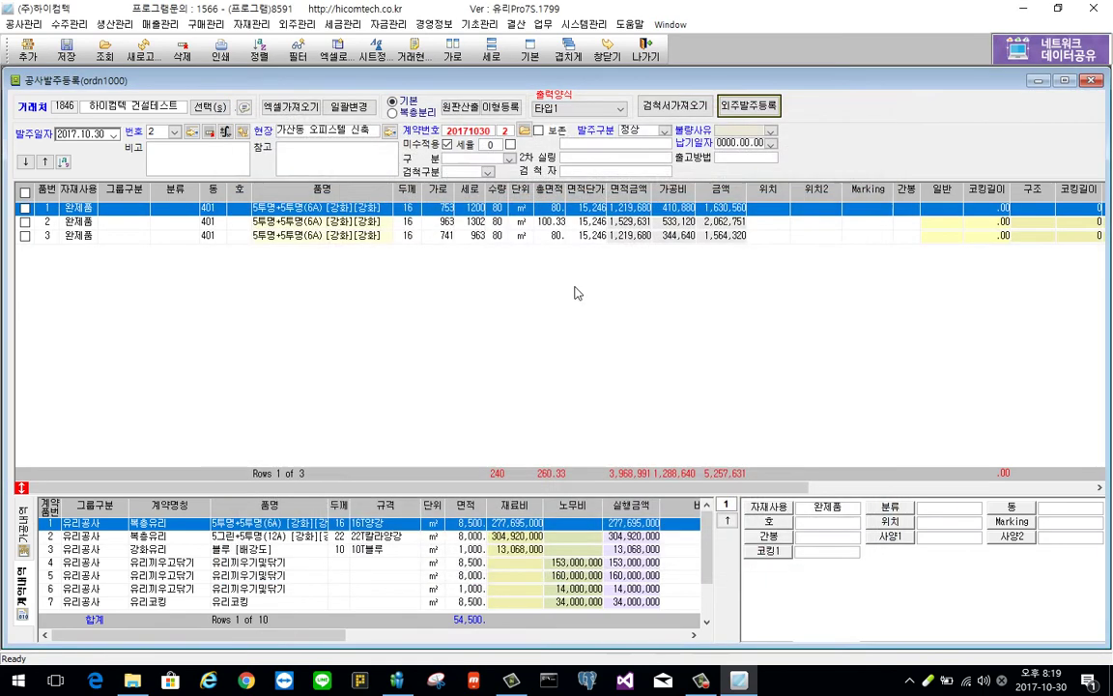
Set the general caulking (일반) of order rows 1 to 3 to 4Side, 2Side and 4Side, and save the order
{"action": "right_click", "coordinate": [384, 263]}
{"action": "left_click", "coordinate": [780, 296]}
{"action": "left_click_drag", "start_coordinate": [609, 488], "coordinate": [732, 491]}
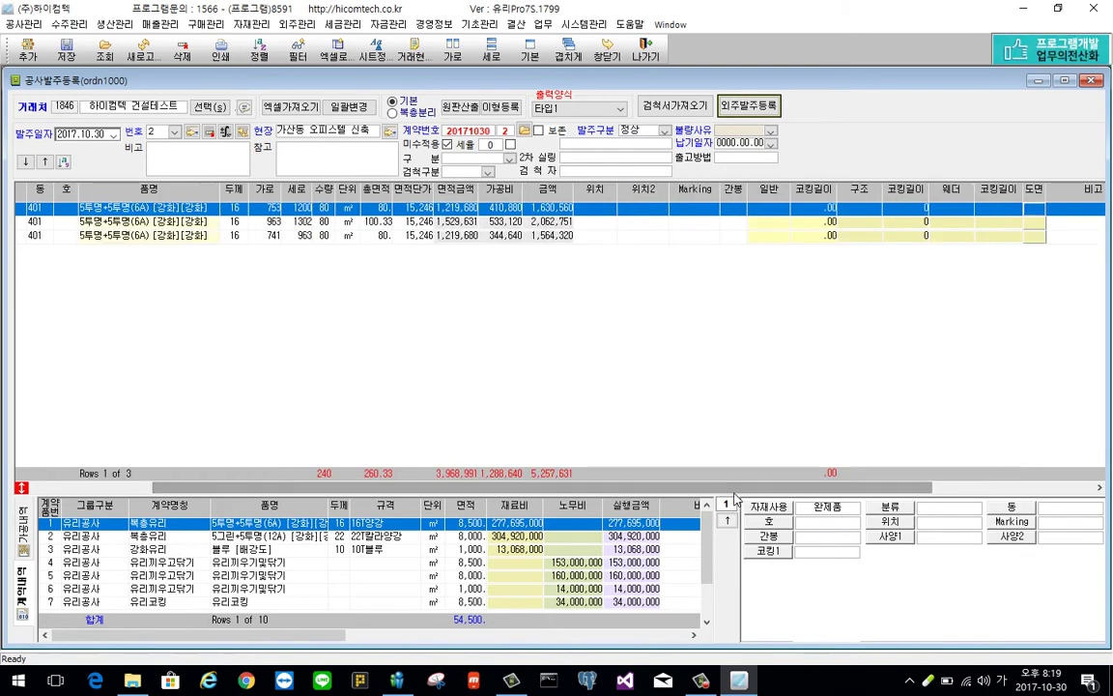
{"action": "left_click", "coordinate": [771, 208]}
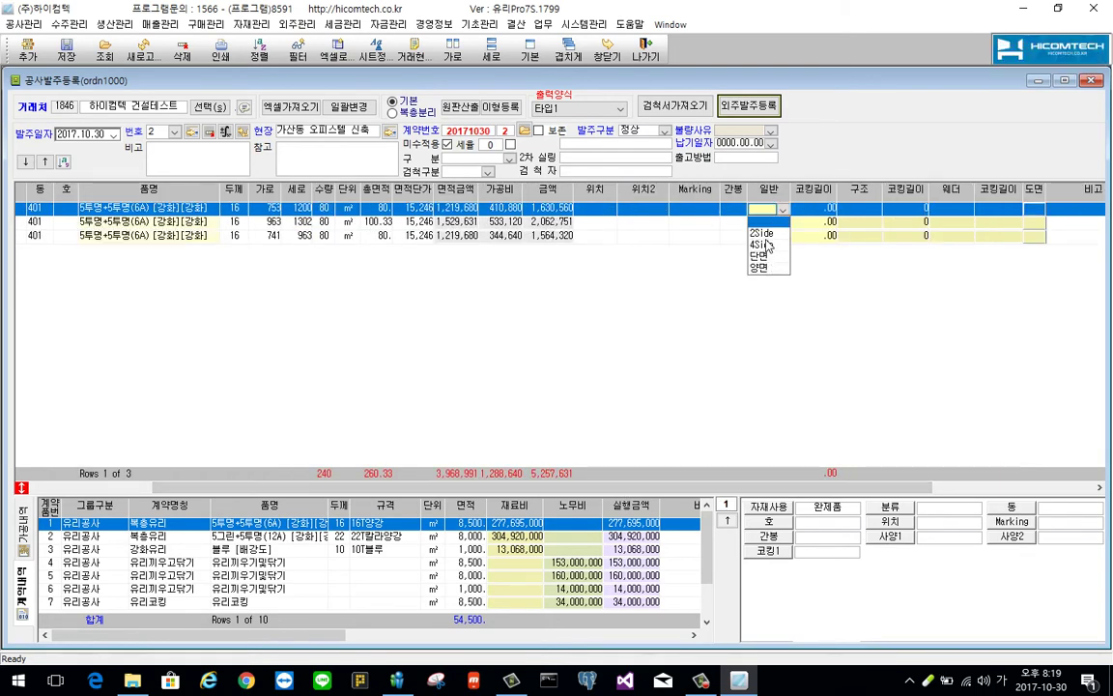
{"action": "left_click", "coordinate": [770, 245]}
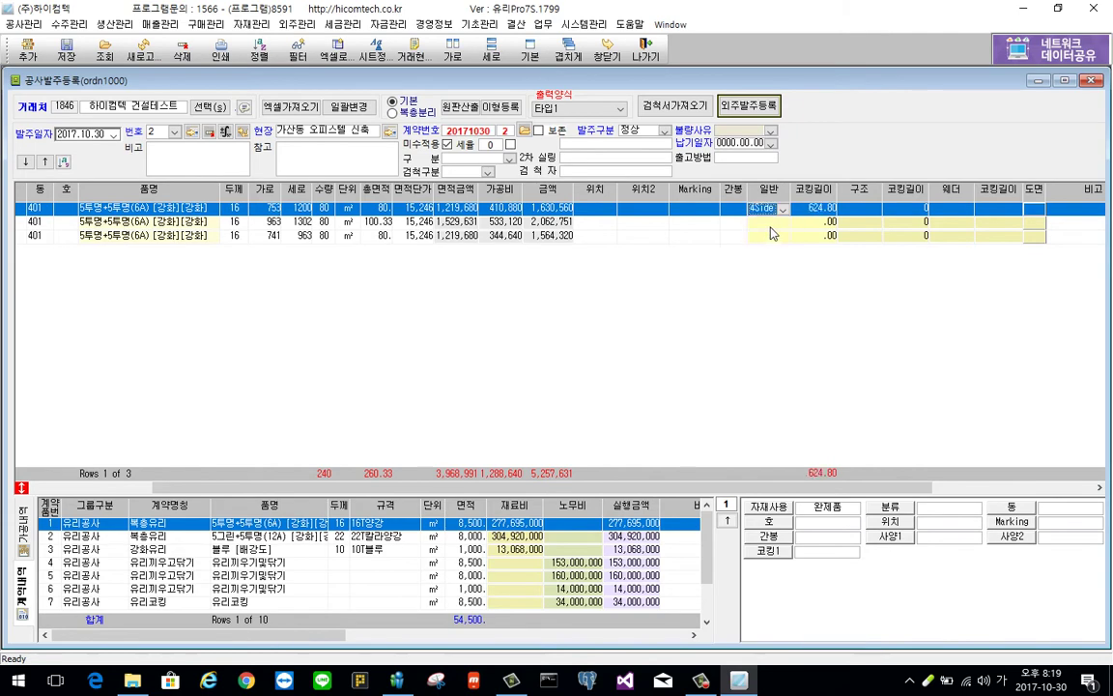
{"action": "left_click", "coordinate": [770, 222]}
{"action": "left_click", "coordinate": [762, 247]}
{"action": "left_click", "coordinate": [770, 236]}
{"action": "left_click", "coordinate": [771, 275]}
{"action": "right_click", "coordinate": [600, 287]}
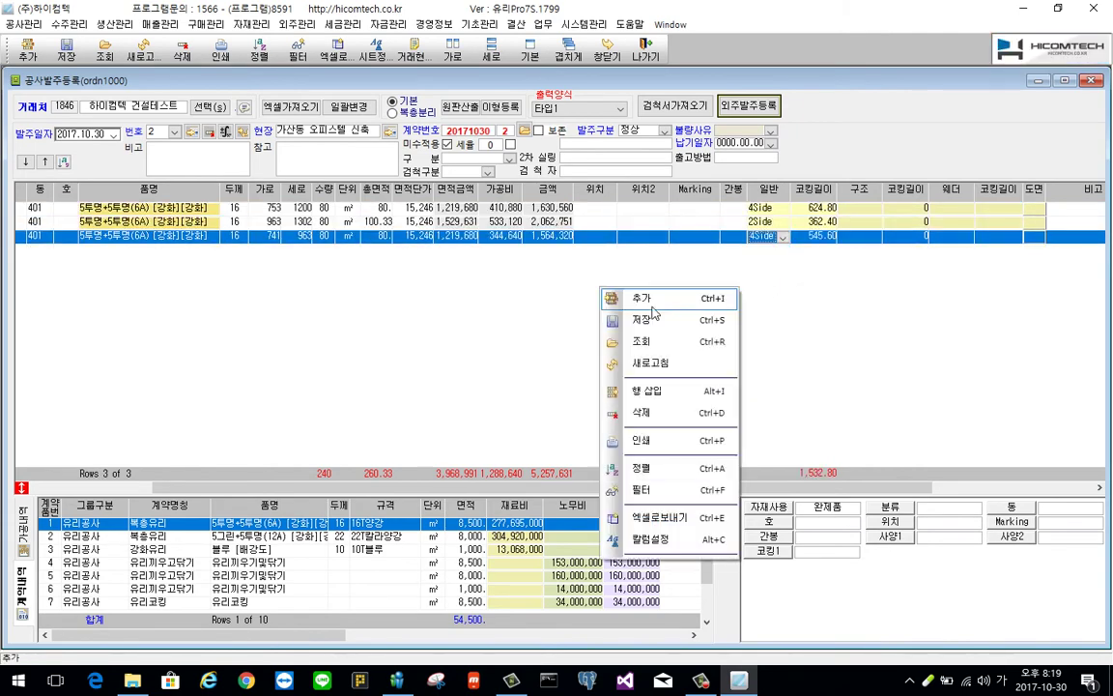
{"action": "left_click", "coordinate": [659, 319]}
{"action": "left_click_drag", "start_coordinate": [760, 486], "coordinate": [633, 492]}
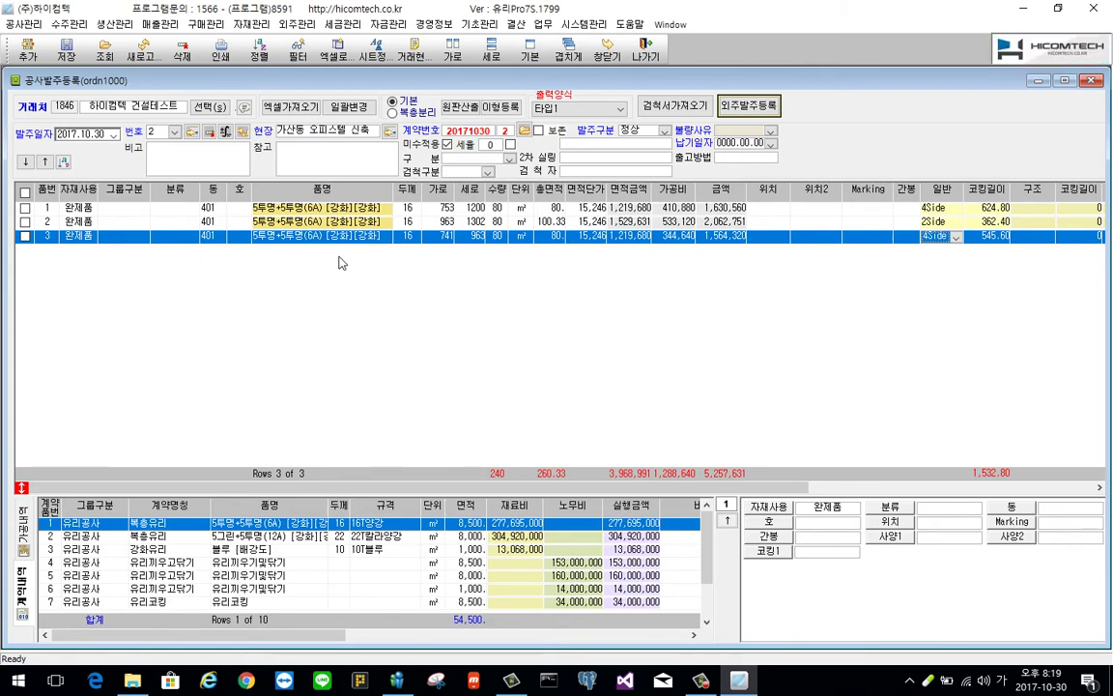
{"action": "left_click", "coordinate": [114, 23]}
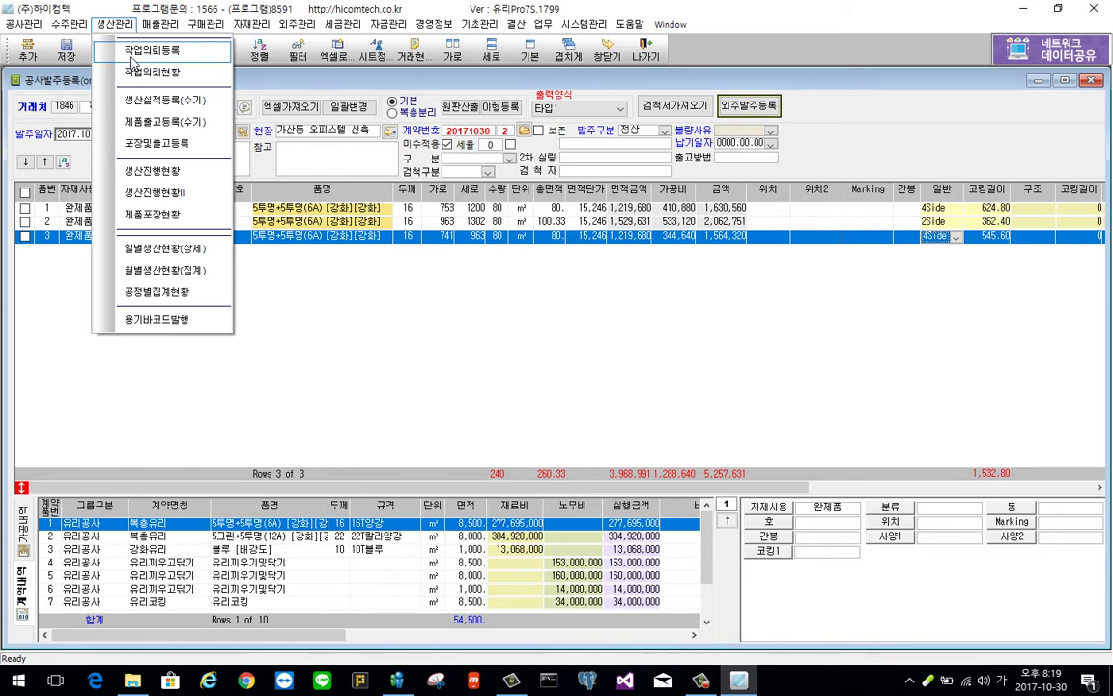
{"action": "left_click", "coordinate": [367, 318]}
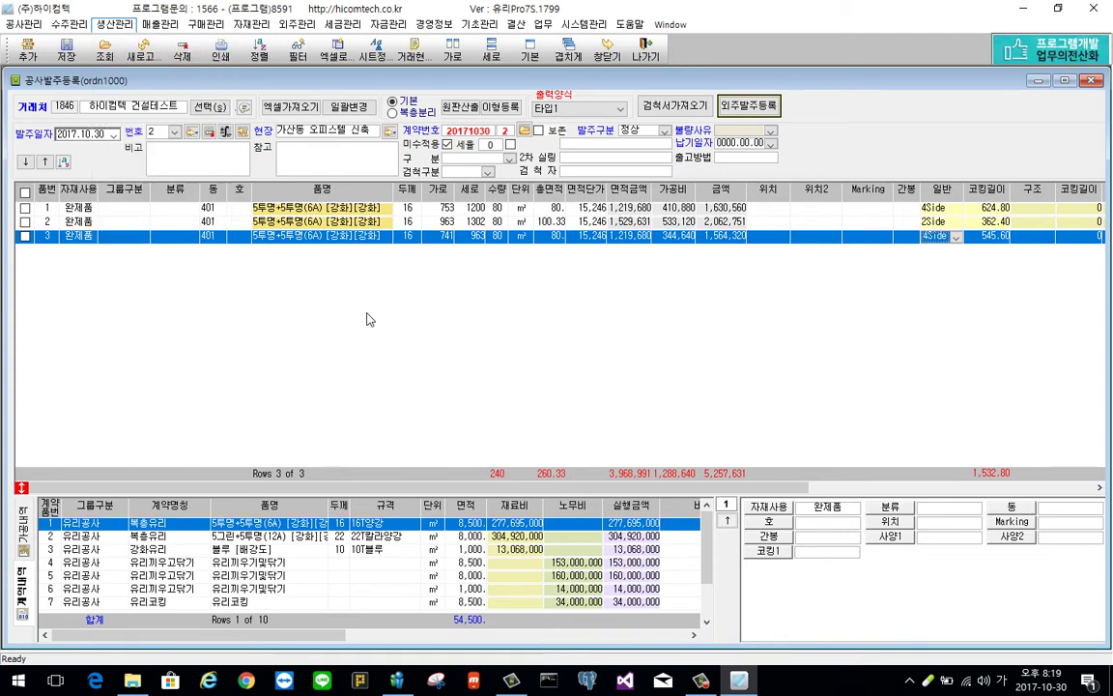
Select all order lines and assign all their processes as outsourced (외주) to supplier (주)유리공업
{"action": "left_click", "coordinate": [24, 192]}
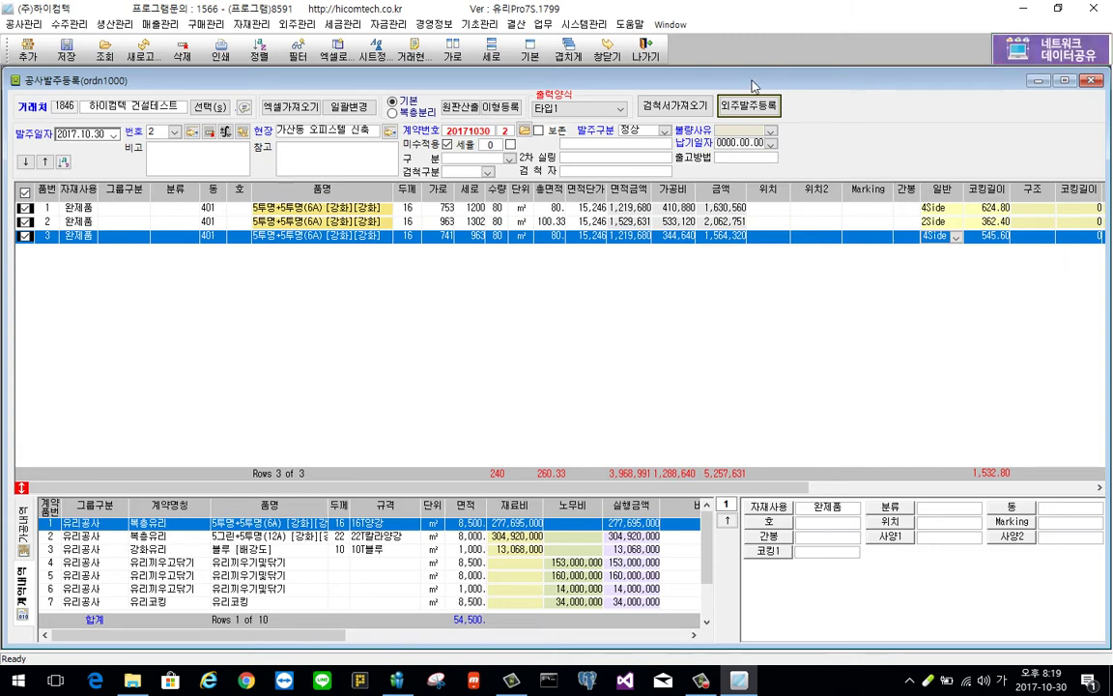
{"action": "left_click", "coordinate": [766, 109]}
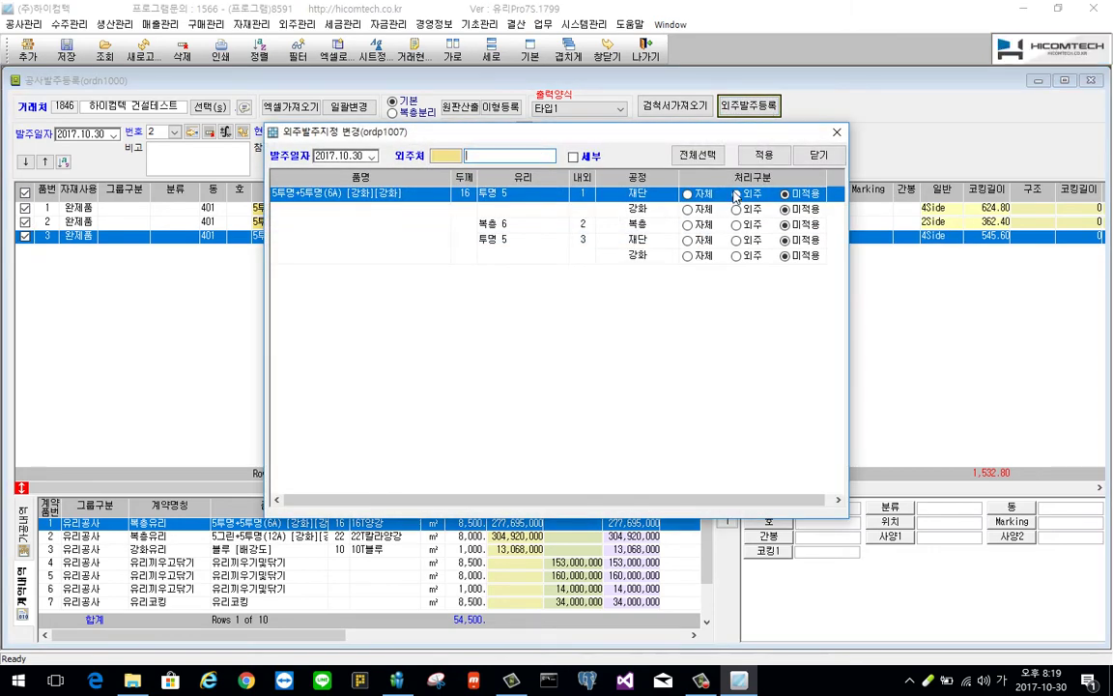
{"action": "left_click", "coordinate": [737, 194]}
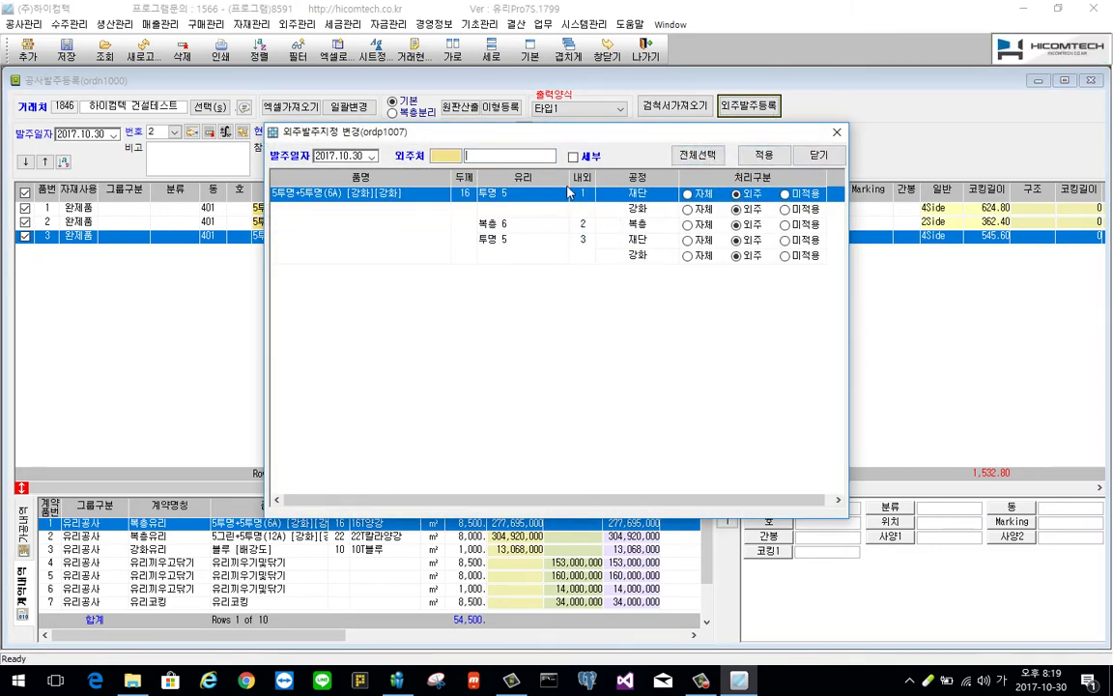
{"action": "key", "text": "Return"}
{"action": "key", "text": "Down"}
{"action": "key", "text": "Return"}
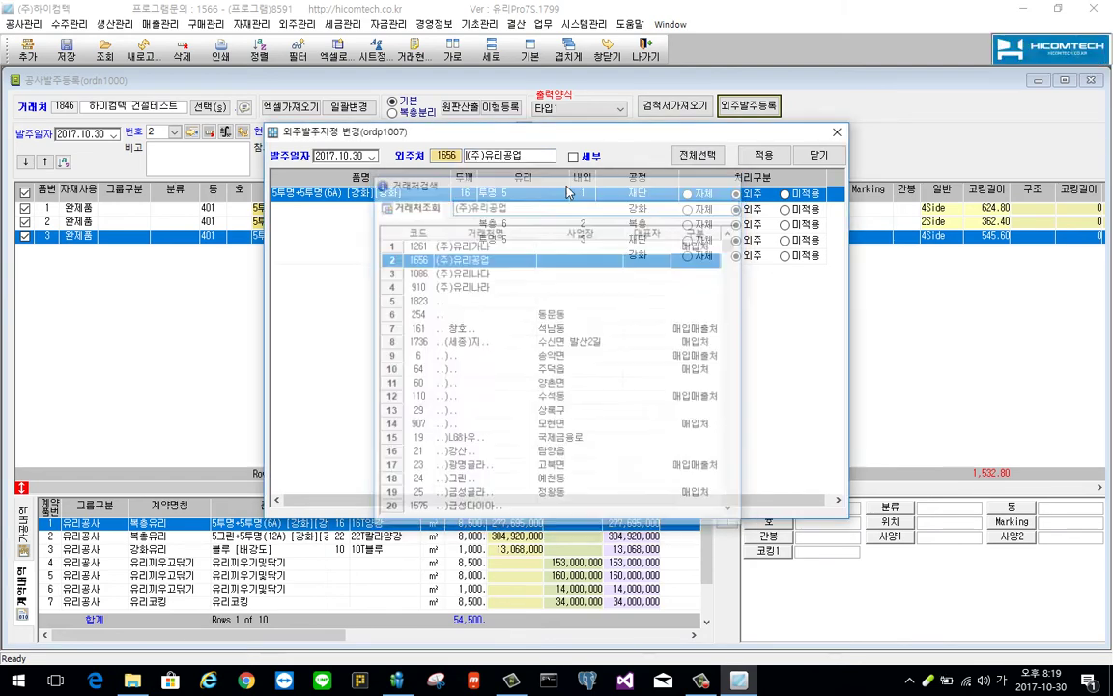
{"action": "left_click", "coordinate": [763, 156]}
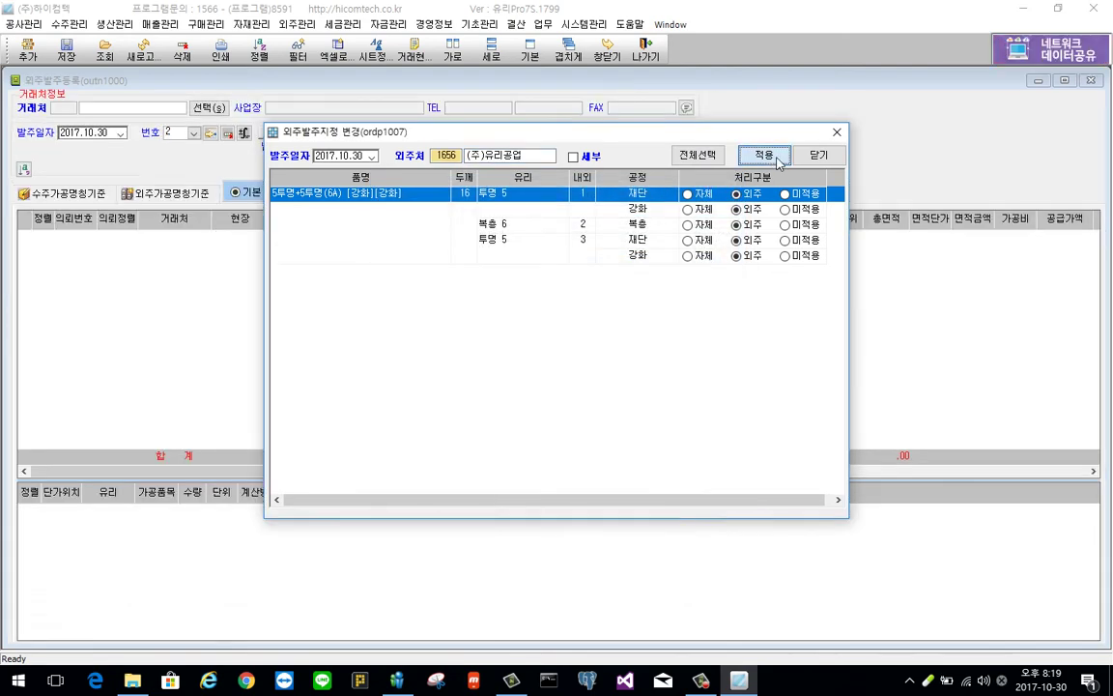
Review the print preview of the outsourcing purchase order (발주서), then close it and the outsourcing order registration
{"action": "right_click", "coordinate": [328, 253]}
{"action": "right_click", "coordinate": [379, 286]}
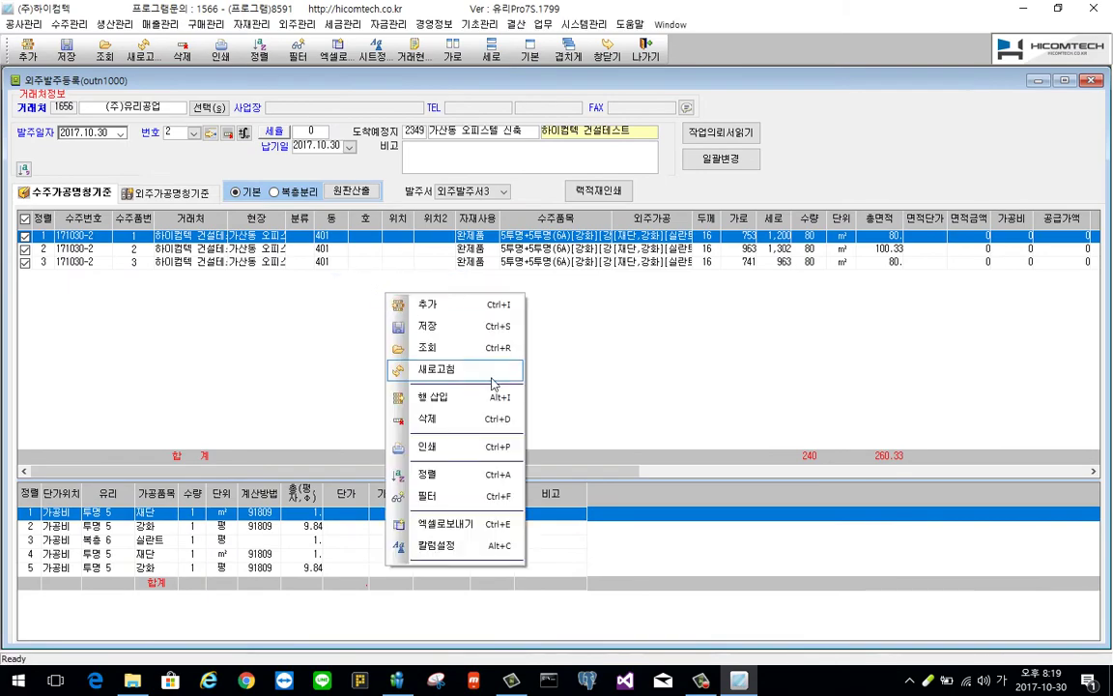
{"action": "left_click", "coordinate": [462, 446]}
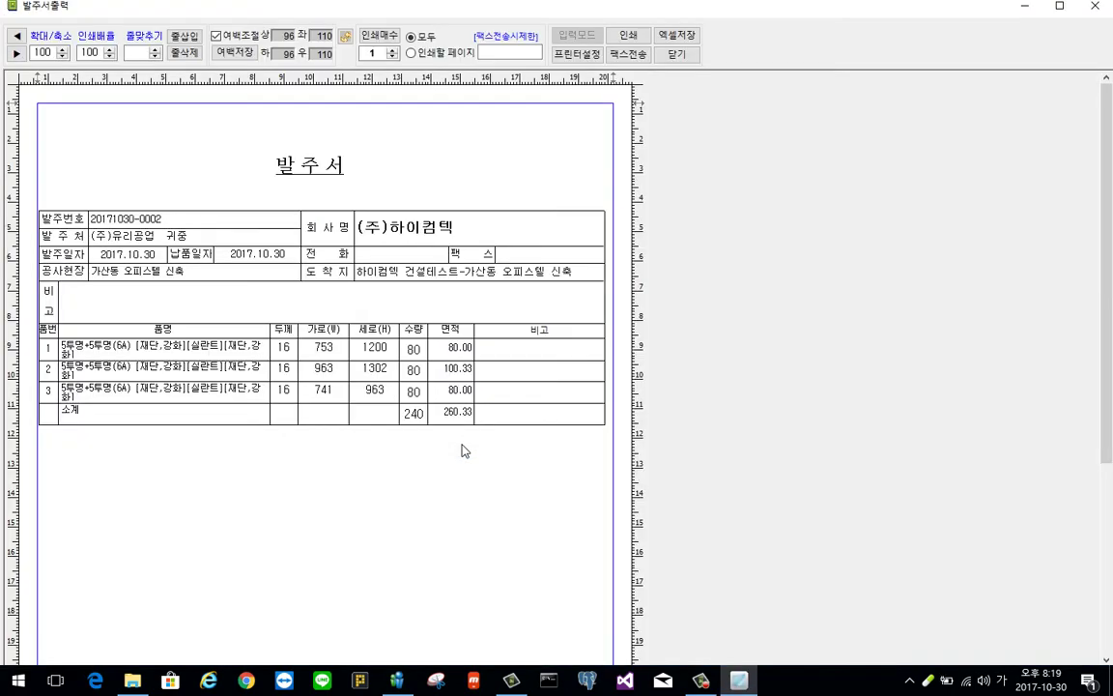
{"action": "left_click", "coordinate": [676, 54]}
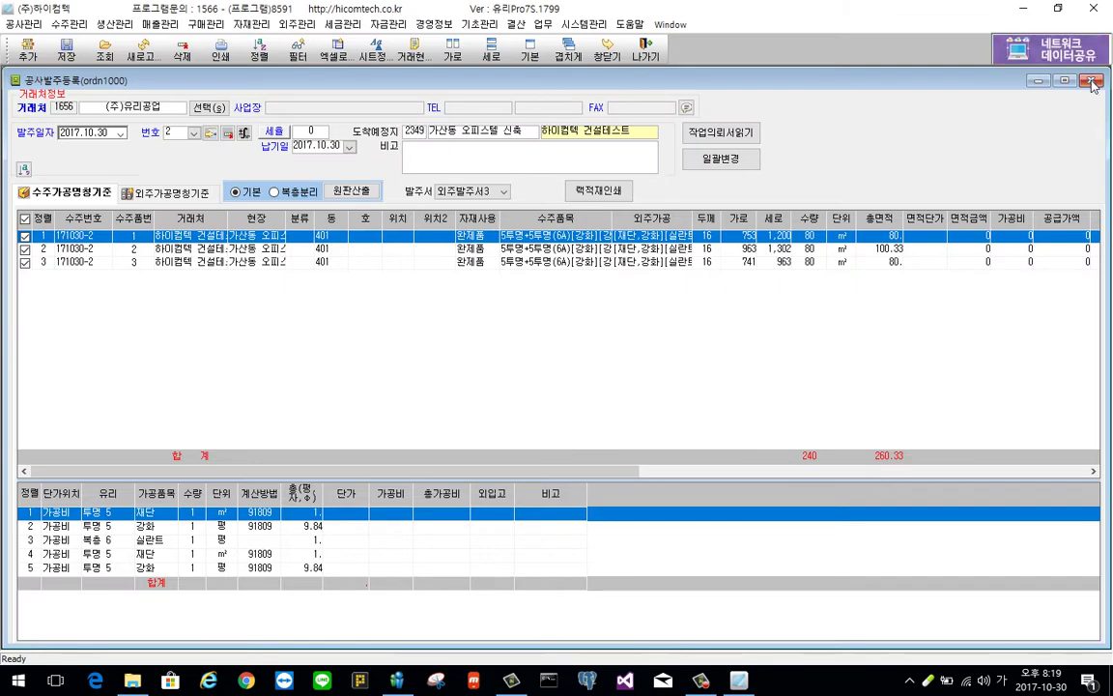
{"action": "left_click", "coordinate": [1090, 80]}
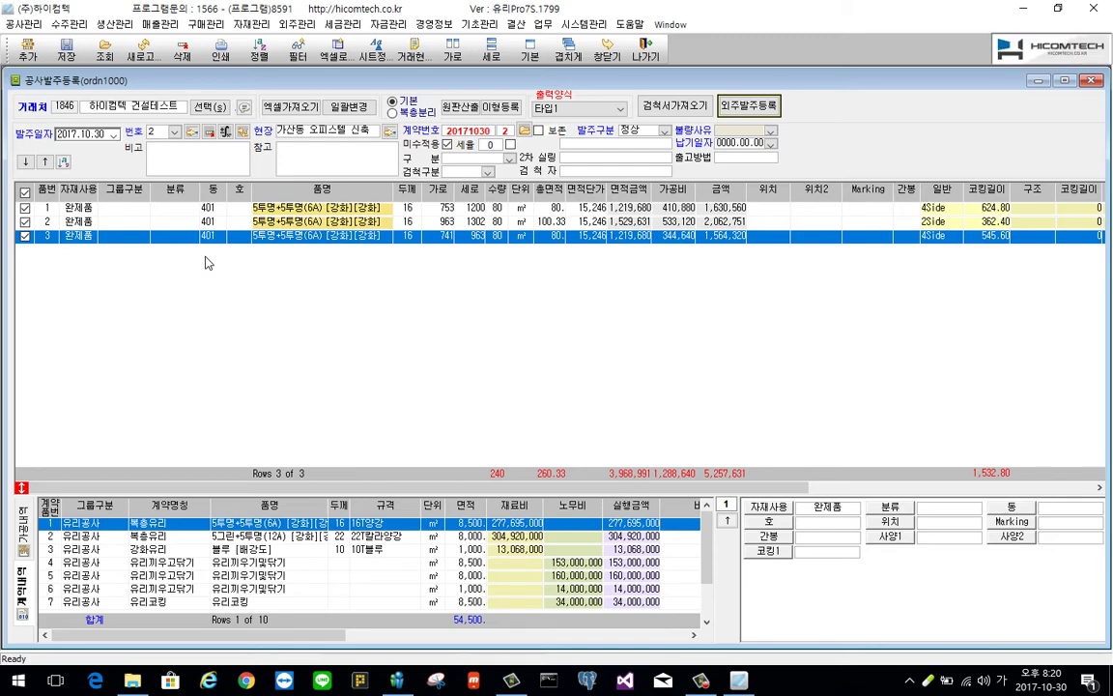
Open the construction shipment registration (공사출고등록), import the three lines of the 2017.10.30 order no. 2 and save the shipment
{"action": "left_click", "coordinate": [22, 23]}
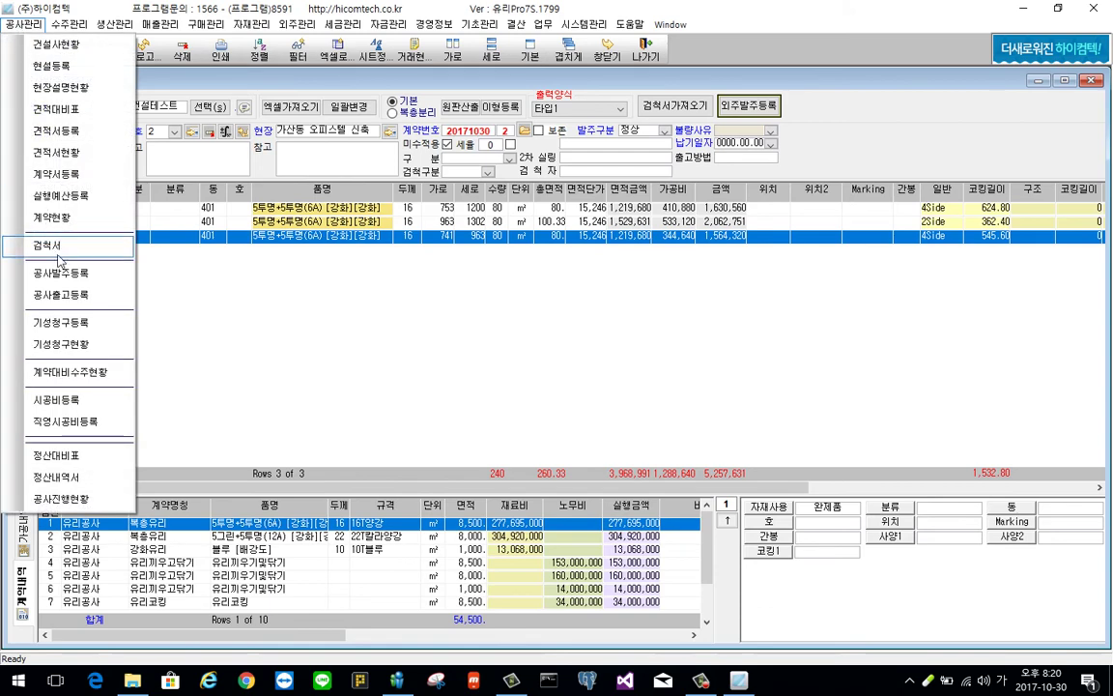
{"action": "left_click", "coordinate": [70, 307]}
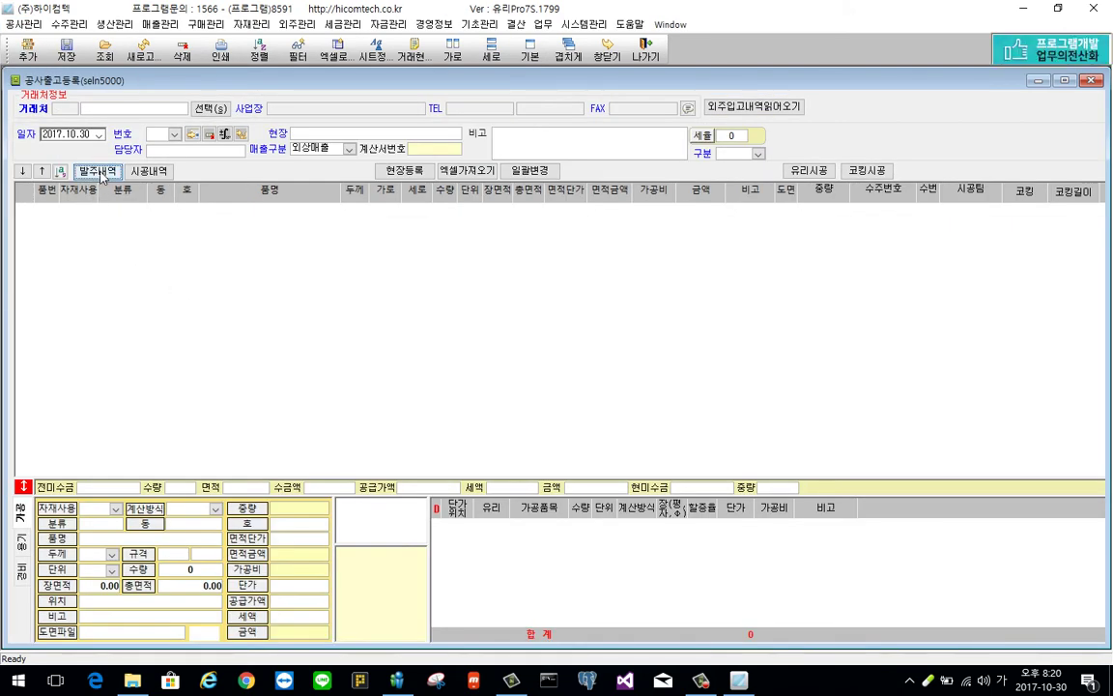
{"action": "left_click", "coordinate": [97, 170]}
{"action": "left_click", "coordinate": [809, 153]}
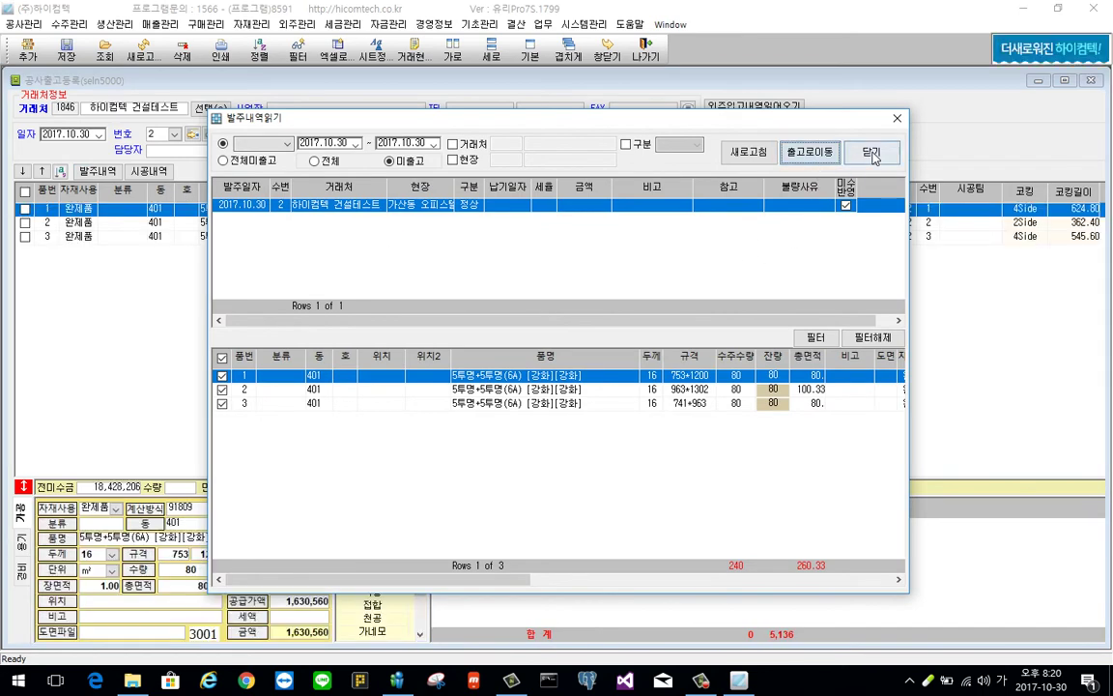
{"action": "right_click", "coordinate": [312, 288]}
{"action": "left_click", "coordinate": [359, 330]}
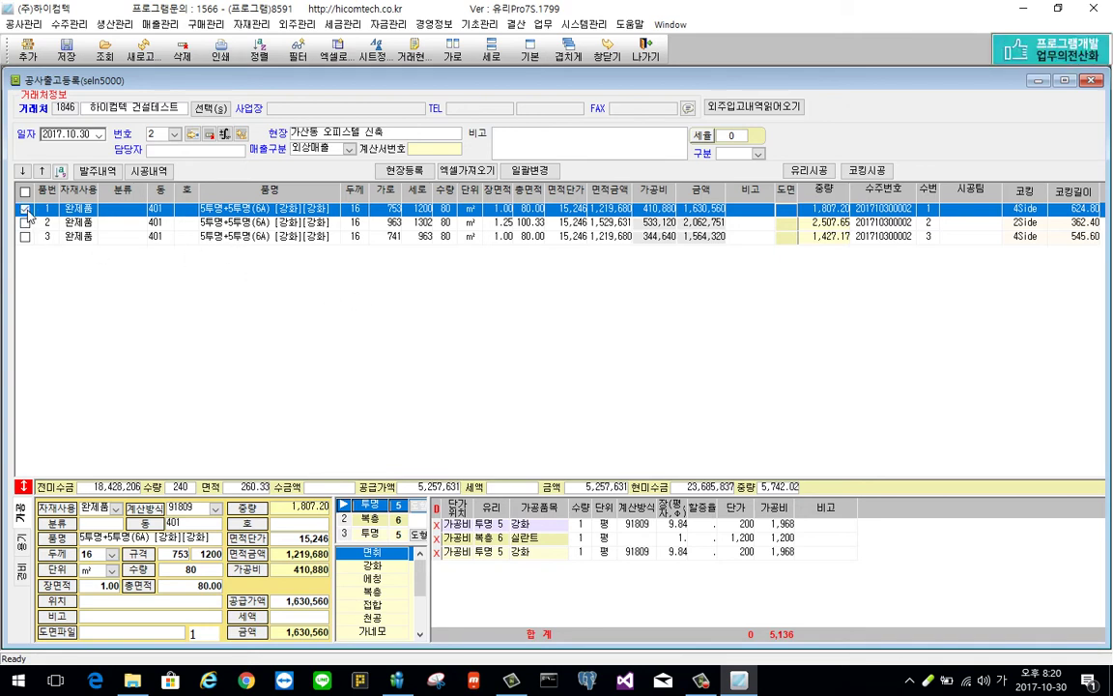
Add glass installation (유리시공) and caulking (코킹시공) lines for shipment rows 1 and 2
{"action": "left_click", "coordinate": [808, 171]}
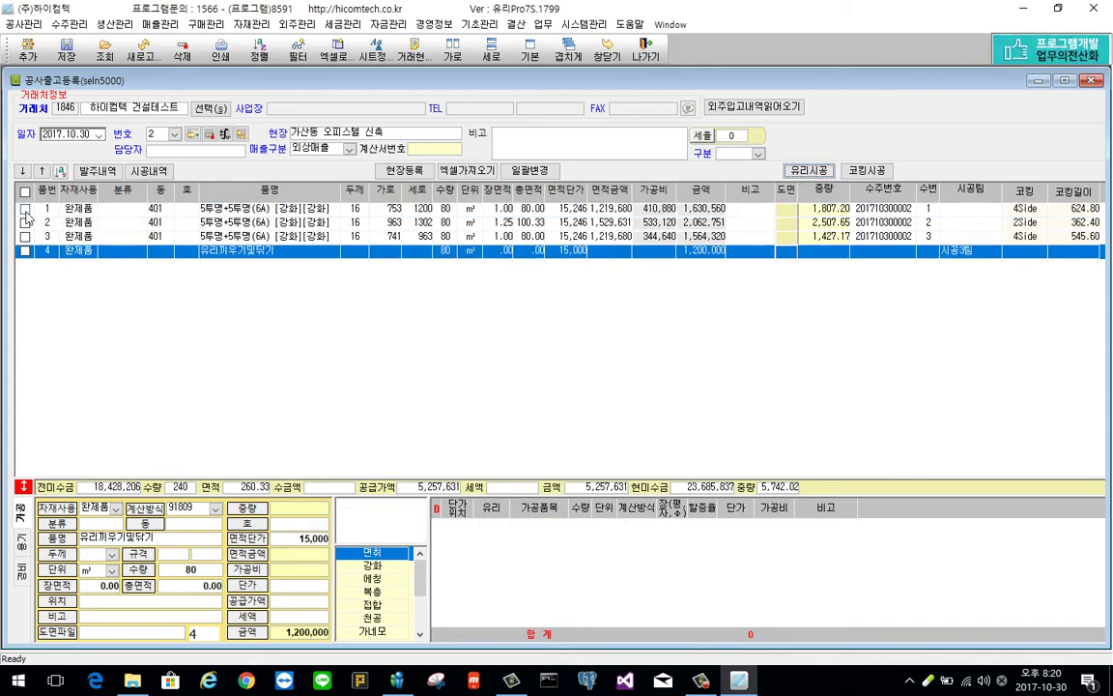
{"action": "left_click", "coordinate": [27, 213]}
{"action": "left_click", "coordinate": [867, 170]}
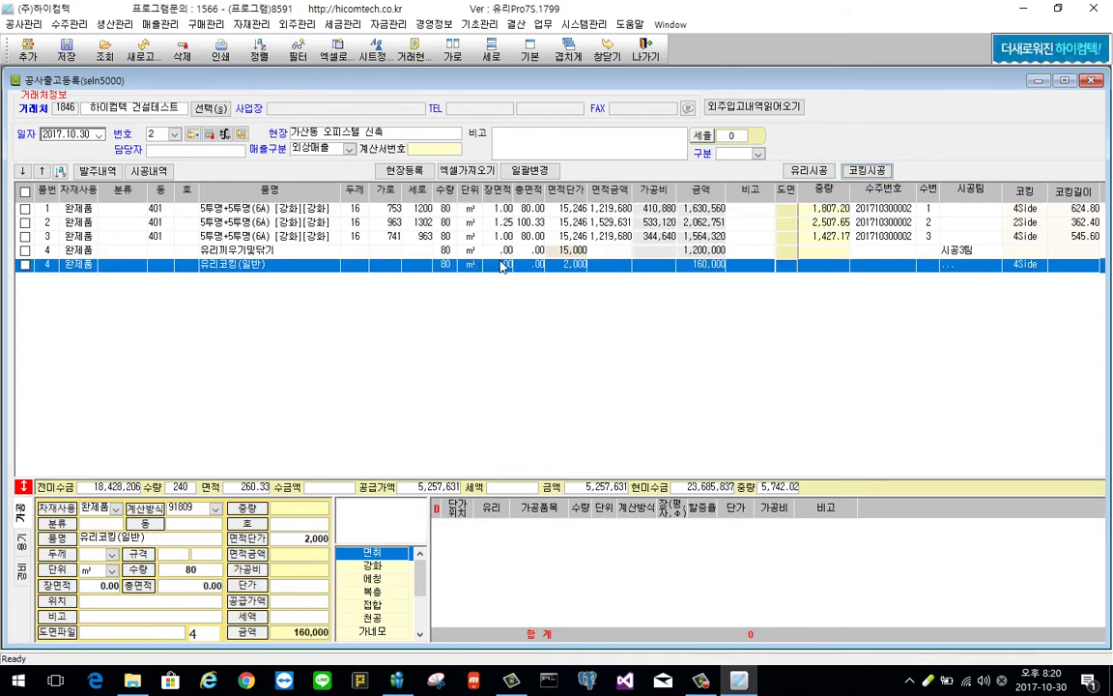
{"action": "left_click", "coordinate": [21, 223]}
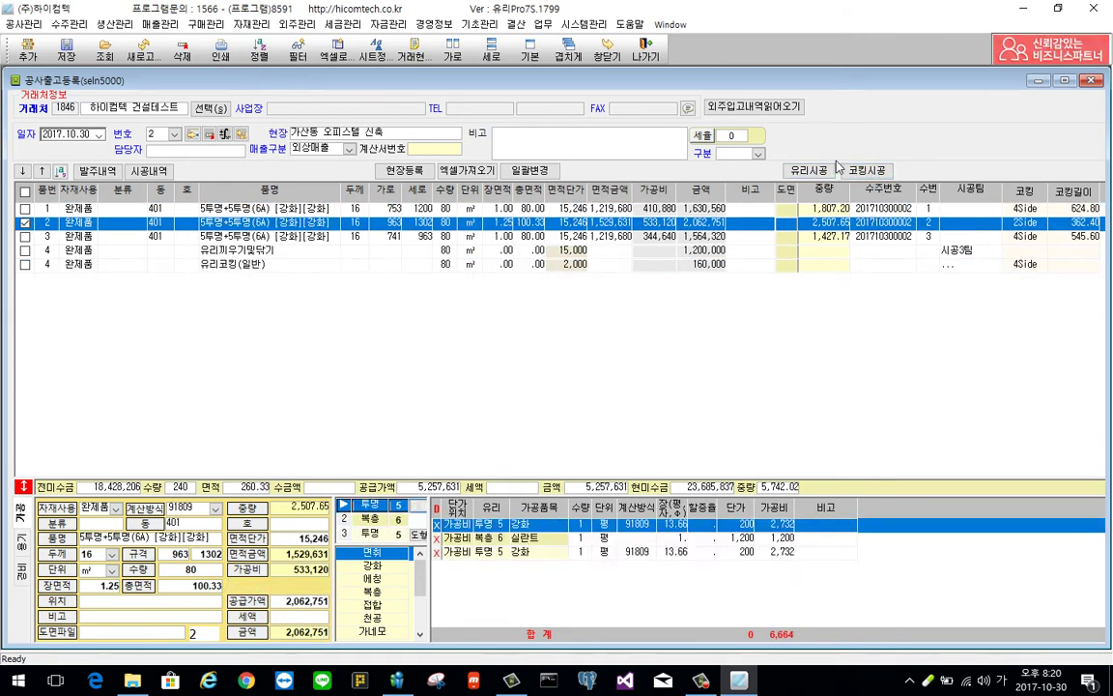
{"action": "left_click", "coordinate": [810, 170]}
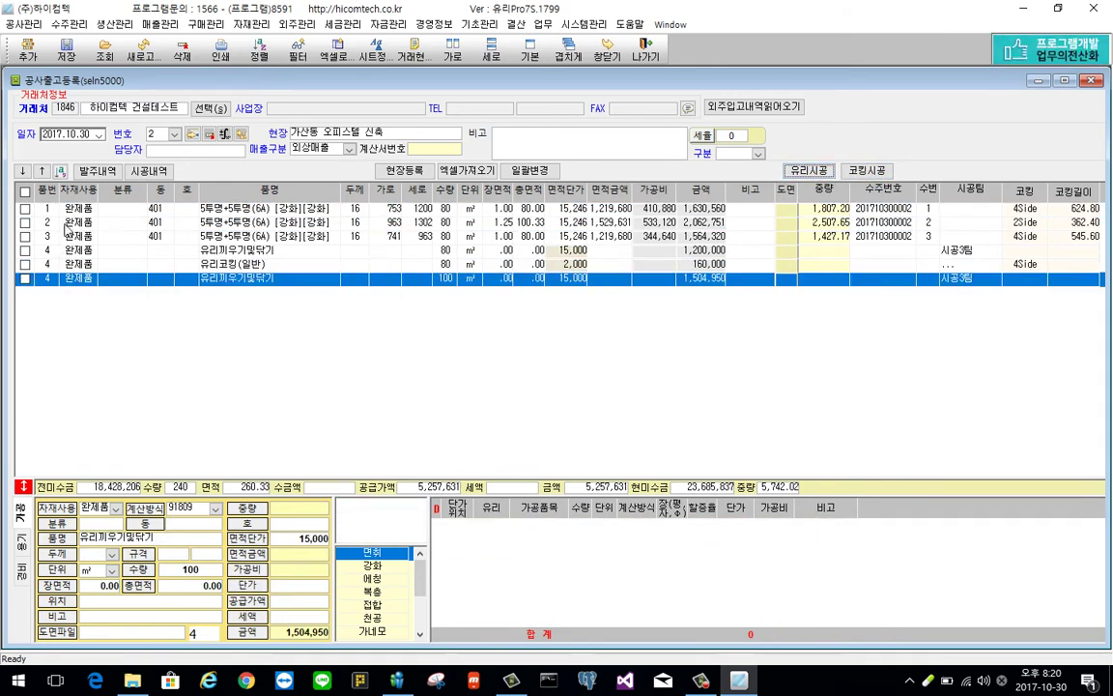
{"action": "left_click", "coordinate": [23, 207]}
{"action": "left_click", "coordinate": [867, 170]}
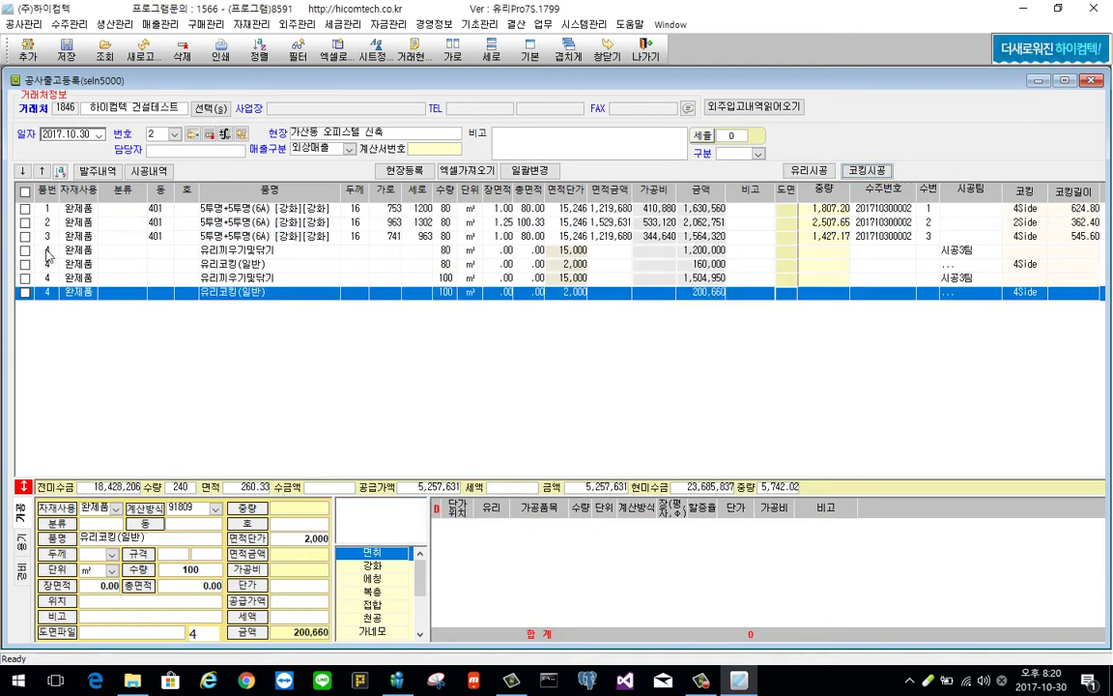
Add glass installation and caulking lines for shipment row 3, then save the shipment
{"action": "left_click", "coordinate": [23, 236]}
{"action": "left_click", "coordinate": [810, 170]}
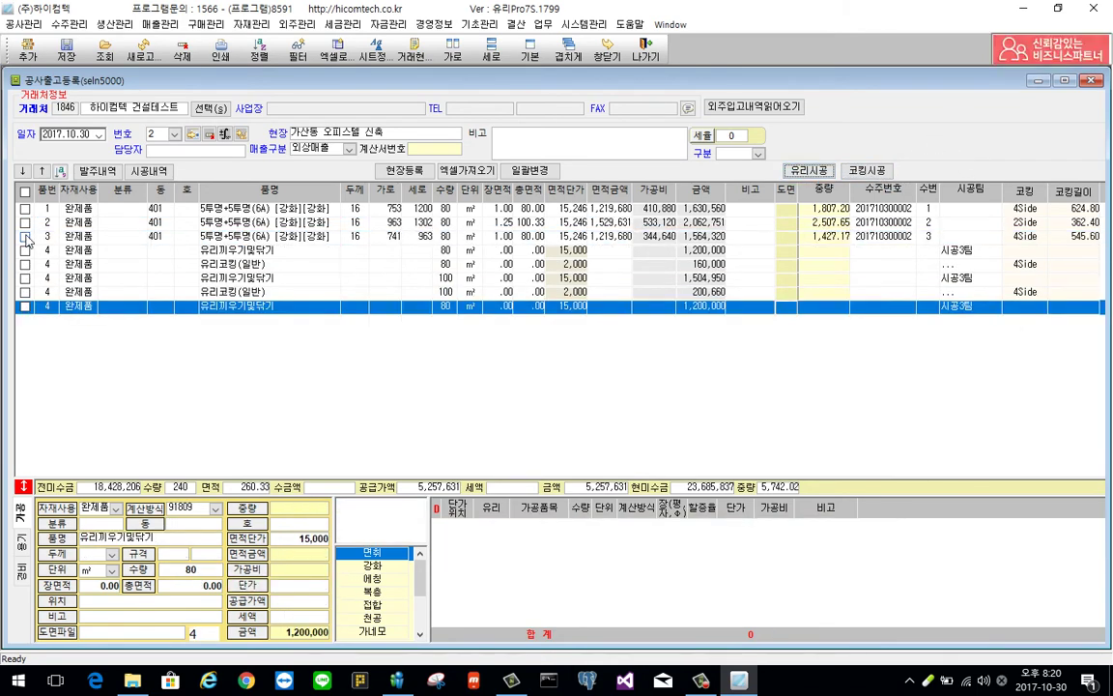
{"action": "left_click", "coordinate": [557, 238]}
{"action": "left_click", "coordinate": [864, 172]}
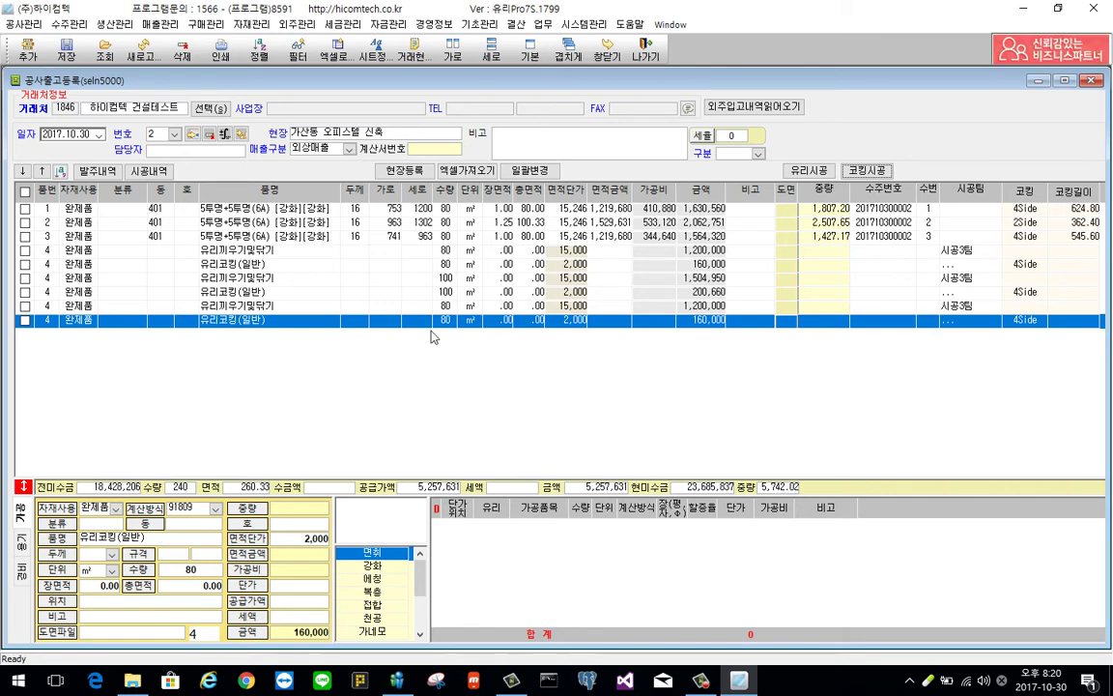
{"action": "right_click", "coordinate": [210, 291]}
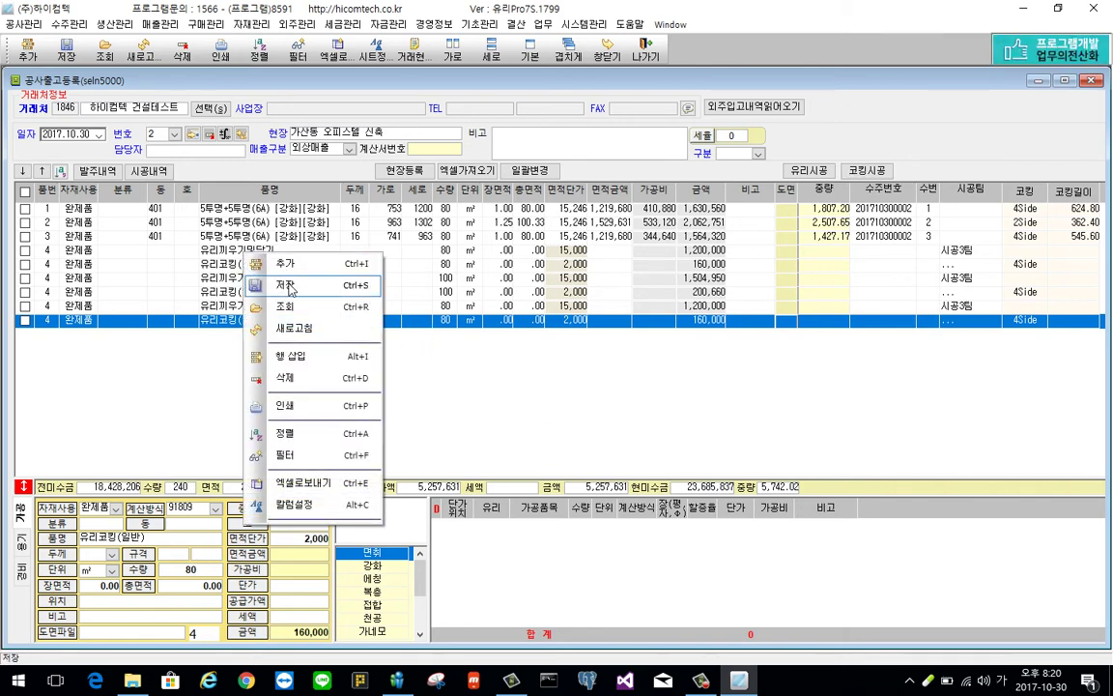
{"action": "left_click", "coordinate": [293, 286]}
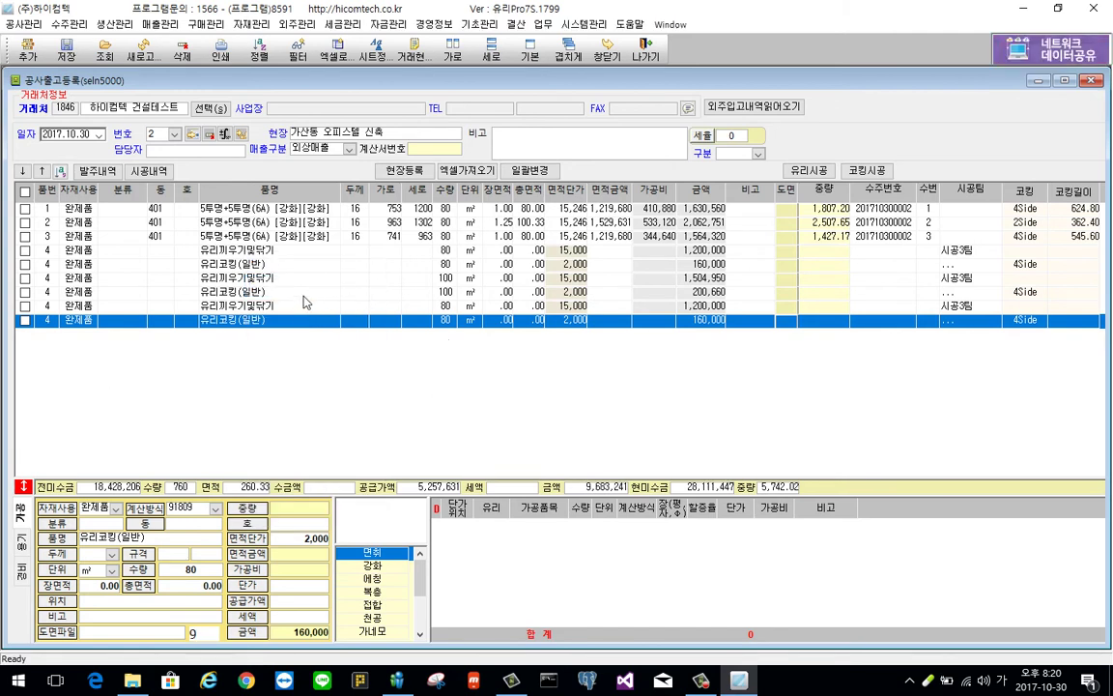
Open the execution budget registration (실행예산등록), reload it and compare the contract and budget figures with the ordered and input quantities
{"action": "left_click", "coordinate": [23, 23]}
{"action": "left_click", "coordinate": [70, 197]}
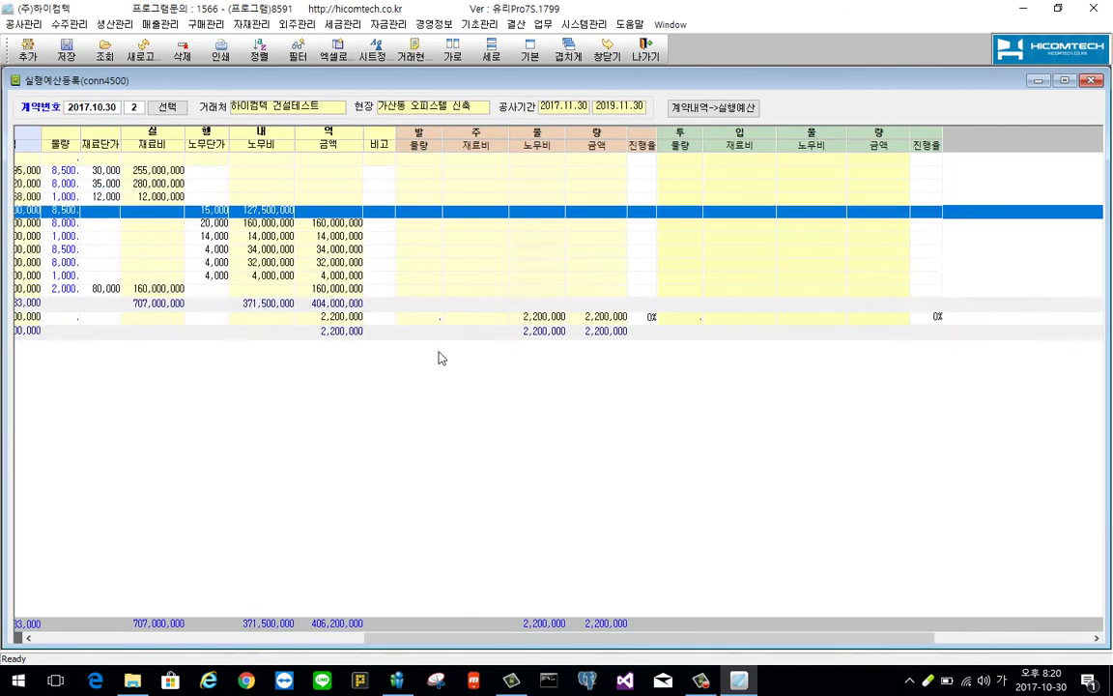
{"action": "right_click", "coordinate": [300, 236]}
{"action": "left_click", "coordinate": [387, 339]}
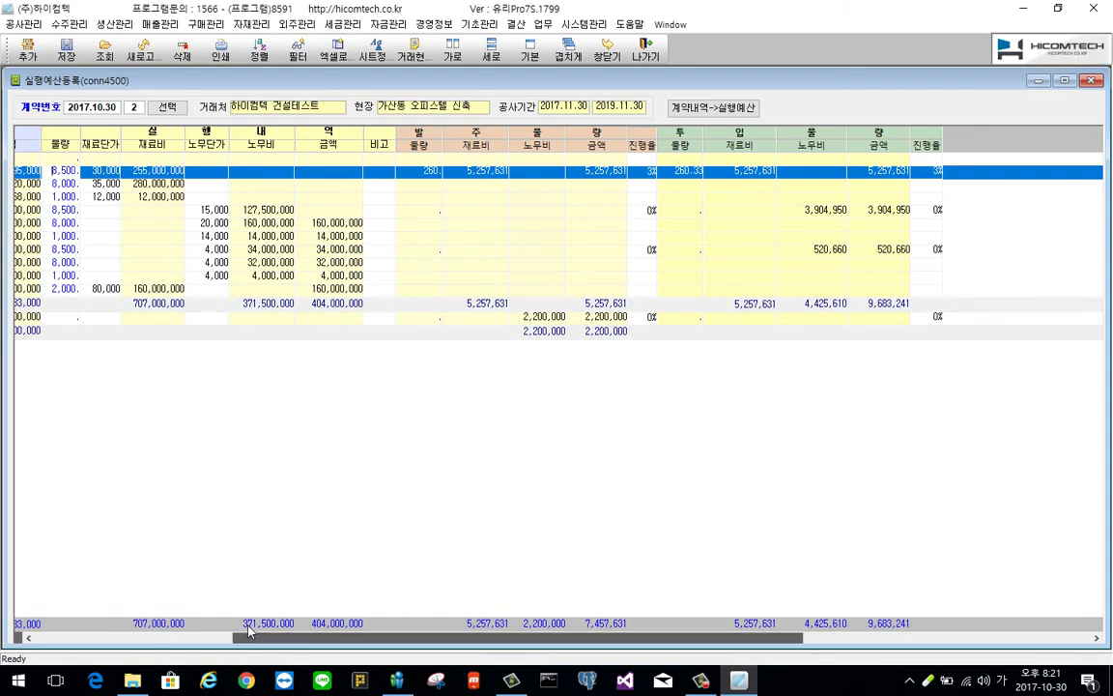
{"action": "left_click_drag", "start_coordinate": [381, 637], "coordinate": [249, 630]}
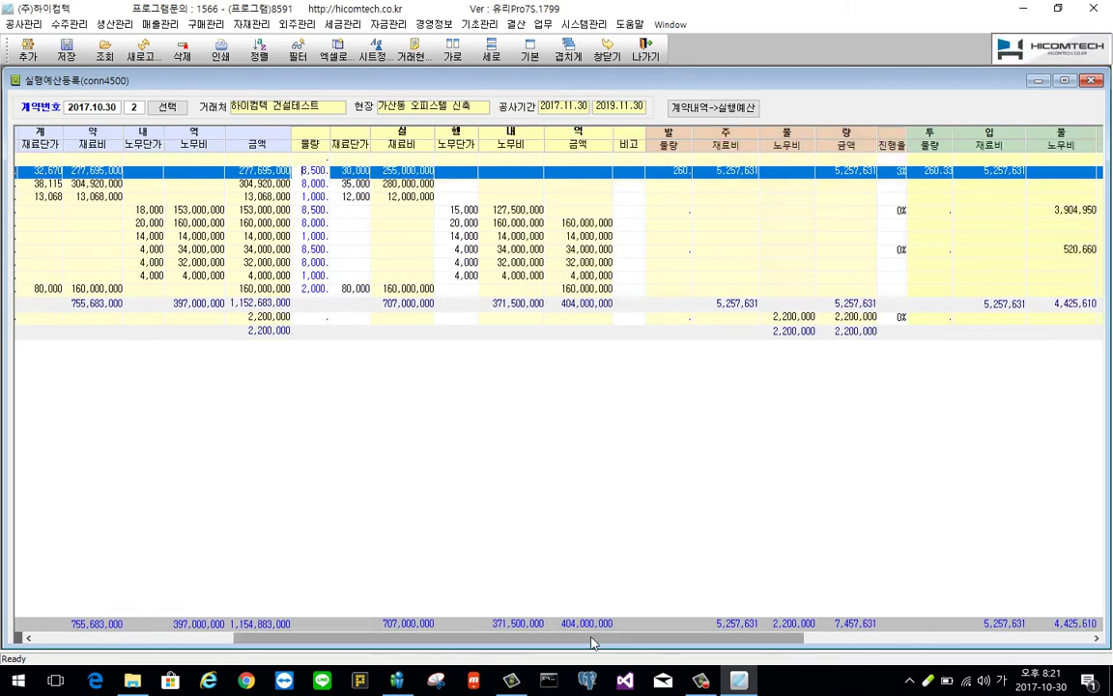
{"action": "left_click_drag", "start_coordinate": [592, 639], "coordinate": [860, 656]}
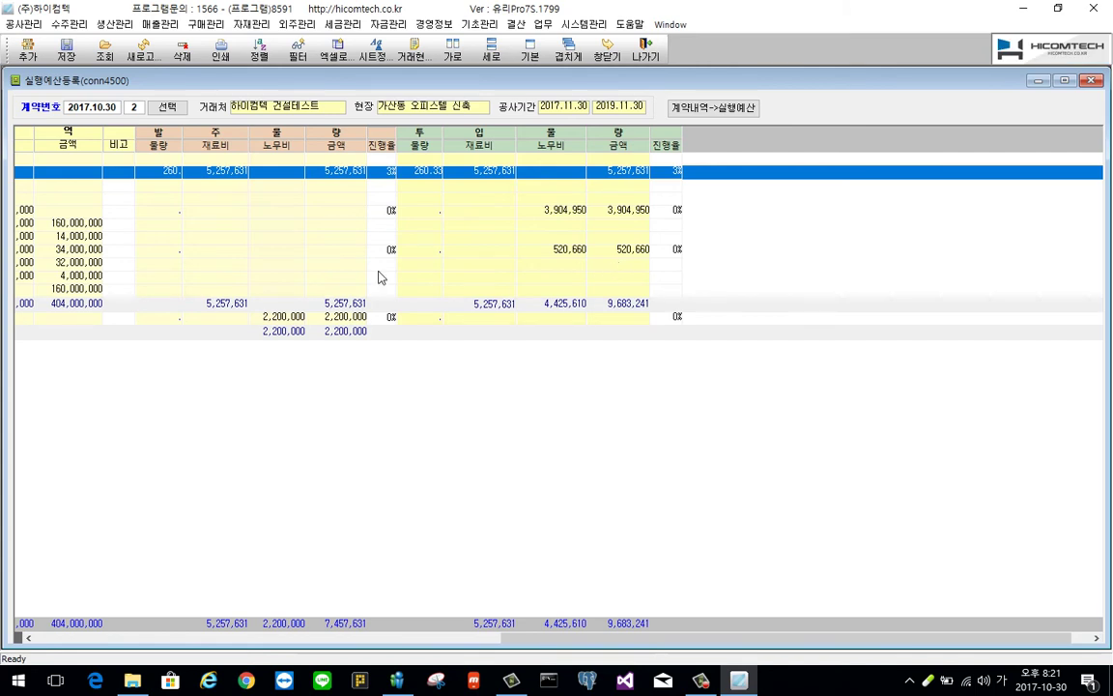
Open the progress billing registration (기성청구등록), load the 가산동 오피스텔 신축 contract and fill in the current-period quantities
{"action": "left_click", "coordinate": [23, 24]}
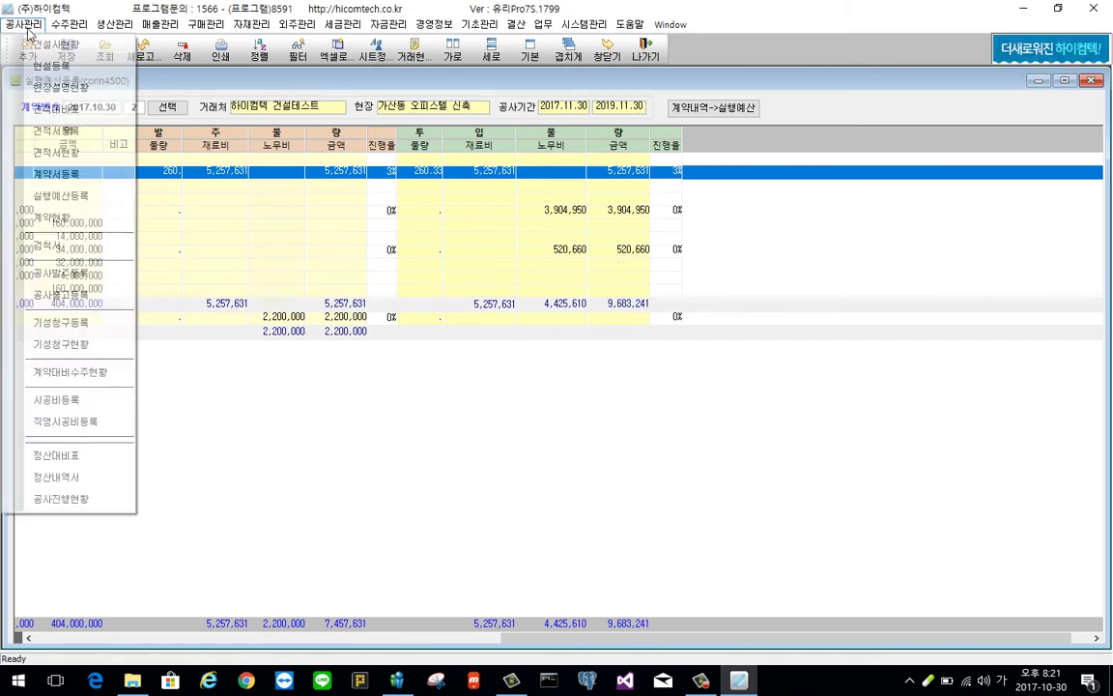
{"action": "left_click", "coordinate": [78, 330]}
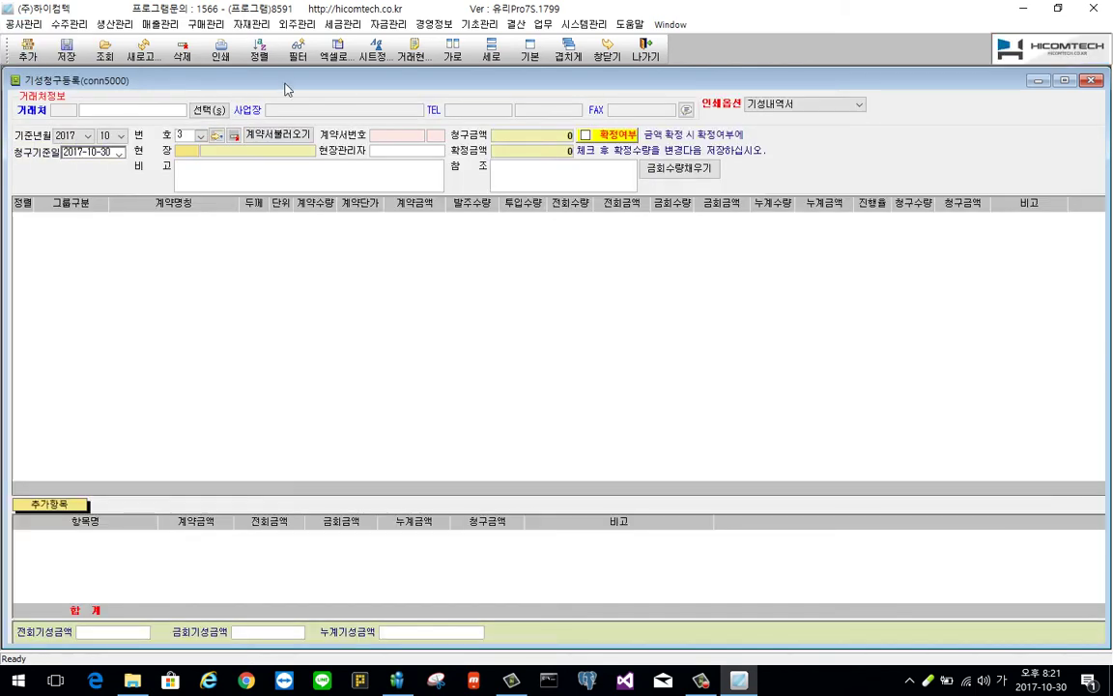
{"action": "left_click", "coordinate": [282, 136]}
{"action": "double_click", "coordinate": [541, 244]}
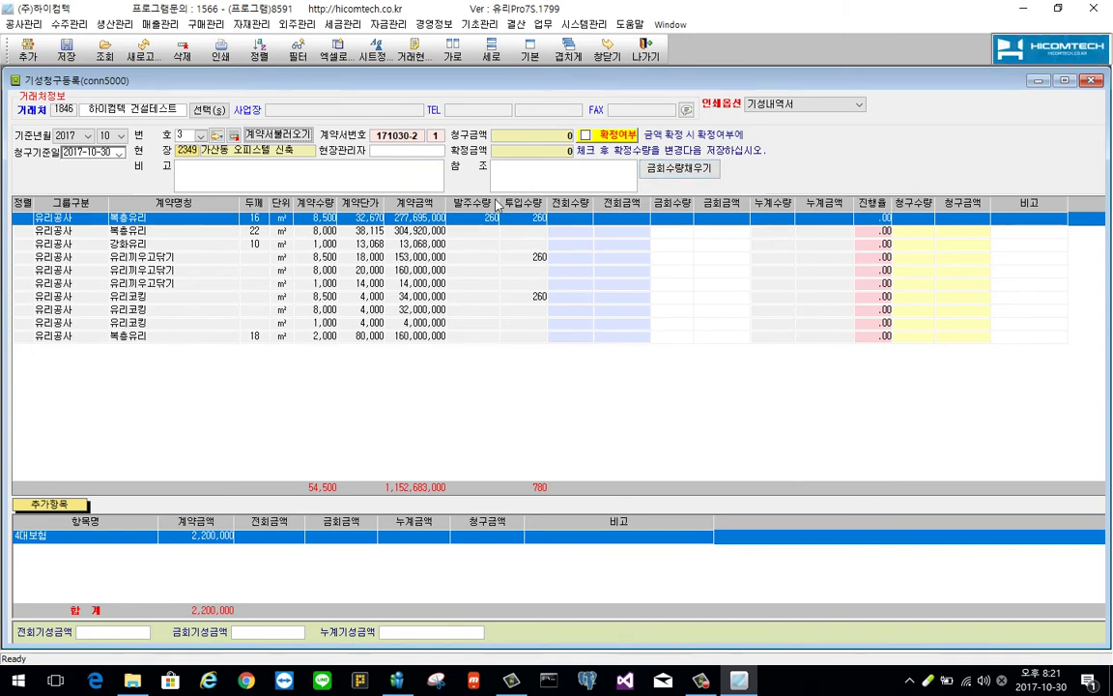
{"action": "left_click", "coordinate": [703, 169]}
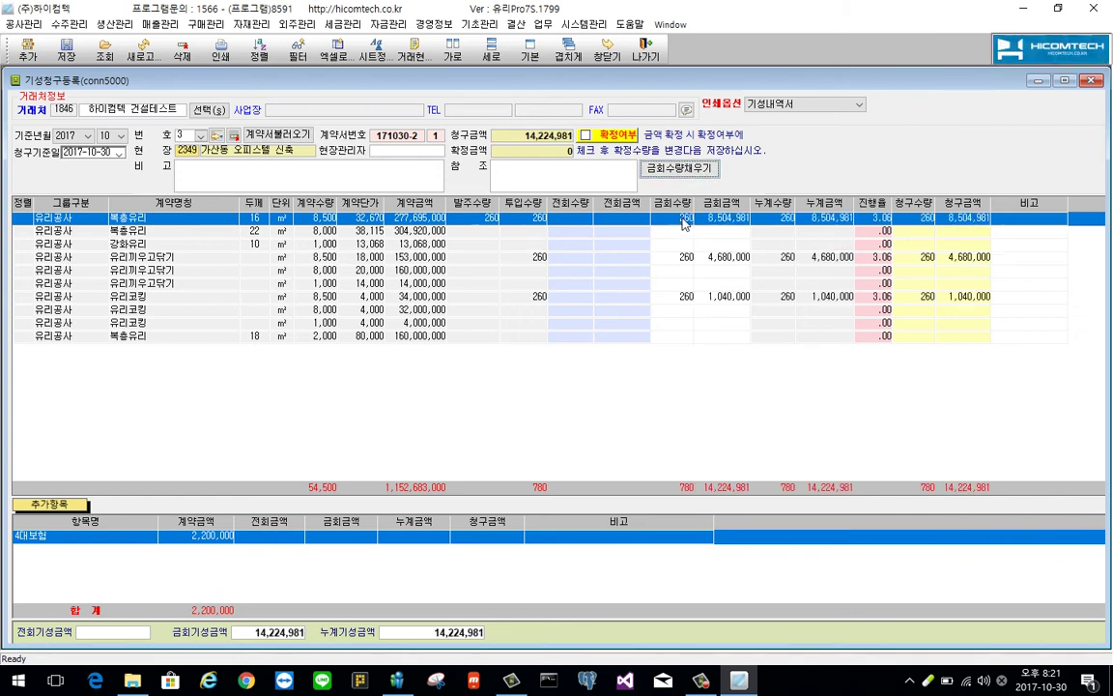
Save the progress claim, preview its printed progress statement (기성명세서) and close the preview
{"action": "right_click", "coordinate": [563, 274]}
{"action": "left_click", "coordinate": [618, 300]}
{"action": "right_click", "coordinate": [628, 302]}
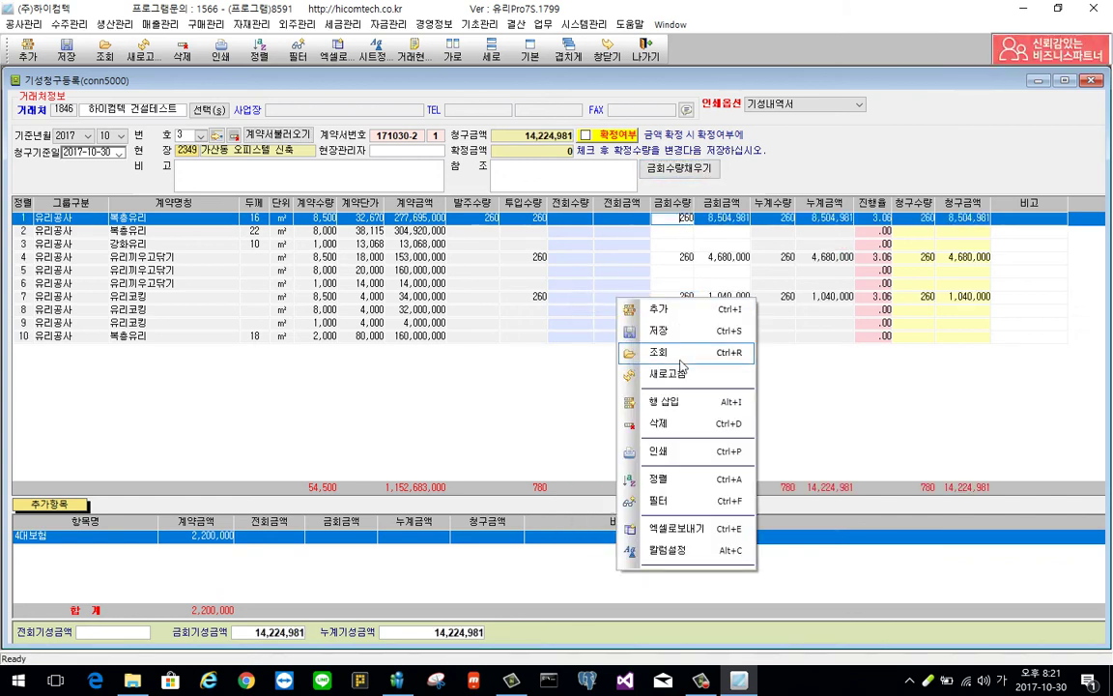
{"action": "left_click", "coordinate": [676, 451]}
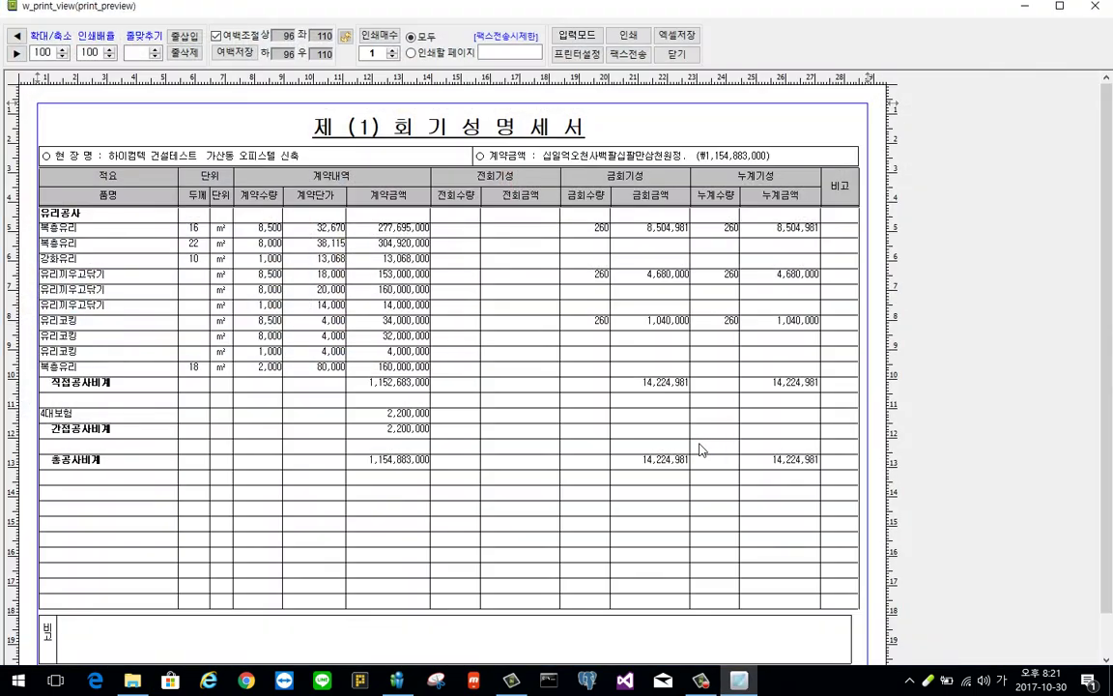
{"action": "left_click", "coordinate": [676, 55]}
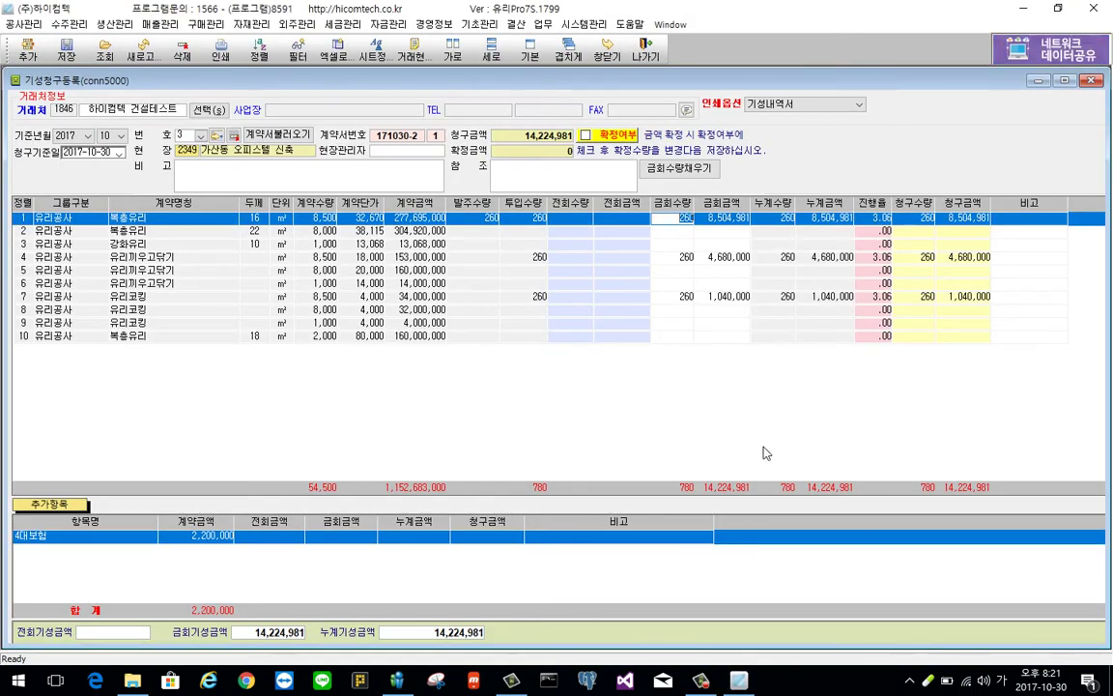
Set the current-period quantity (금회수량) to 200 for the 16 mm 복층유리, first 유리끼우고닦기 and first 유리코킹 rows
{"action": "key", "text": "Return"}
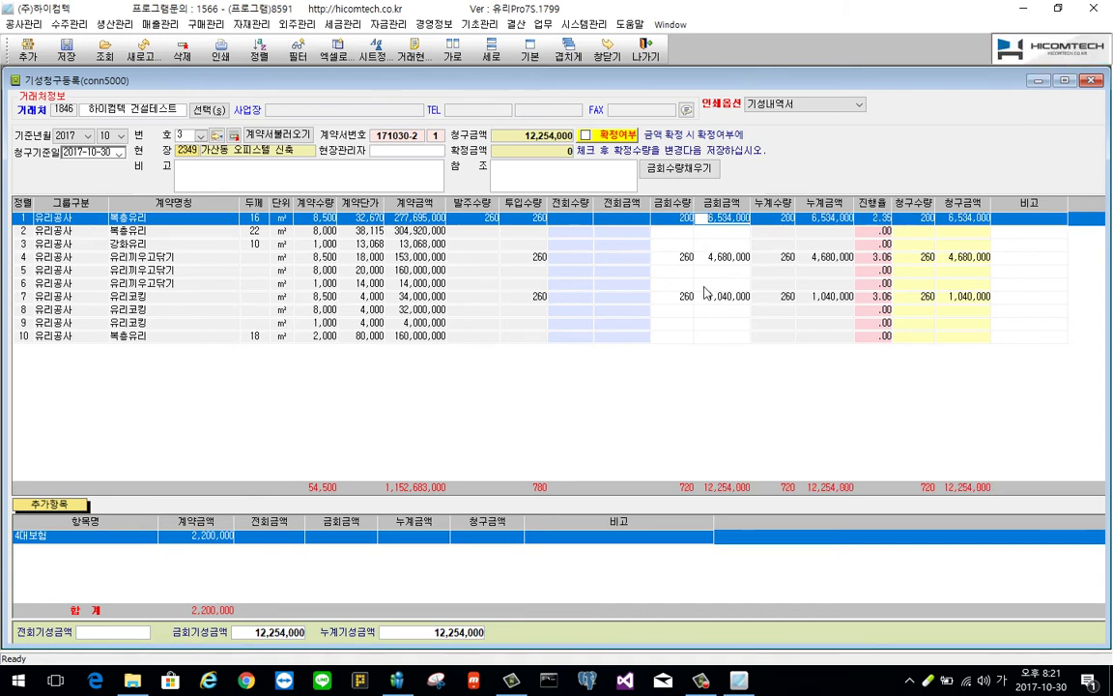
{"action": "left_click", "coordinate": [688, 258]}
{"action": "type", "text": "3"}
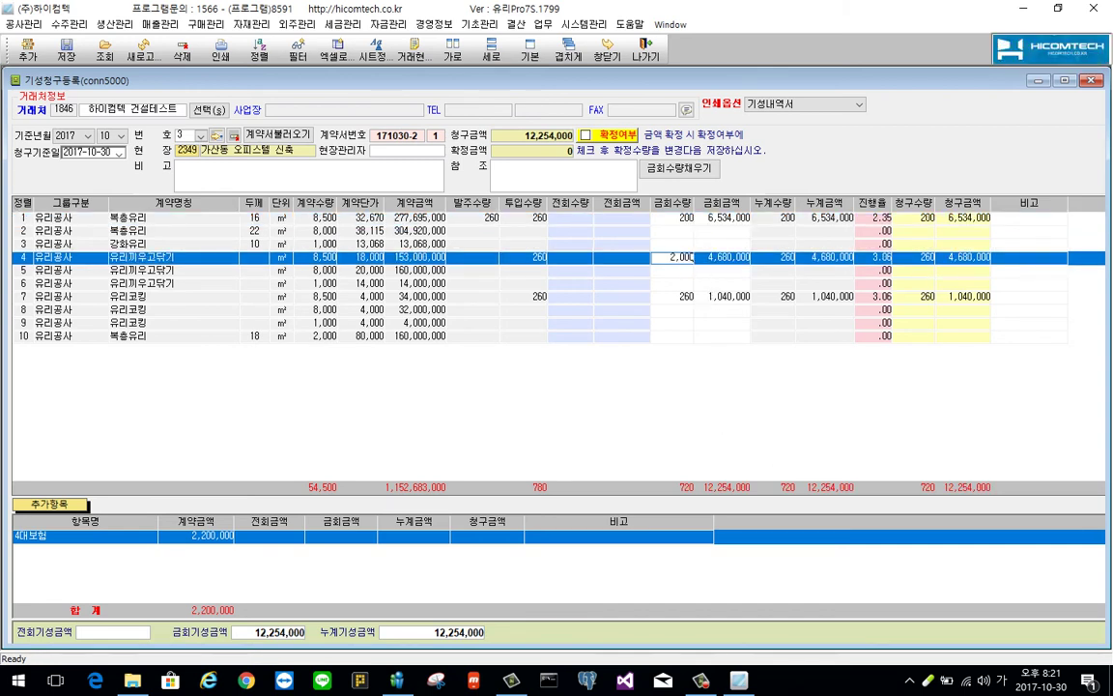
{"action": "key", "text": "Return"}
{"action": "left_click", "coordinate": [678, 300]}
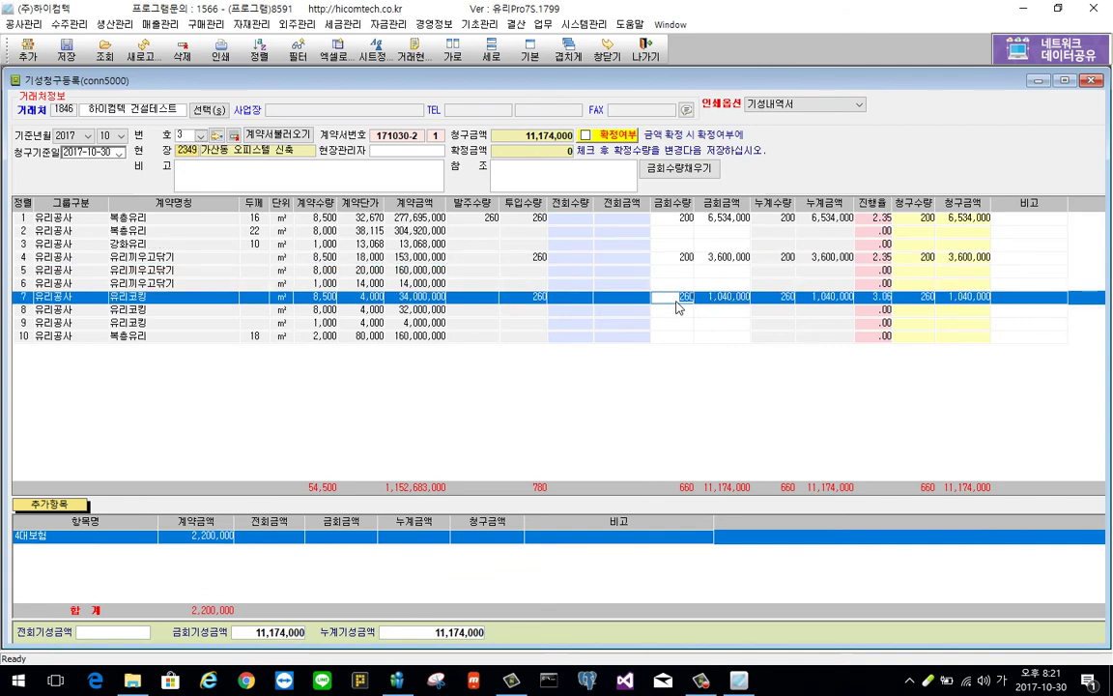
{"action": "type", "text": "2"}
{"action": "key", "text": "Return"}
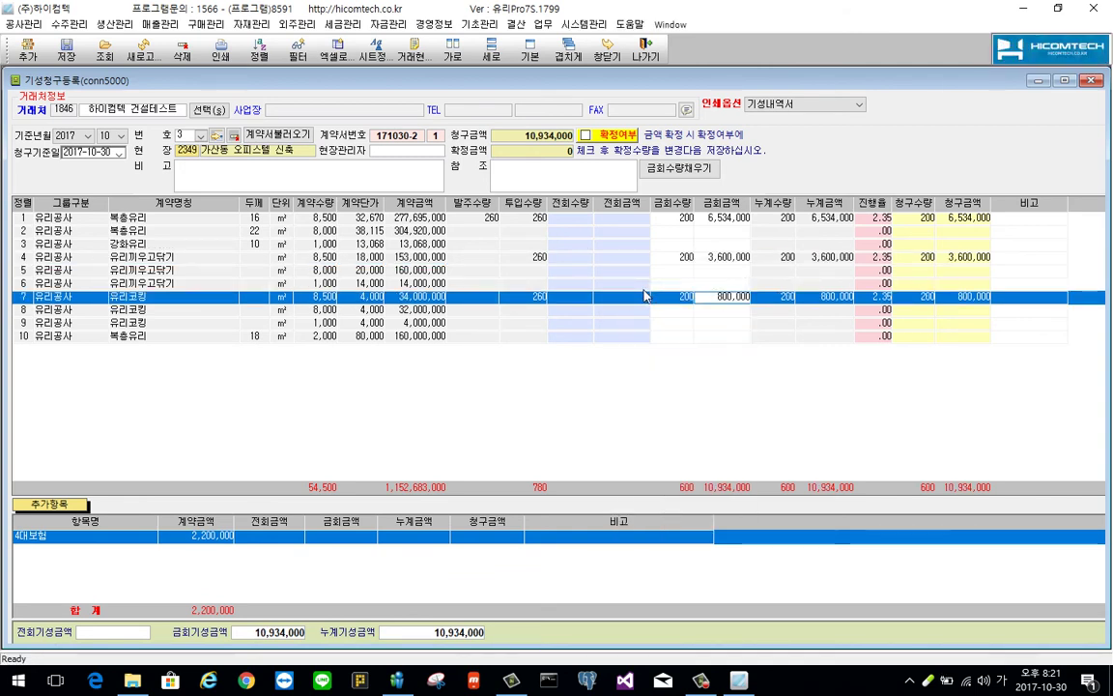
Mark the progress claim as confirmed (확정여부) and save it
{"action": "left_click", "coordinate": [585, 136]}
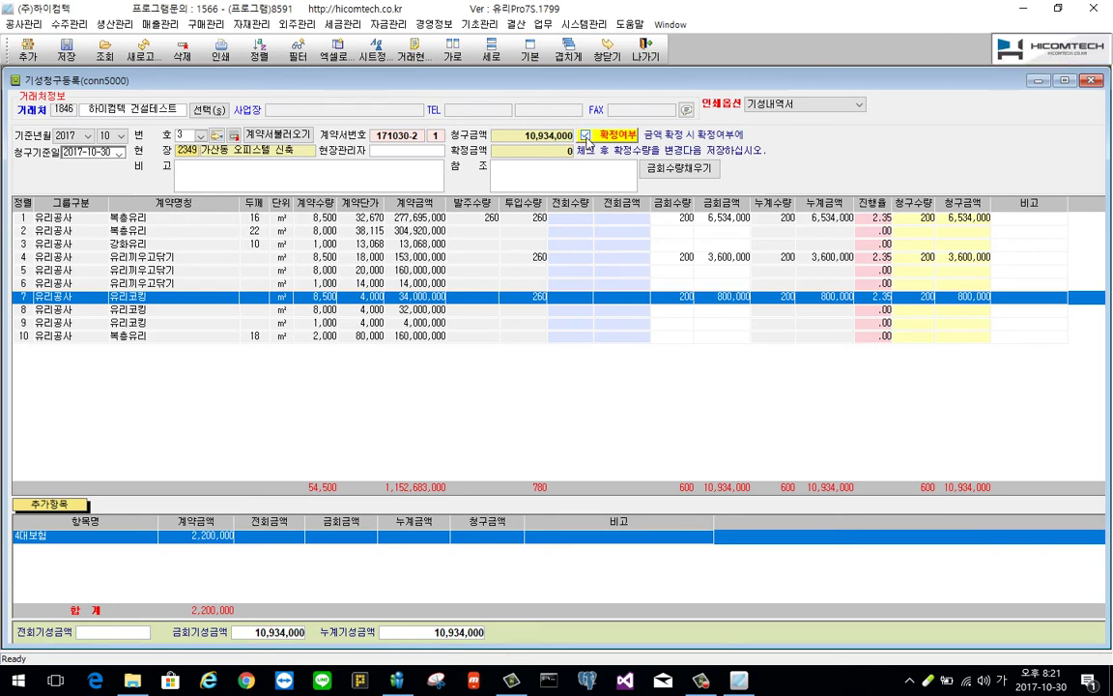
{"action": "right_click", "coordinate": [546, 210]}
{"action": "left_click", "coordinate": [628, 262]}
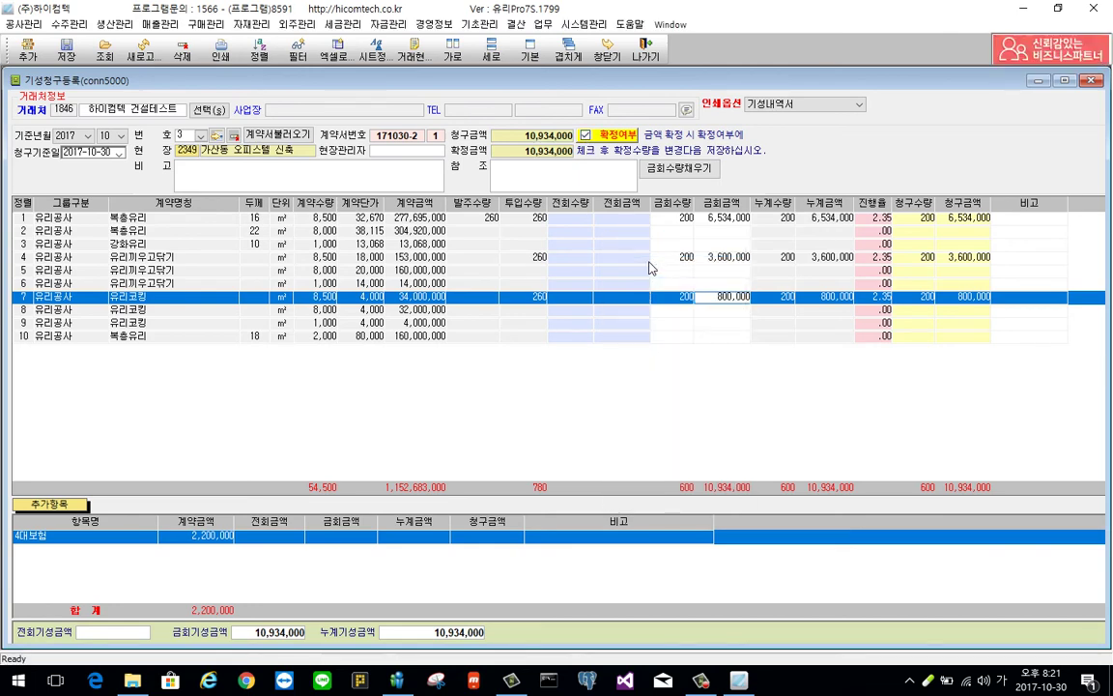
{"action": "right_click", "coordinate": [650, 263]}
{"action": "left_click", "coordinate": [707, 295]}
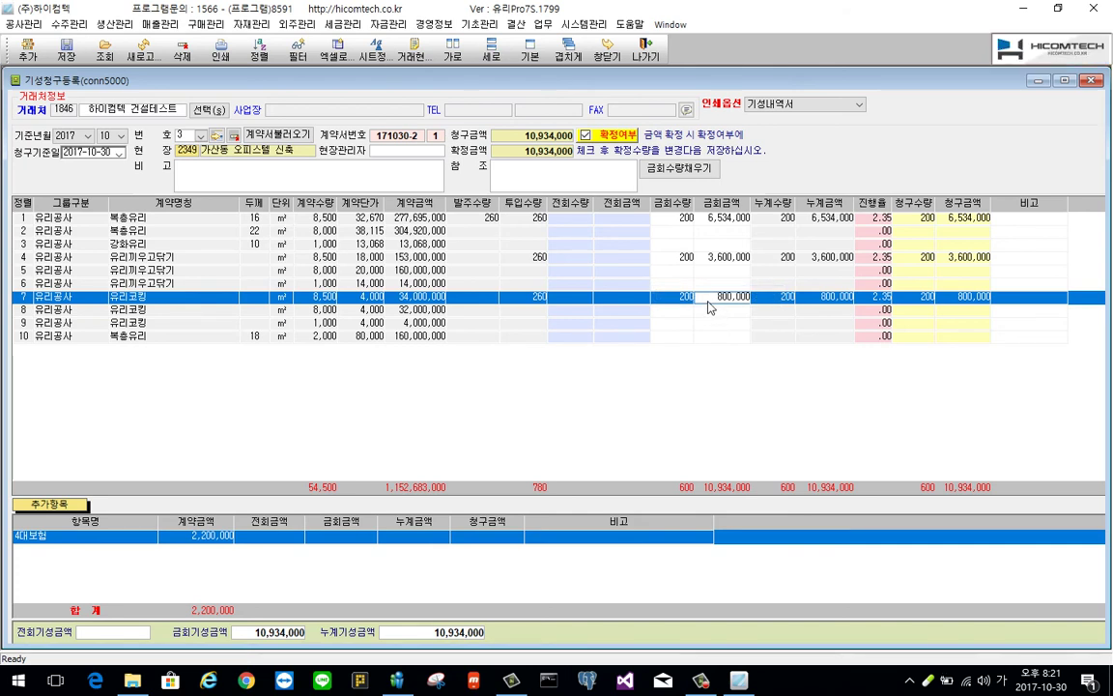
Start progress claim no. 4, load the 가산동 오피스텔 신축 contract again and fill in the remaining current-period quantities
{"action": "left_click", "coordinate": [217, 136]}
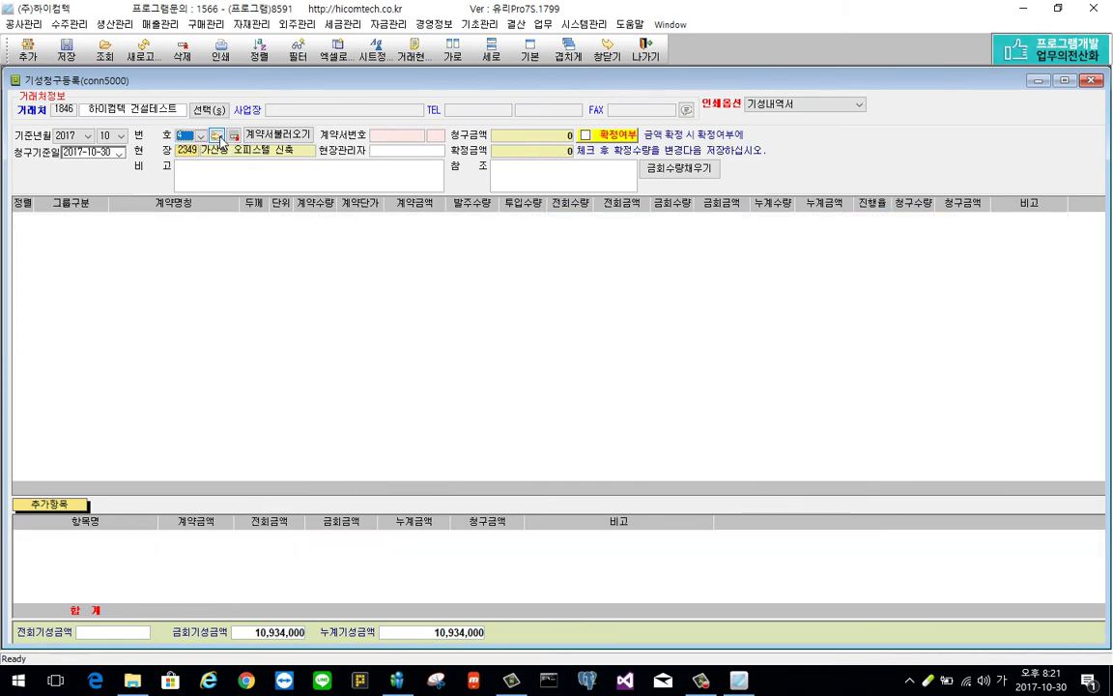
{"action": "left_click", "coordinate": [272, 133]}
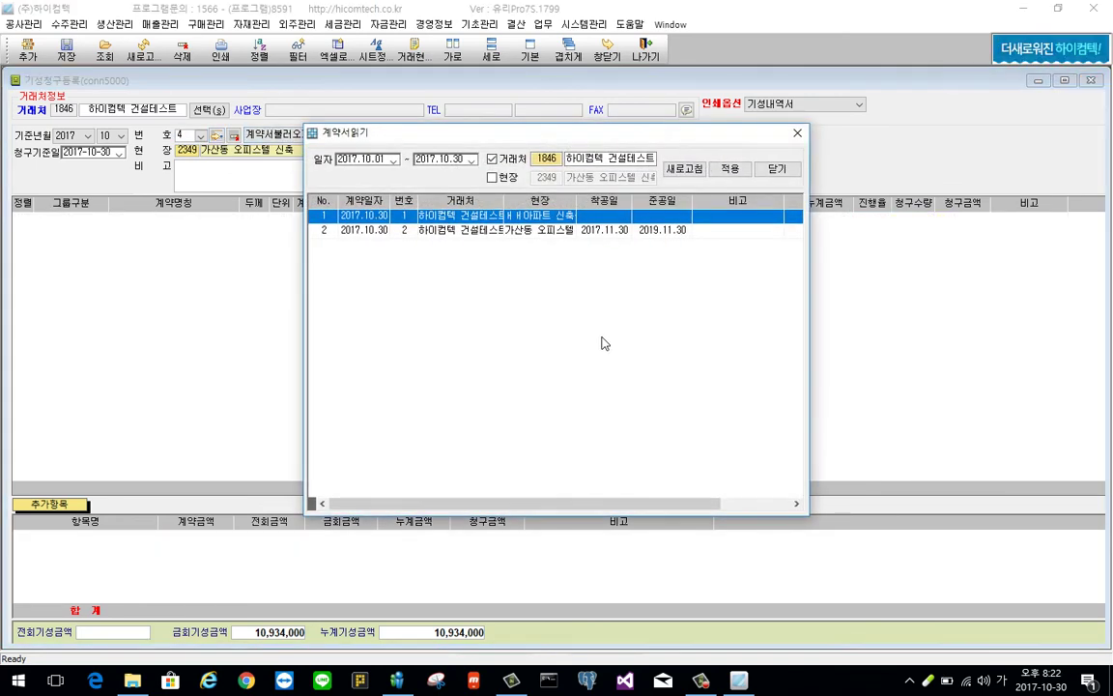
{"action": "double_click", "coordinate": [512, 229]}
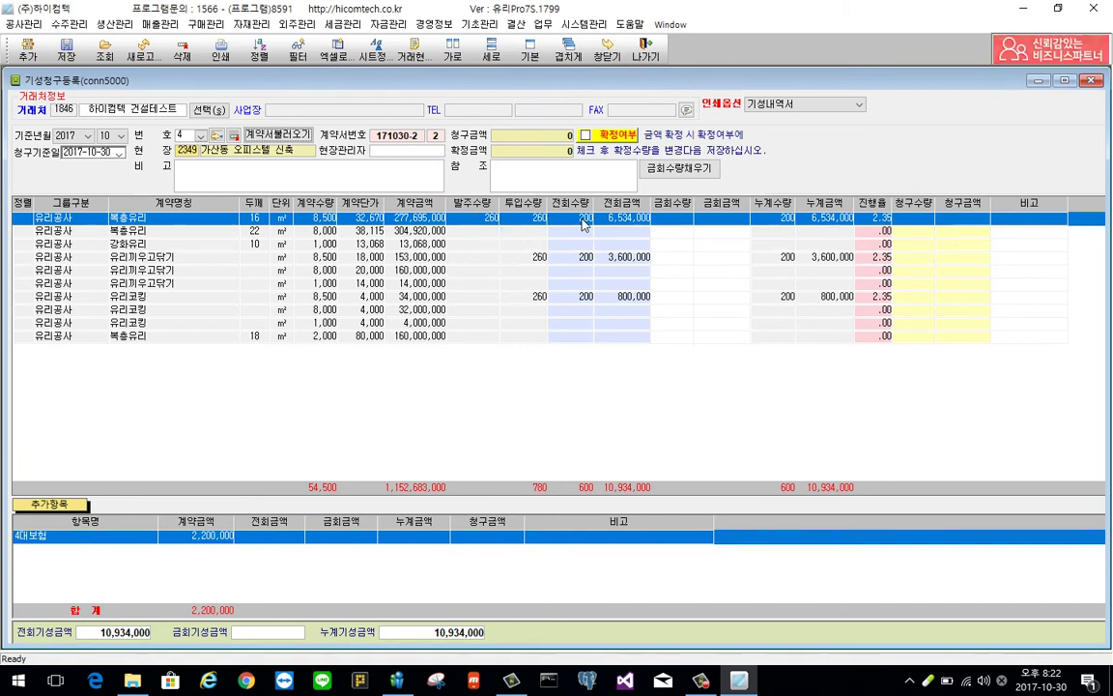
{"action": "left_click", "coordinate": [650, 168]}
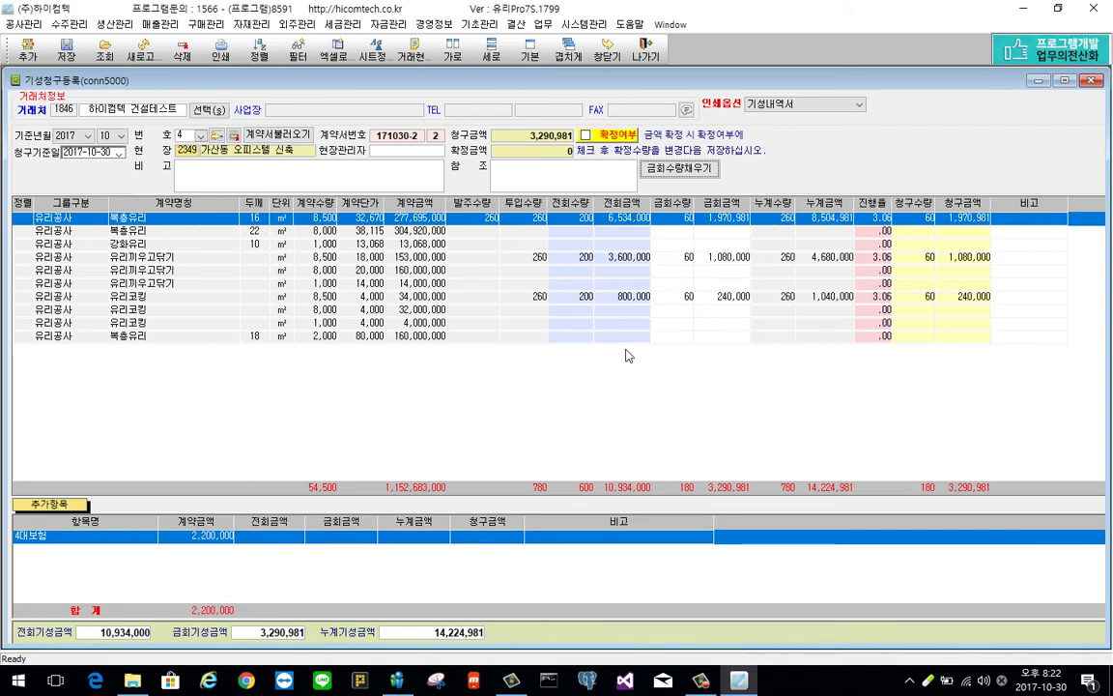
Open the construction cost registration (시공비등록), choose team 시공3팀 and load the 가산동 오피스텔 신축 contract
{"action": "left_click", "coordinate": [34, 28]}
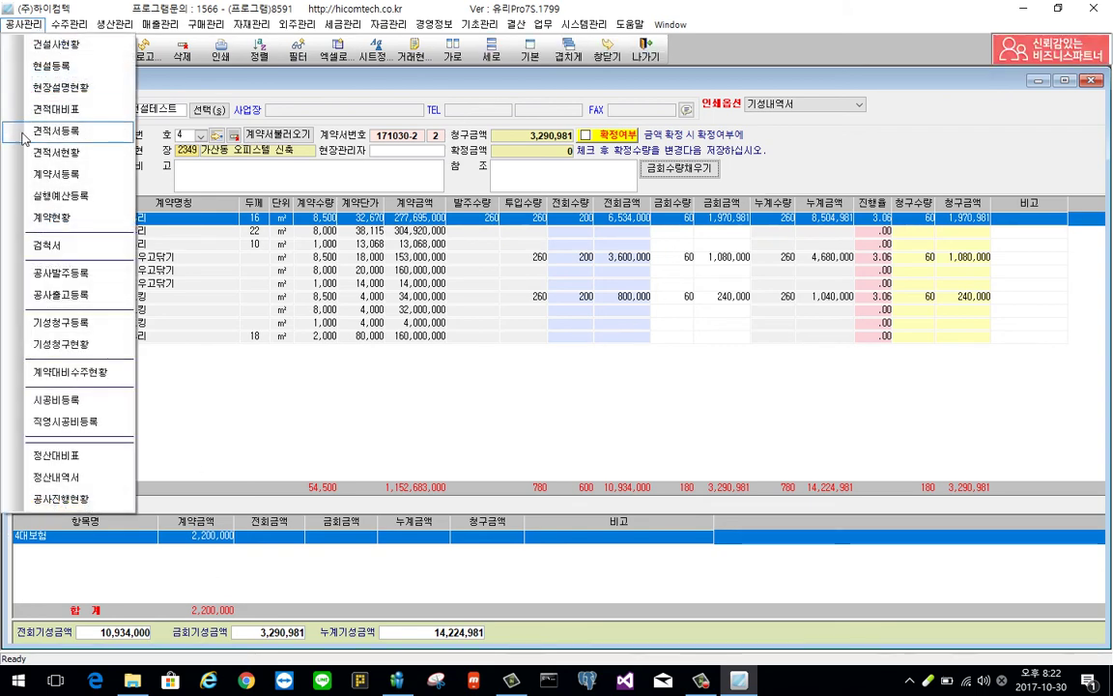
{"action": "left_click", "coordinate": [561, 260]}
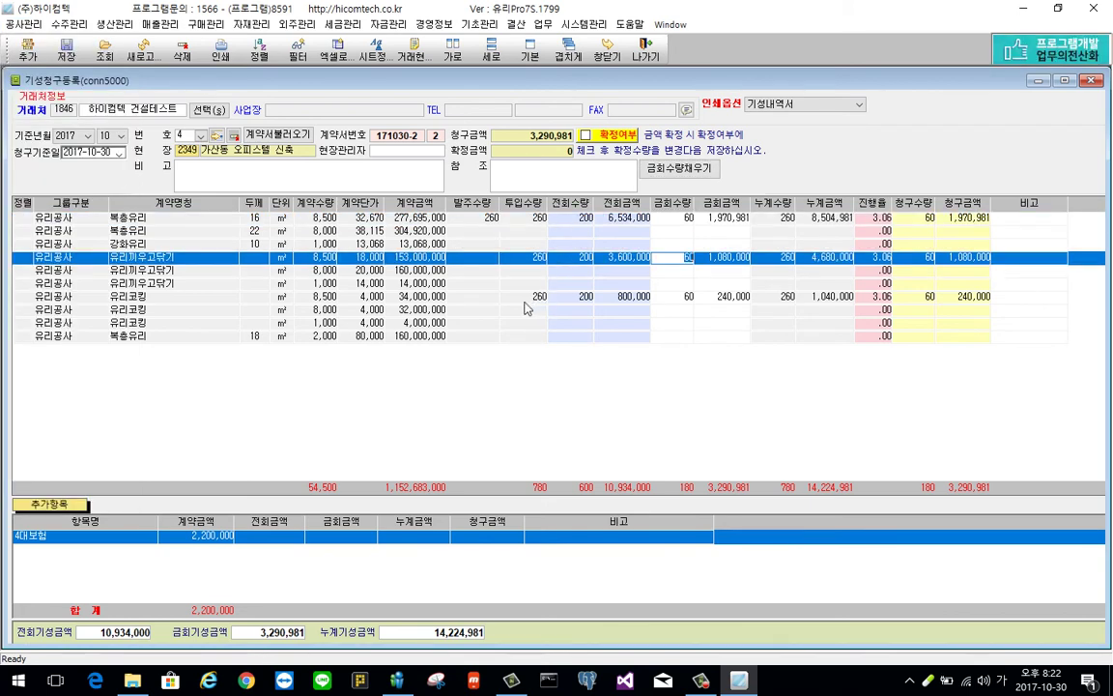
{"action": "left_click", "coordinate": [23, 24]}
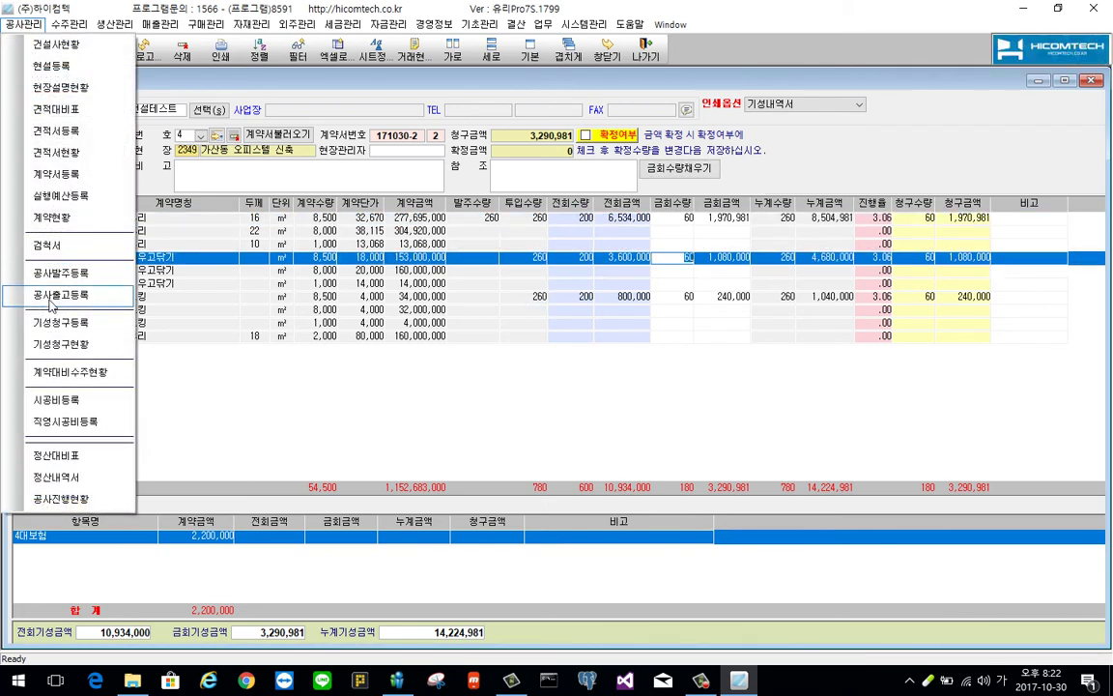
{"action": "left_click", "coordinate": [69, 406]}
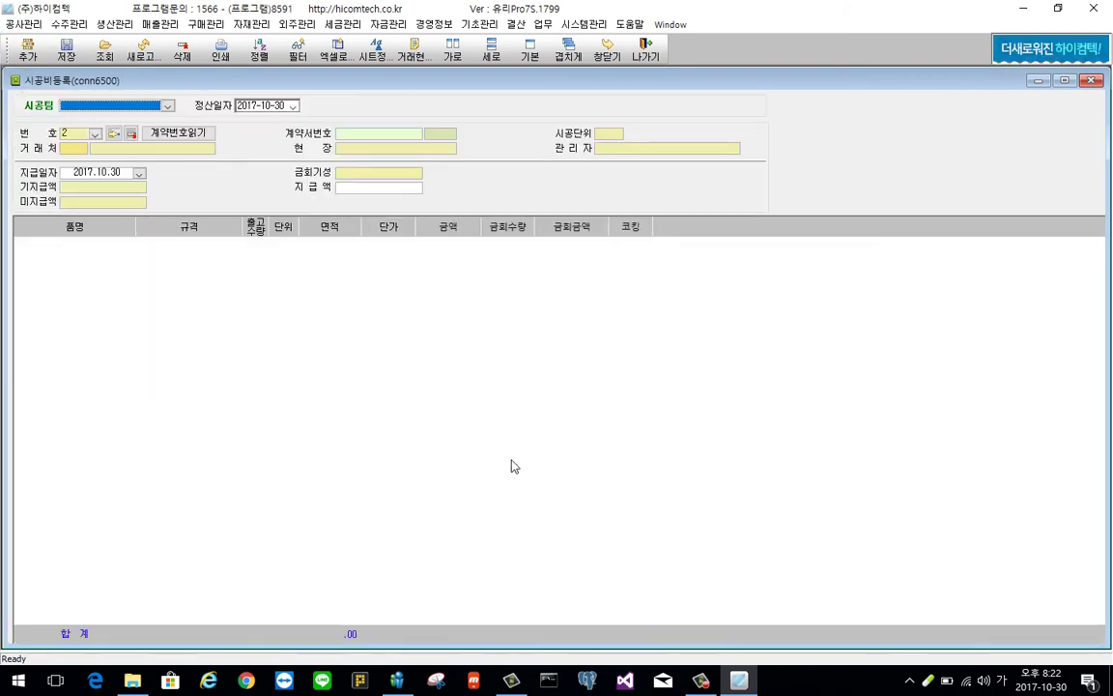
{"action": "left_click", "coordinate": [97, 105]}
{"action": "left_click", "coordinate": [71, 134]}
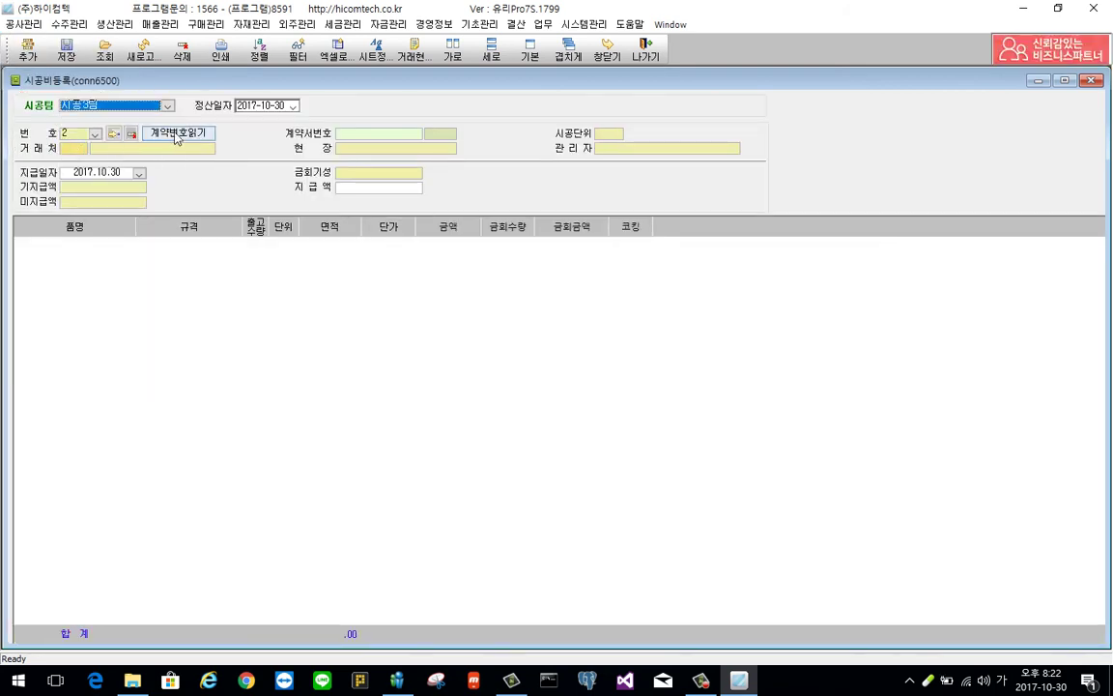
{"action": "left_click", "coordinate": [177, 132]}
{"action": "double_click", "coordinate": [485, 245]}
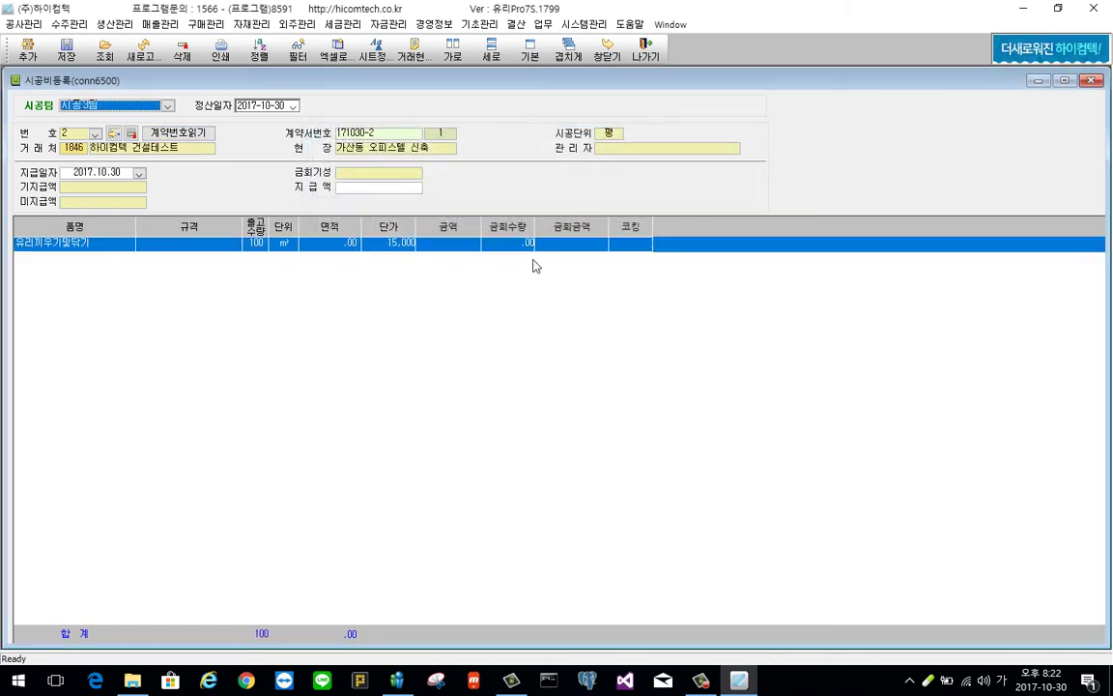
Set the glass installation row's current-period quantity to 100, then preview the labor cost statement (노임명세) and close it
{"action": "left_click", "coordinate": [503, 243]}
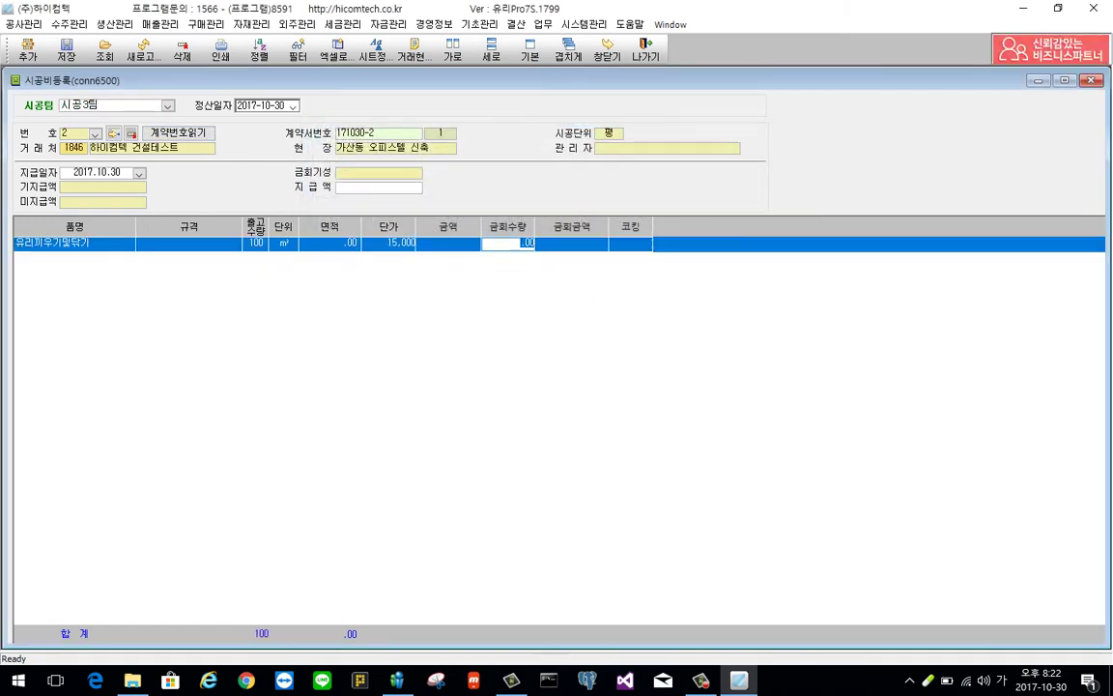
{"action": "type", "text": "100"}
{"action": "key", "text": "Return"}
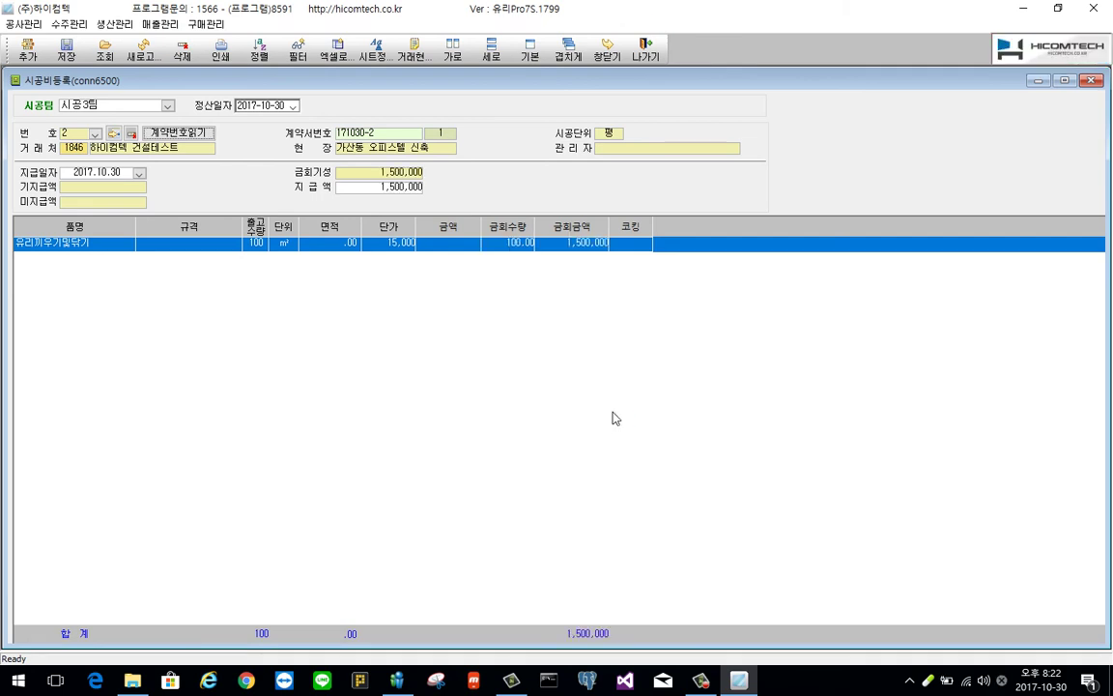
{"action": "right_click", "coordinate": [379, 351]}
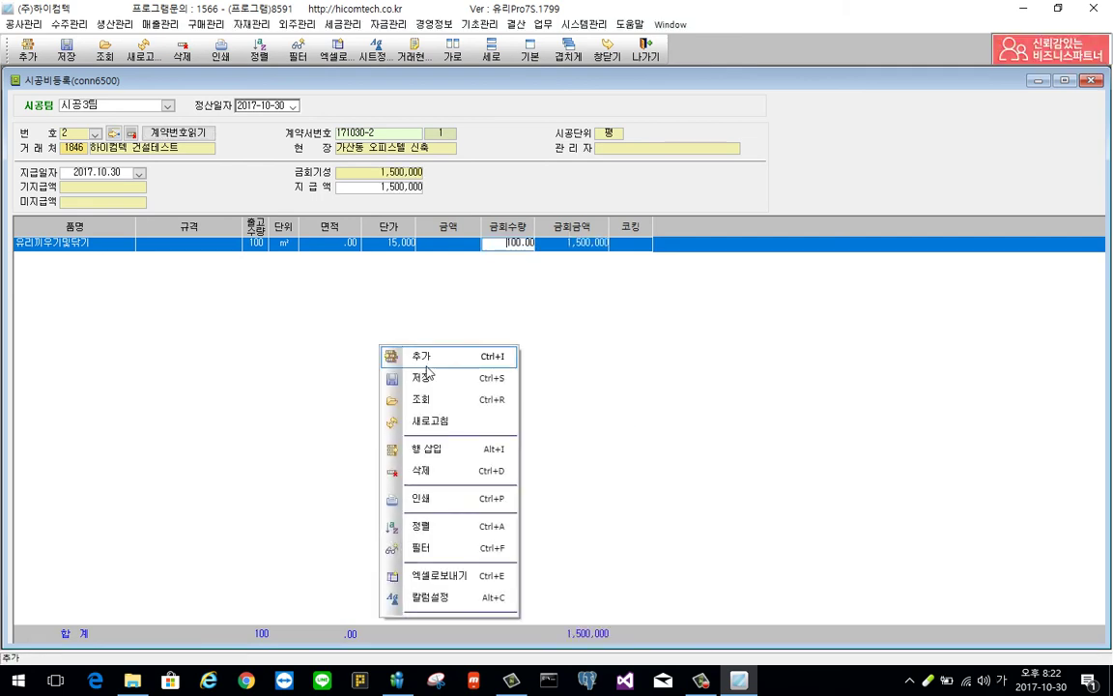
{"action": "left_click", "coordinate": [447, 497]}
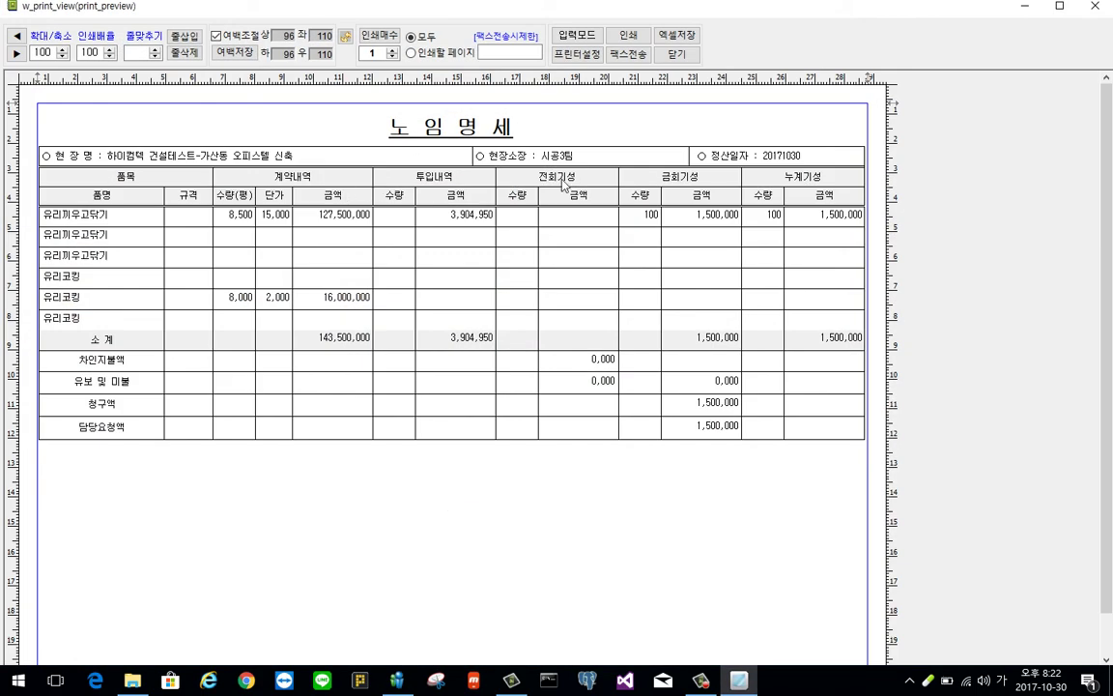
{"action": "left_click", "coordinate": [676, 55]}
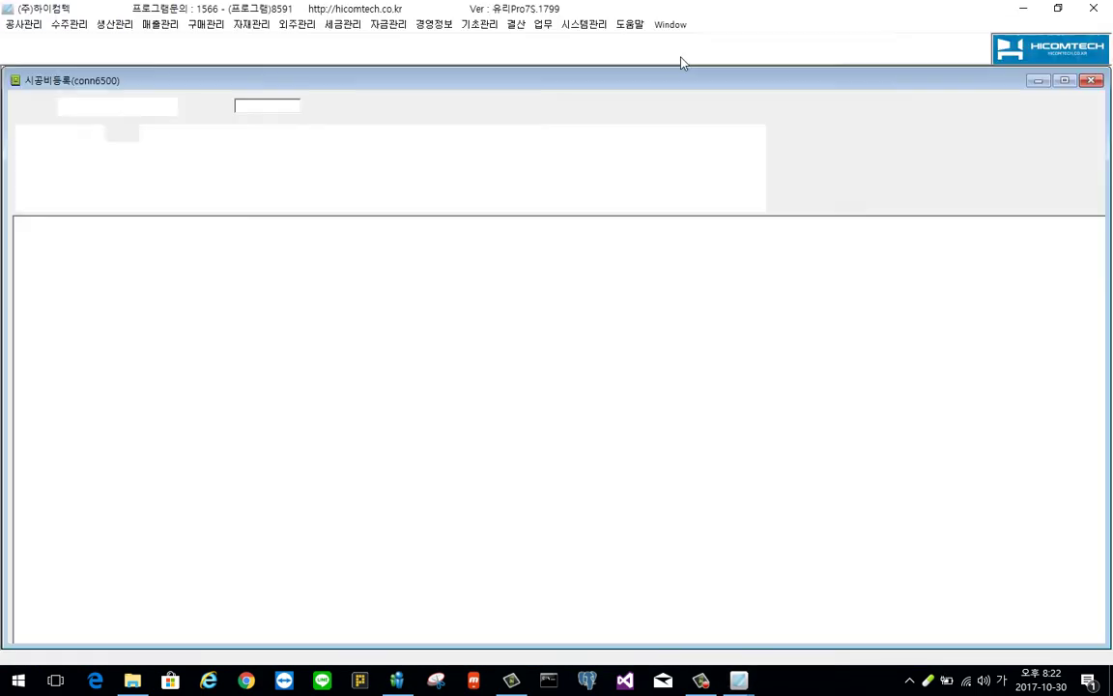
Open the sales tax invoice registration (매출세금등록) and start a new invoice
{"action": "left_click", "coordinate": [13, 23]}
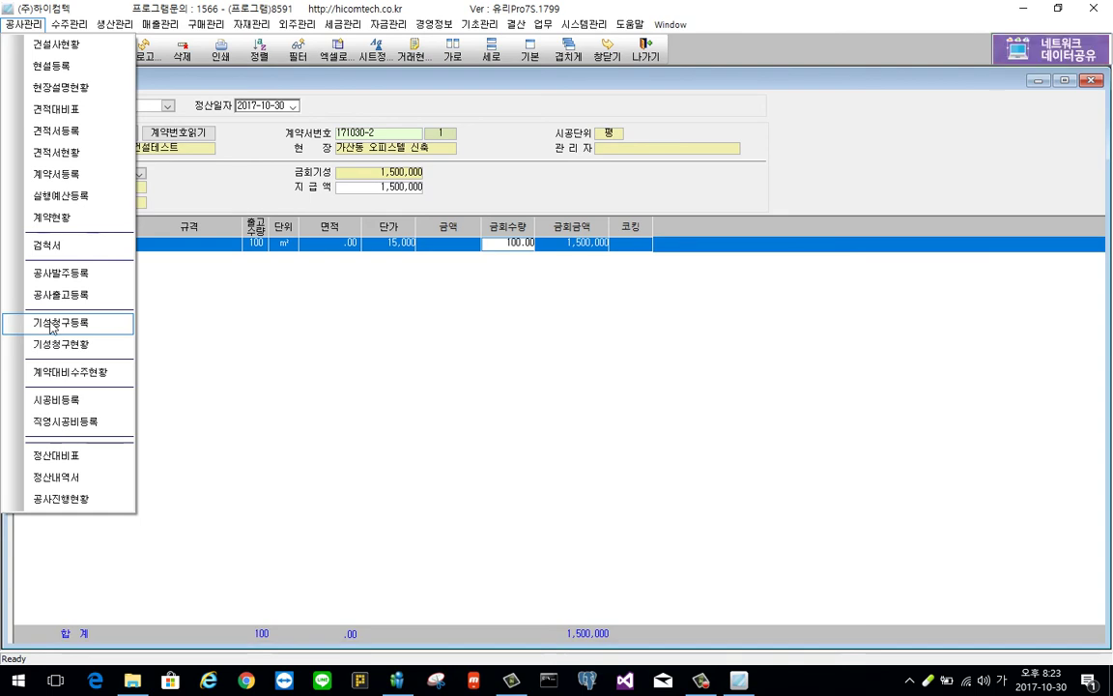
{"action": "mouse_move", "coordinate": [391, 29]}
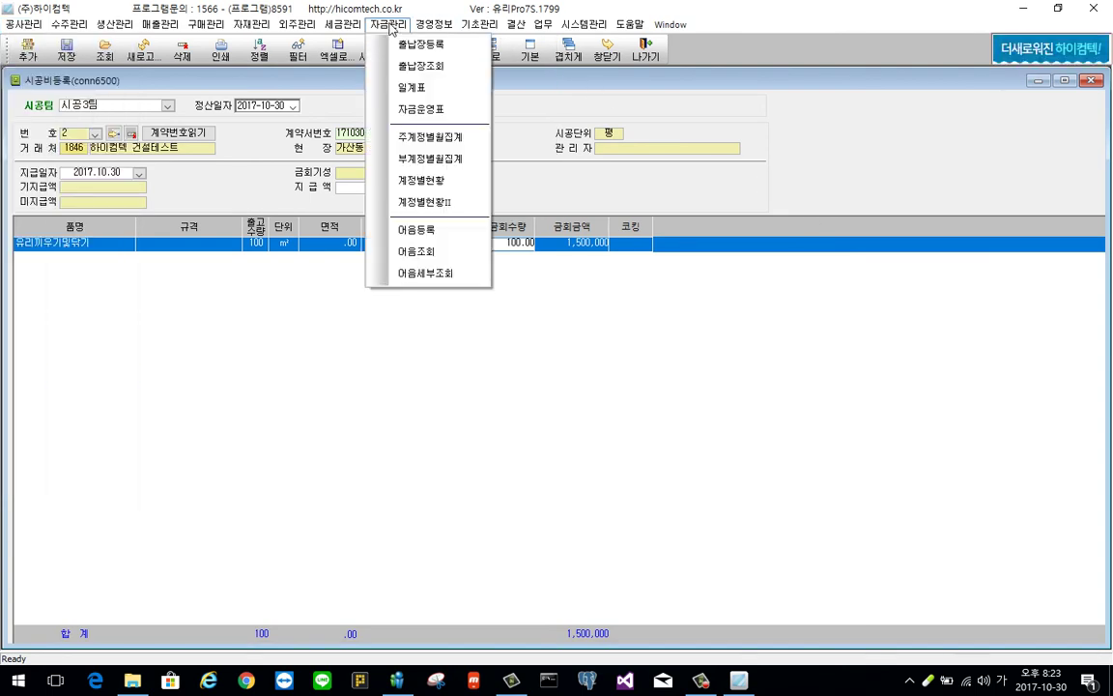
{"action": "mouse_move", "coordinate": [336, 27]}
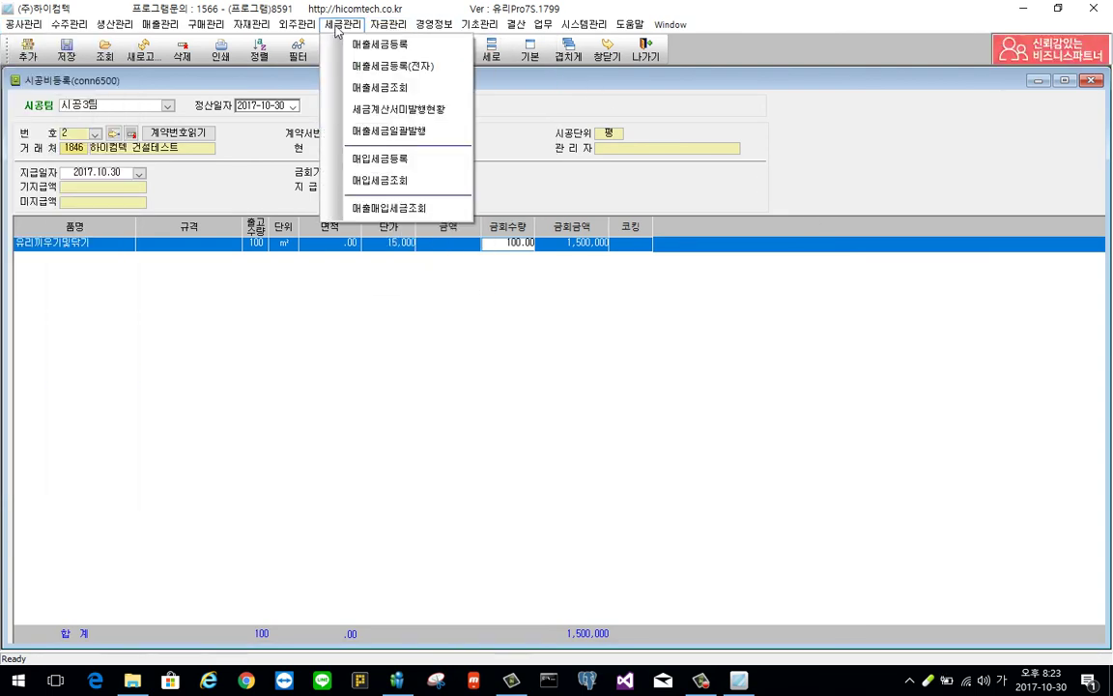
{"action": "left_click", "coordinate": [380, 44]}
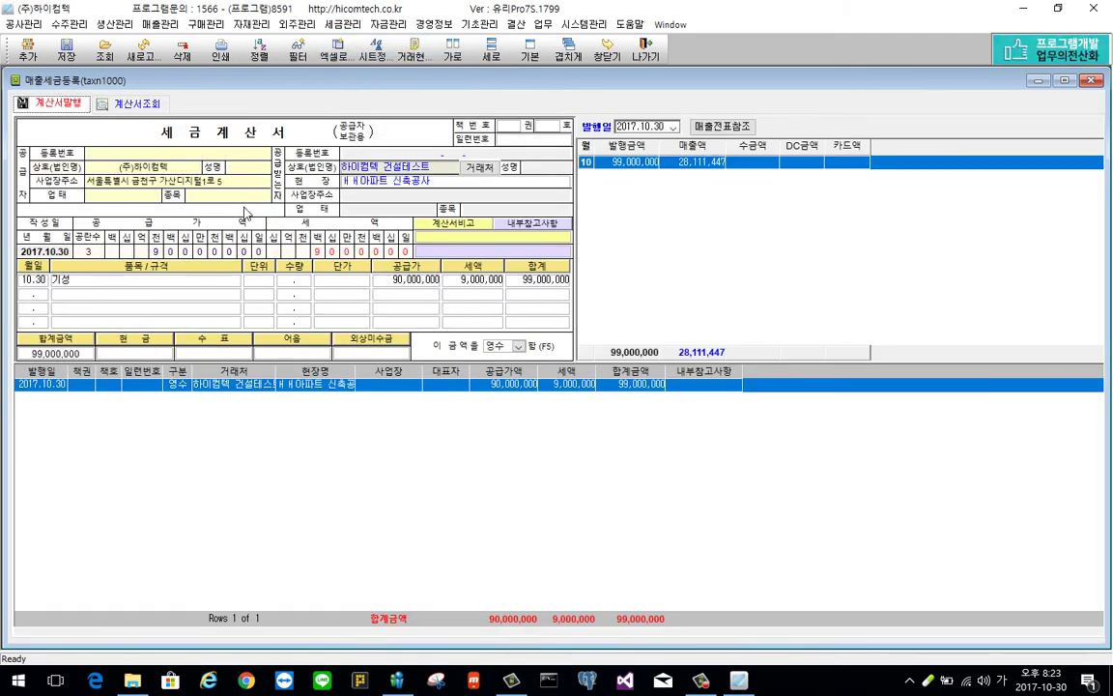
{"action": "right_click", "coordinate": [242, 179]}
{"action": "left_click", "coordinate": [290, 193]}
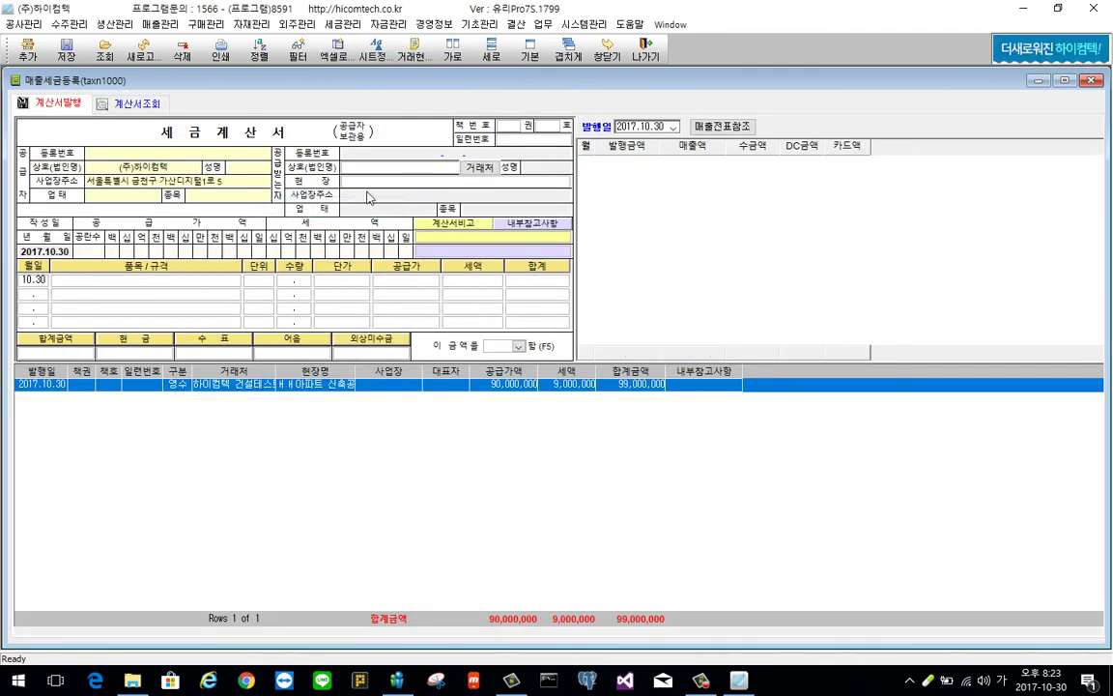
Set the sales invoice's customer to 하이컴텍 건설테스트 and its site to 가산동 오피스텔 신축
{"action": "type", "text": "하이컴"}
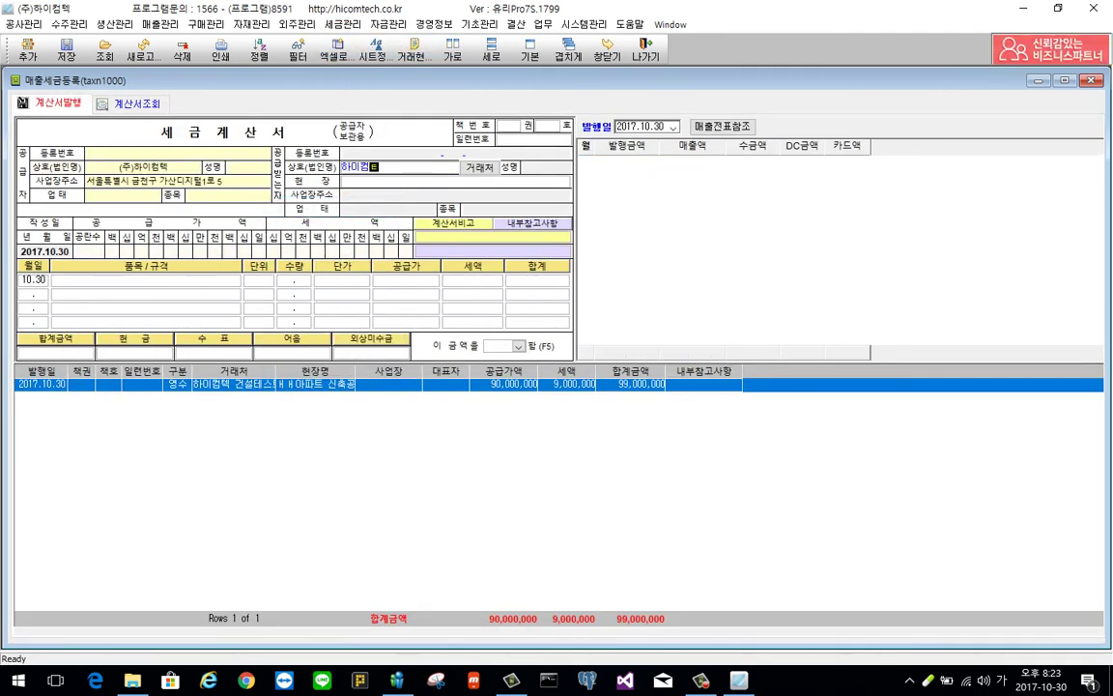
{"action": "type", "text": "텍"}
{"action": "key", "text": "Return"}
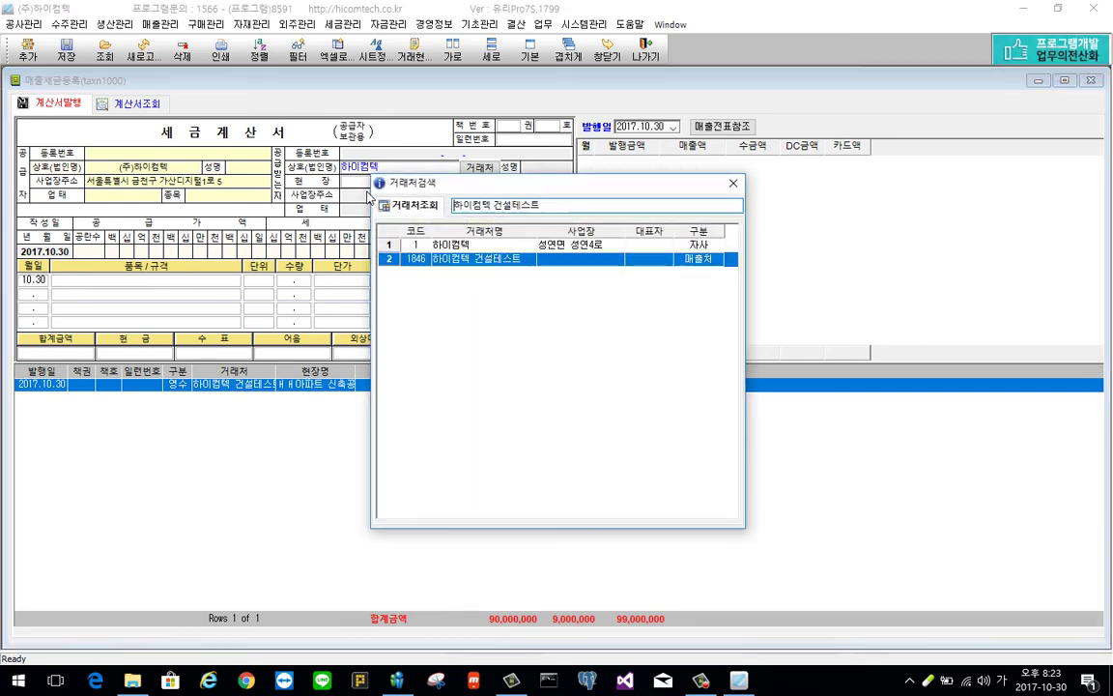
{"action": "key", "text": "Return"}
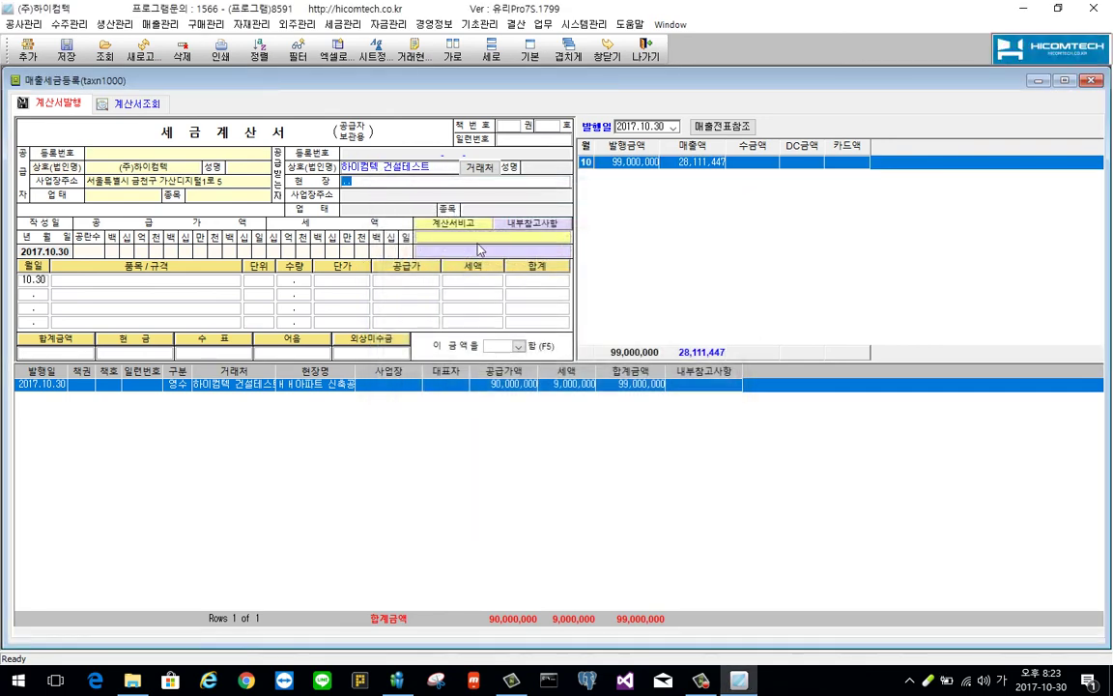
{"action": "key", "text": "Return"}
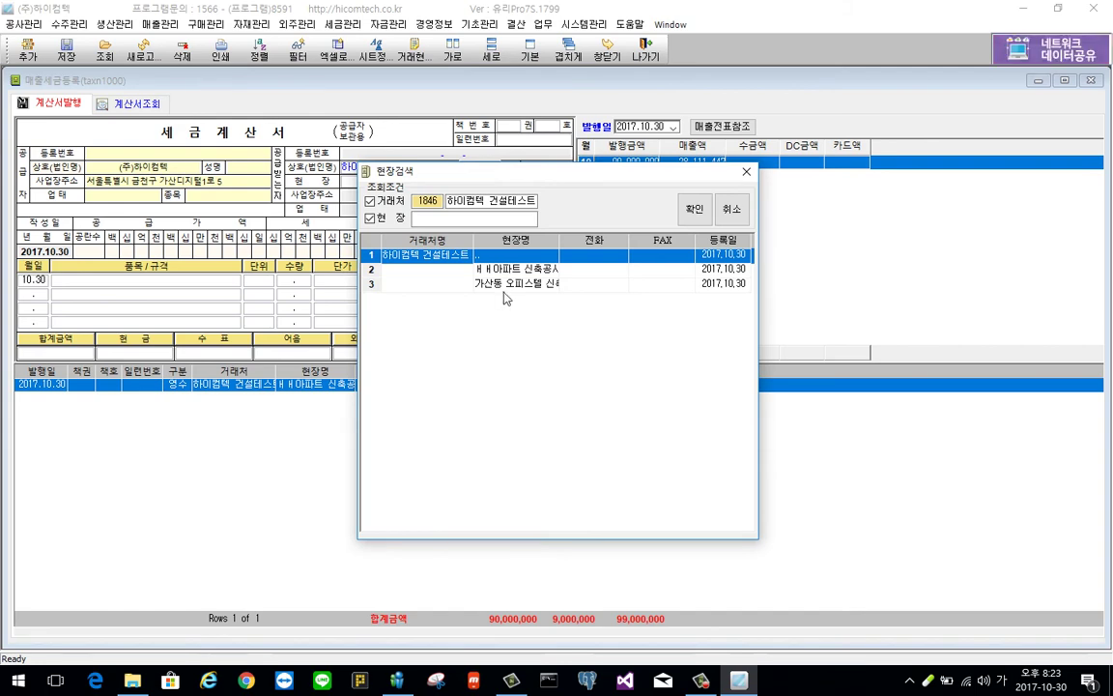
{"action": "left_click", "coordinate": [522, 285]}
{"action": "key", "text": "Return"}
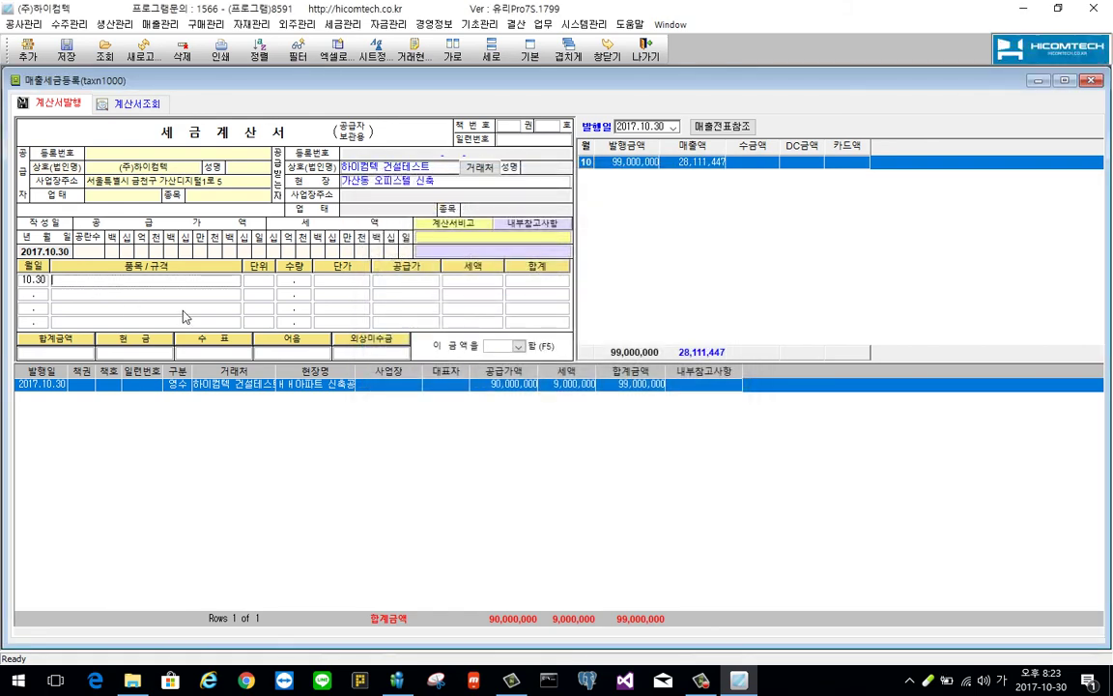
Enter the invoice item 기성 with a supply value of 900,000
{"action": "type", "text": "기성"}
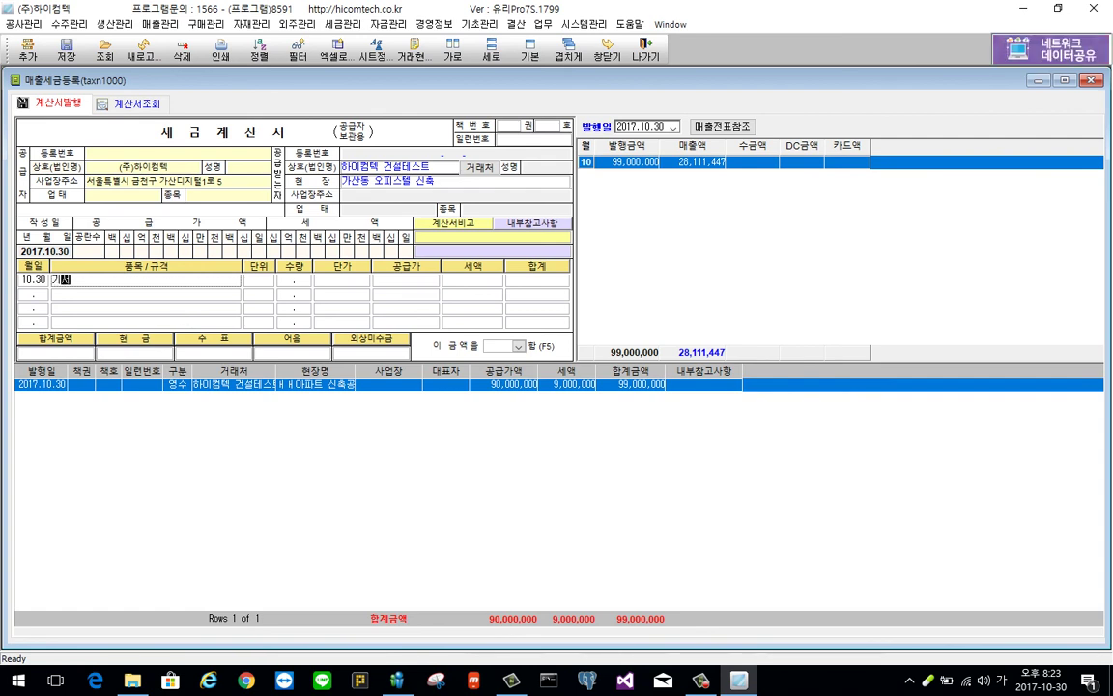
{"action": "key", "text": "Return"}
{"action": "key", "text": "Return"}
{"action": "key", "text": "Return"}
{"action": "key", "text": "Return"}
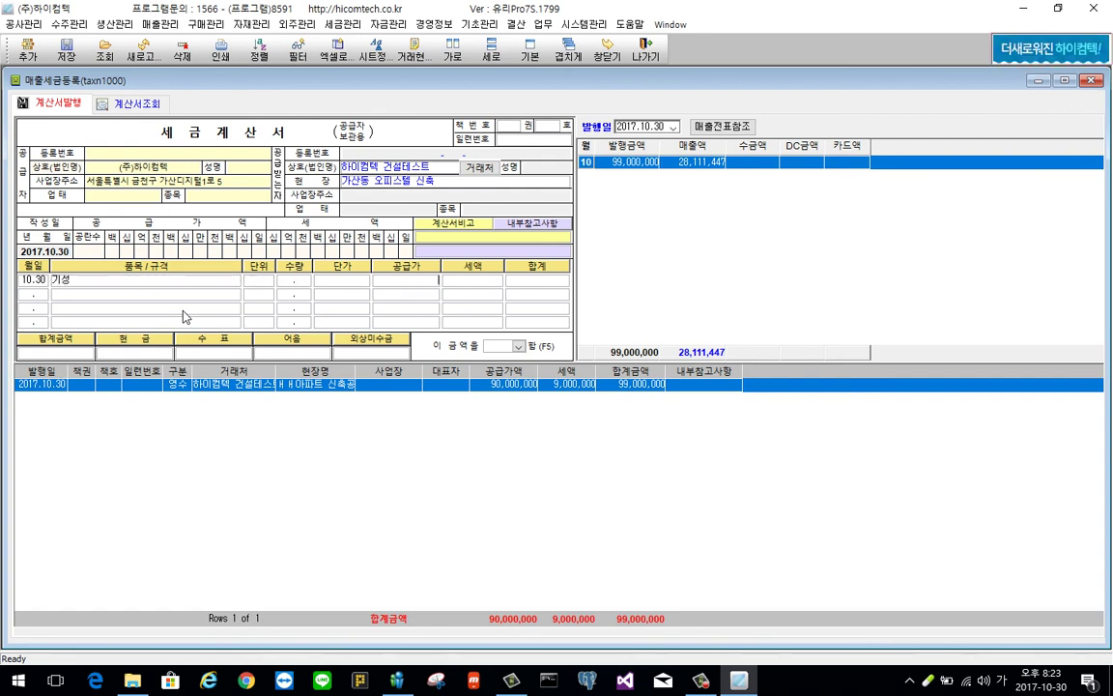
{"action": "type", "text": "9"}
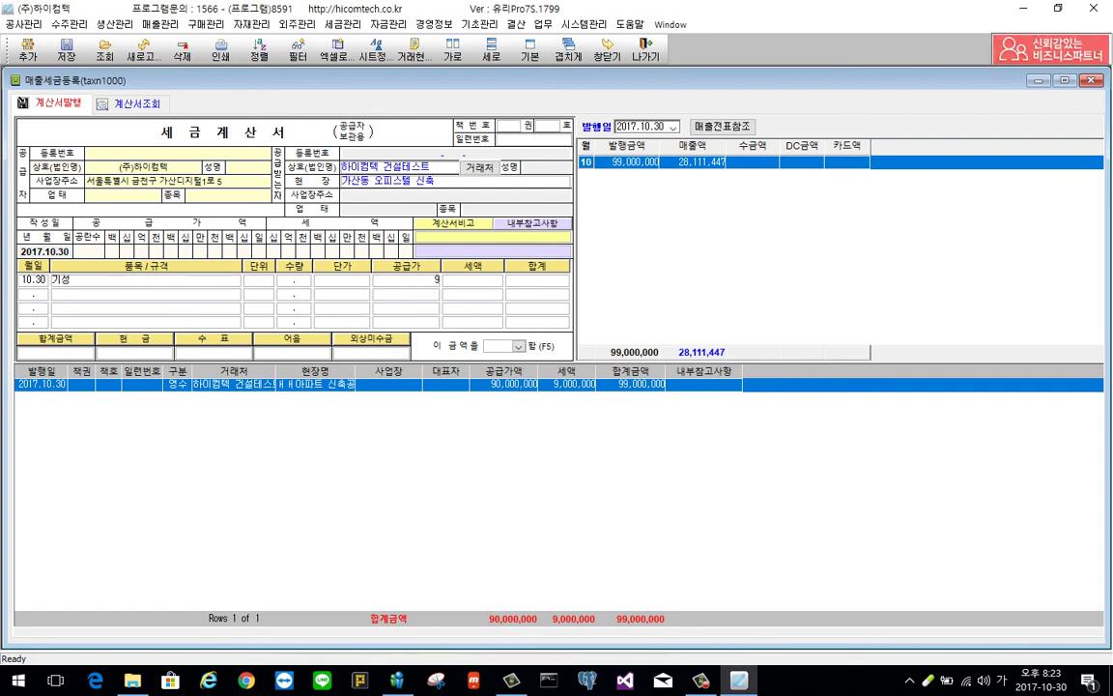
{"action": "type", "text": "00,000"}
{"action": "key", "text": "Return"}
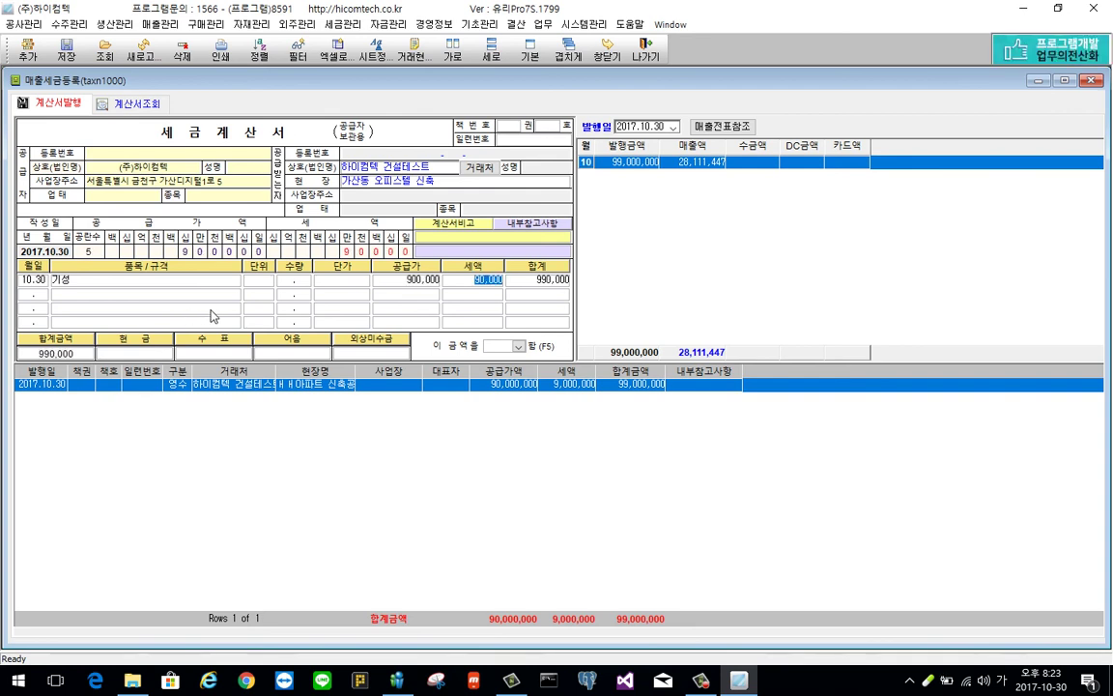
Mark the sales invoice amount as 영수 and save the invoice
{"action": "right_click", "coordinate": [212, 312]}
{"action": "left_click", "coordinate": [498, 346]}
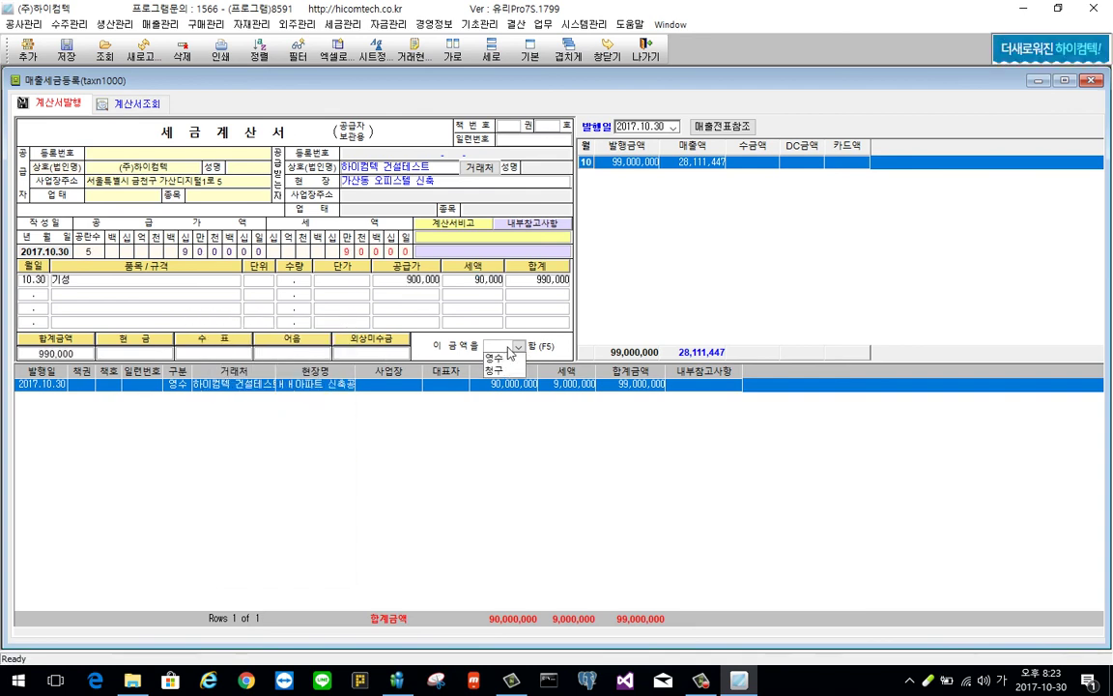
{"action": "left_click", "coordinate": [493, 360]}
{"action": "right_click", "coordinate": [348, 278]}
{"action": "left_click", "coordinate": [387, 308]}
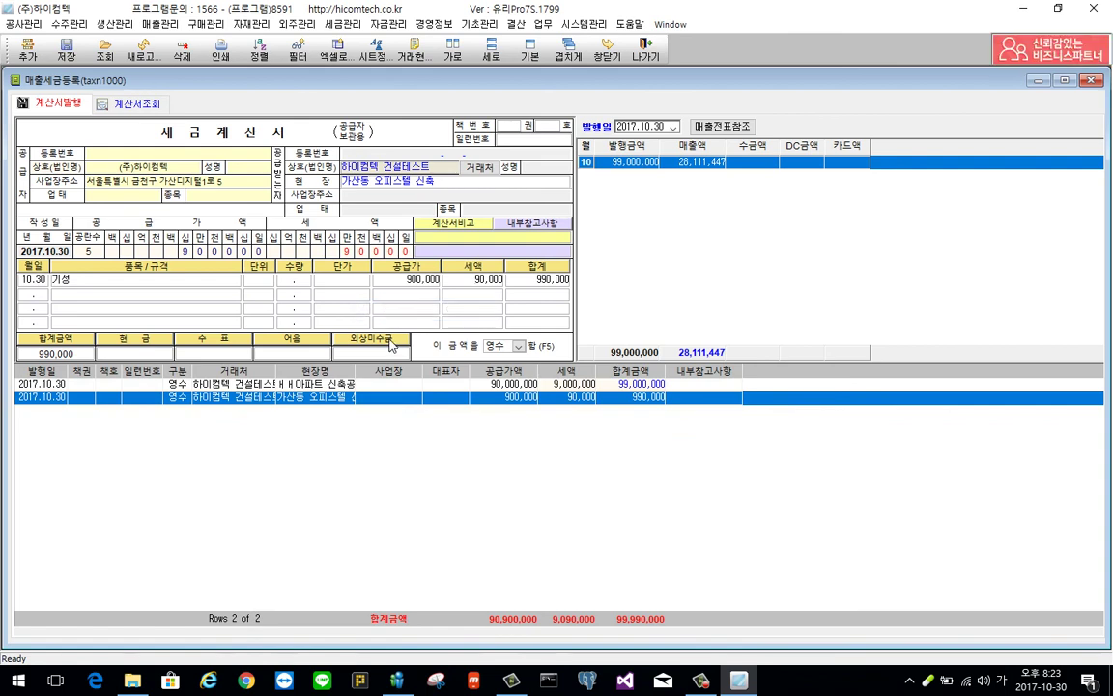
Open the purchase tax invoice registration (매입세금등록) and start a new invoice with supplier 하이컴텍 건설테스트
{"action": "left_click", "coordinate": [25, 23]}
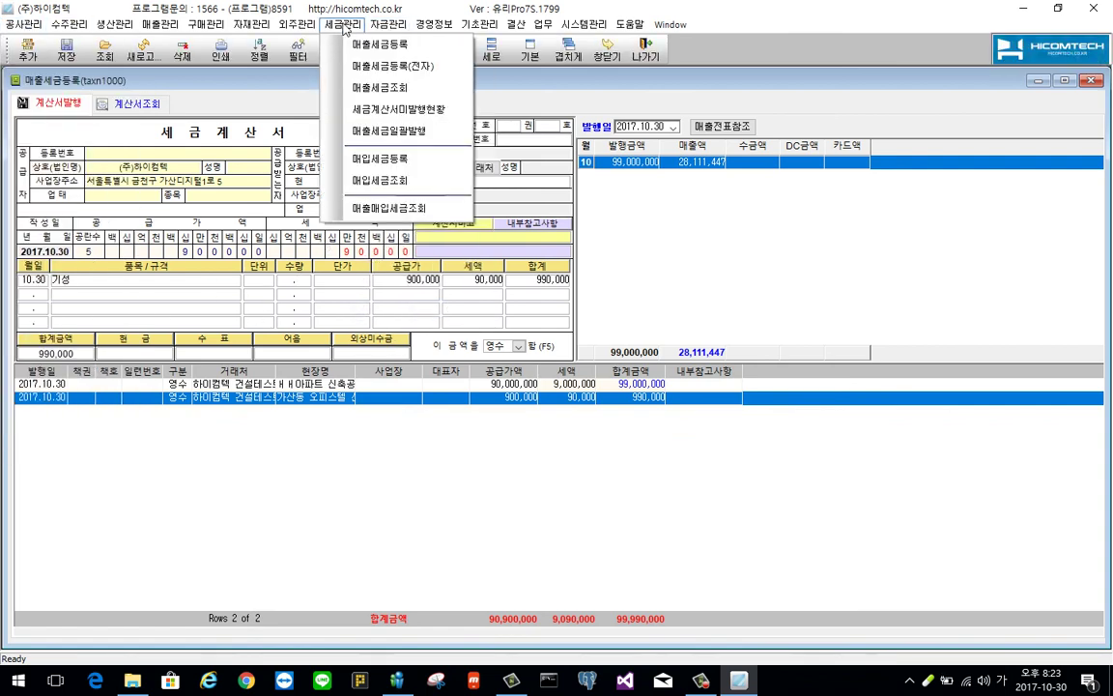
{"action": "left_click", "coordinate": [420, 164]}
{"action": "right_click", "coordinate": [173, 195]}
{"action": "left_click", "coordinate": [213, 199]}
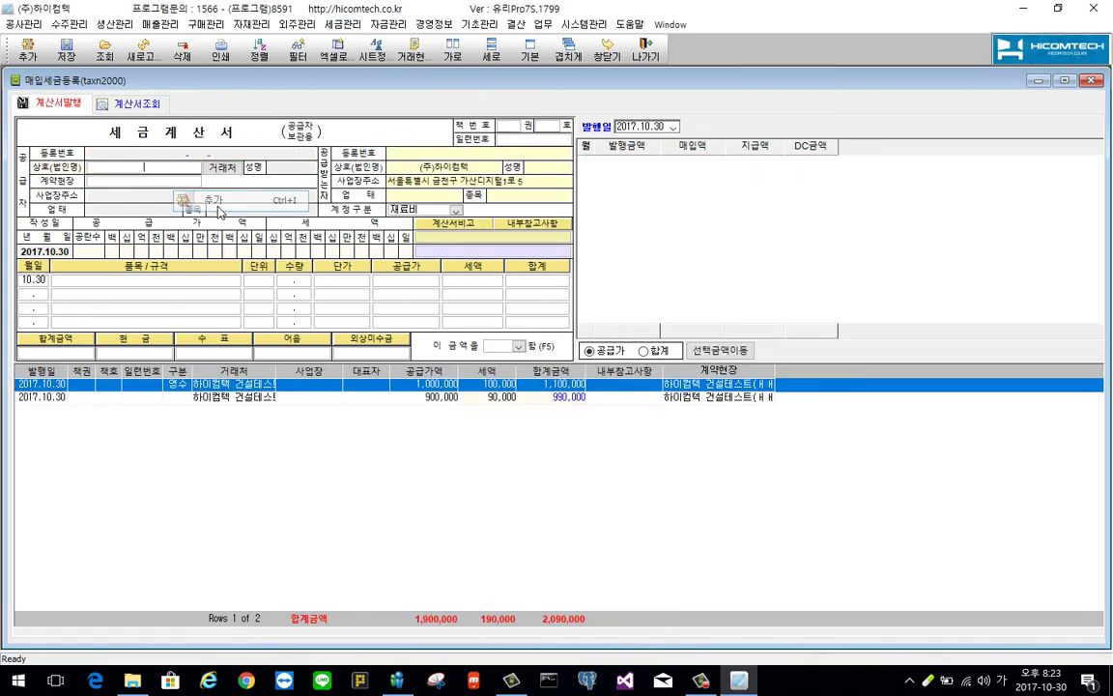
{"action": "type", "text": "하이컴텍"}
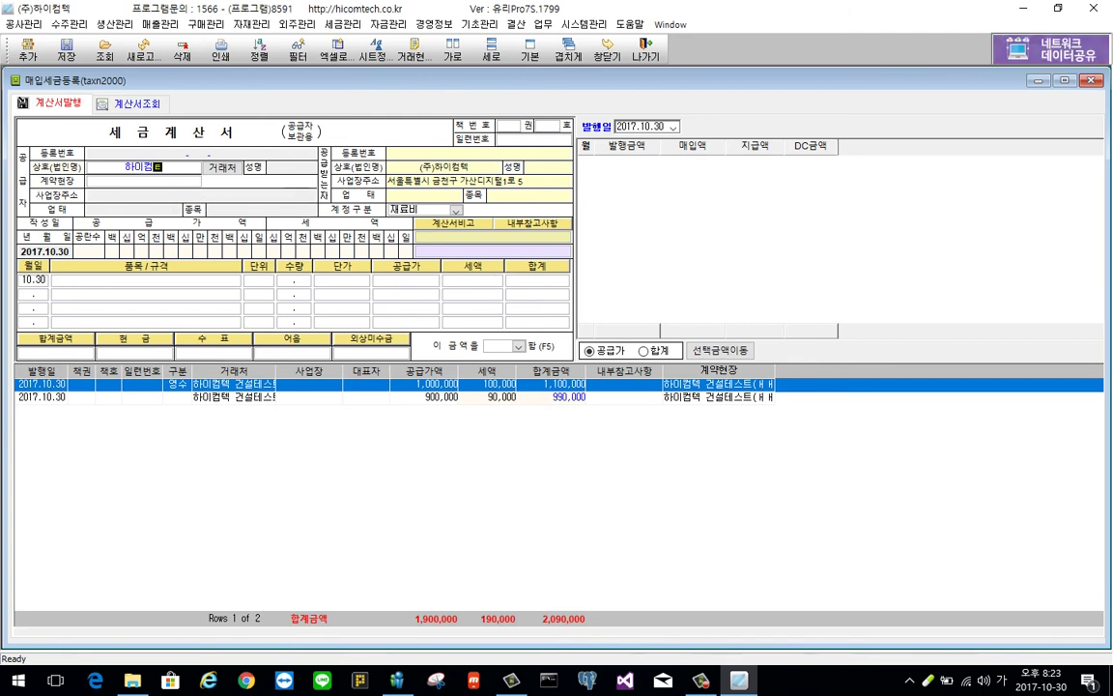
{"action": "key", "text": "Return"}
{"action": "key", "text": "Return"}
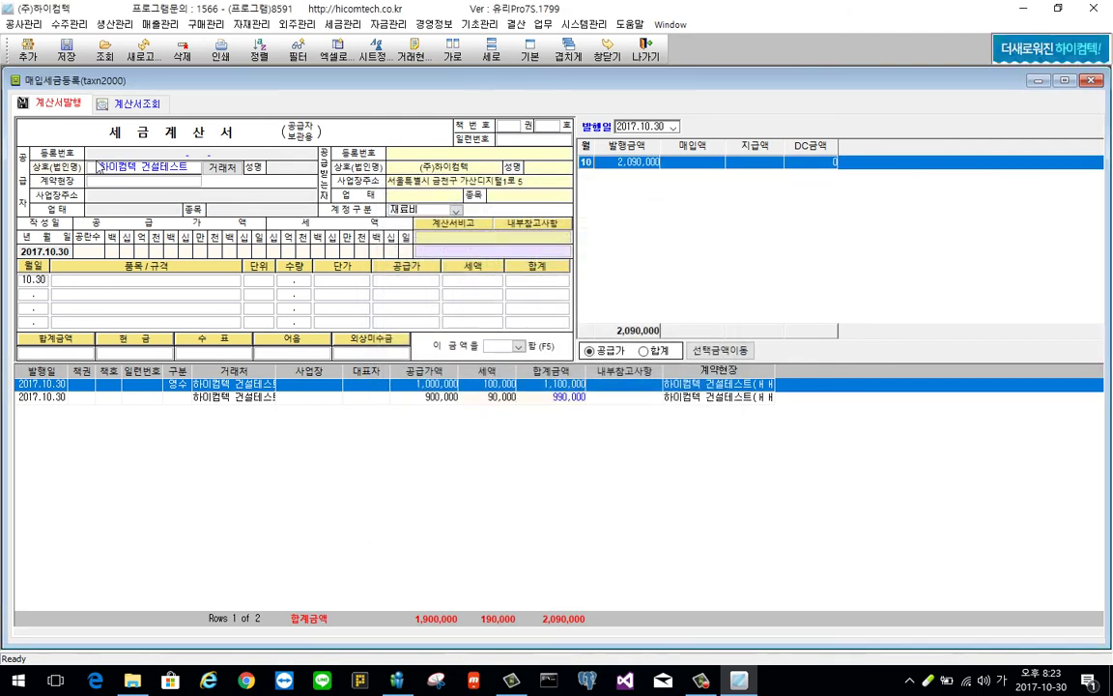
Set the purchase invoice's contract site to 가산동 오피스텔 신축 and its account type to 재료비
{"action": "type", "text": "가산동"}
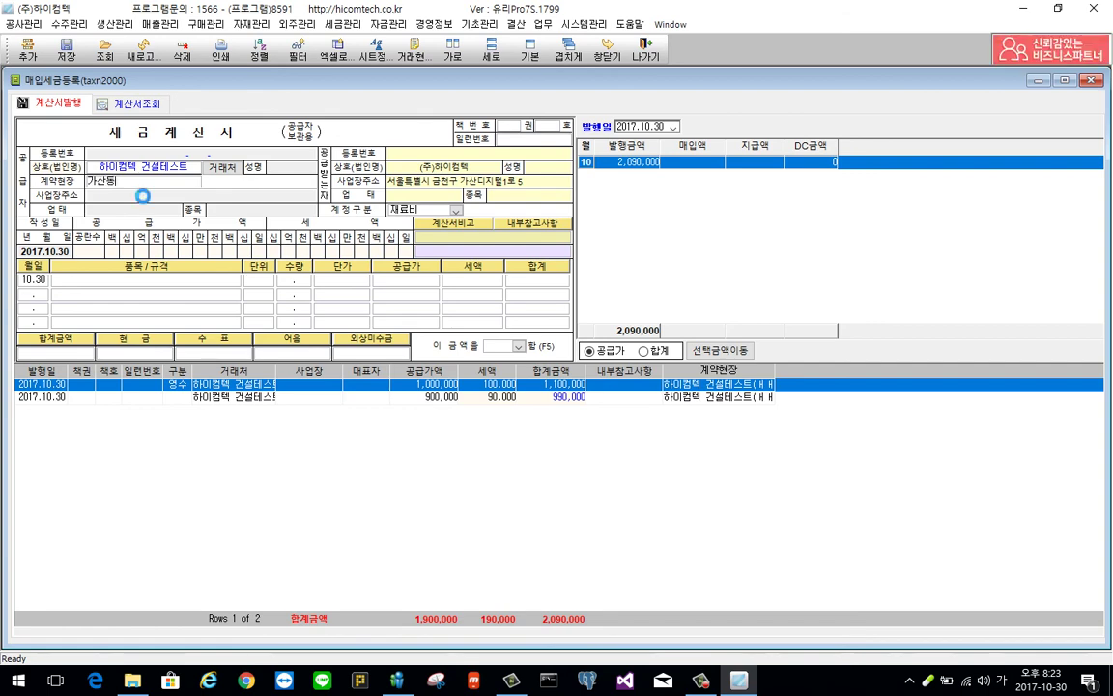
{"action": "key", "text": "Return"}
{"action": "left_click", "coordinate": [515, 271]}
{"action": "key", "text": "Return"}
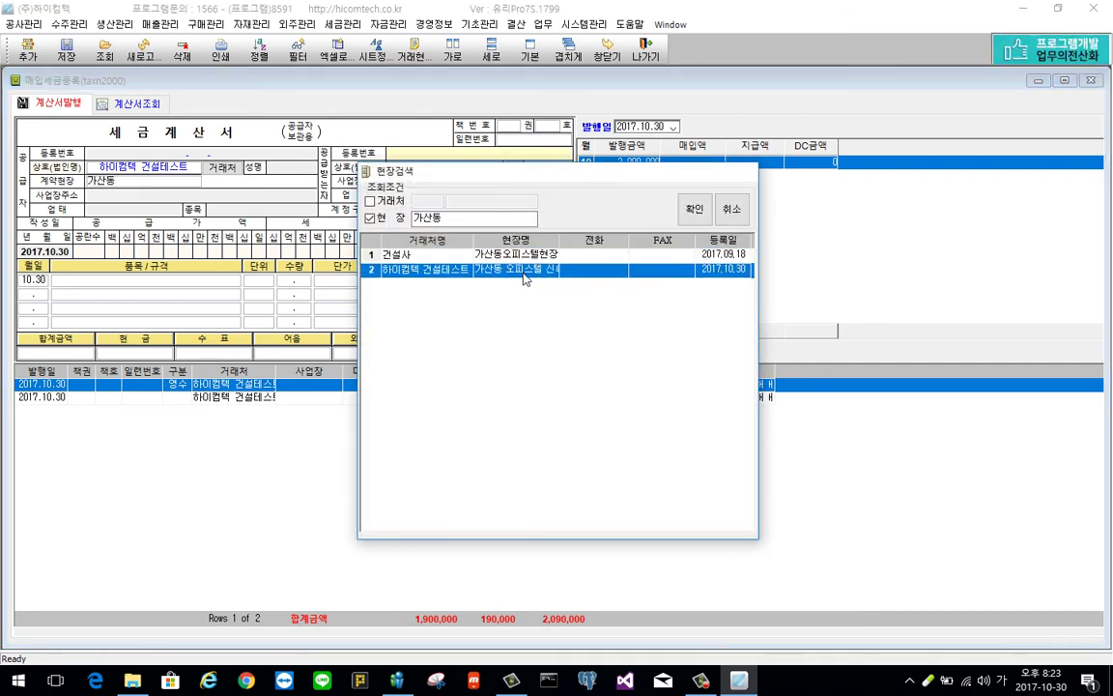
{"action": "left_click", "coordinate": [442, 211]}
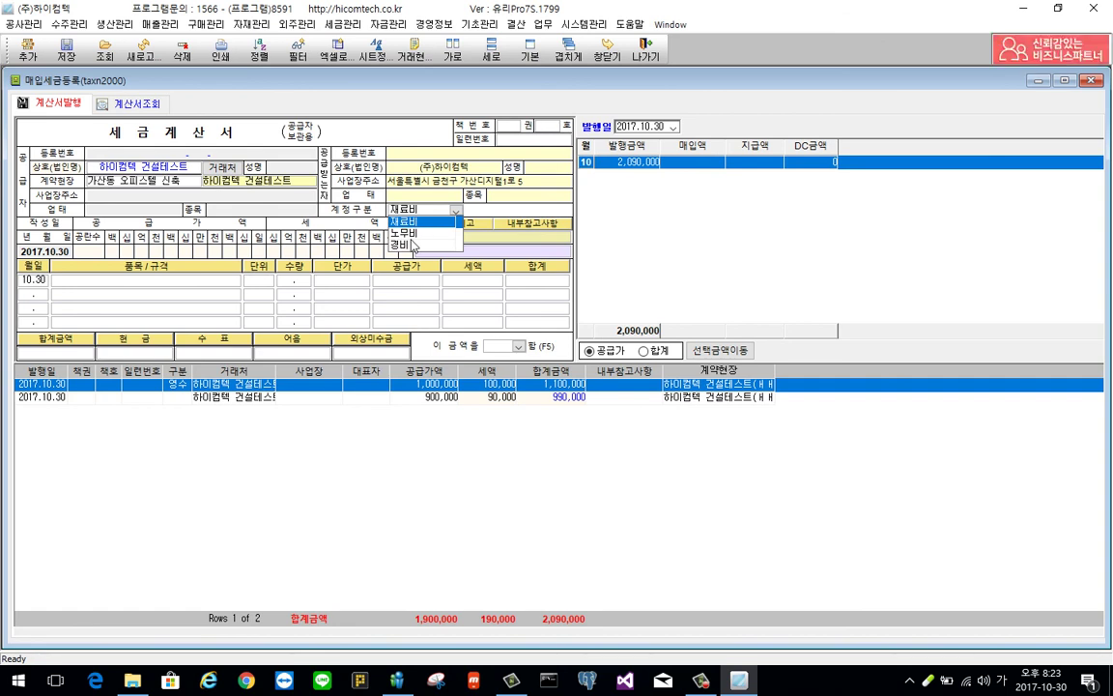
{"action": "left_click", "coordinate": [418, 224]}
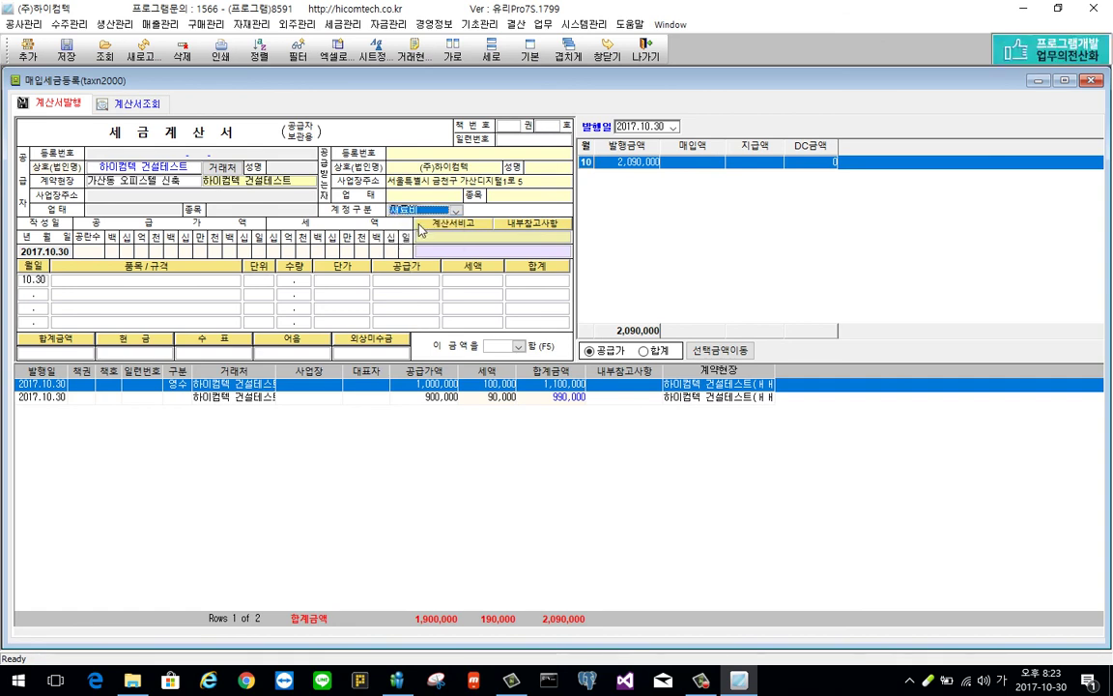
Enter the purchase item 원판구매 with a supply value of 100,000 and save the invoice
{"action": "left_click", "coordinate": [138, 280]}
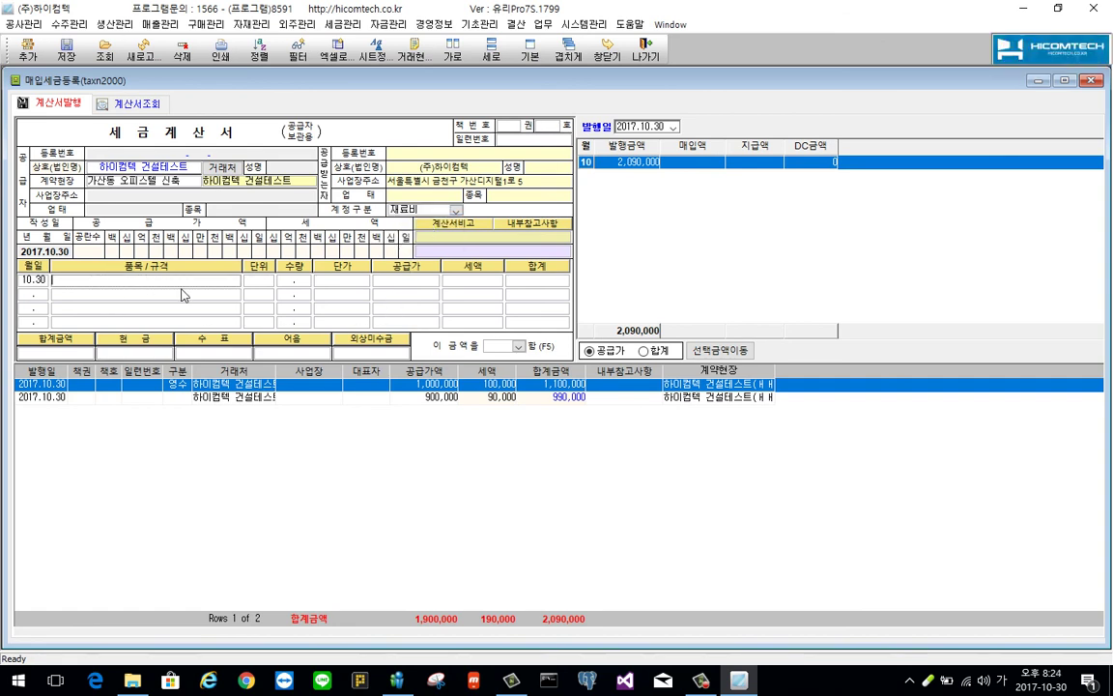
{"action": "type", "text": "철근구매"}
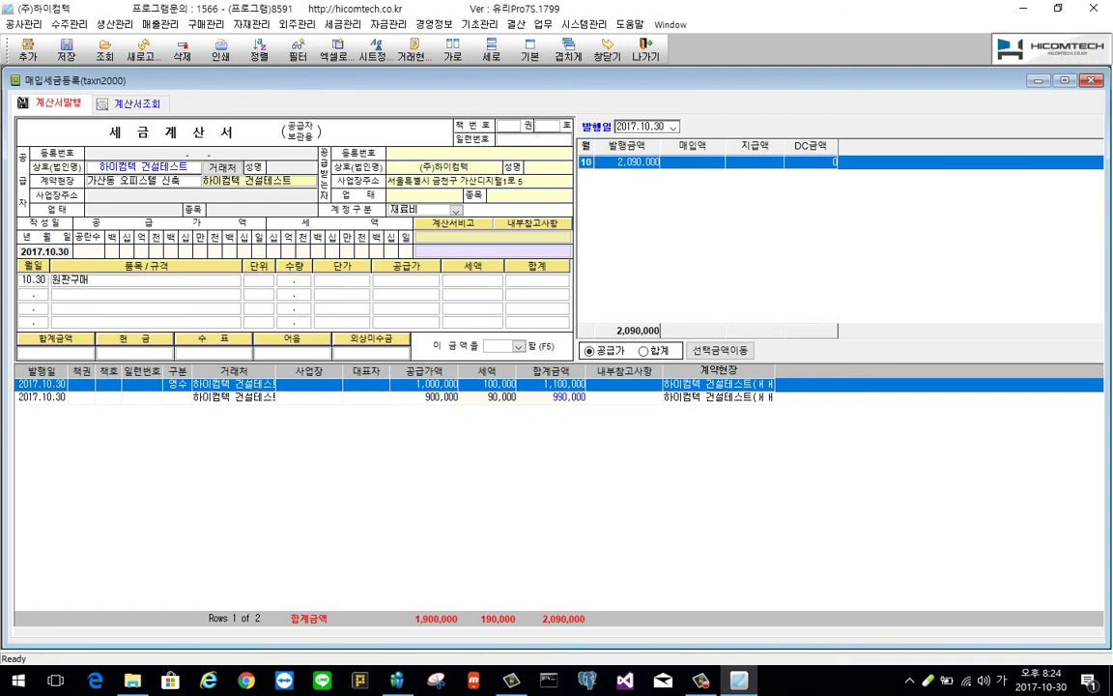
{"action": "type", "text": "100000"}
{"action": "key", "text": "Return"}
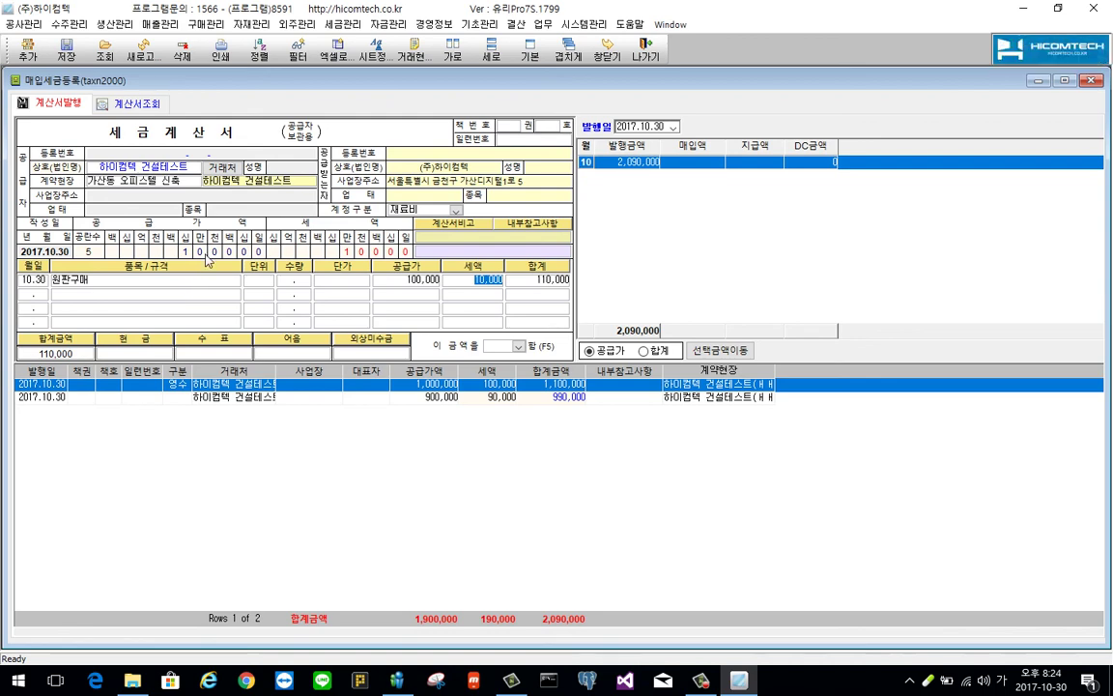
{"action": "right_click", "coordinate": [184, 228]}
{"action": "left_click", "coordinate": [313, 290]}
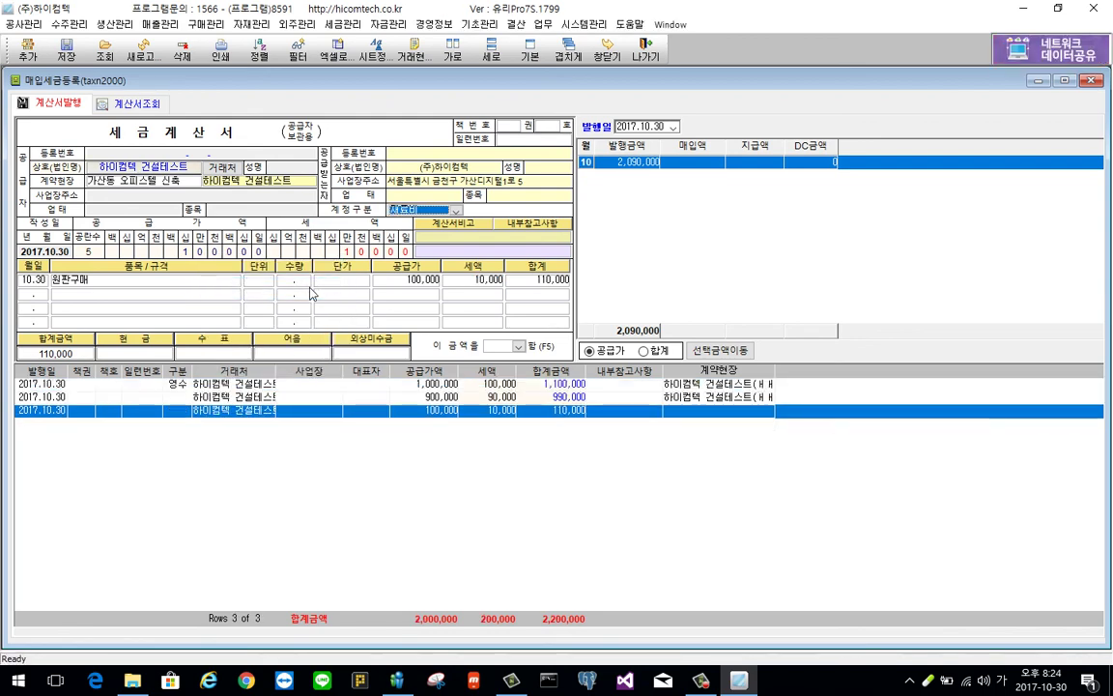
Open the settlement comparison (정산대비표) and load the 가산동 오피스텔 신축 contract to review its executed costs
{"action": "left_click", "coordinate": [25, 23]}
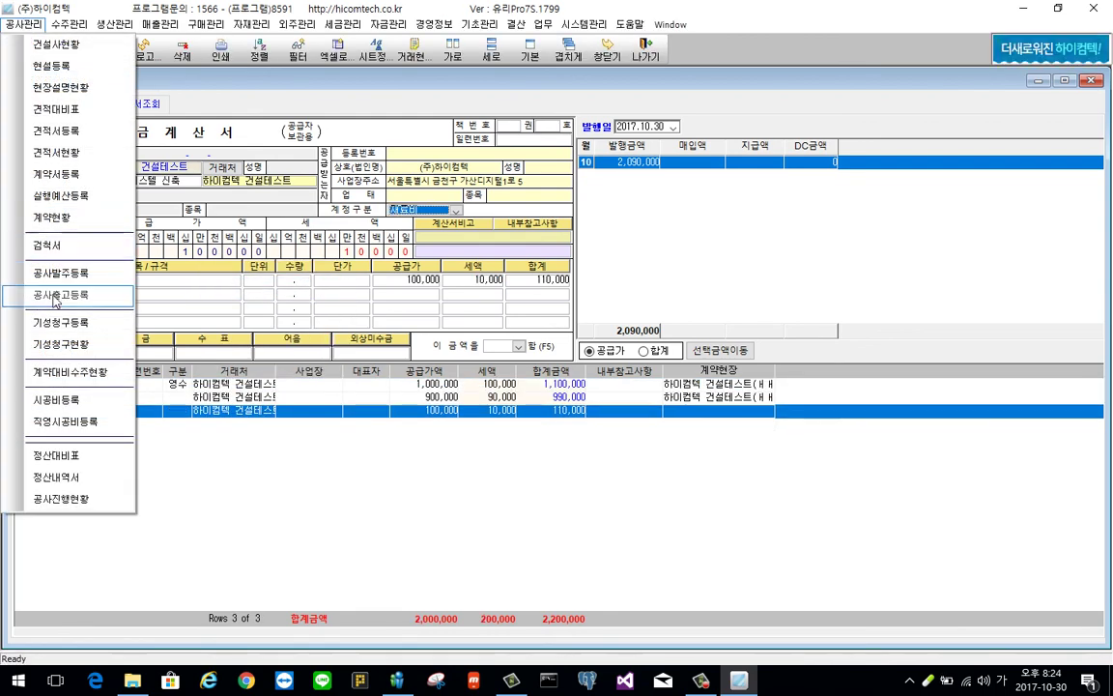
{"action": "left_click", "coordinate": [96, 457]}
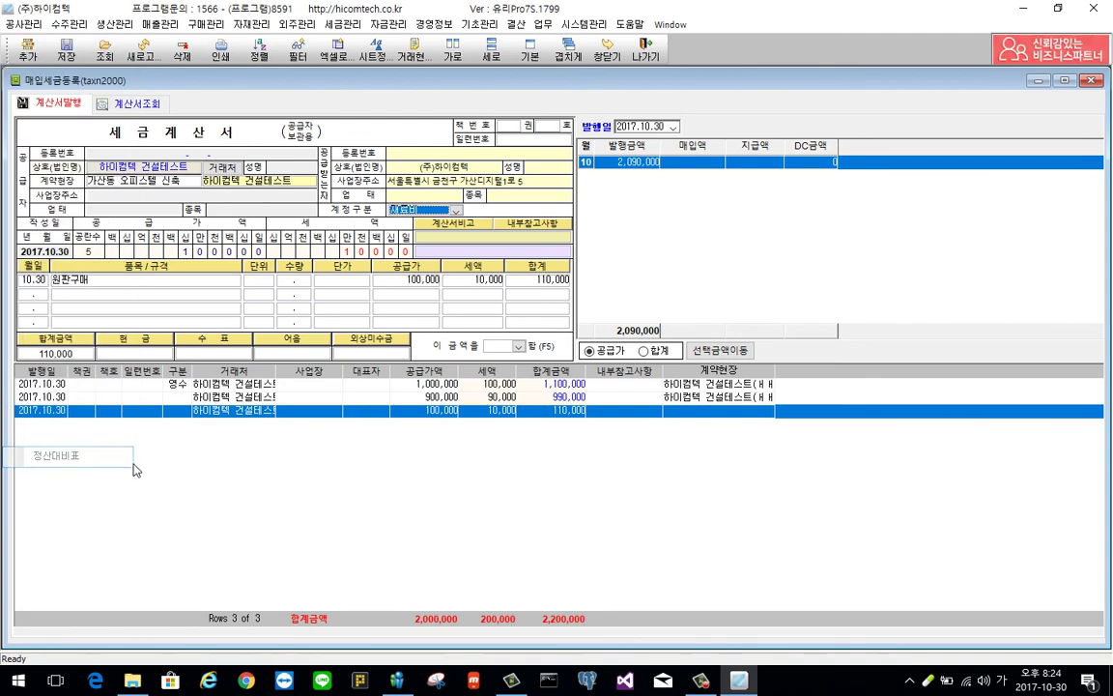
{"action": "left_click", "coordinate": [163, 108]}
{"action": "double_click", "coordinate": [421, 230]}
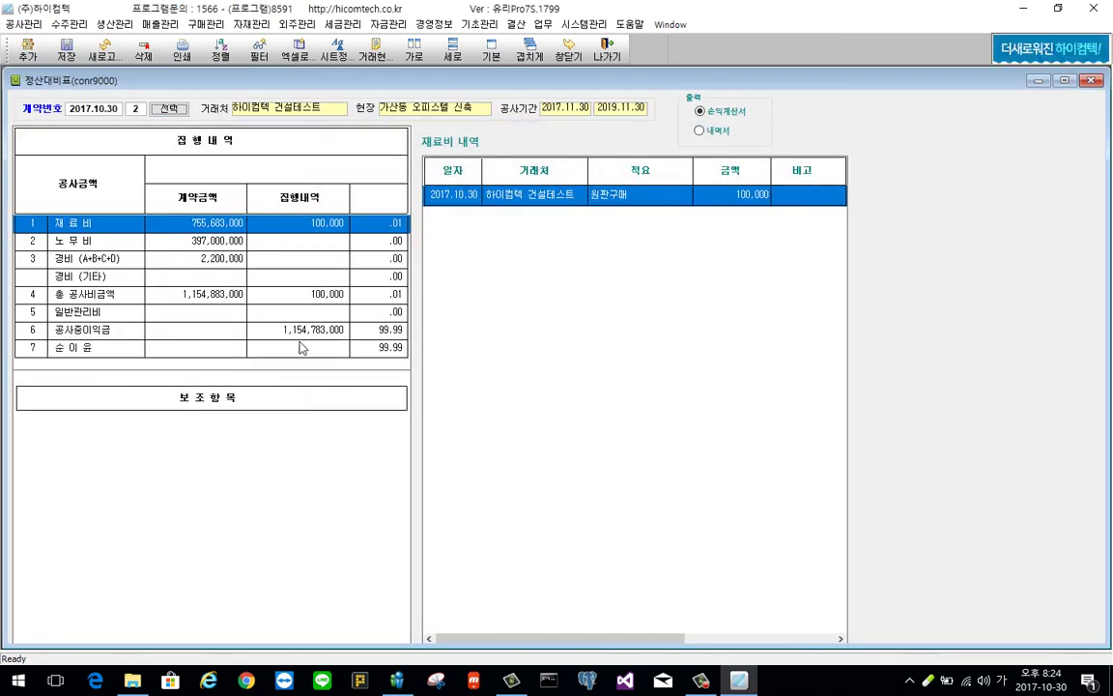
Open the construction progress status (공사진행현황), refresh it and examine the 가산동 오피스텔 신축 site's billing and execution budget
{"action": "left_click", "coordinate": [22, 23]}
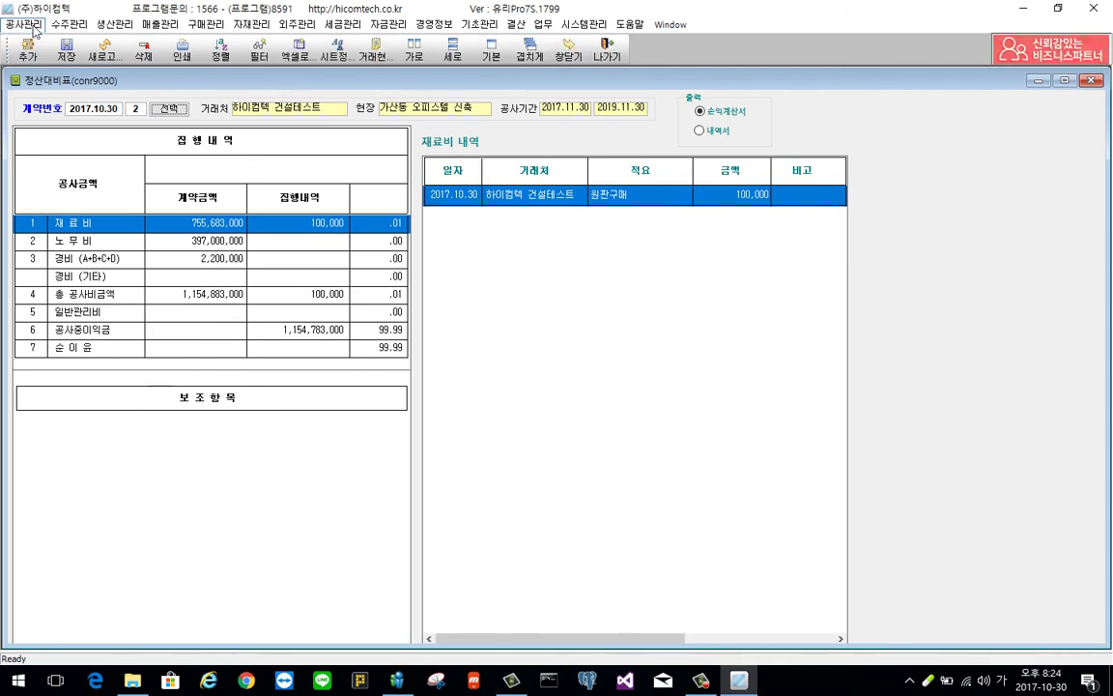
{"action": "left_click", "coordinate": [83, 502]}
{"action": "right_click", "coordinate": [410, 288]}
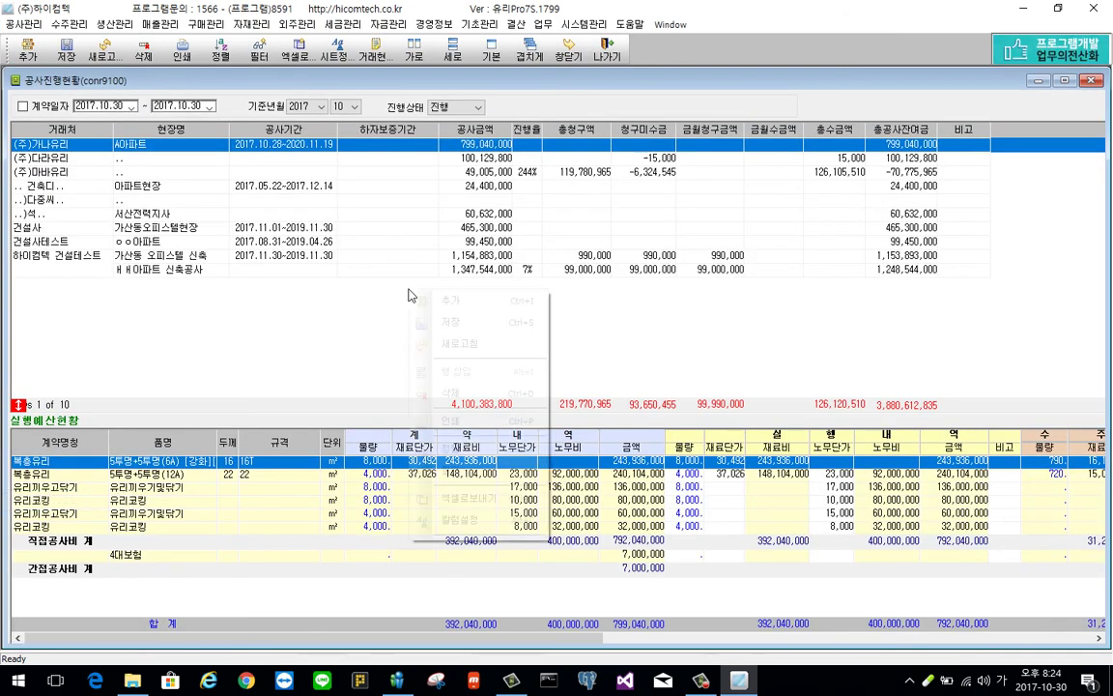
{"action": "left_click", "coordinate": [452, 349]}
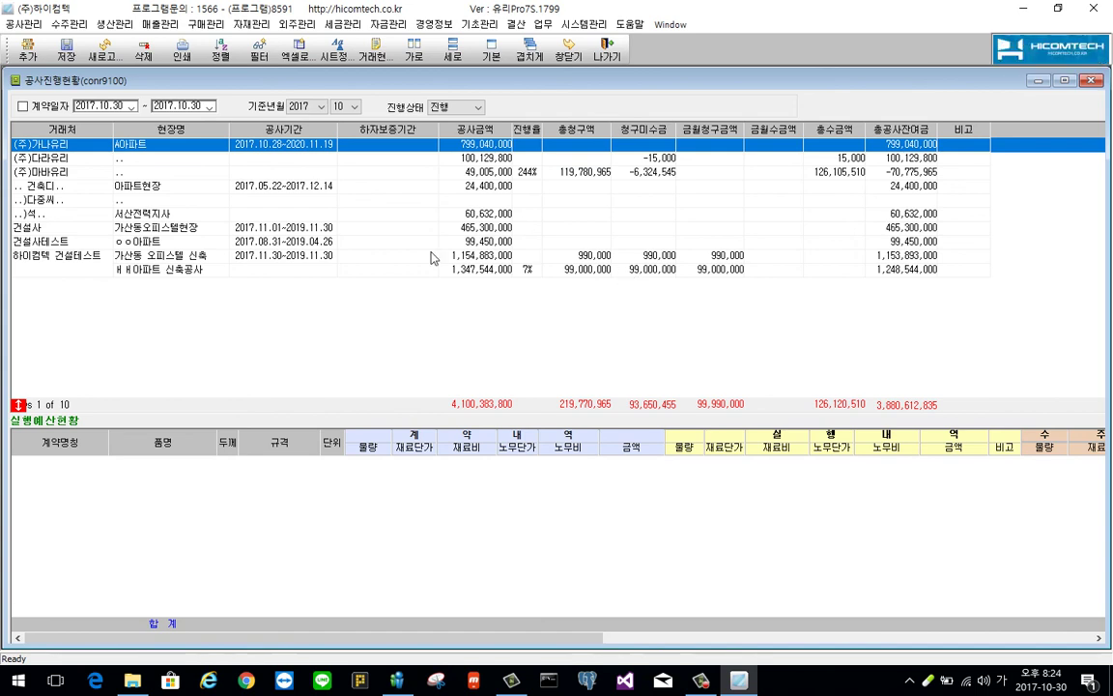
{"action": "left_click", "coordinate": [299, 256]}
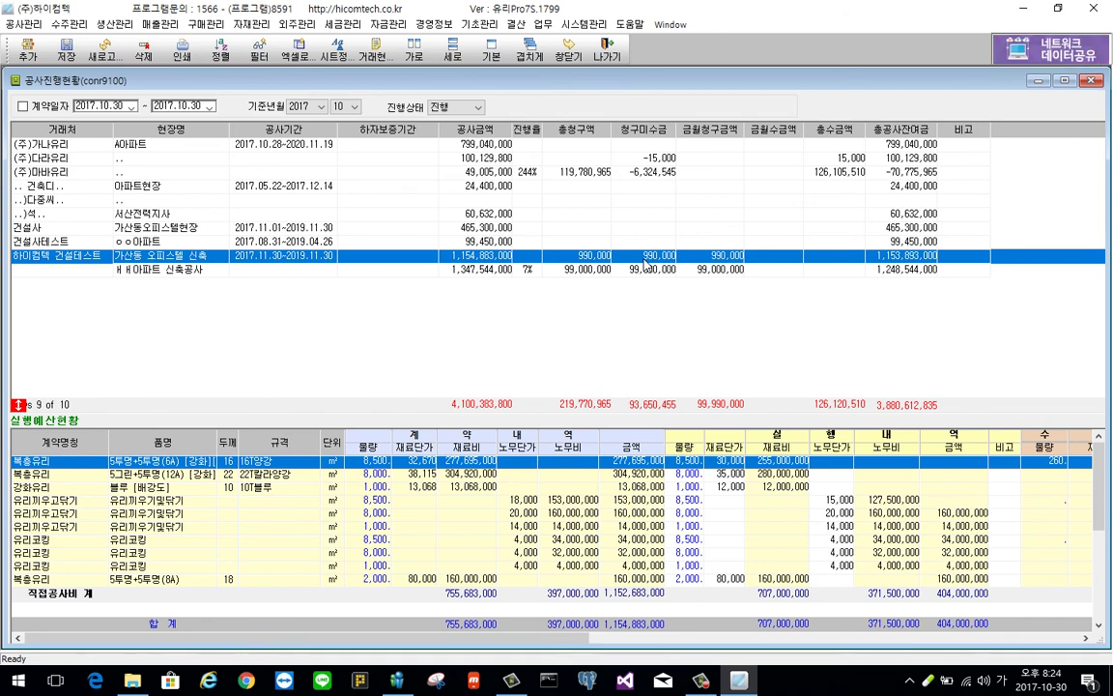
Open the settlement statement (정산내역서) and load the 가산동 오피스텔 신축 contract to compare contracted and input amounts
{"action": "left_click", "coordinate": [5, 25]}
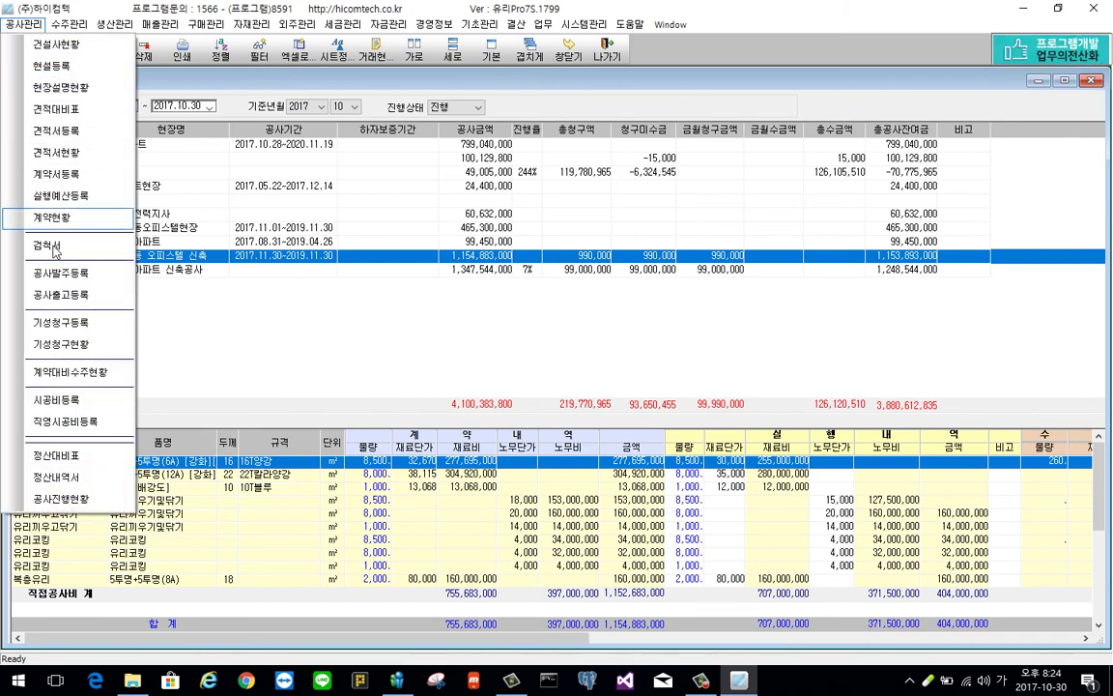
{"action": "left_click", "coordinate": [56, 476]}
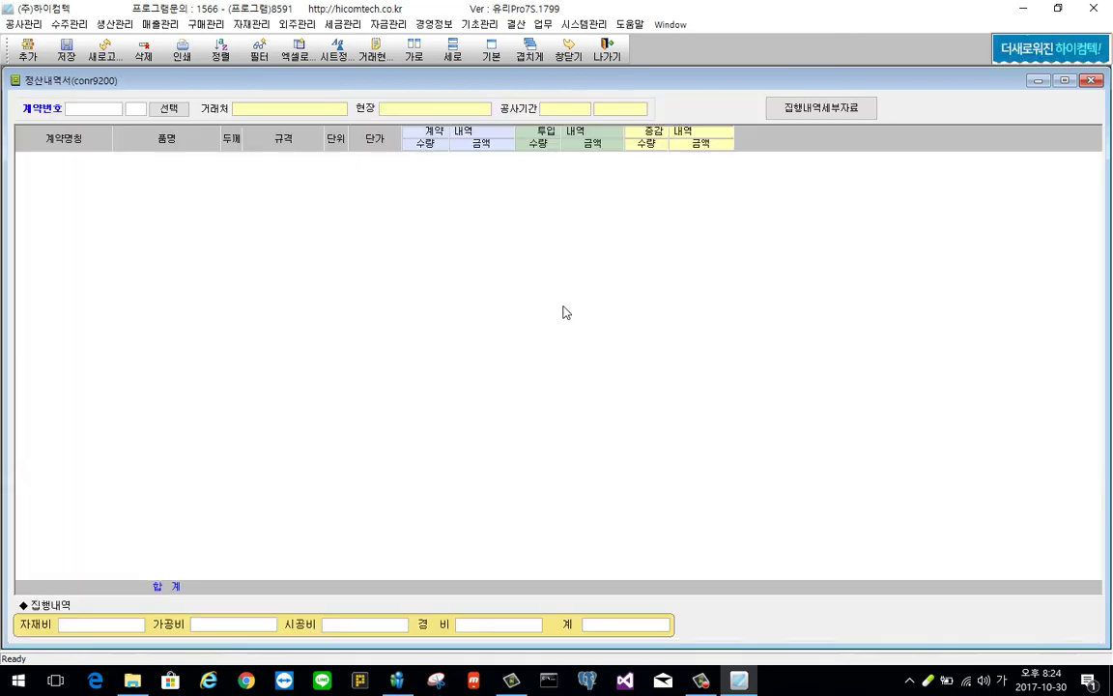
{"action": "left_click", "coordinate": [166, 107]}
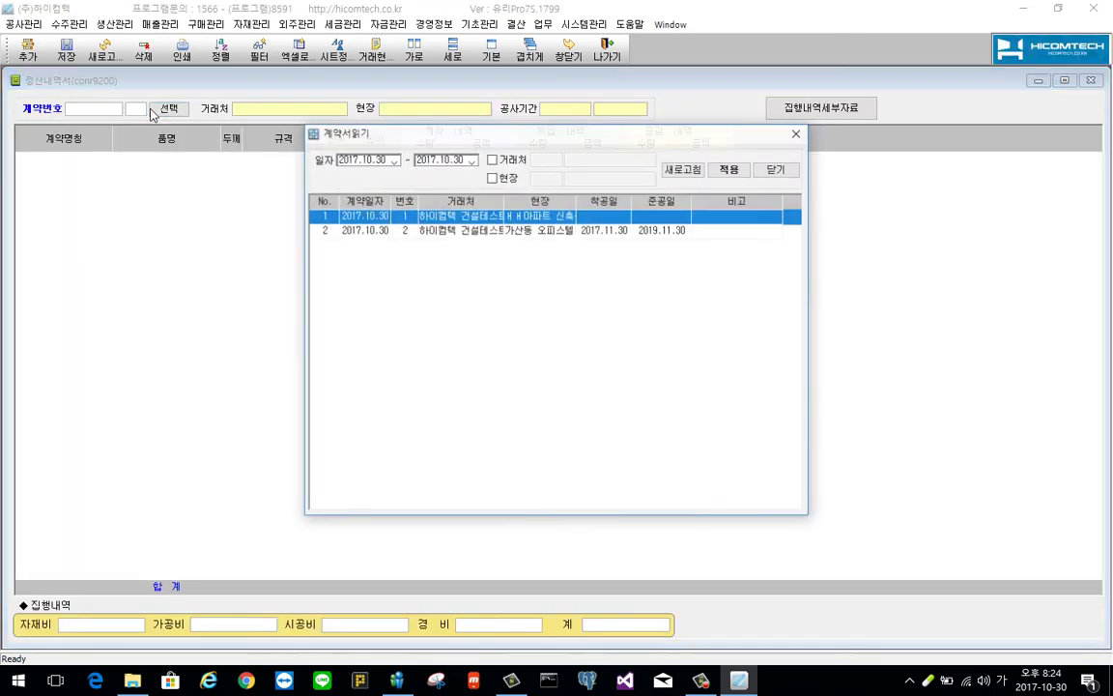
{"action": "left_click", "coordinate": [558, 231]}
{"action": "double_click", "coordinate": [558, 236]}
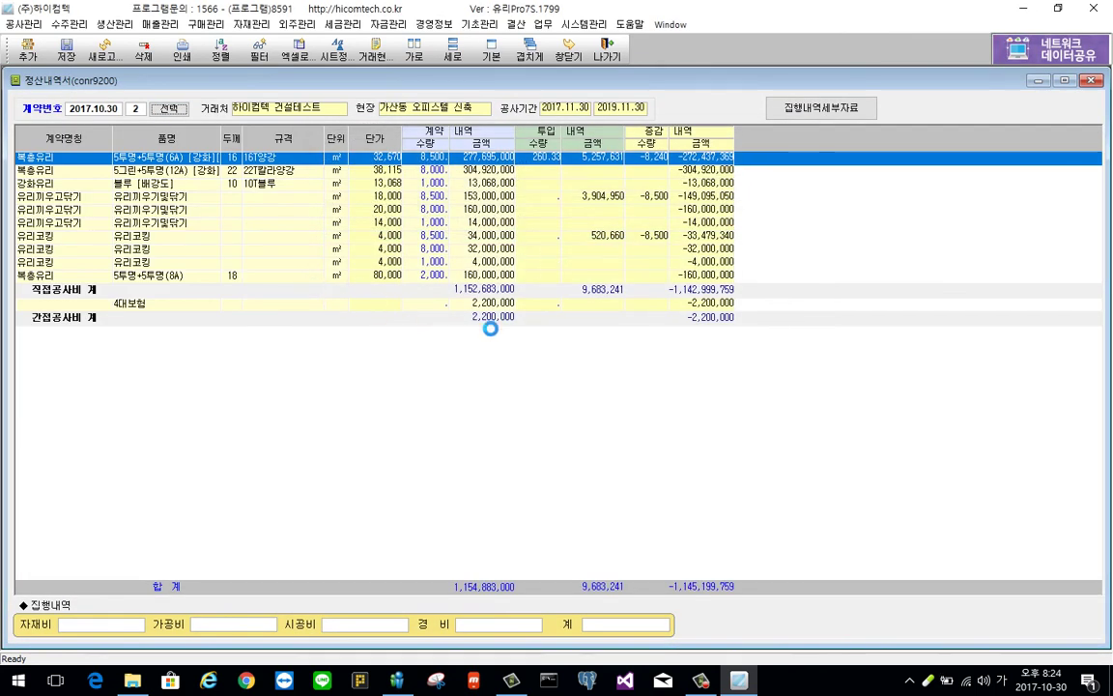